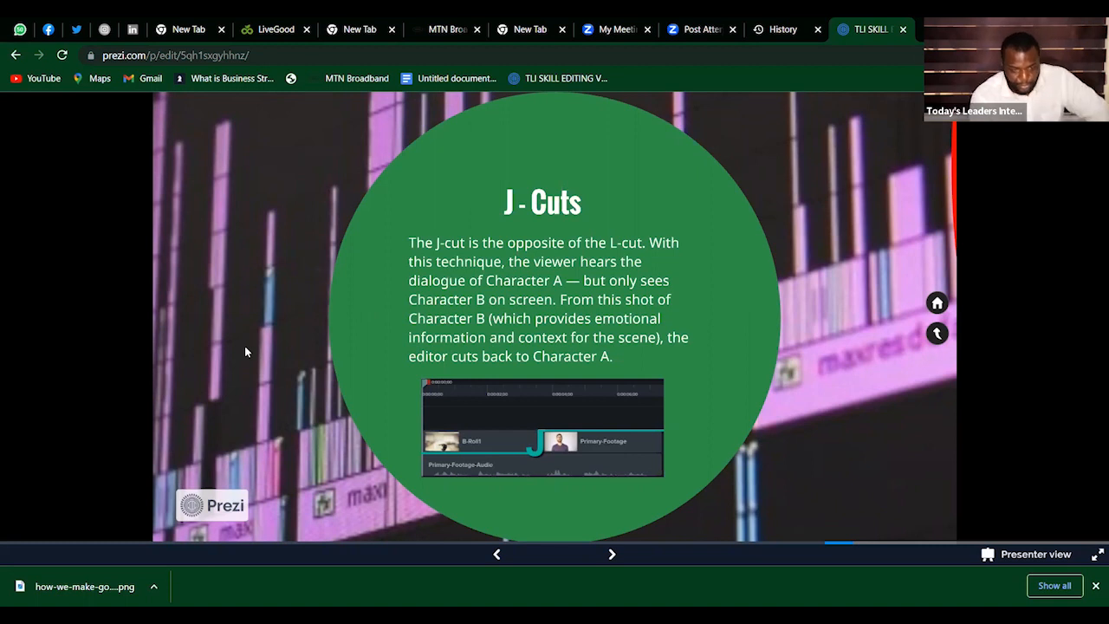
- View the Lesson 5 slide on practical J and L cuts from the presentation overview, and return to the overview
{"action": "left_click", "coordinate": [934, 307]}
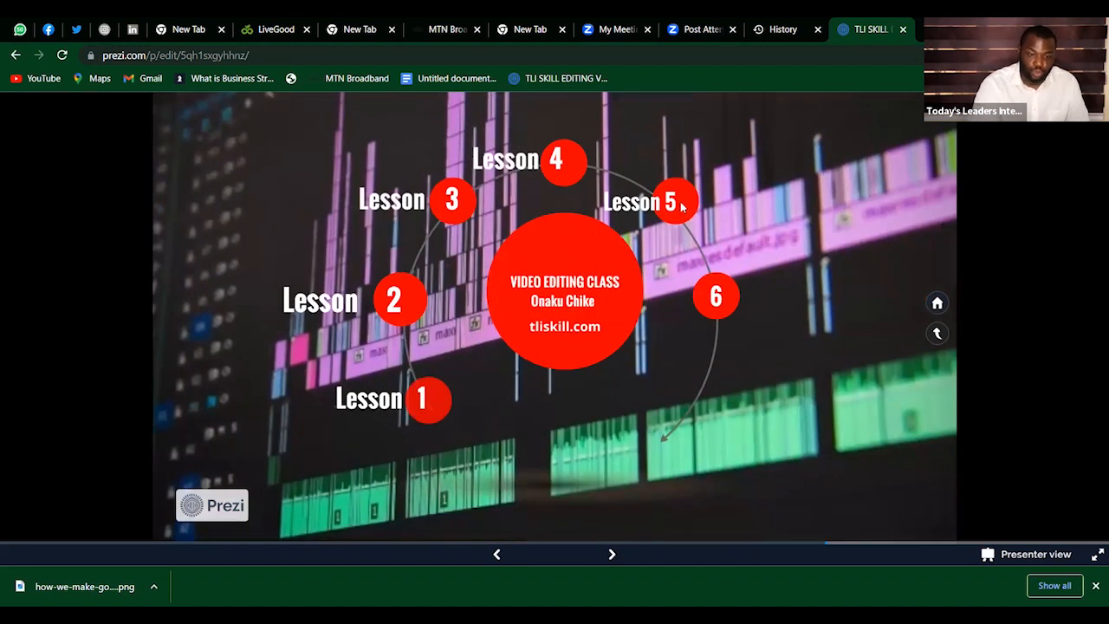
{"action": "left_click", "coordinate": [681, 204]}
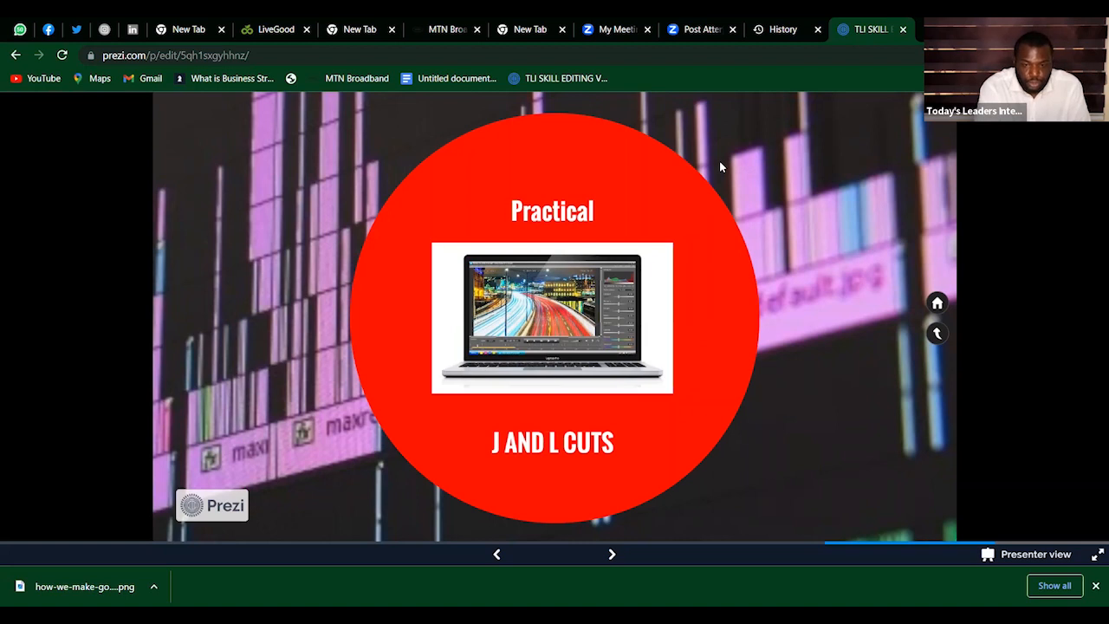
{"action": "left_click", "coordinate": [938, 305]}
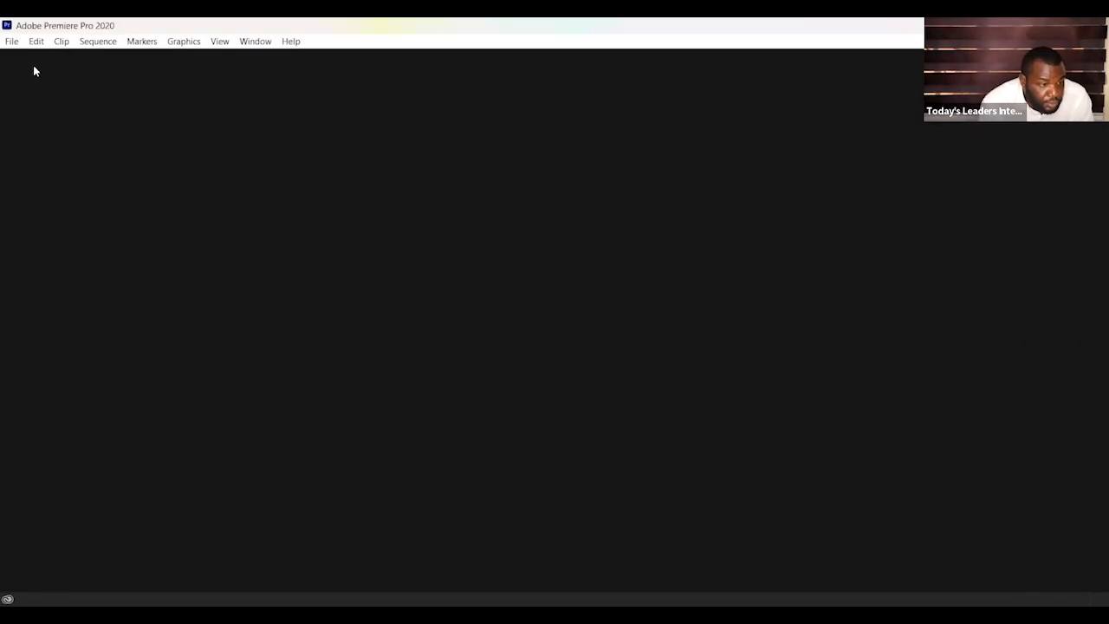
- Switch to Adobe Premiere Pro, start a new project and name it "free class"
{"action": "left_click", "coordinate": [12, 42]}
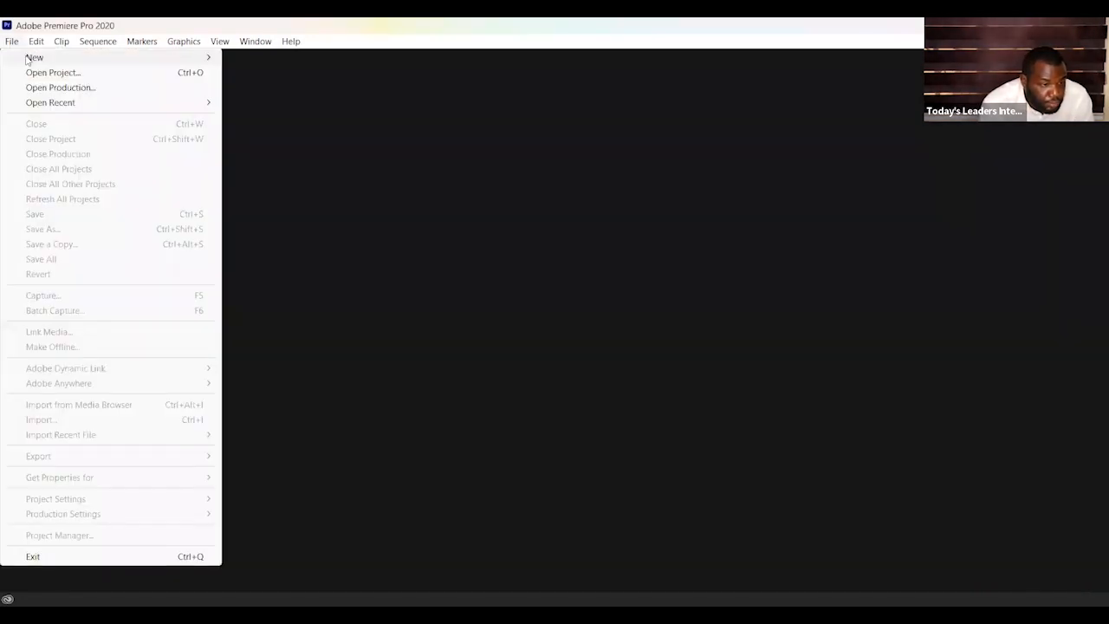
{"action": "mouse_move", "coordinate": [27, 59]}
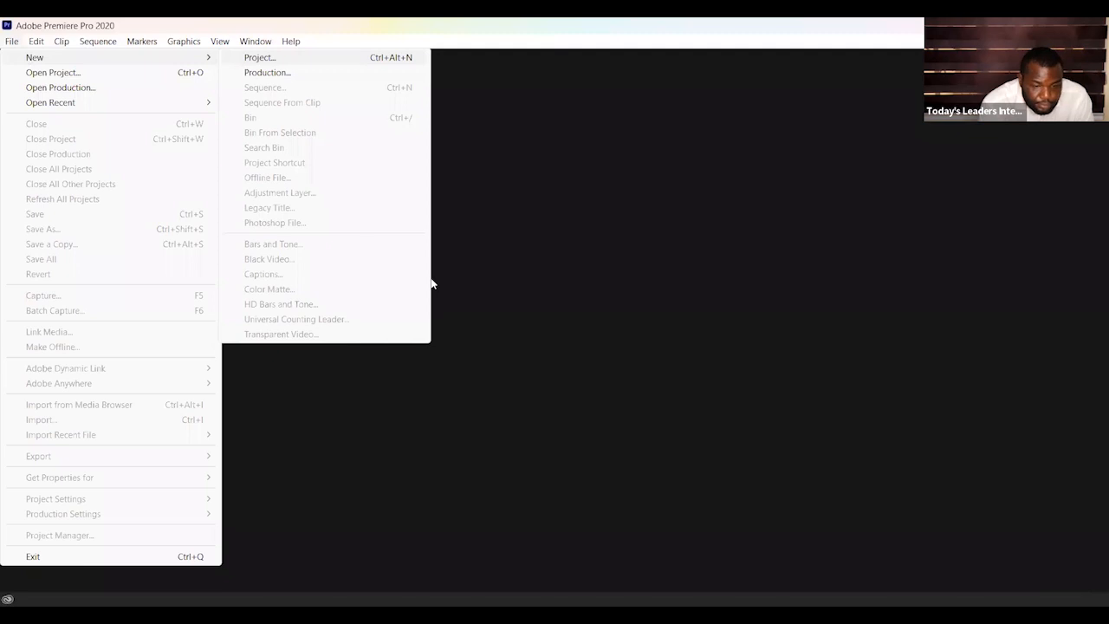
{"action": "key", "text": "ctrl+alt+n"}
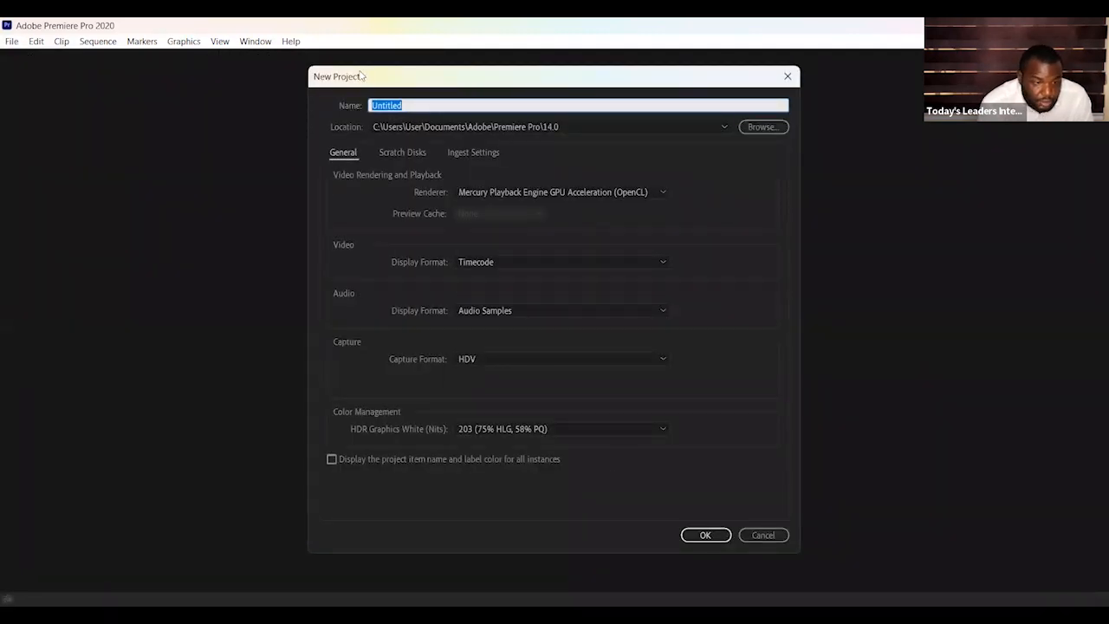
{"action": "left_click_drag", "start_coordinate": [361, 77], "coordinate": [206, 156]}
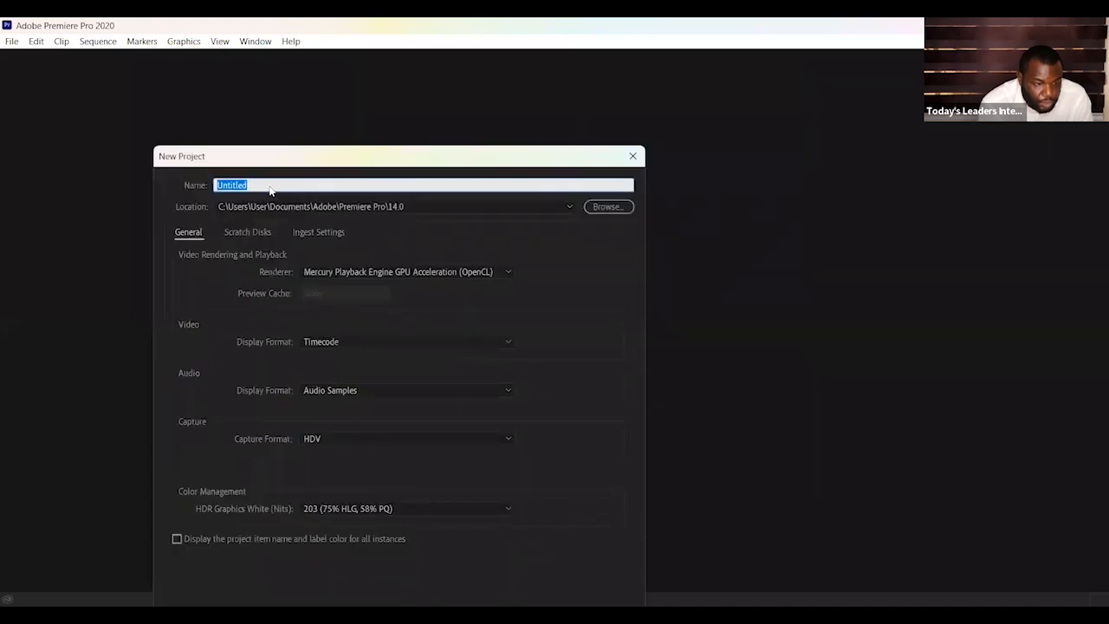
{"action": "left_click", "coordinate": [270, 191]}
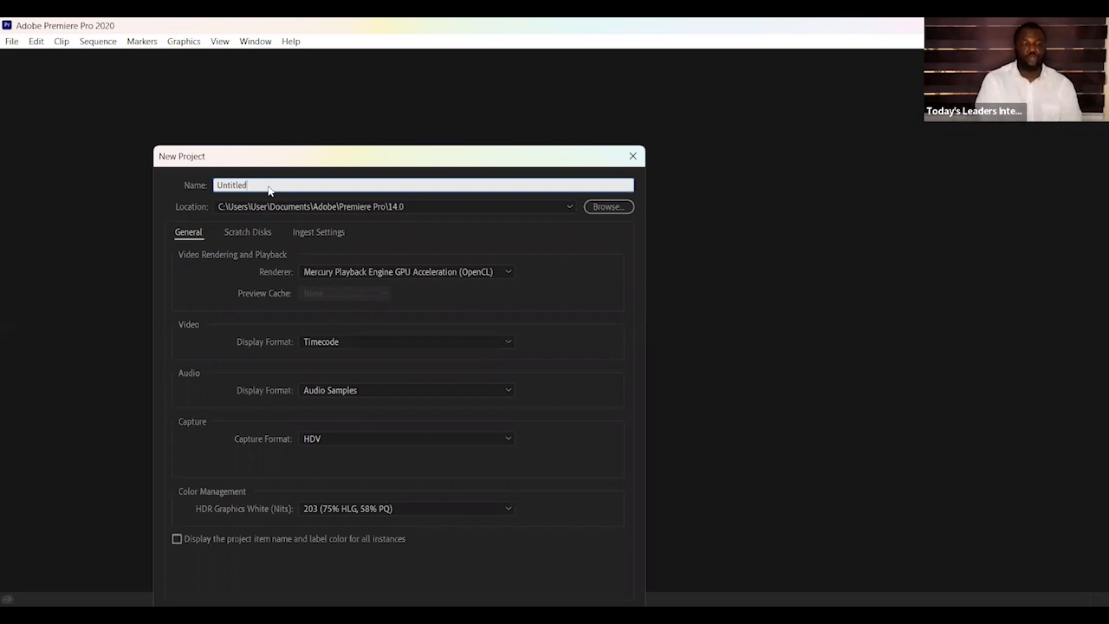
{"action": "key", "text": "BackSpace"}
{"action": "key", "text": "BackSpace"}
{"action": "key", "text": "BackSpace"}
{"action": "key", "text": "BackSpace"}
{"action": "key", "text": "BackSpace"}
{"action": "key", "text": "BackSpace"}
{"action": "key", "text": "BackSpace"}
{"action": "key", "text": "BackSpace"}
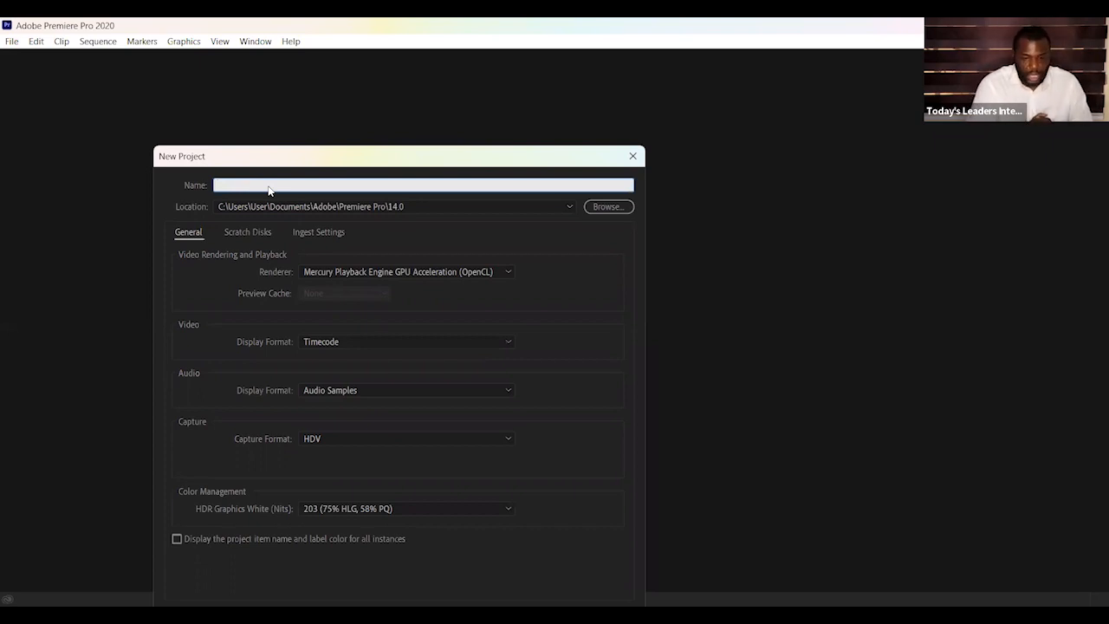
{"action": "type", "text": "fre"}
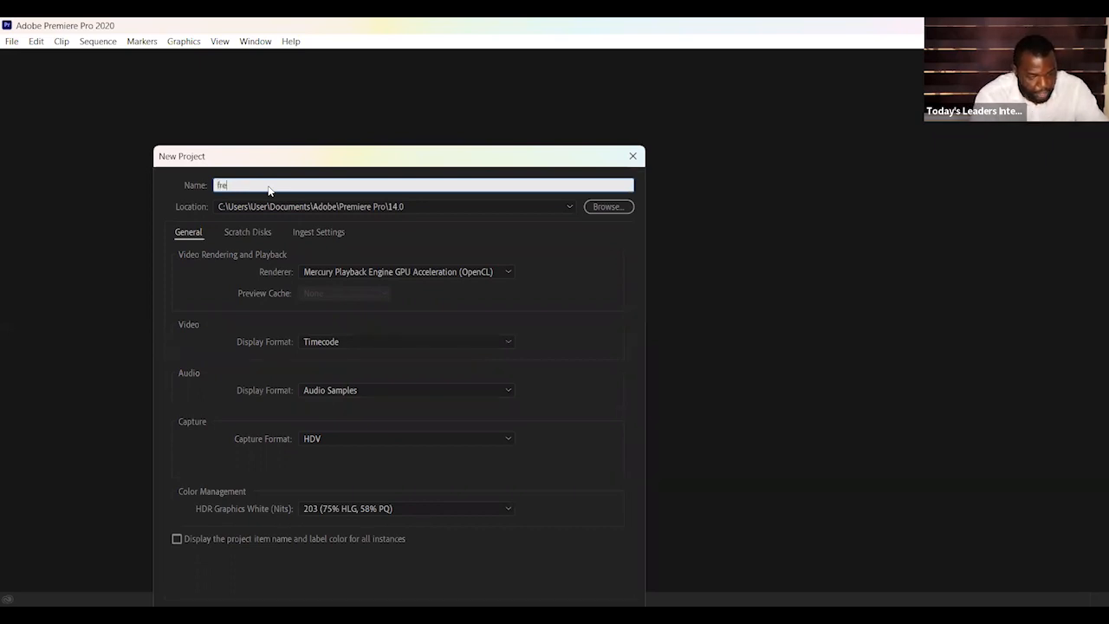
{"action": "type", "text": "e class"}
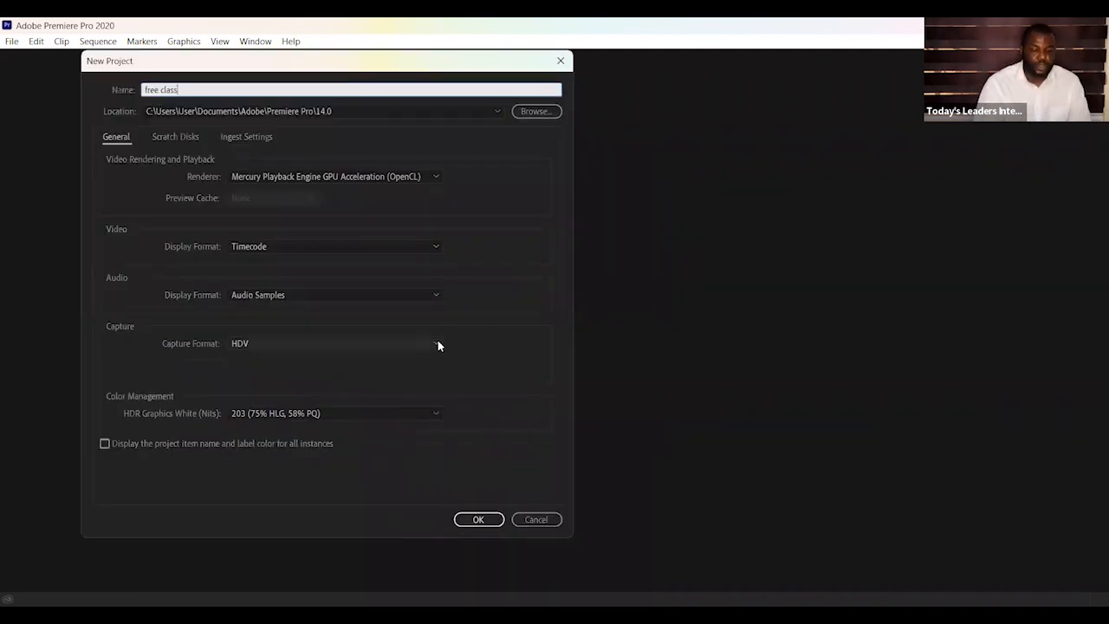
- Choose HDV as the capture format and create the project
{"action": "left_click", "coordinate": [437, 342]}
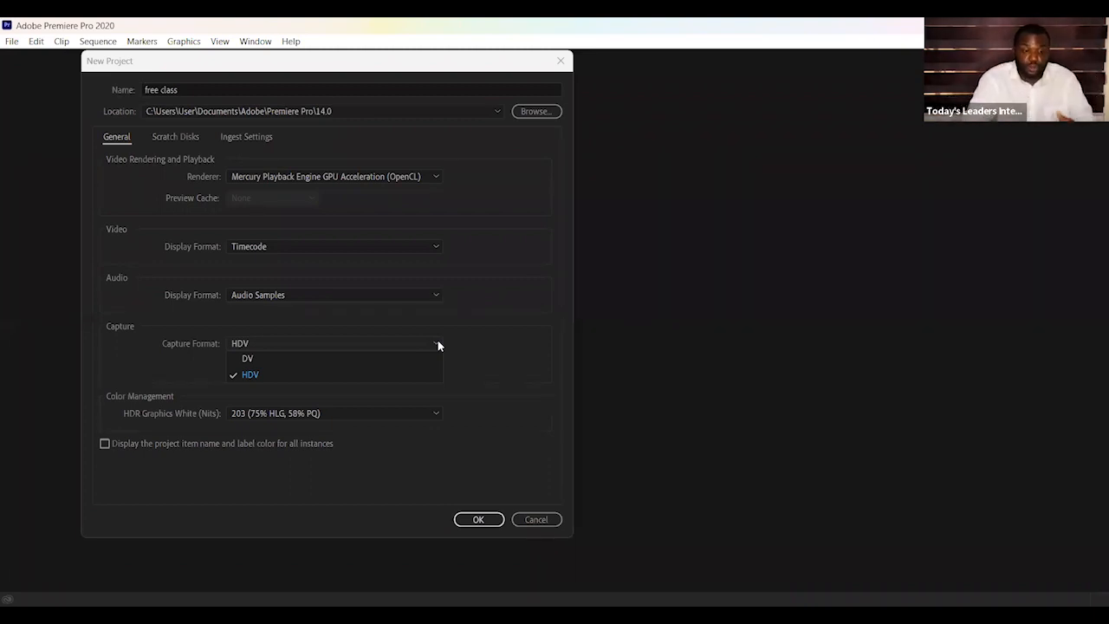
{"action": "left_click", "coordinate": [324, 373]}
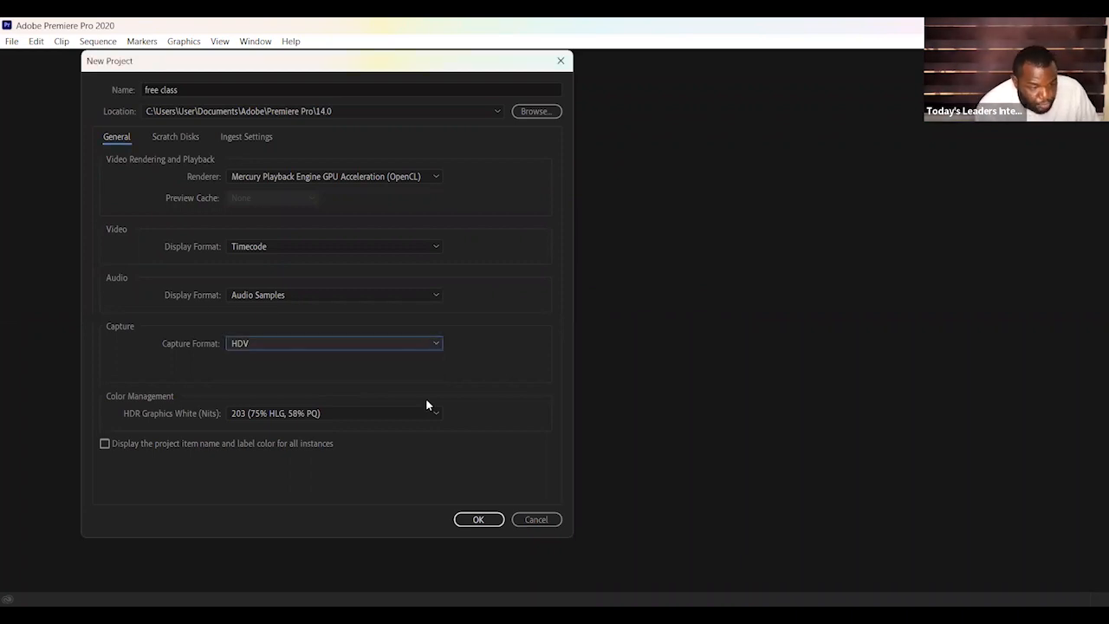
{"action": "left_click", "coordinate": [478, 520]}
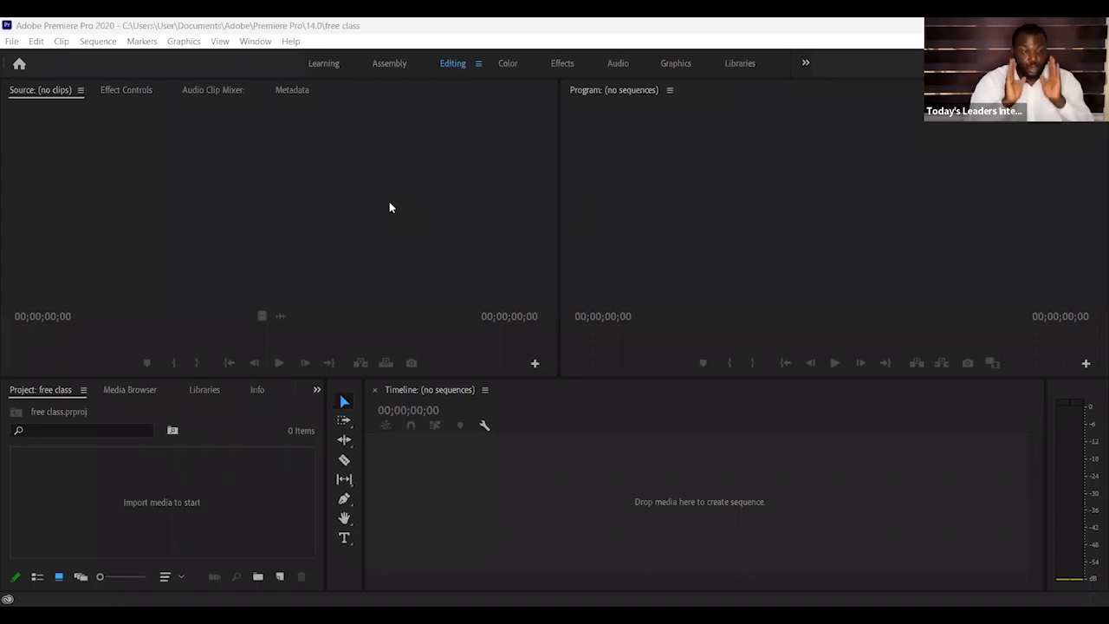
- Start a media import and browse to the INTERVIEW CLIPS folder inside "video editing trianing clips" on Local Disk (D:)
{"action": "left_click", "coordinate": [11, 42]}
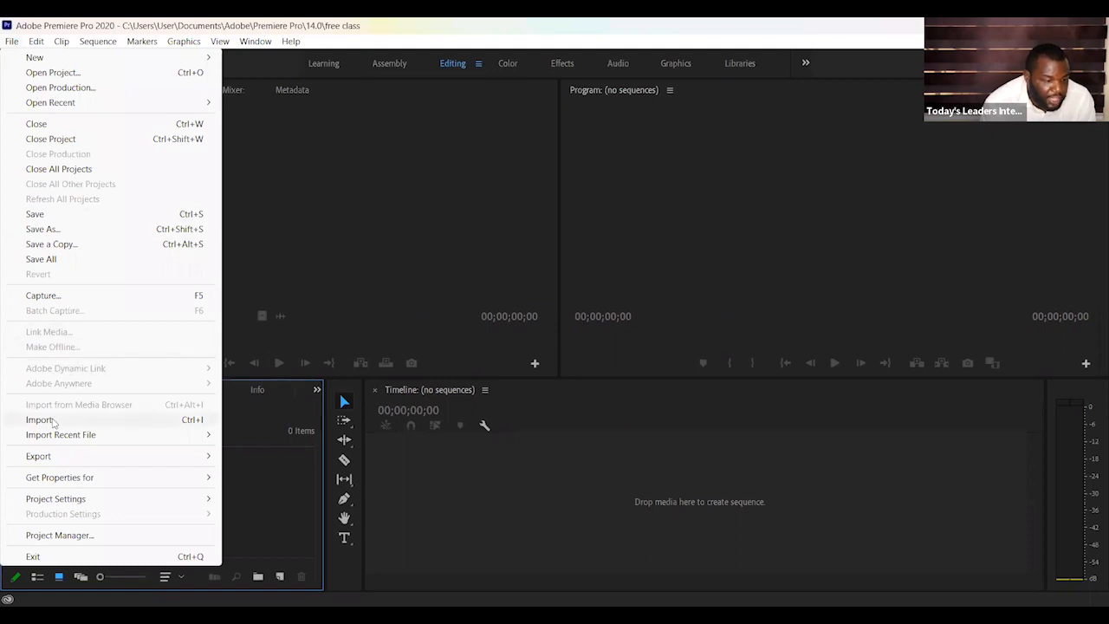
{"action": "left_click", "coordinate": [39, 419]}
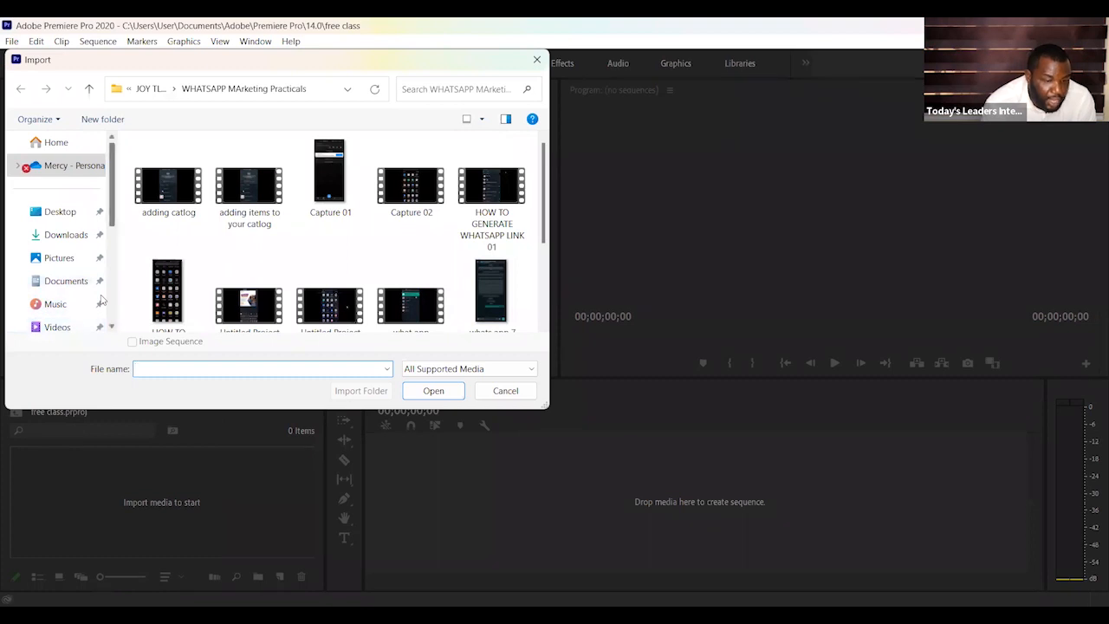
{"action": "scroll", "coordinate": [102, 299], "scroll_direction": "down", "scroll_amount": 5}
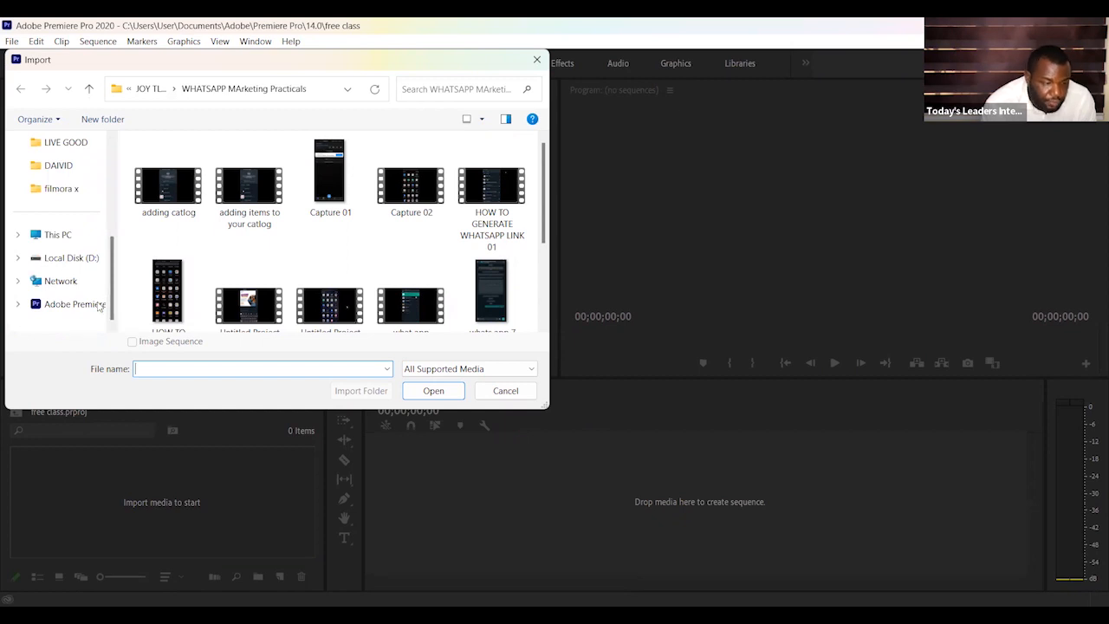
{"action": "left_click", "coordinate": [74, 264]}
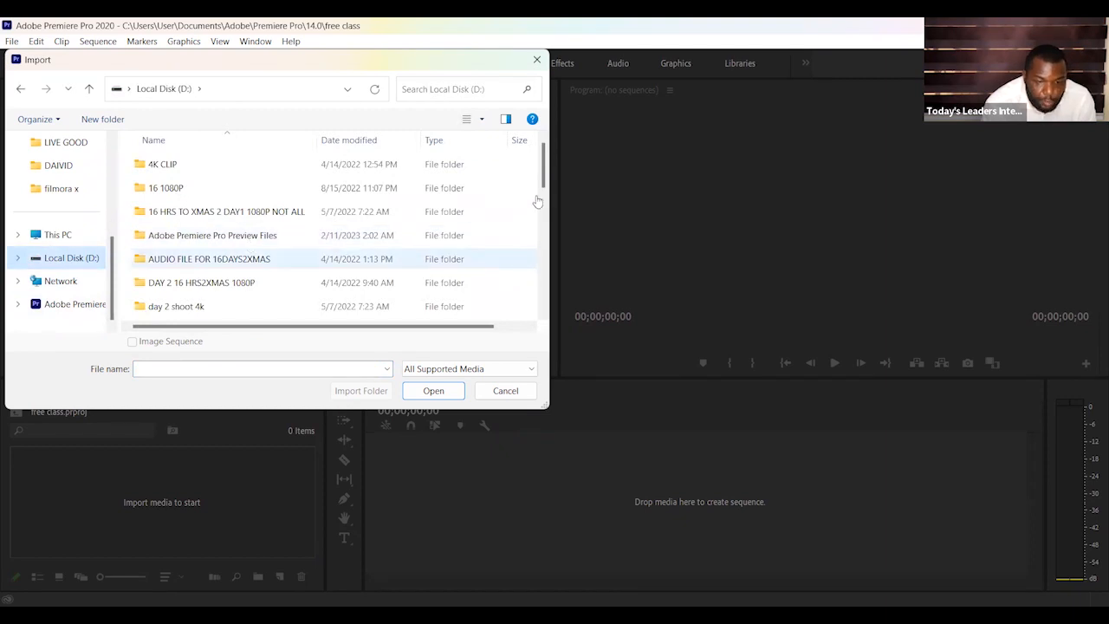
{"action": "left_click_drag", "start_coordinate": [544, 188], "coordinate": [542, 284]}
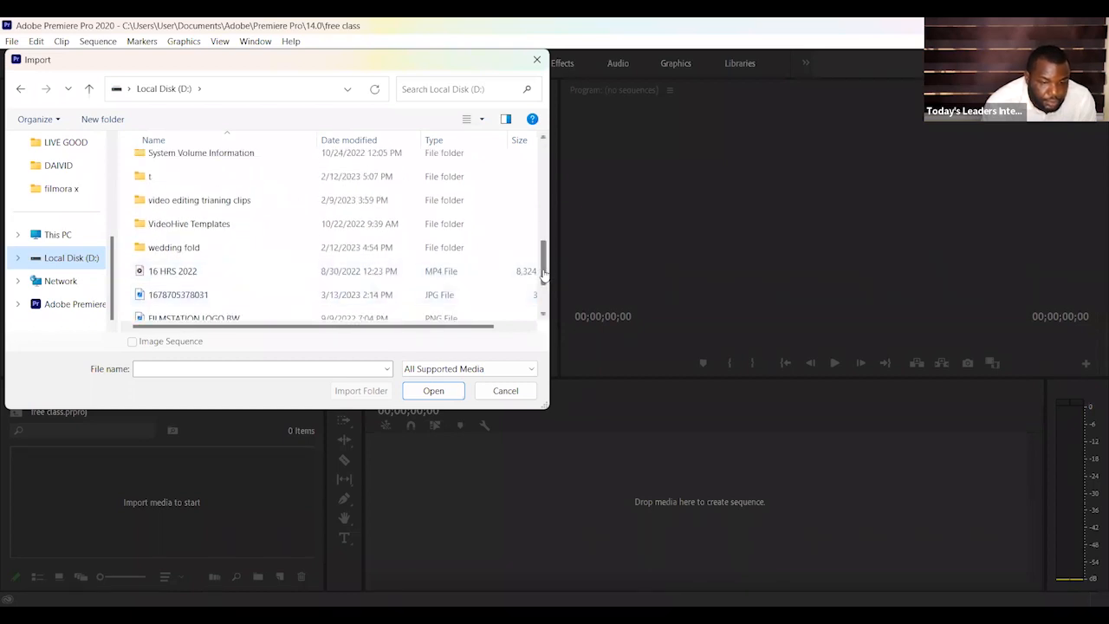
{"action": "left_click_drag", "start_coordinate": [546, 298], "coordinate": [547, 264]}
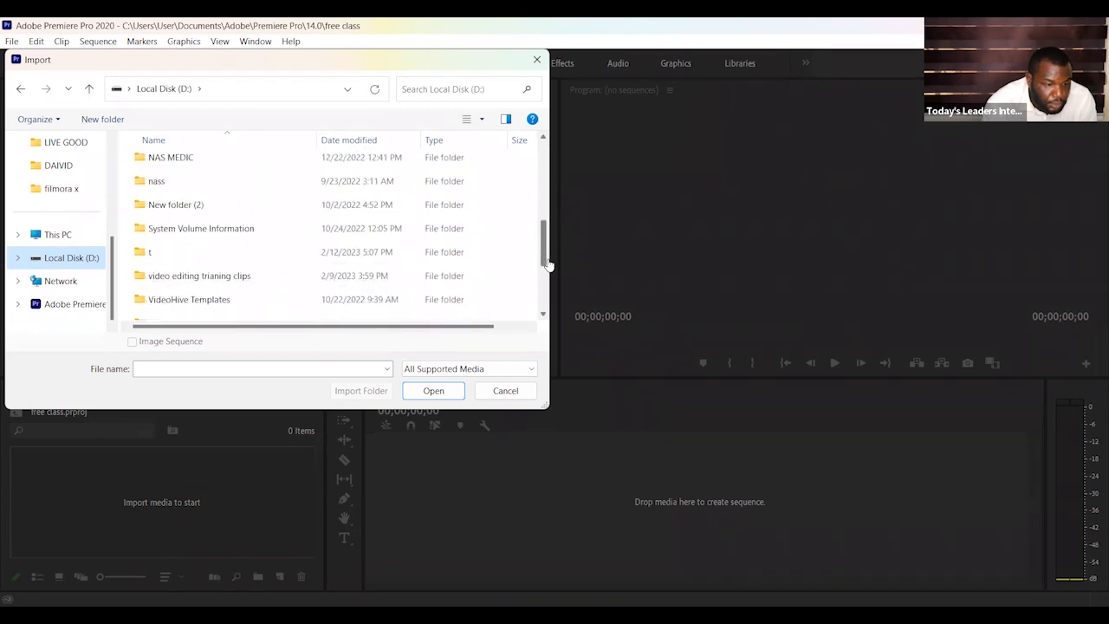
{"action": "left_click", "coordinate": [300, 277]}
{"action": "double_click", "coordinate": [300, 277]}
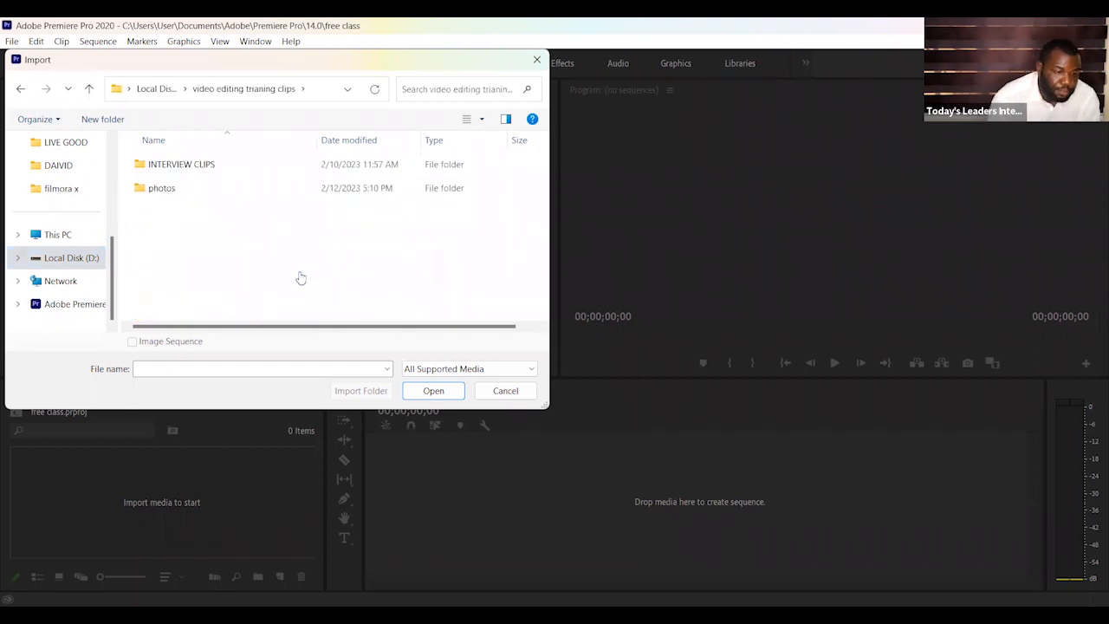
{"action": "left_click", "coordinate": [205, 172]}
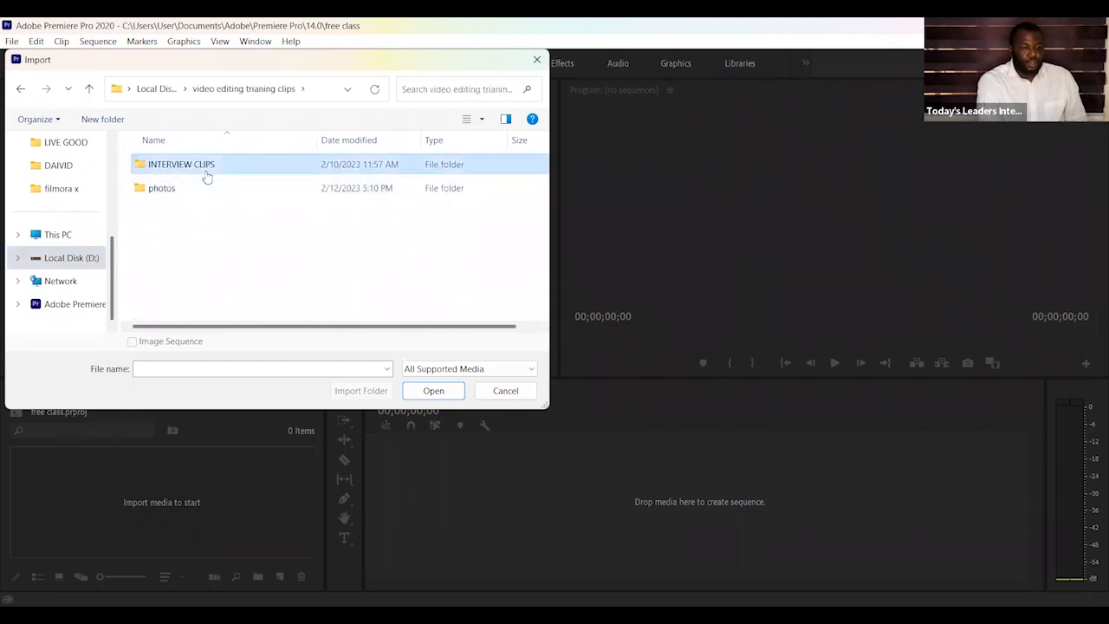
{"action": "double_click", "coordinate": [207, 176]}
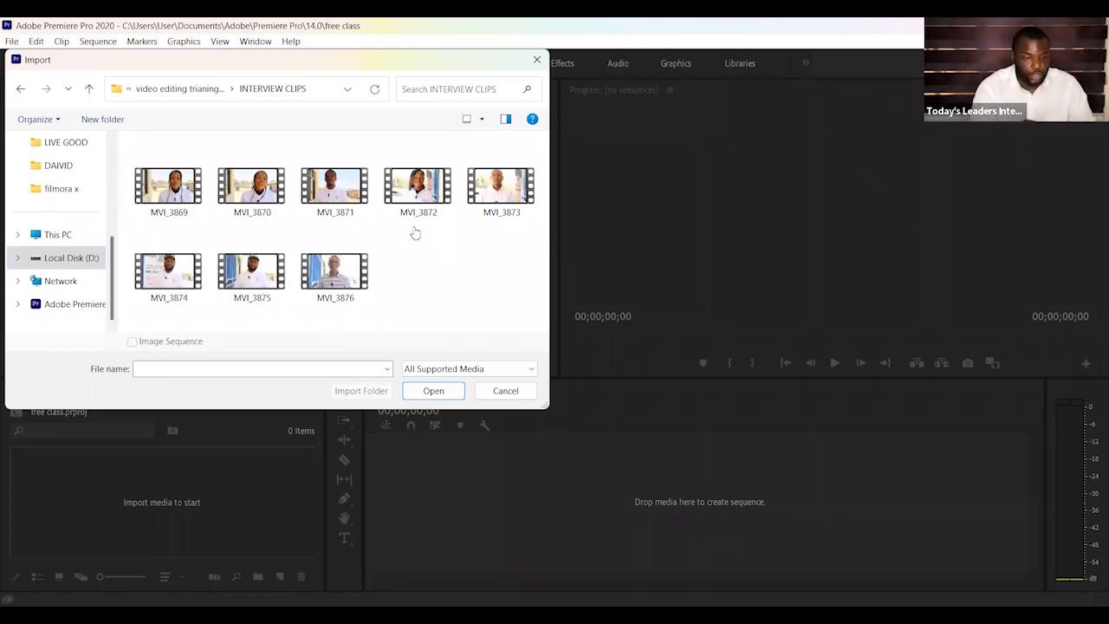
- Import the interview clip MVI_3870 into the project
{"action": "left_click", "coordinate": [184, 178]}
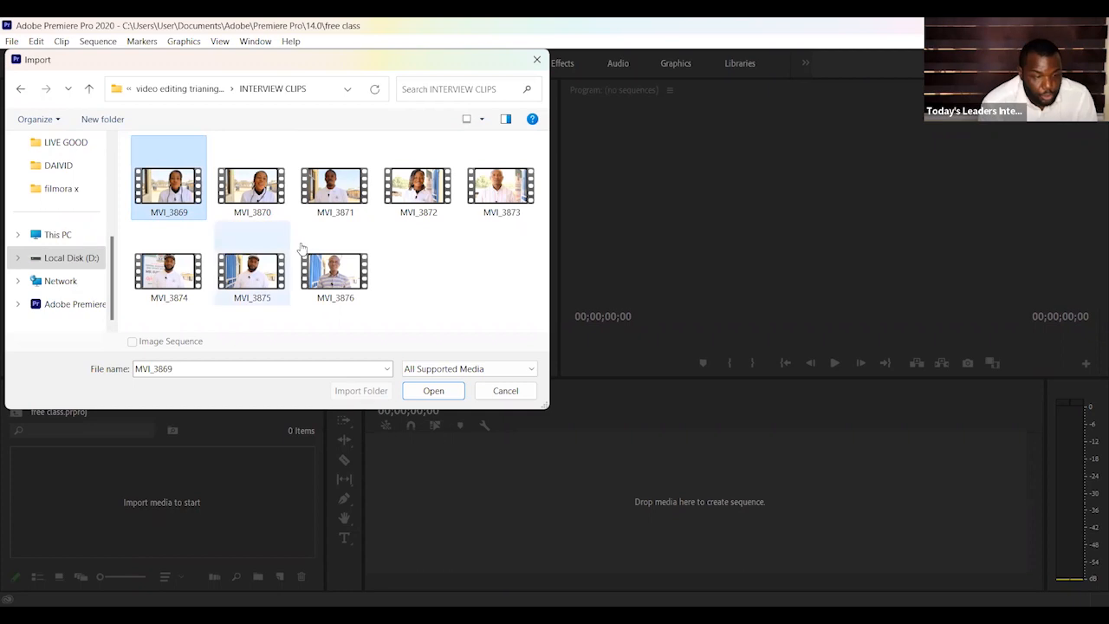
{"action": "left_click", "coordinate": [240, 193]}
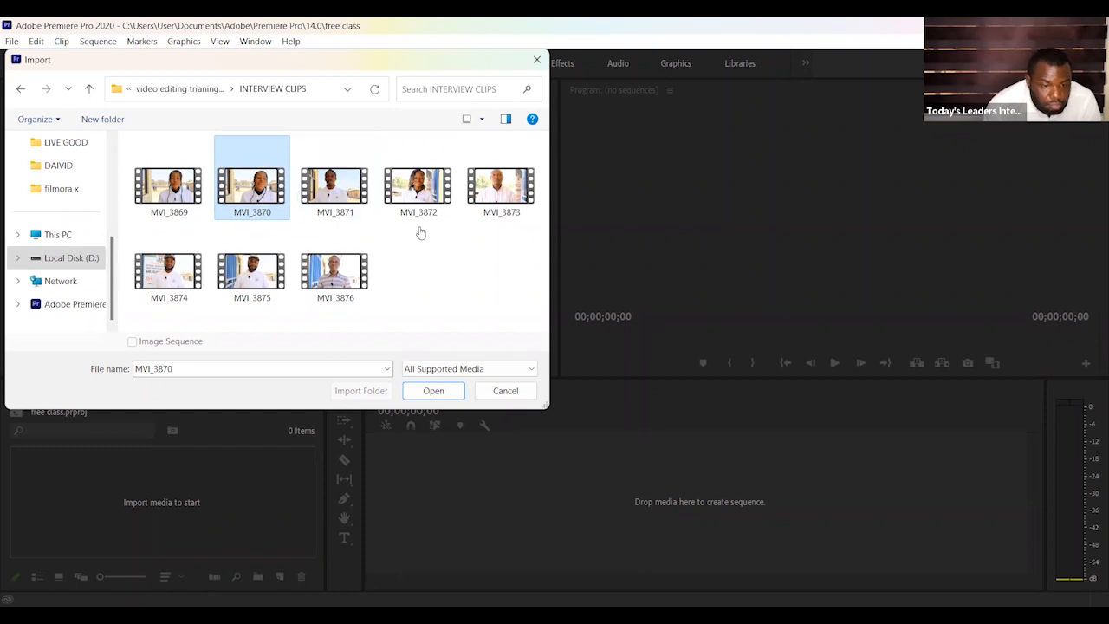
{"action": "left_click", "coordinate": [443, 396]}
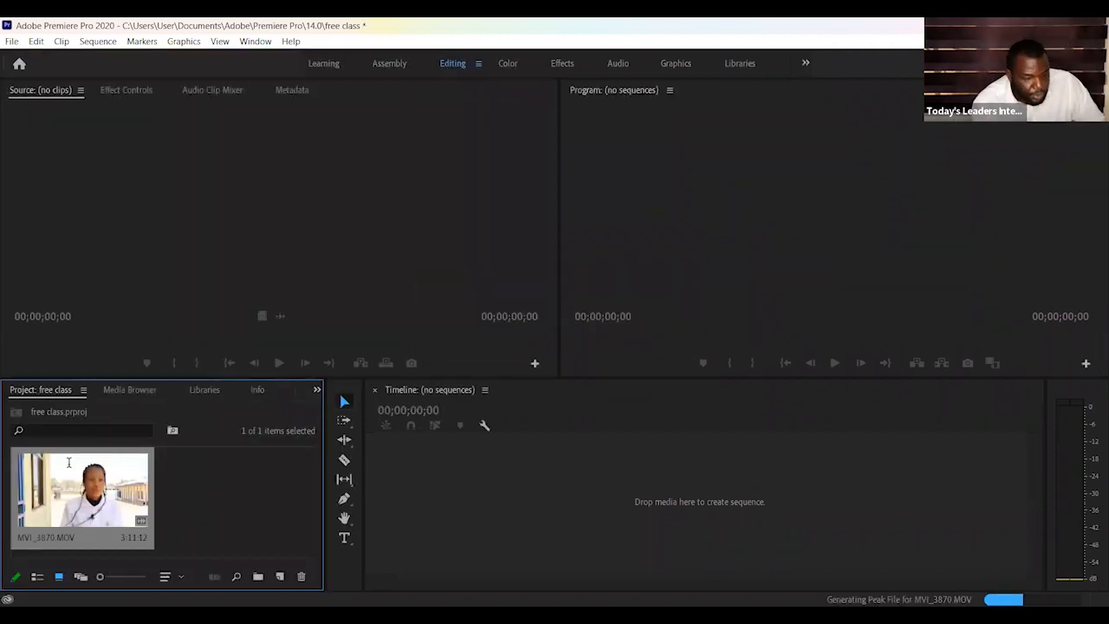
- Review MVI_3870.MOV in the Source monitor from its beginning and move the playhead back to 00:01:53:02
{"action": "double_click", "coordinate": [78, 482]}
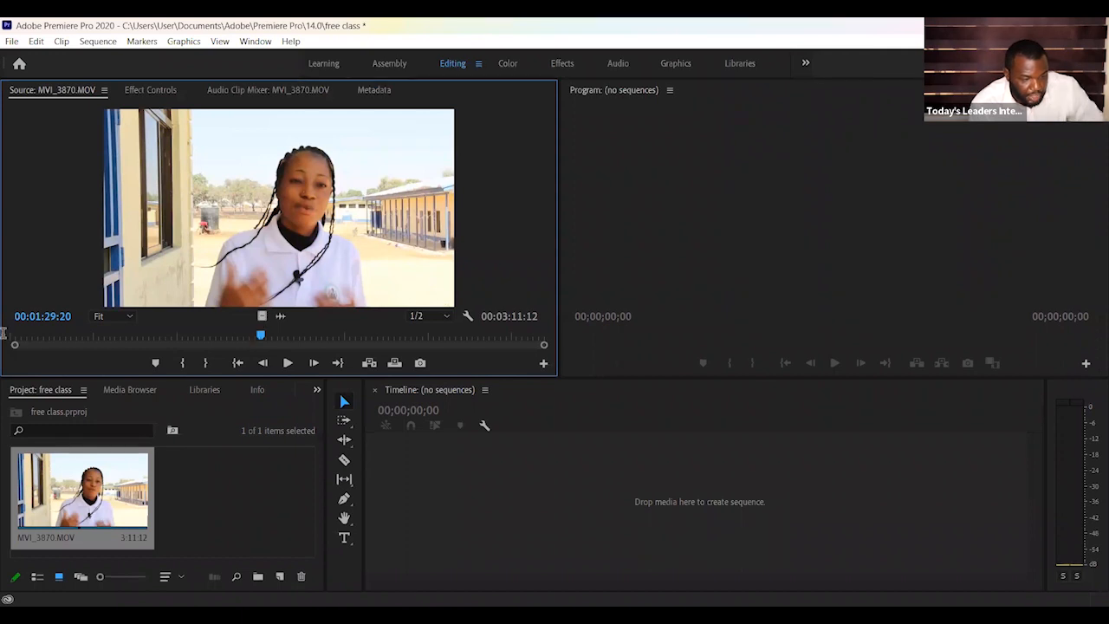
{"action": "left_click_drag", "start_coordinate": [260, 334], "coordinate": [5, 335]}
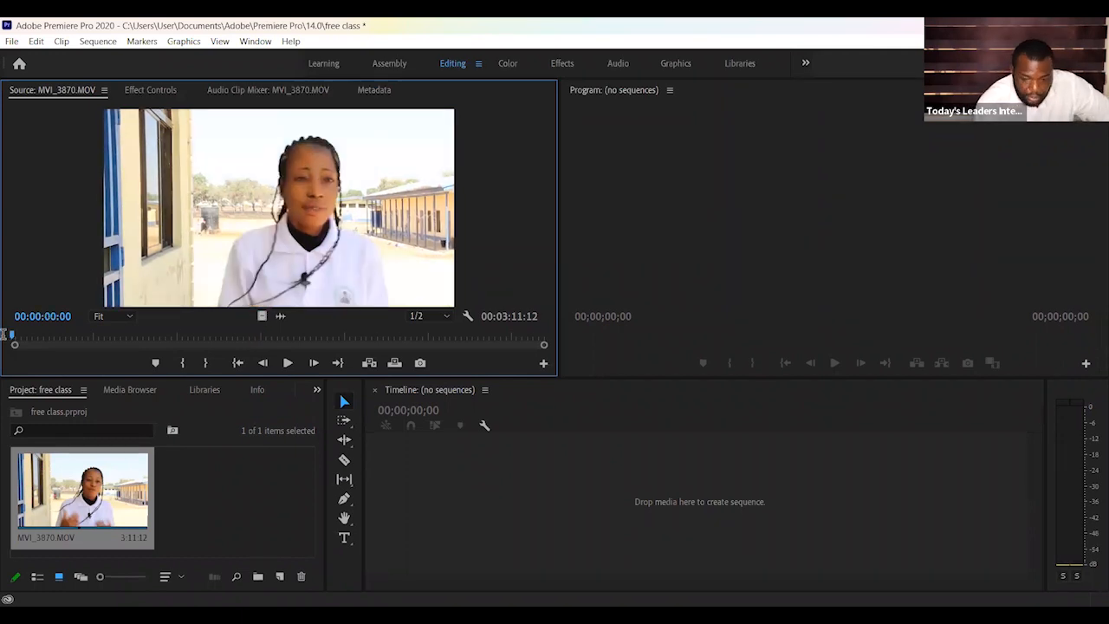
{"action": "key", "text": "space"}
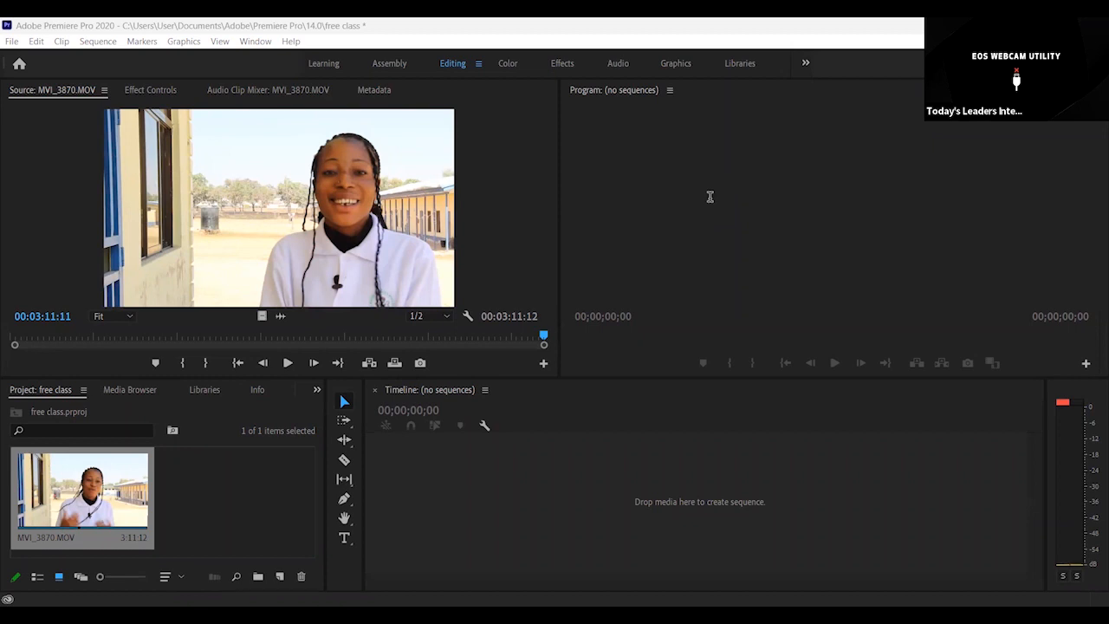
{"action": "left_click", "coordinate": [11, 41]}
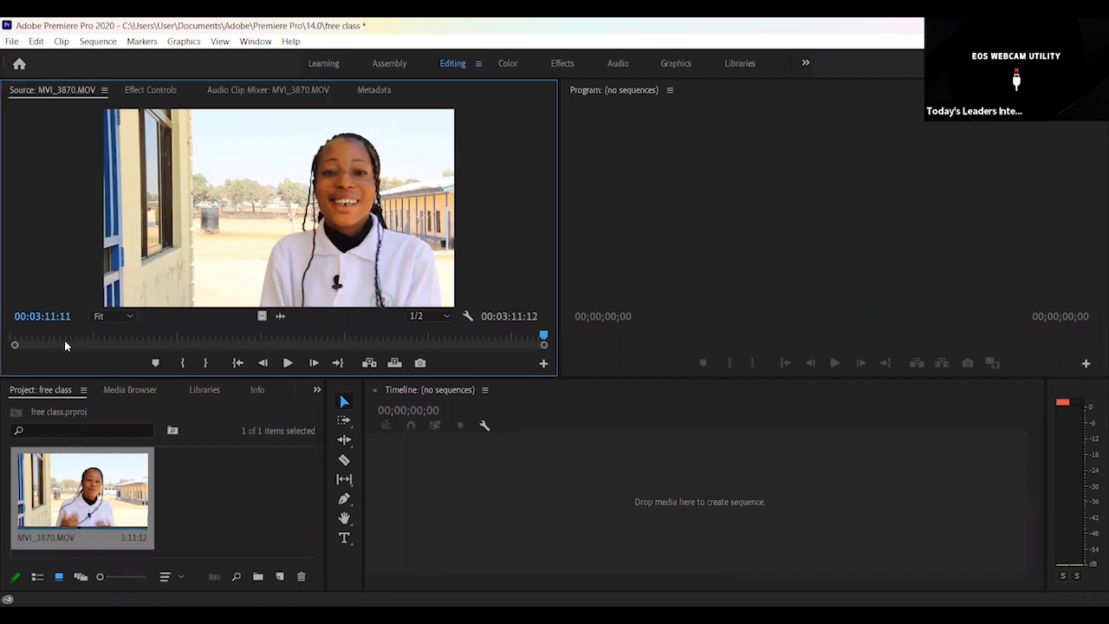
{"action": "left_click_drag", "start_coordinate": [540, 336], "coordinate": [325, 336]}
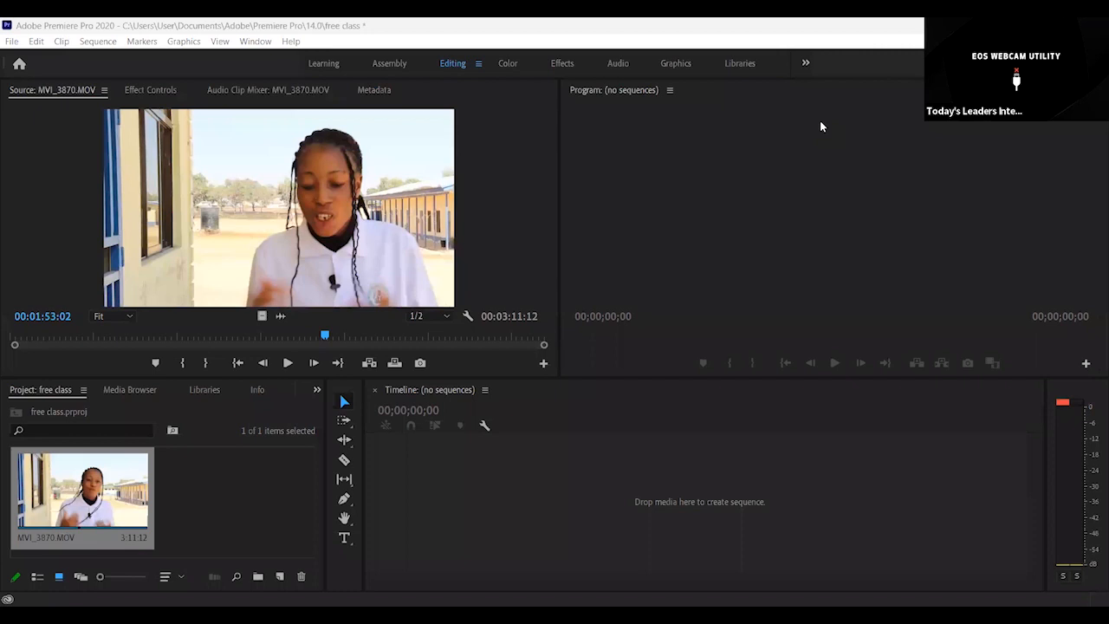
- Browse the supporting clips in the photos folder inside "video editing trianing clips" and close the import without selecting media
{"action": "left_click", "coordinate": [7, 45]}
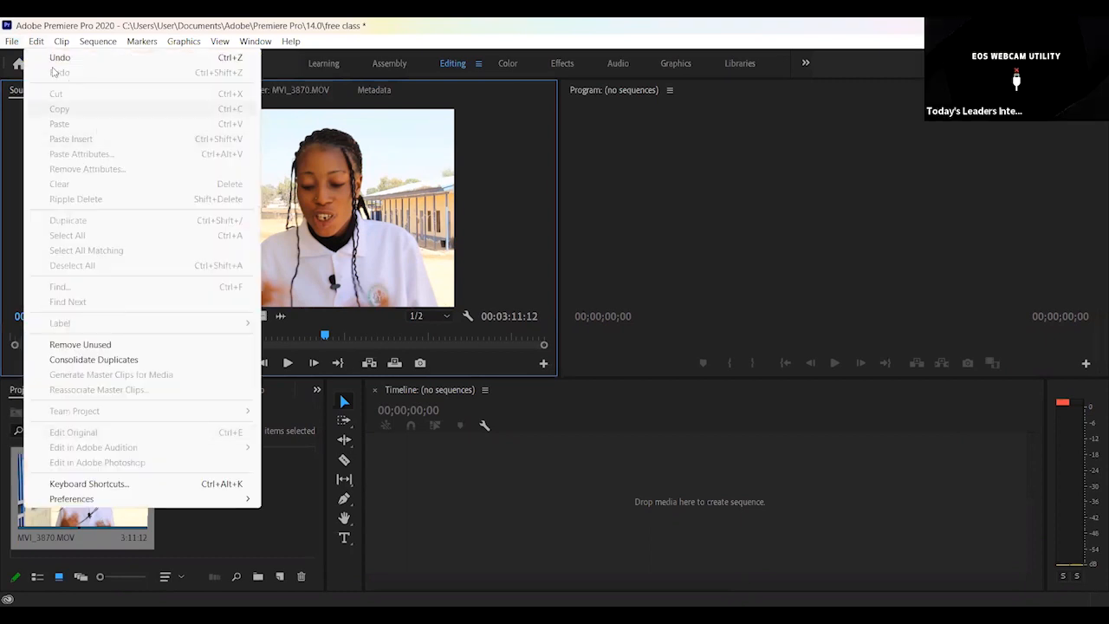
{"action": "left_click", "coordinate": [14, 45]}
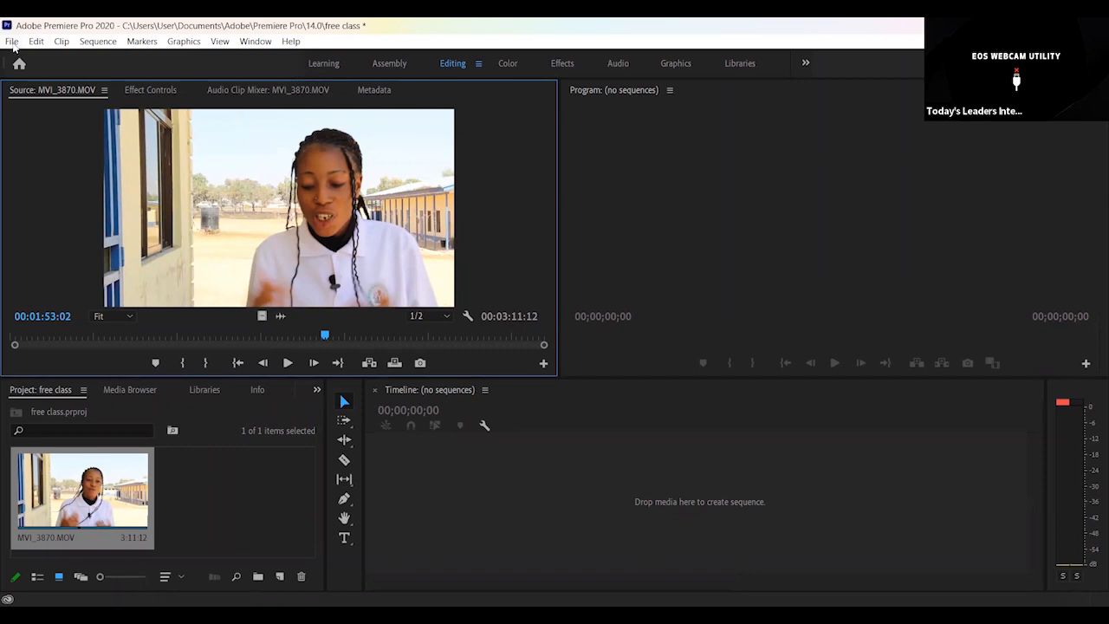
{"action": "left_click", "coordinate": [11, 41]}
{"action": "left_click", "coordinate": [39, 419]}
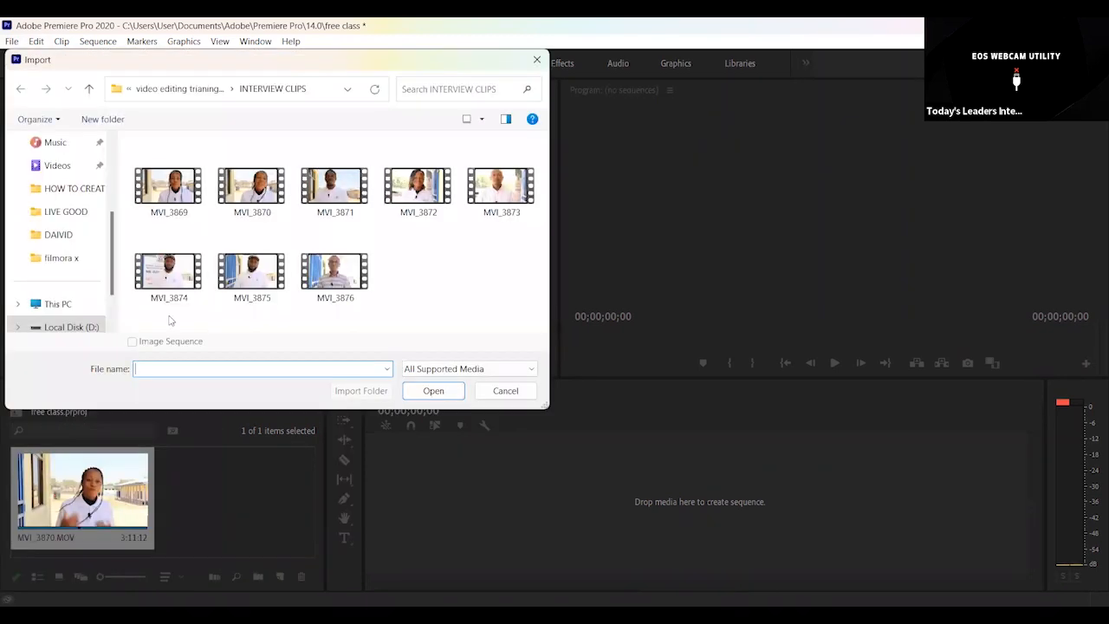
{"action": "left_click", "coordinate": [88, 88]}
{"action": "double_click", "coordinate": [161, 188]}
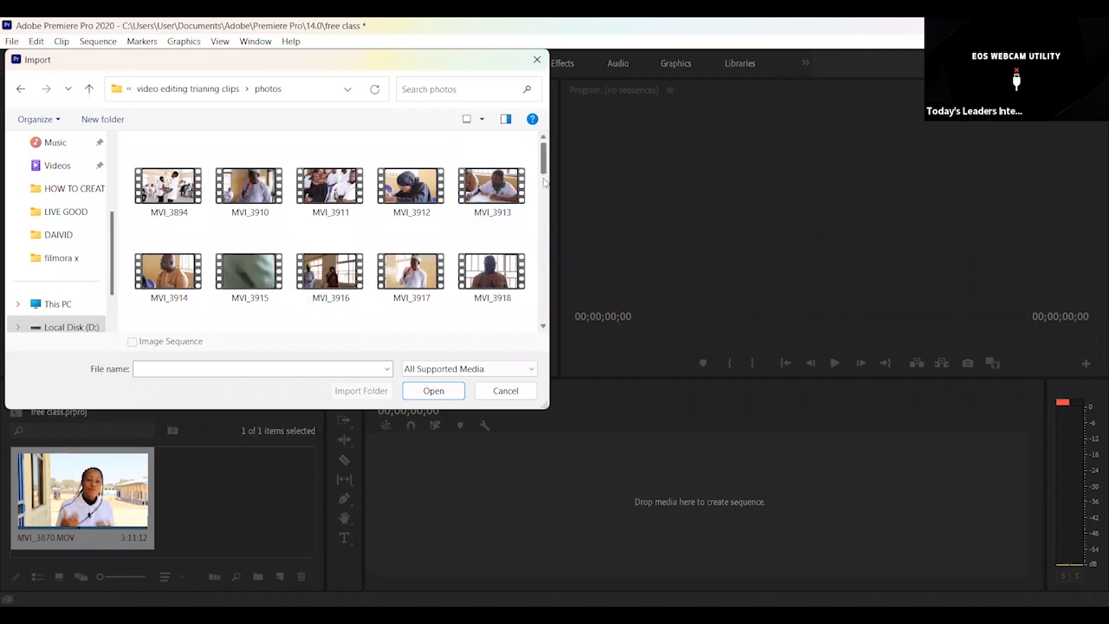
{"action": "left_click_drag", "start_coordinate": [544, 180], "coordinate": [546, 219]}
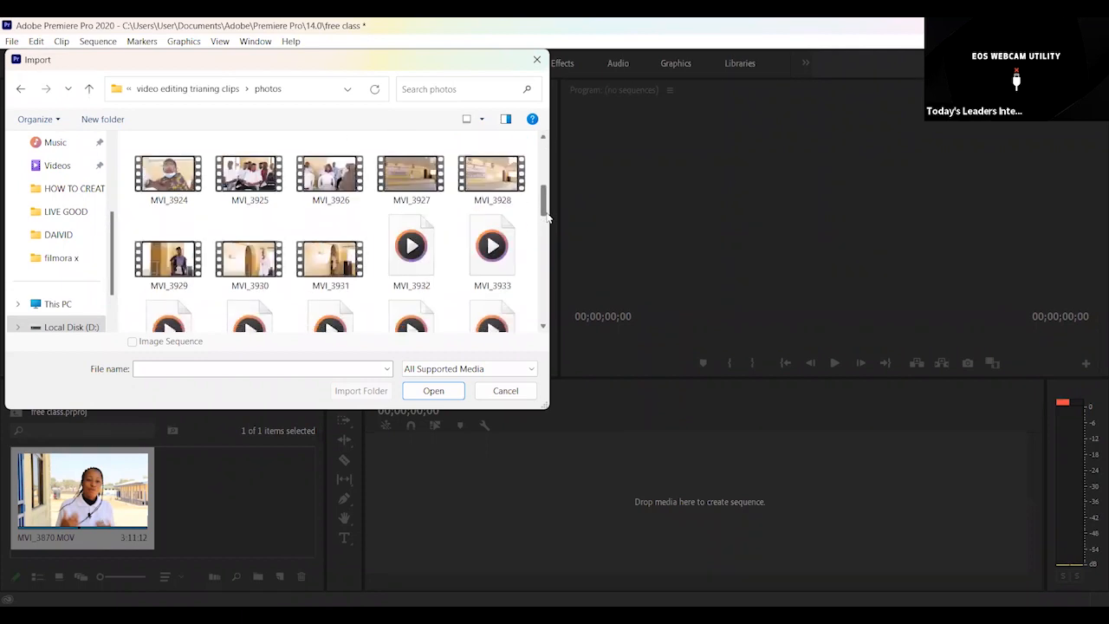
{"action": "left_click_drag", "start_coordinate": [547, 218], "coordinate": [544, 297]}
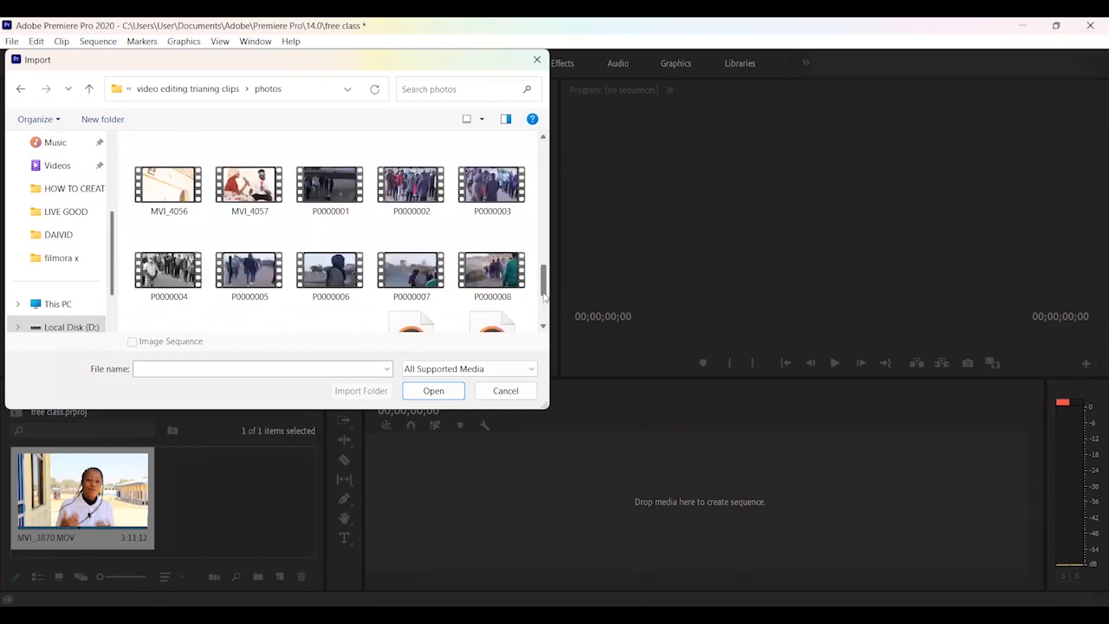
{"action": "left_click", "coordinate": [502, 391]}
- Return the source clip MVI_3870.MOV to its beginning and step forward frame by frame to 00:00:00:06
{"action": "left_click_drag", "start_coordinate": [228, 338], "coordinate": [0, 344]}
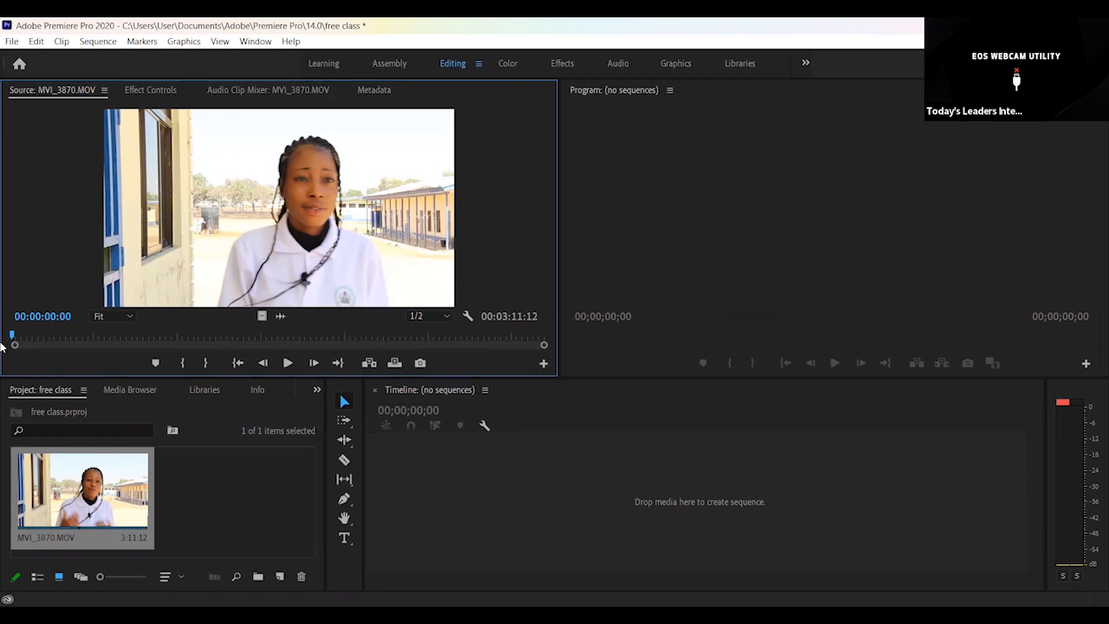
{"action": "key", "text": "Right"}
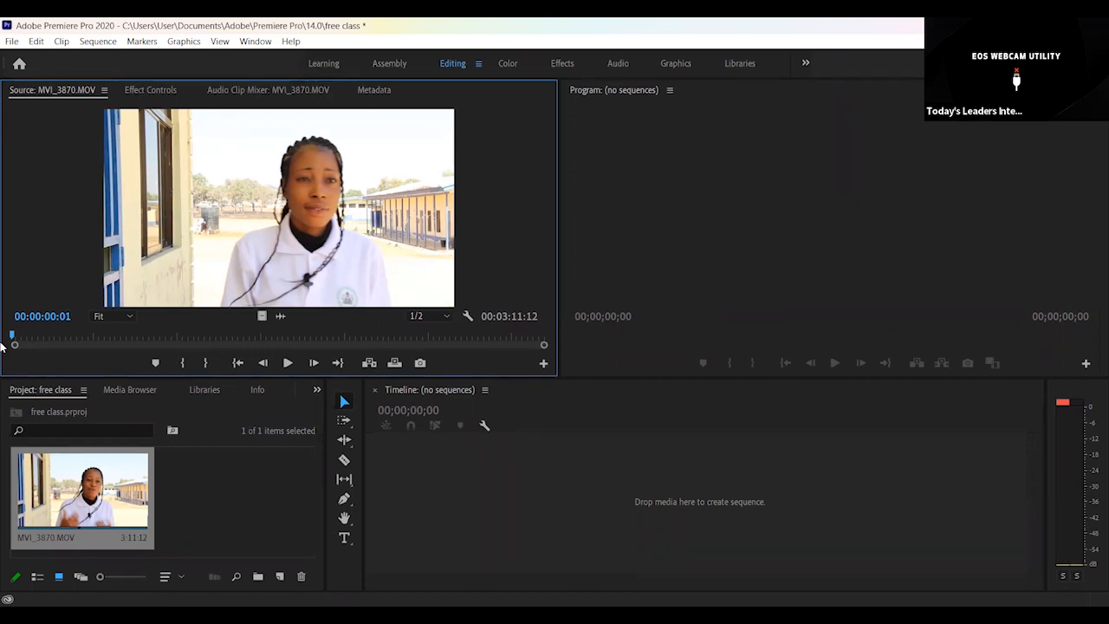
{"action": "key", "text": "Right"}
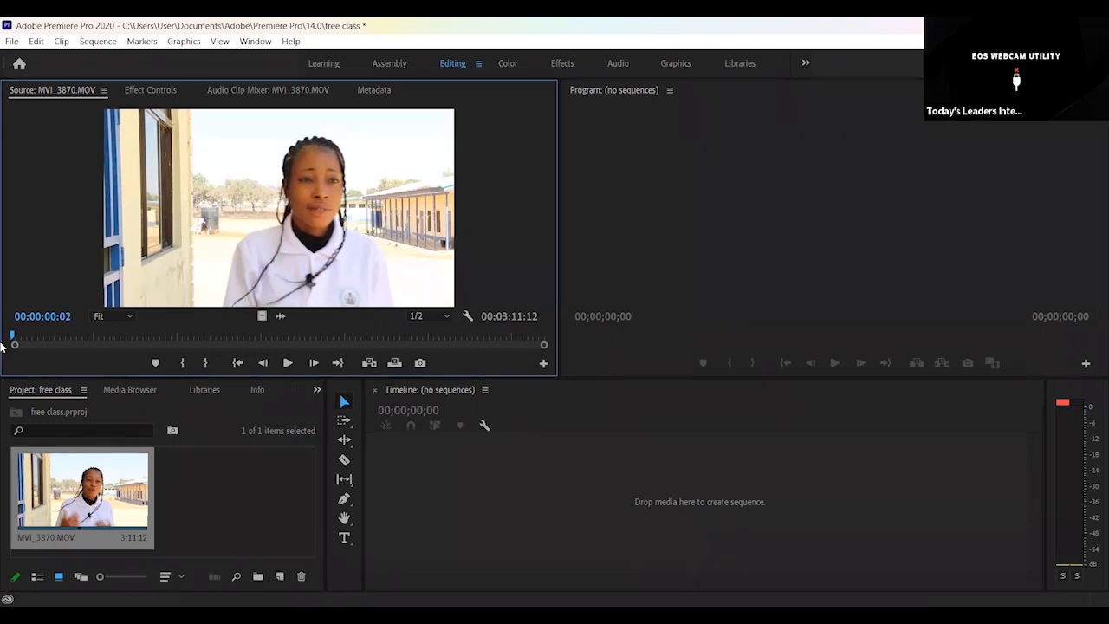
{"action": "key", "text": "Right"}
{"action": "key", "text": "Right"}
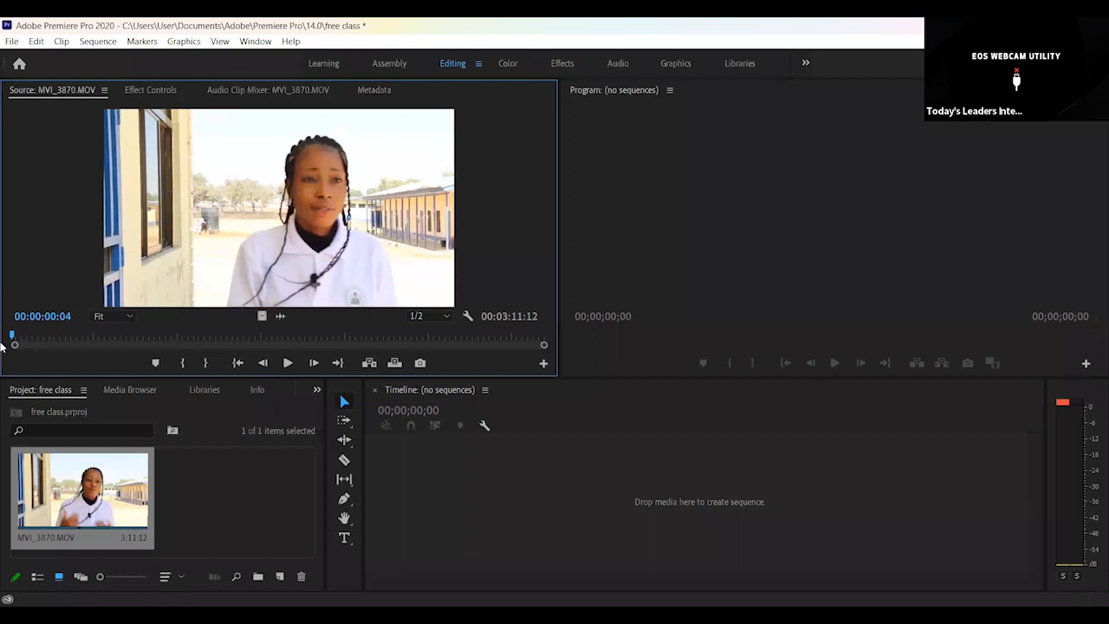
{"action": "key", "text": "Right"}
{"action": "key", "text": "Right"}
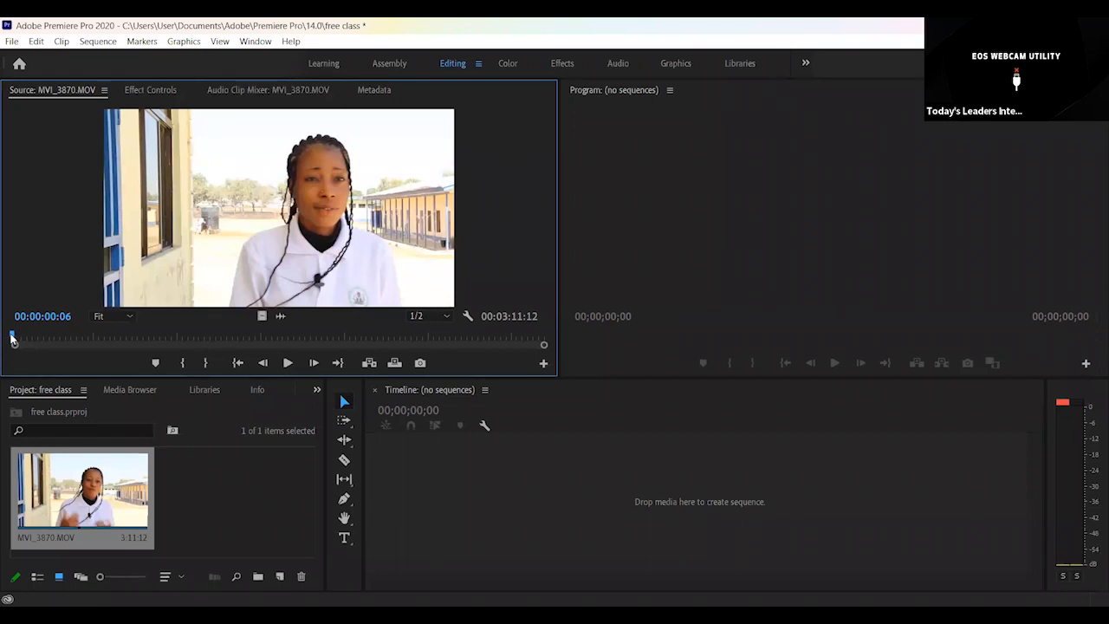
- Play the source clip from its start and stop at 00:00:07:05 to hear the opening words
{"action": "left_click", "coordinate": [7, 335]}
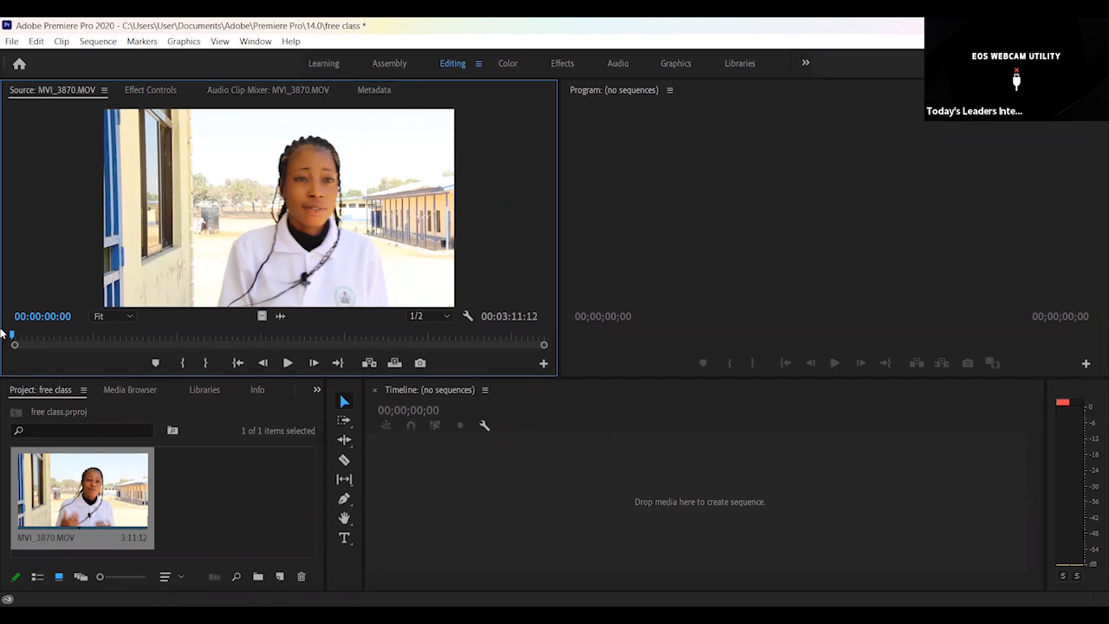
{"action": "key", "text": "space"}
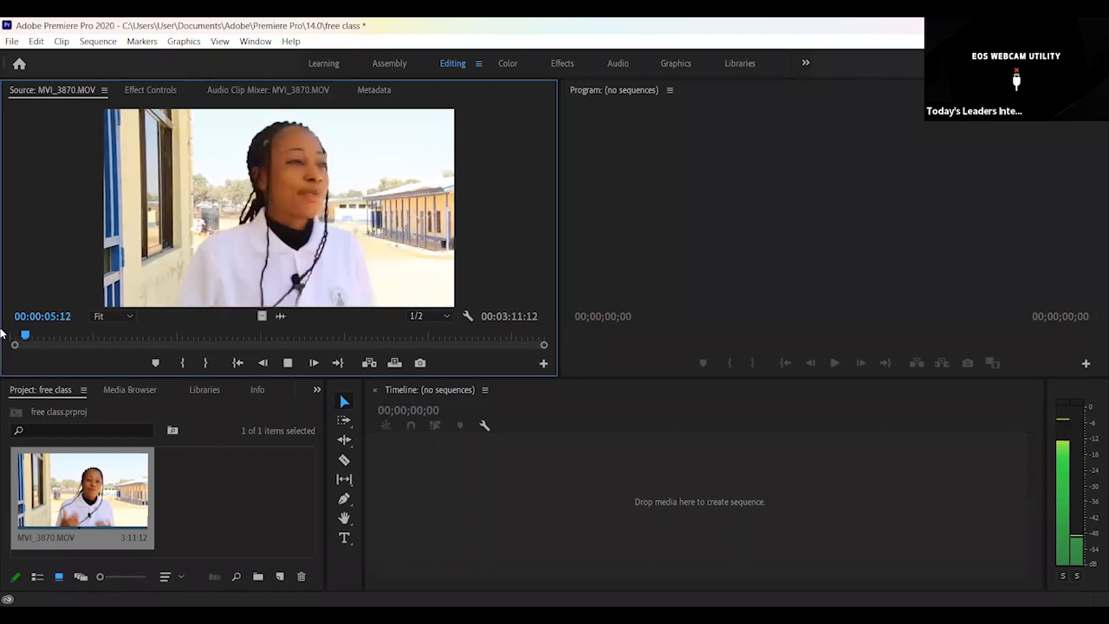
{"action": "key", "text": "space"}
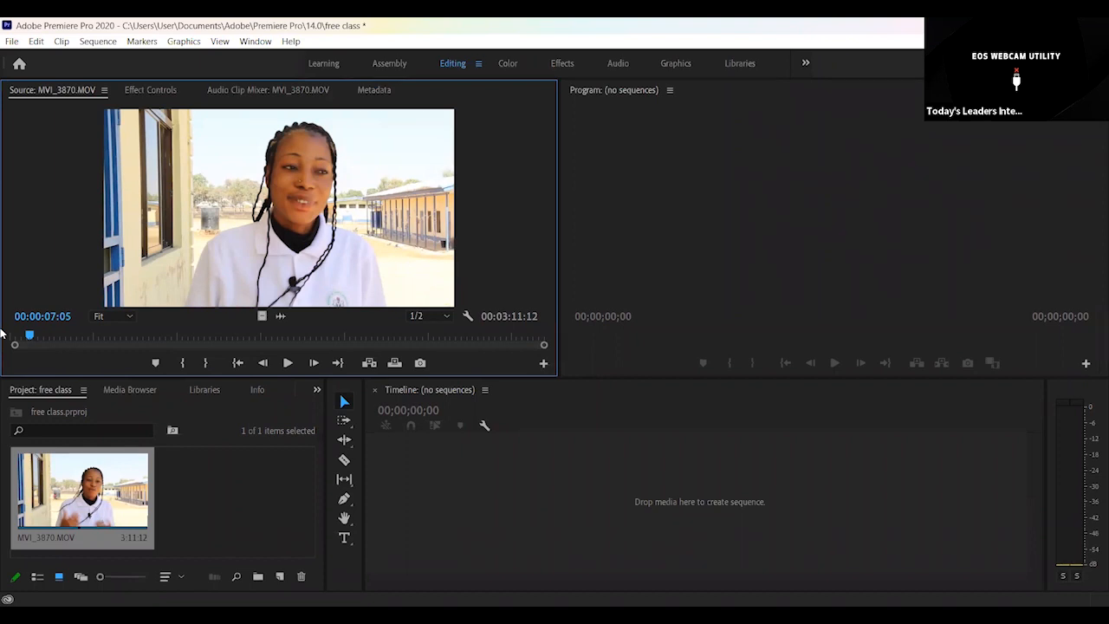
- Replay the source clip from its start and mark the In point at 00:00:02:16
{"action": "left_click", "coordinate": [21, 337]}
{"action": "left_click", "coordinate": [14, 340]}
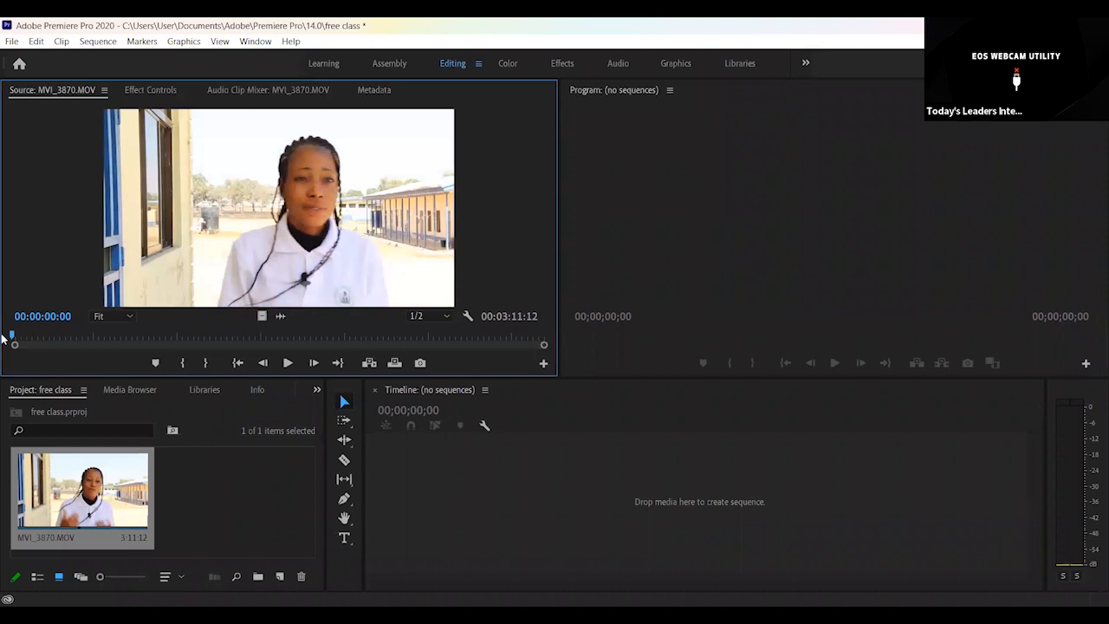
{"action": "key", "text": "space"}
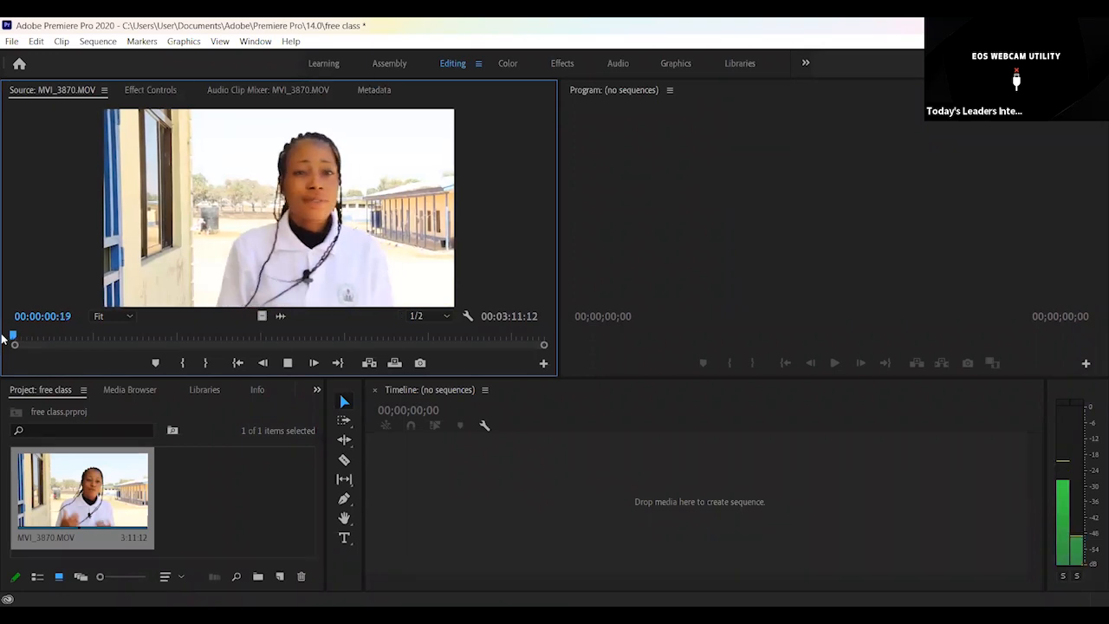
{"action": "key", "text": "space"}
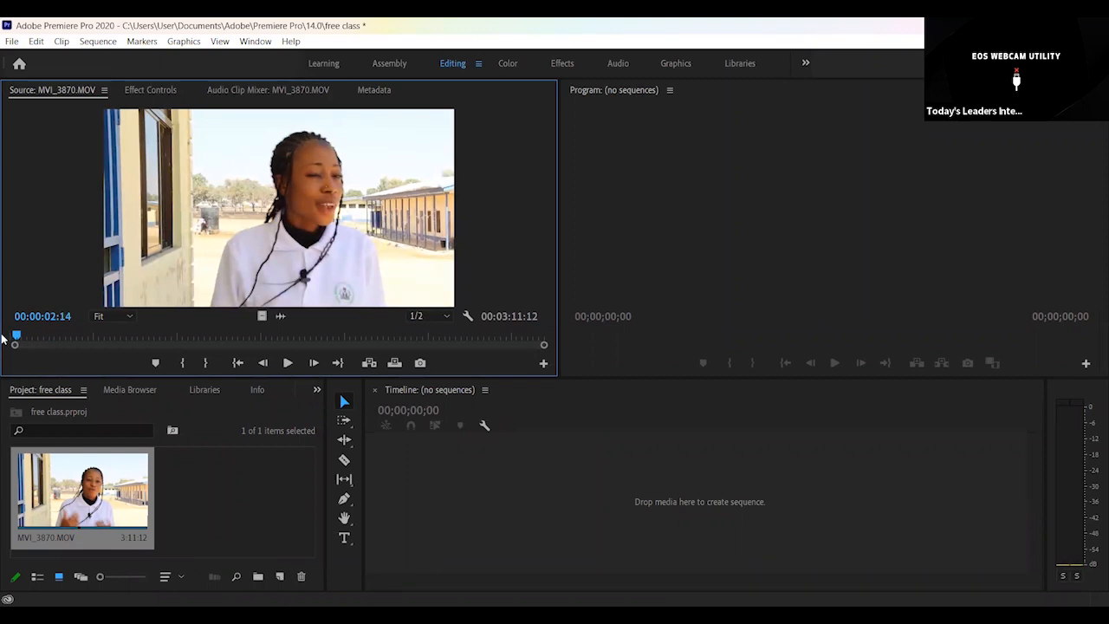
{"action": "key", "text": "Right"}
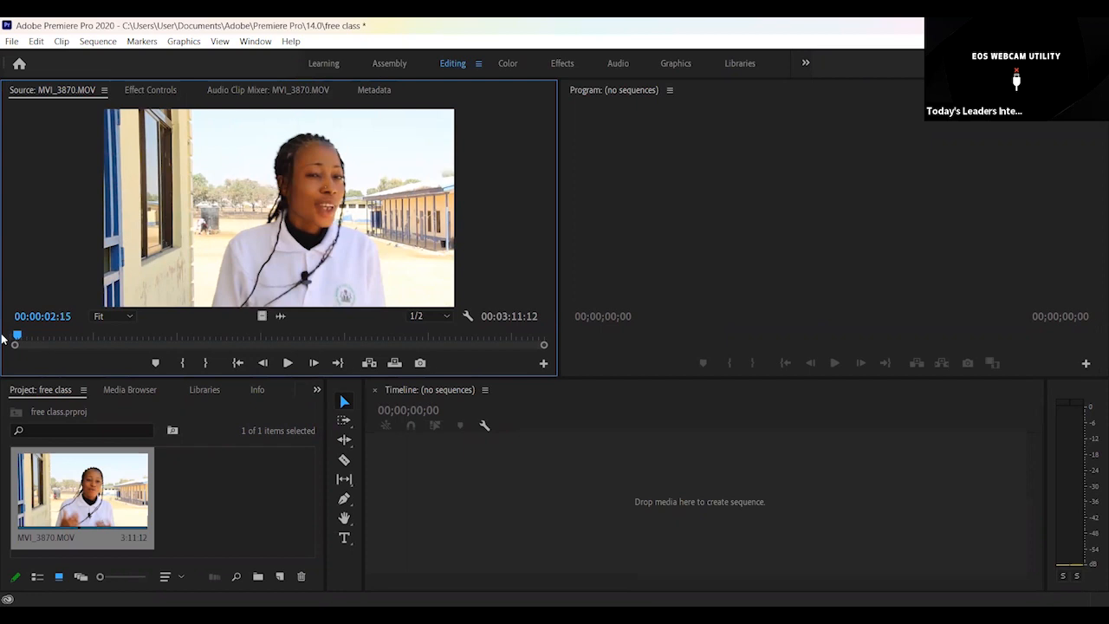
{"action": "key", "text": "Right"}
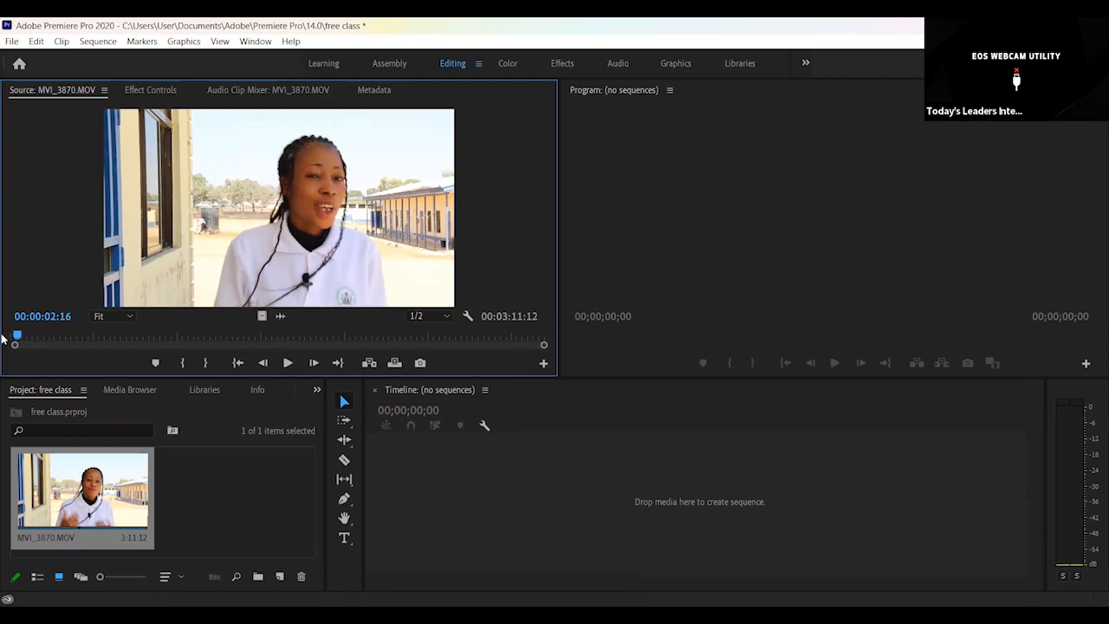
{"action": "key", "text": "i"}
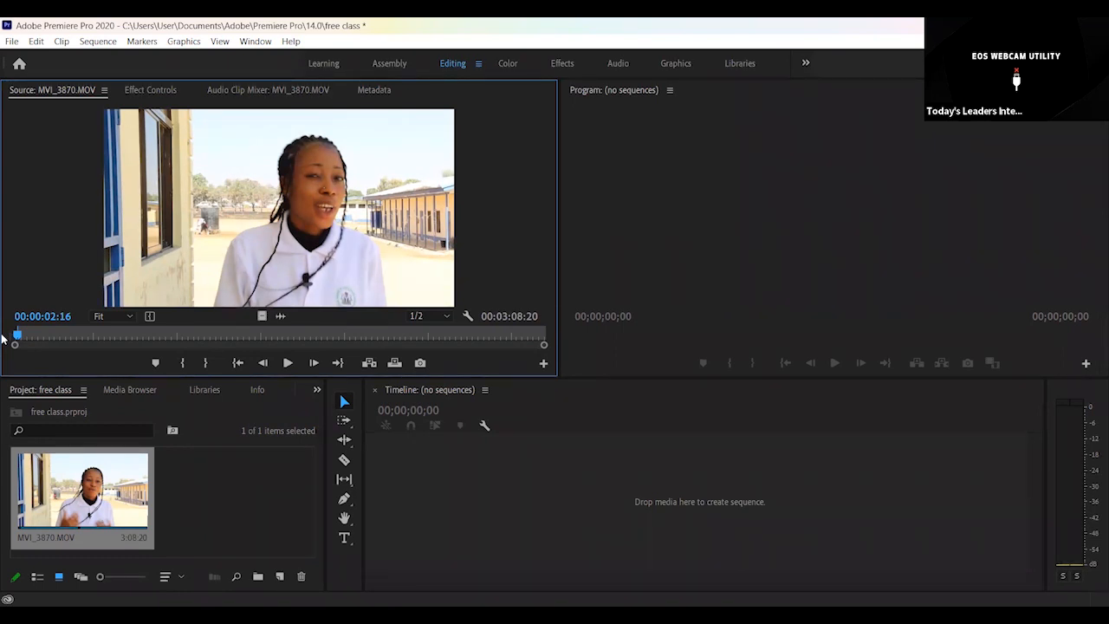
- Play on from the In point and mark the source clip's Out point at 00:00:06:21
{"action": "key", "text": "space"}
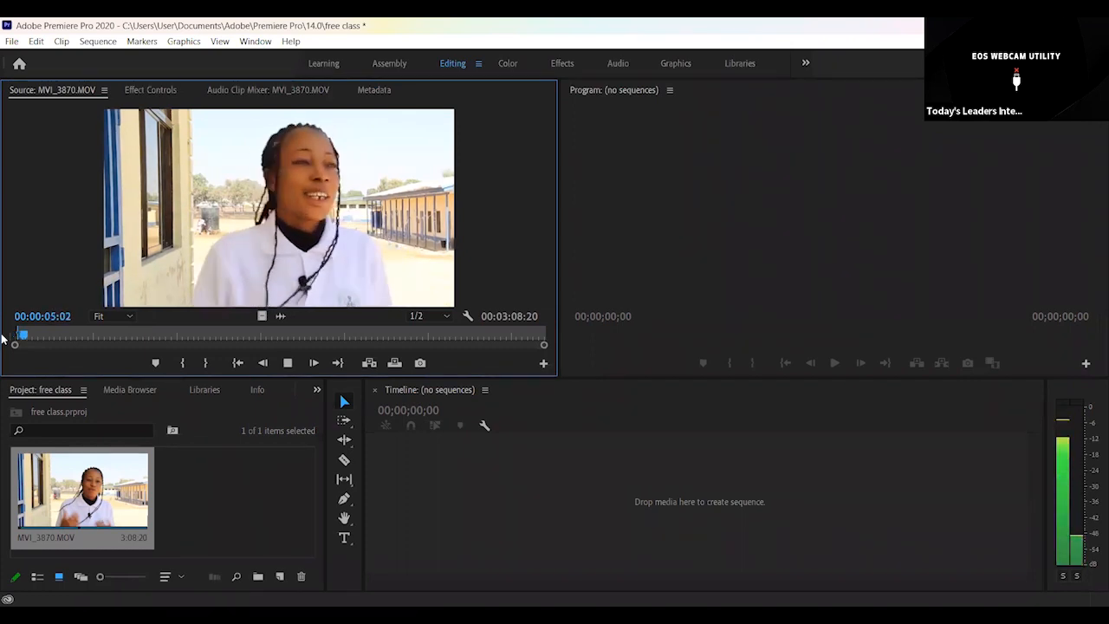
{"action": "key", "text": "space"}
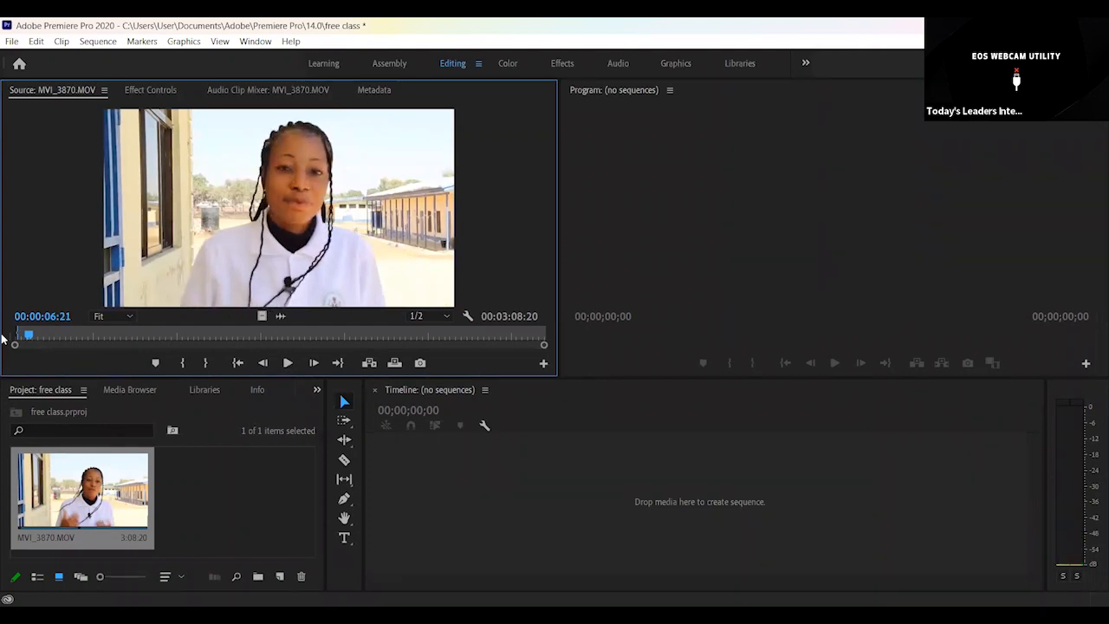
{"action": "key", "text": "o"}
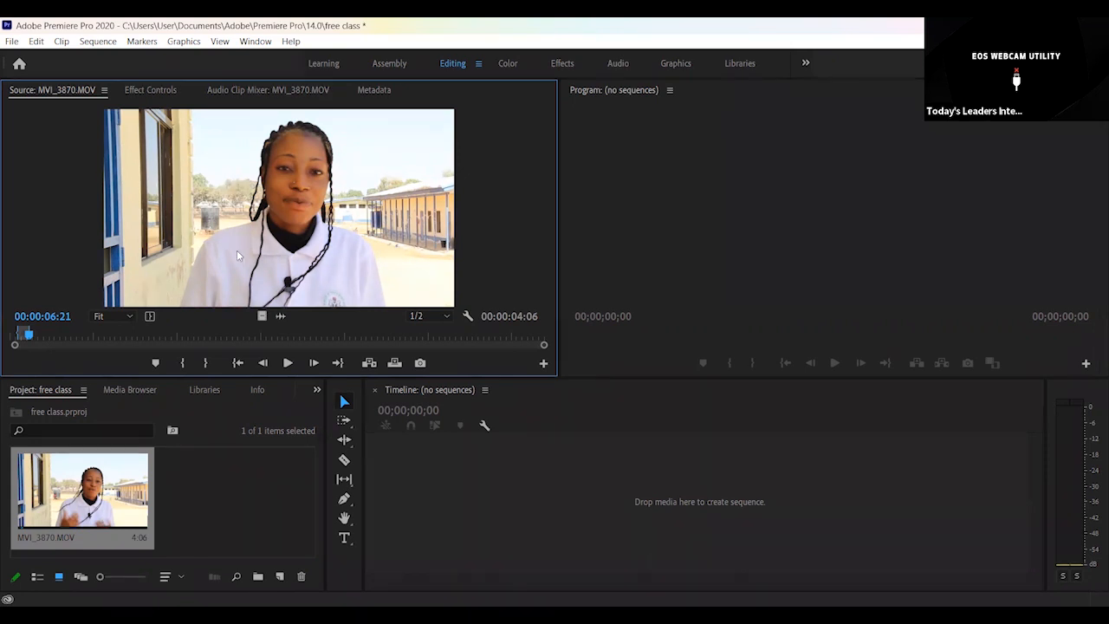
- Create a sequence by placing the marked section of MVI_3870.MOV in the empty timeline
{"action": "left_click_drag", "start_coordinate": [236, 250], "coordinate": [423, 461]}
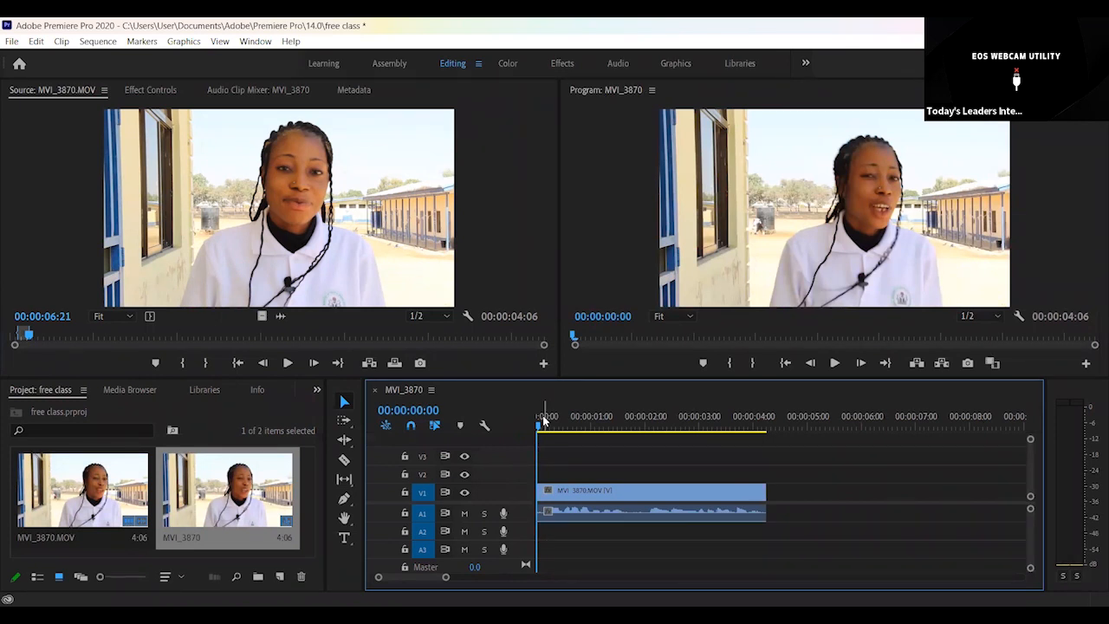
{"action": "left_click", "coordinate": [570, 490]}
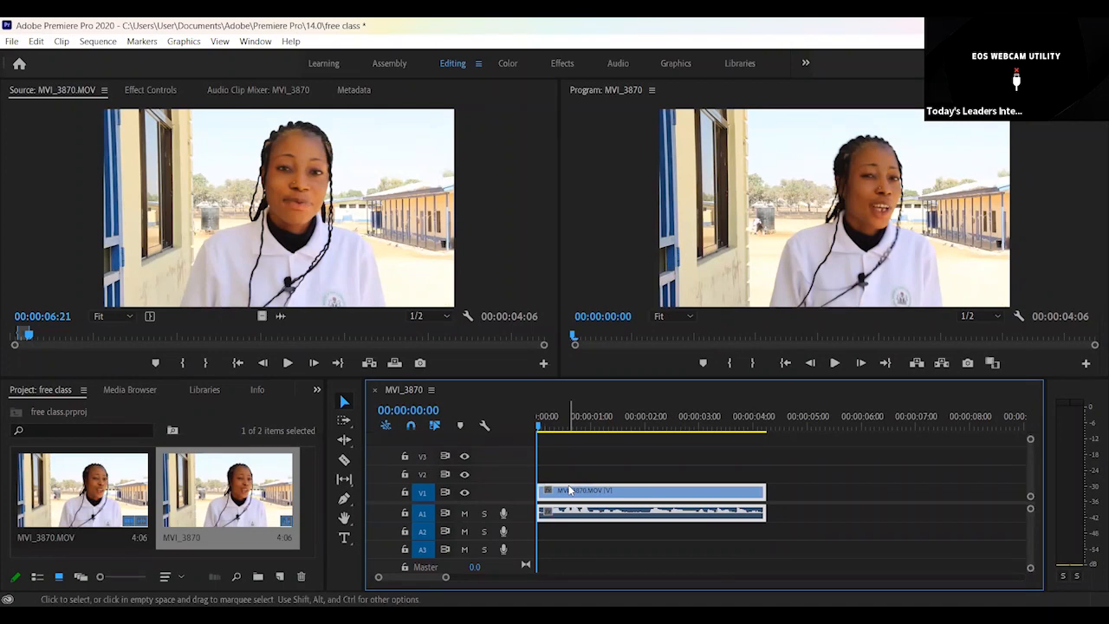
{"action": "key", "text": "Delete"}
- Add two more copies of the marked section with audio to V1 and A1, spaced apart after the first clip
{"action": "left_click", "coordinate": [366, 269]}
{"action": "left_click_drag", "start_coordinate": [366, 269], "coordinate": [527, 491]}
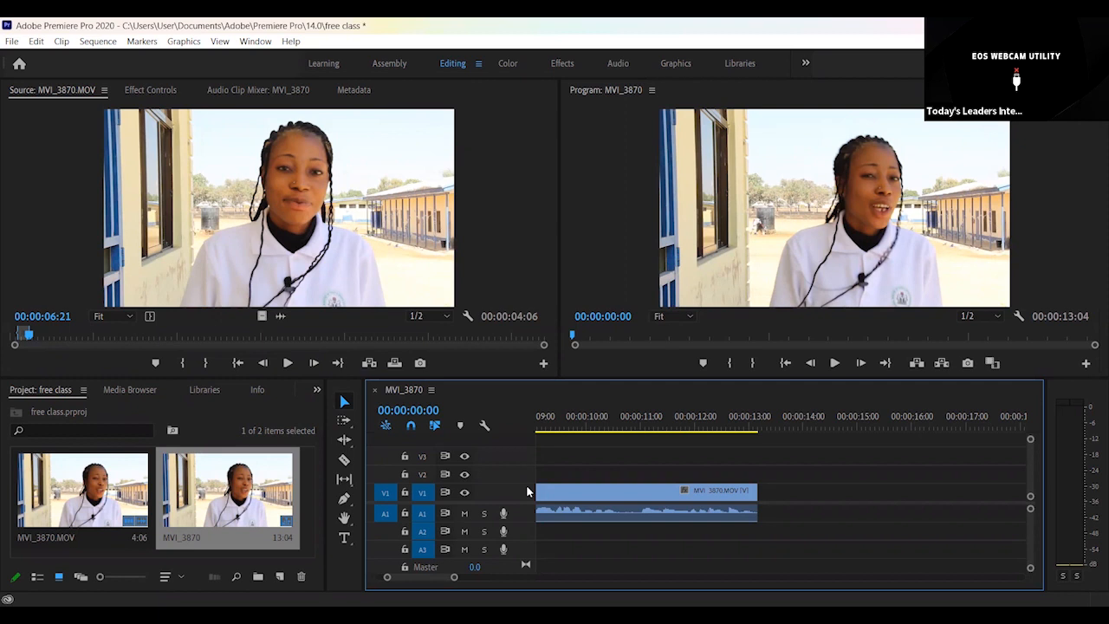
{"action": "left_click_drag", "start_coordinate": [455, 577], "coordinate": [528, 572]}
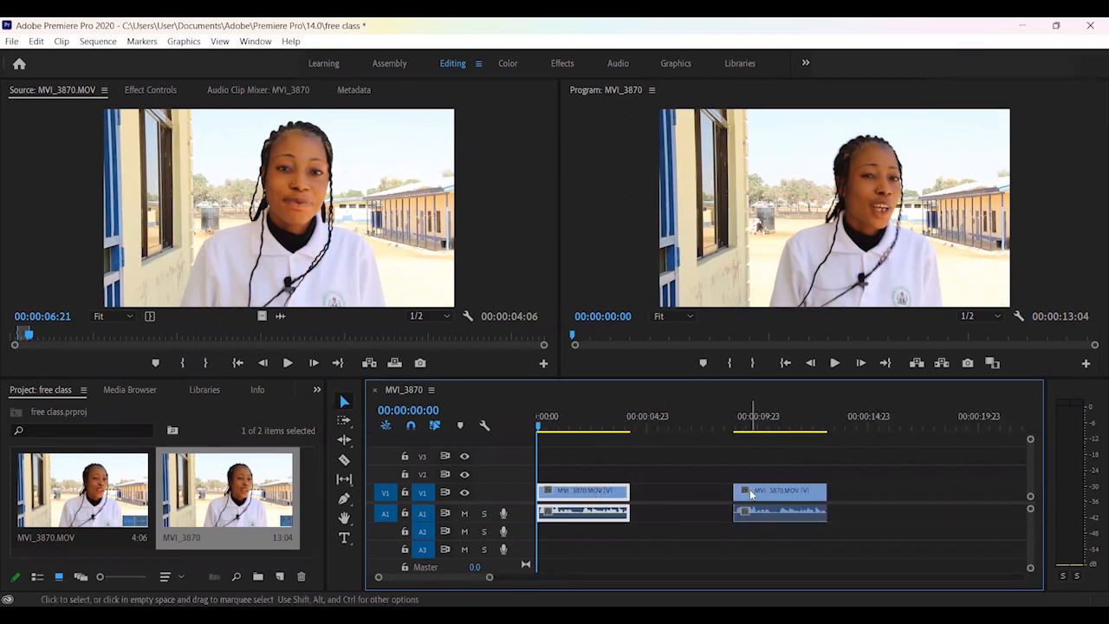
{"action": "left_click", "coordinate": [750, 492]}
{"action": "scroll", "coordinate": [750, 492], "scroll_direction": "down", "scroll_amount": 5}
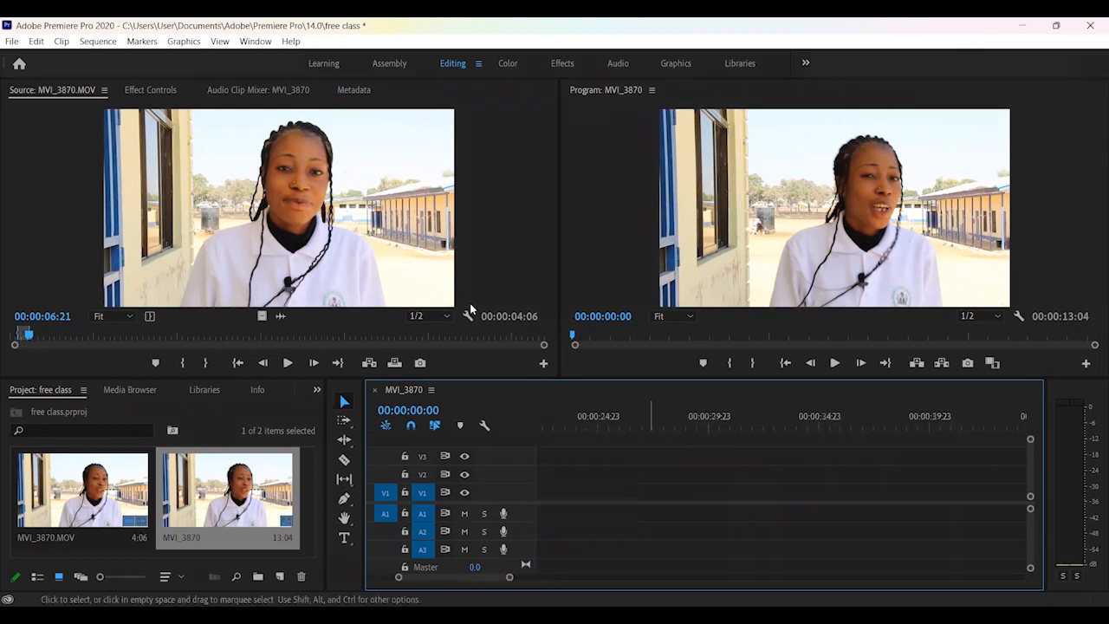
{"action": "mouse_move", "coordinate": [552, 498]}
{"action": "left_mouse_down"}
{"action": "mouse_move", "coordinate": [524, 495]}
{"action": "mouse_move", "coordinate": [538, 495]}
{"action": "left_mouse_up"}
{"action": "left_click_drag", "start_coordinate": [430, 577], "coordinate": [381, 578]}
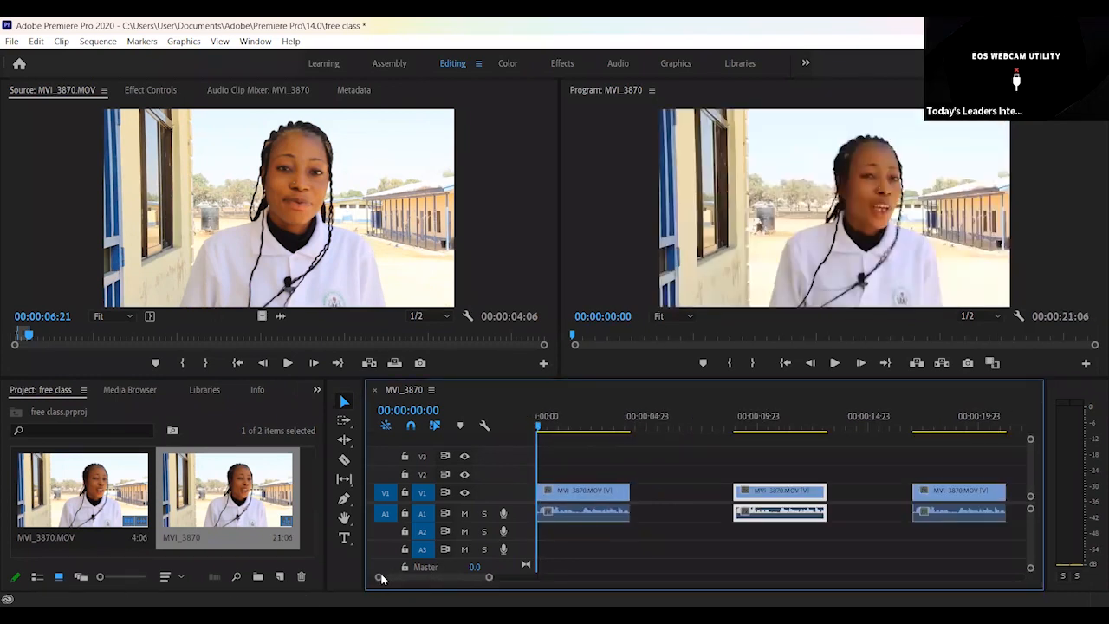
- Delete the two extra copies from the timeline, keeping only the first clip
{"action": "left_click_drag", "start_coordinate": [979, 454], "coordinate": [747, 551]}
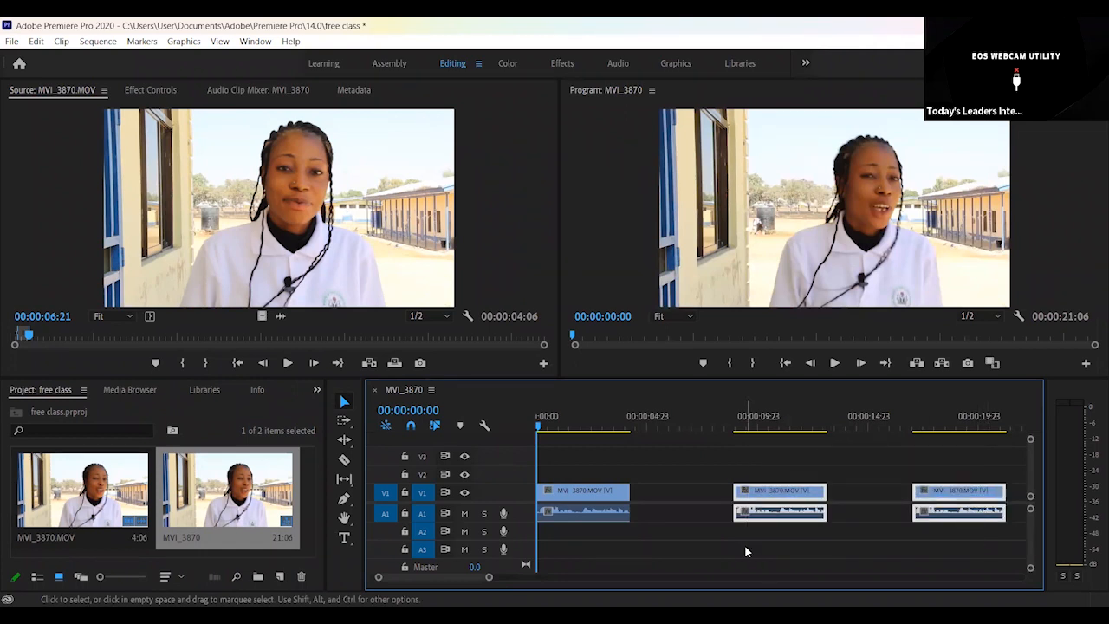
{"action": "key", "text": "Delete"}
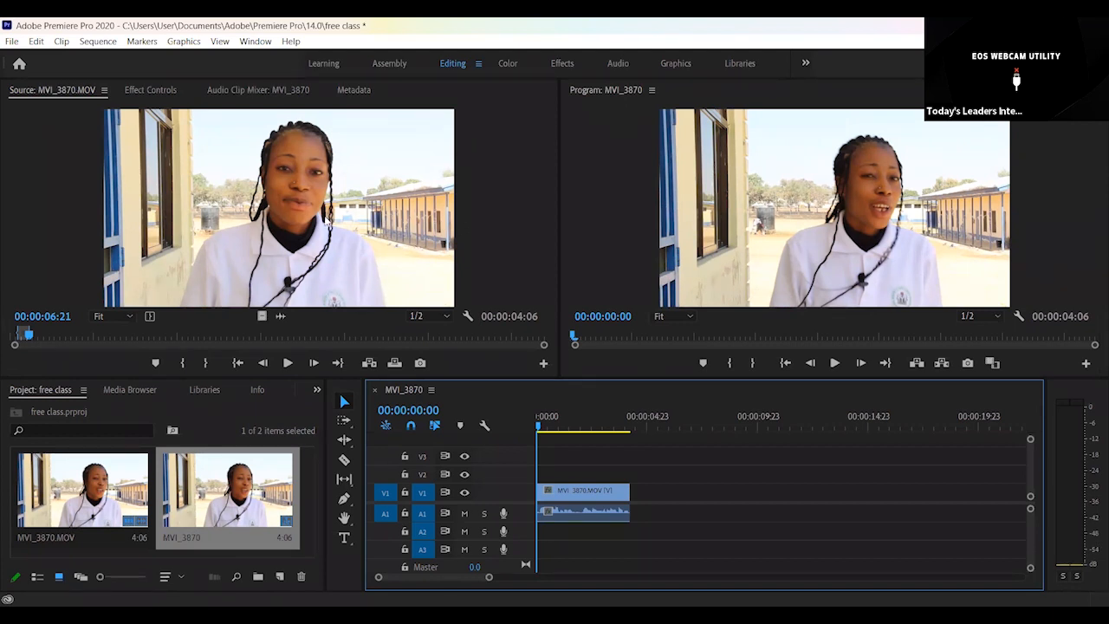
- Add another copy of the marked section after the first clip, with its video on V1 and audio on A1
{"action": "left_click_drag", "start_coordinate": [327, 221], "coordinate": [687, 451]}
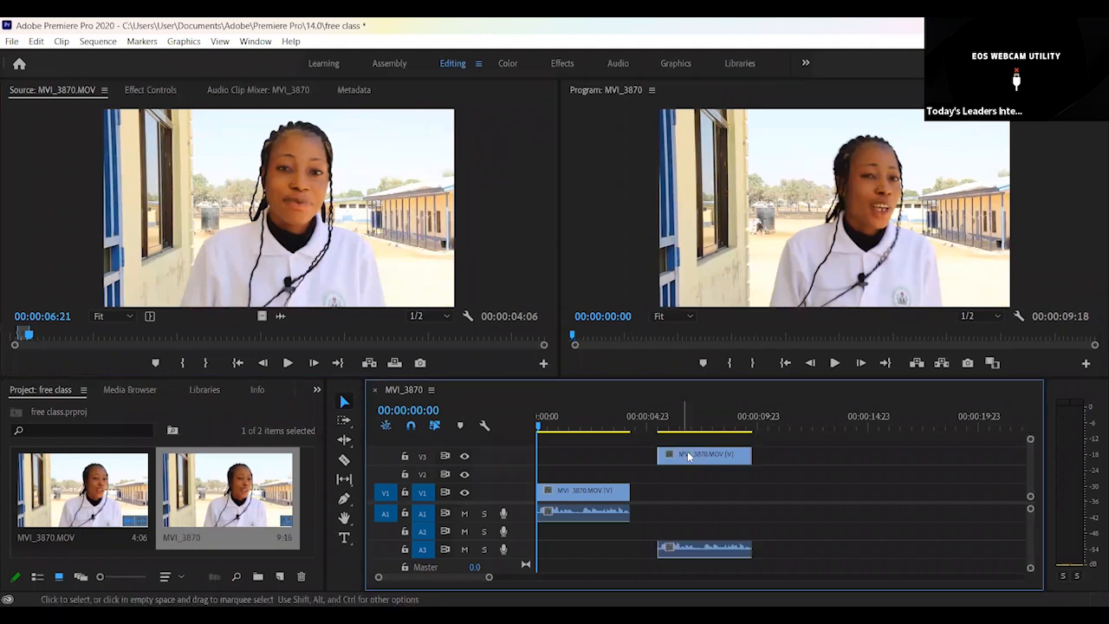
{"action": "left_click_drag", "start_coordinate": [680, 505], "coordinate": [676, 511]}
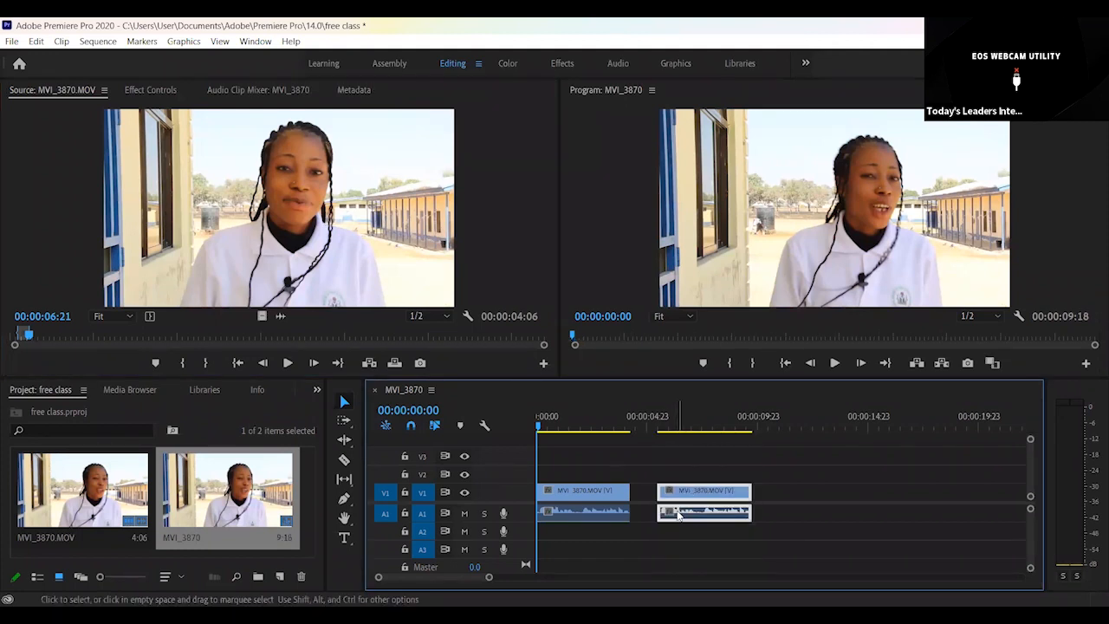
- Add only the video of the marked source section to V1, after the second clip
{"action": "scroll", "coordinate": [674, 491], "scroll_direction": "down", "scroll_amount": 4}
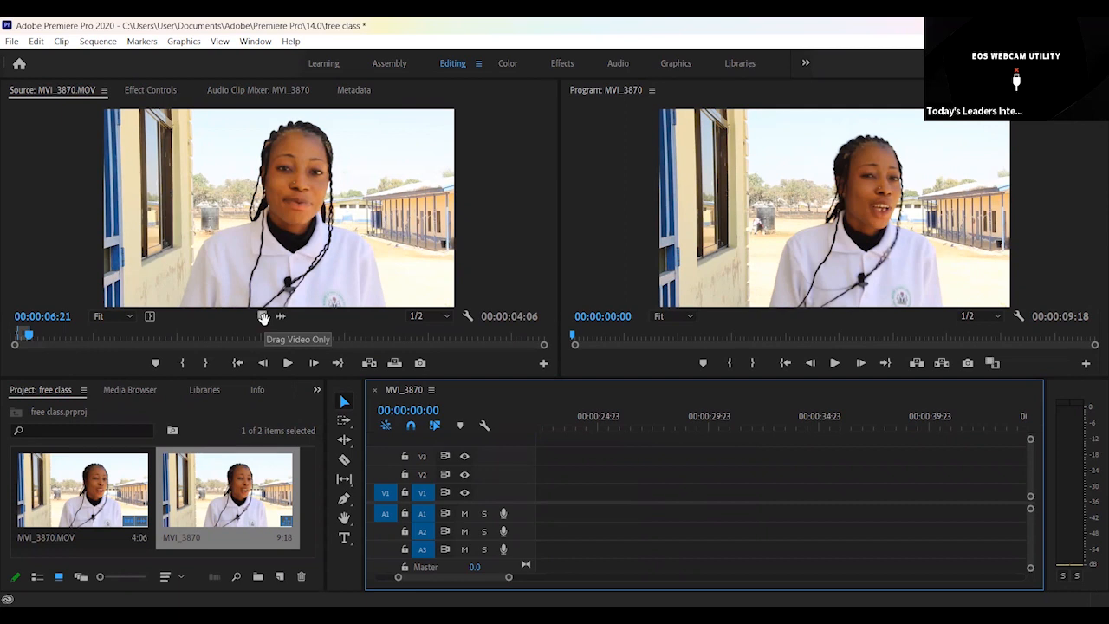
{"action": "left_click_drag", "start_coordinate": [263, 317], "coordinate": [549, 494]}
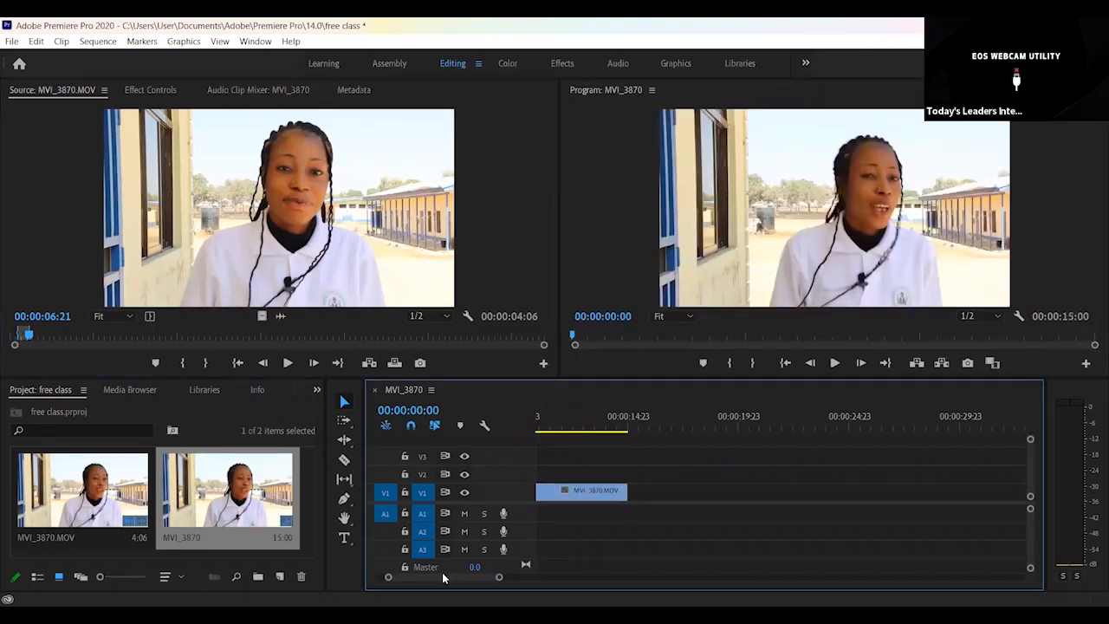
- Delete the first two clips with audio and close the gap before the video-only clip on V1
{"action": "left_click_drag", "start_coordinate": [442, 577], "coordinate": [404, 577]}
{"action": "left_click_drag", "start_coordinate": [714, 469], "coordinate": [547, 562]}
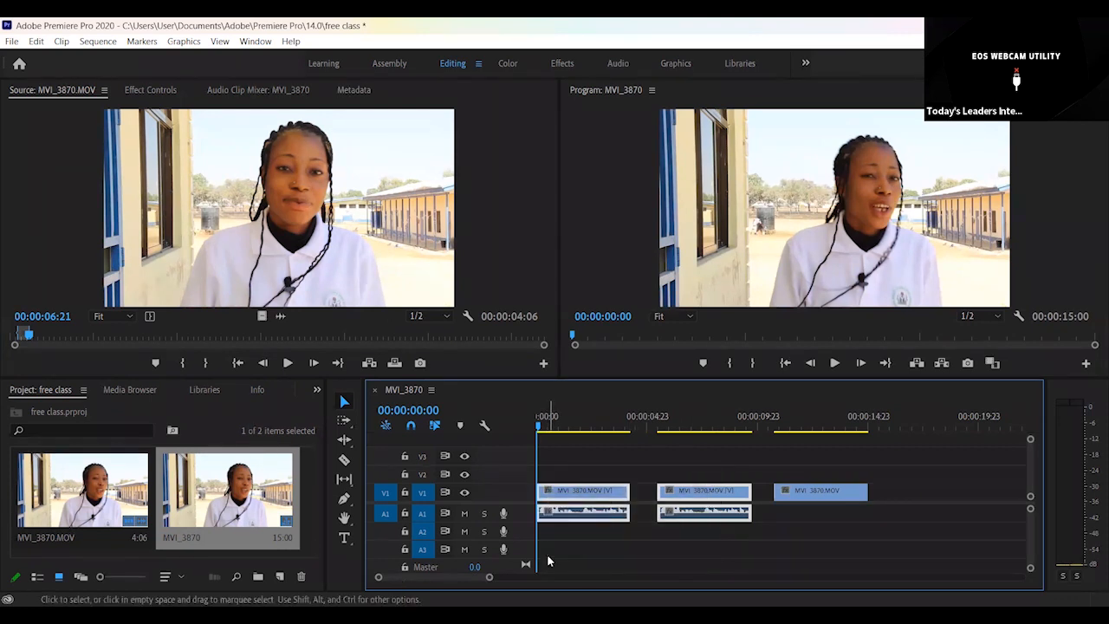
{"action": "key", "text": "Delete"}
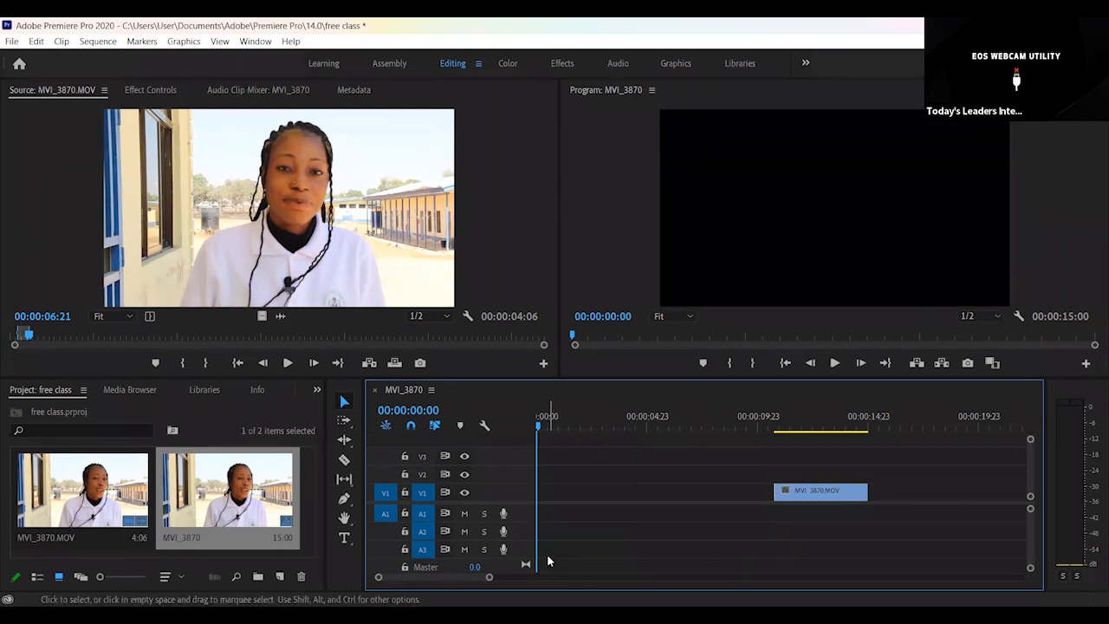
{"action": "left_click", "coordinate": [548, 492]}
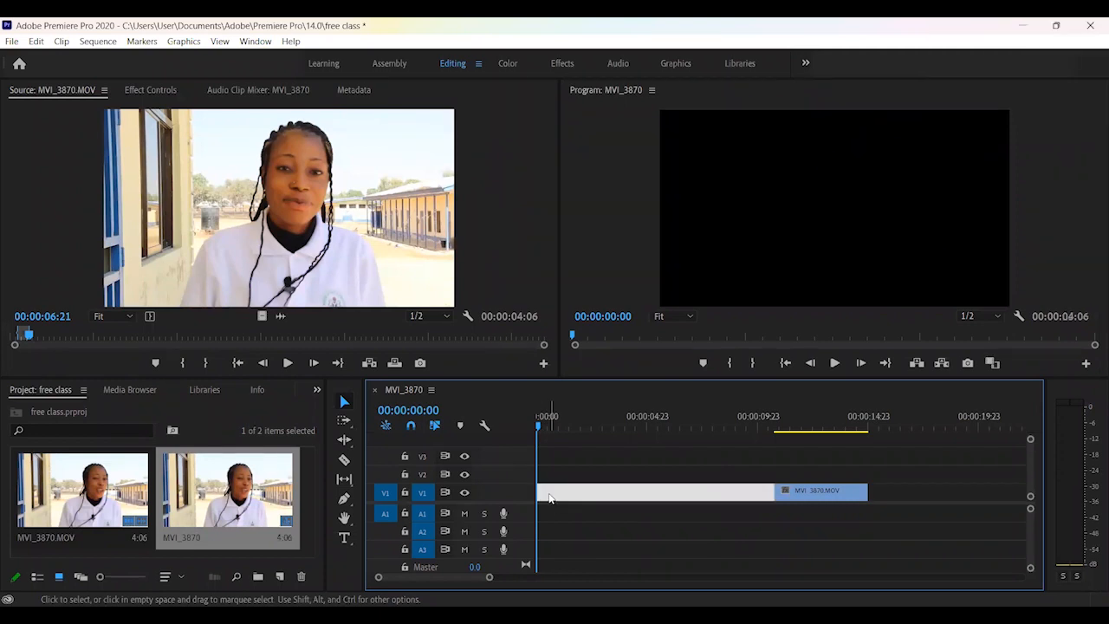
{"action": "key", "text": "Delete"}
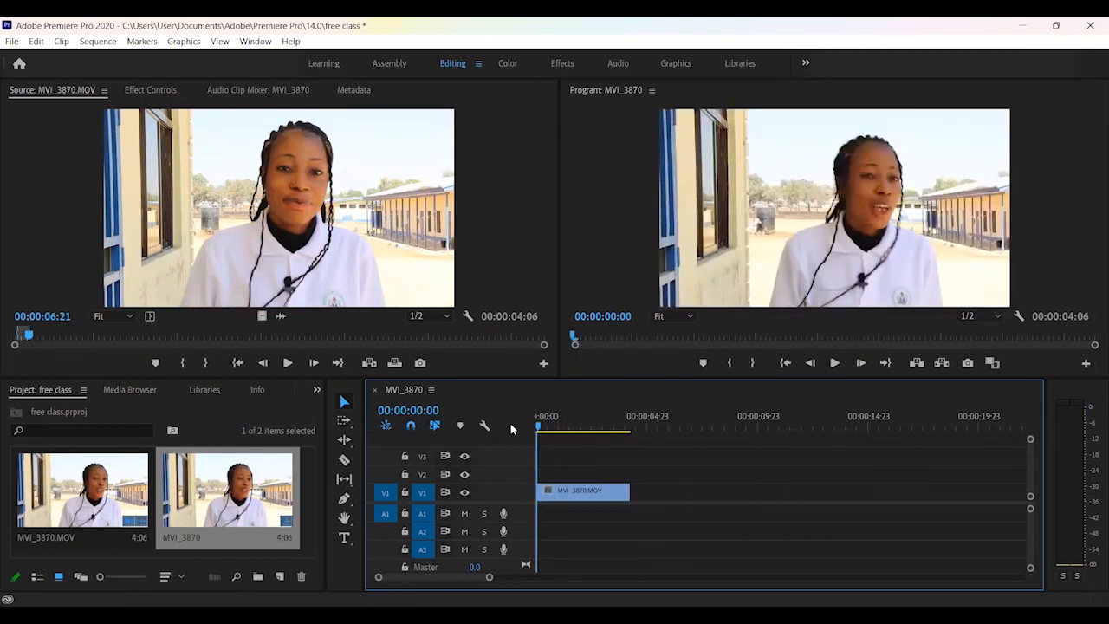
- Play the video-only clip on V1 from the sequence start, and delete it from the timeline
{"action": "key", "text": "space"}
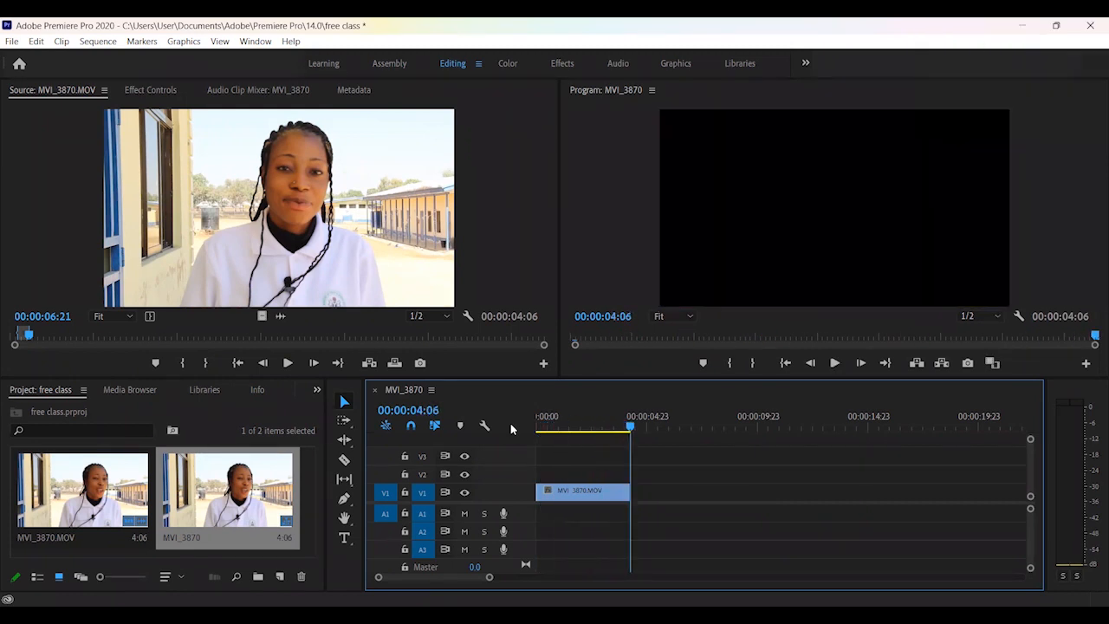
{"action": "left_click", "coordinate": [592, 494]}
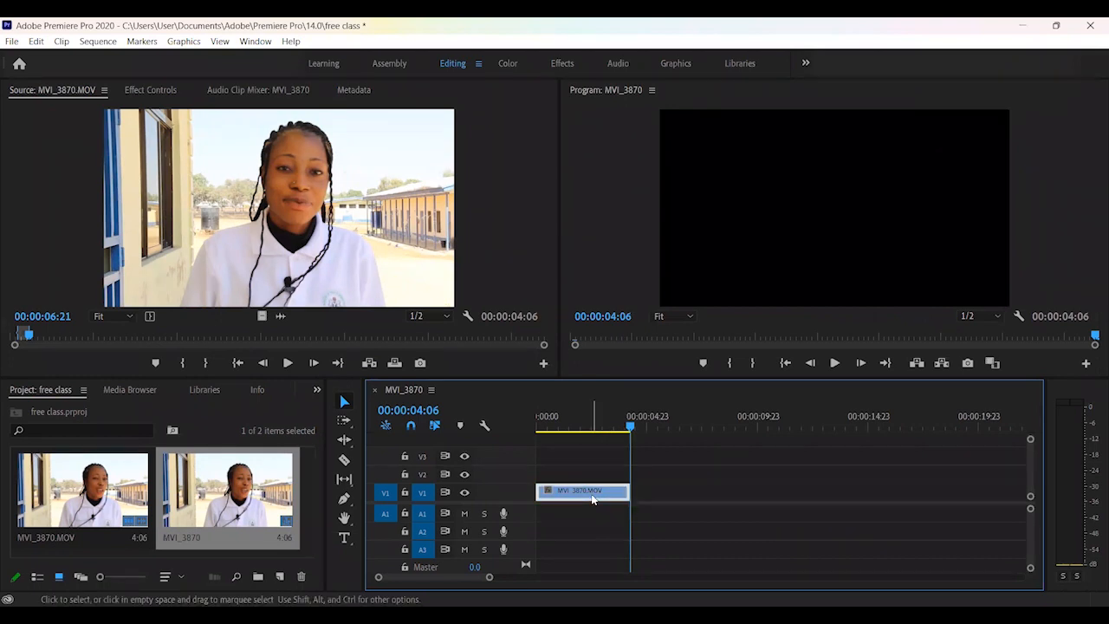
{"action": "key", "text": "Delete"}
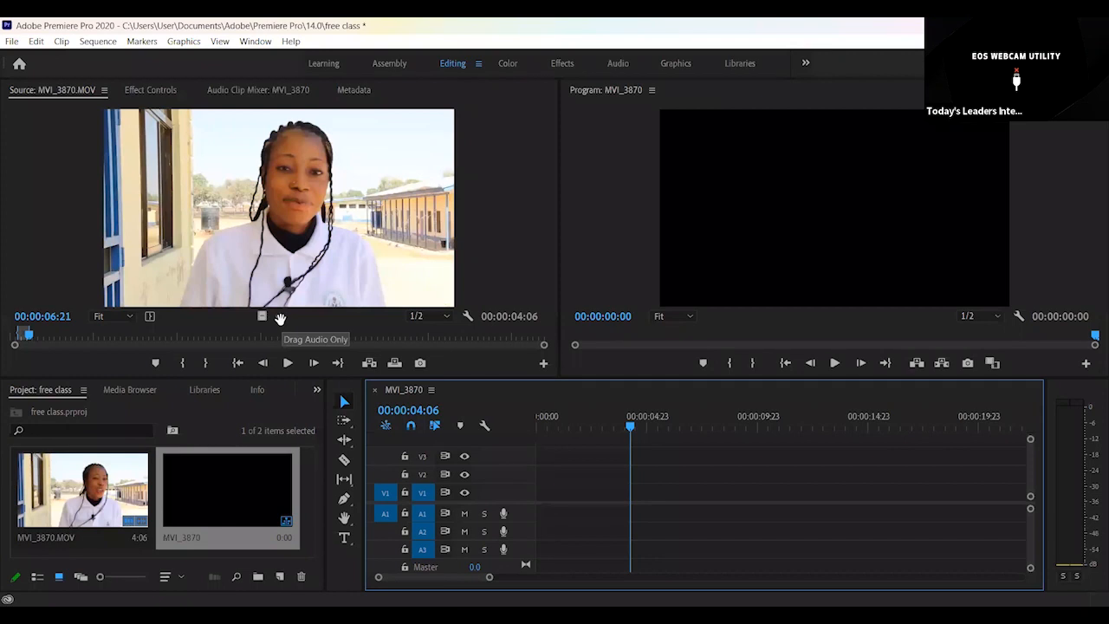
- Place only the marked section's audio at the start of A1 for playback, and delete that audio clip again
{"action": "left_click_drag", "start_coordinate": [280, 318], "coordinate": [546, 518]}
{"action": "left_click_drag", "start_coordinate": [546, 412], "coordinate": [506, 412]}
{"action": "key", "text": "space"}
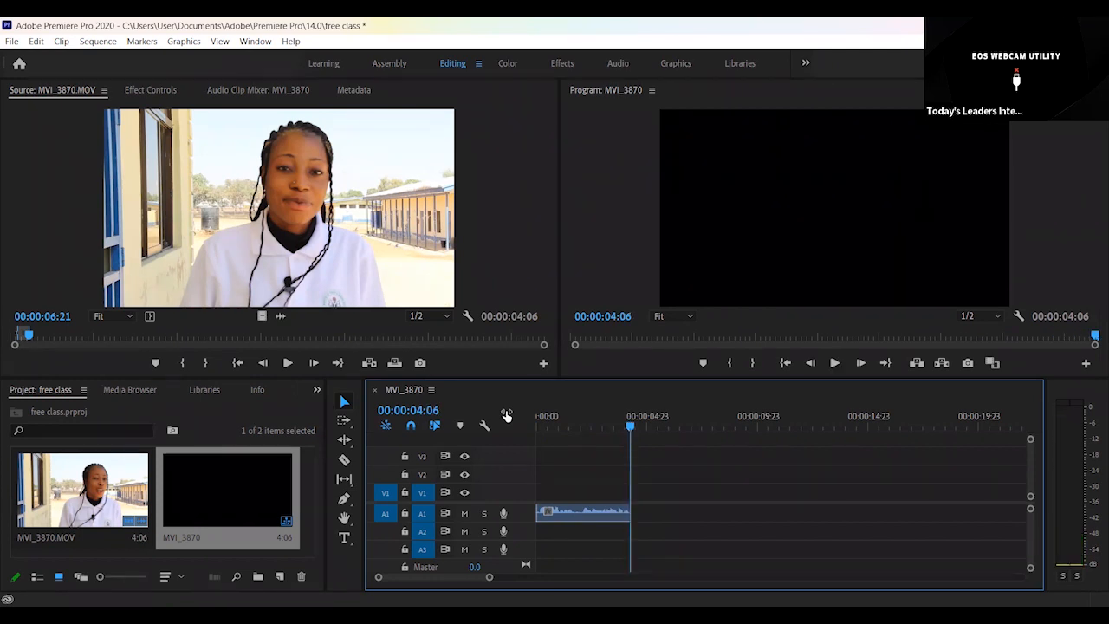
{"action": "left_click", "coordinate": [561, 511]}
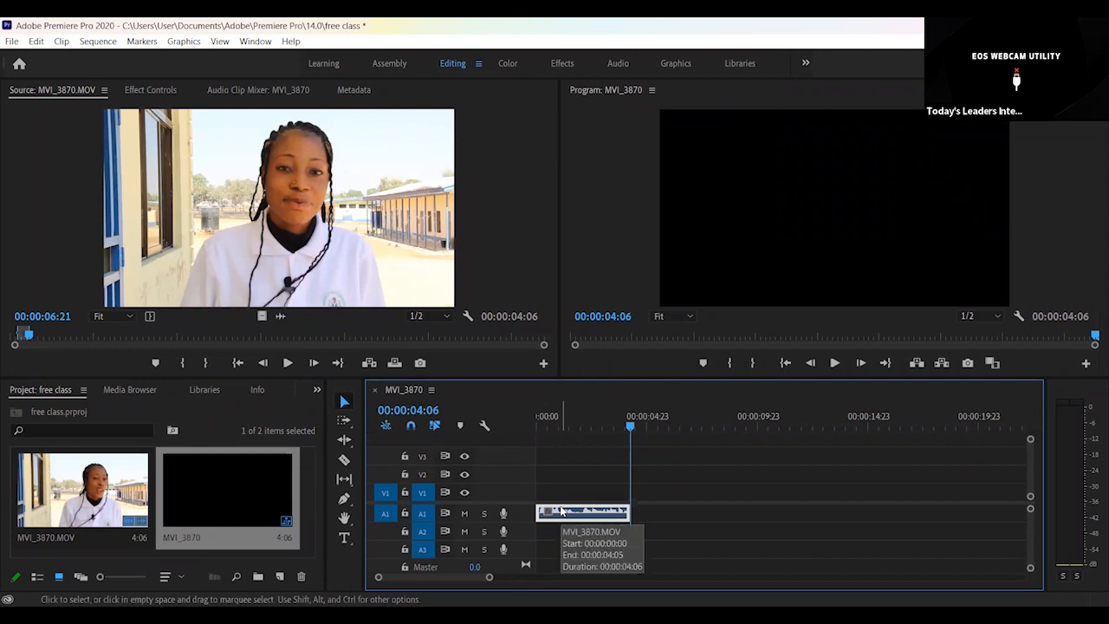
{"action": "key", "text": "Delete"}
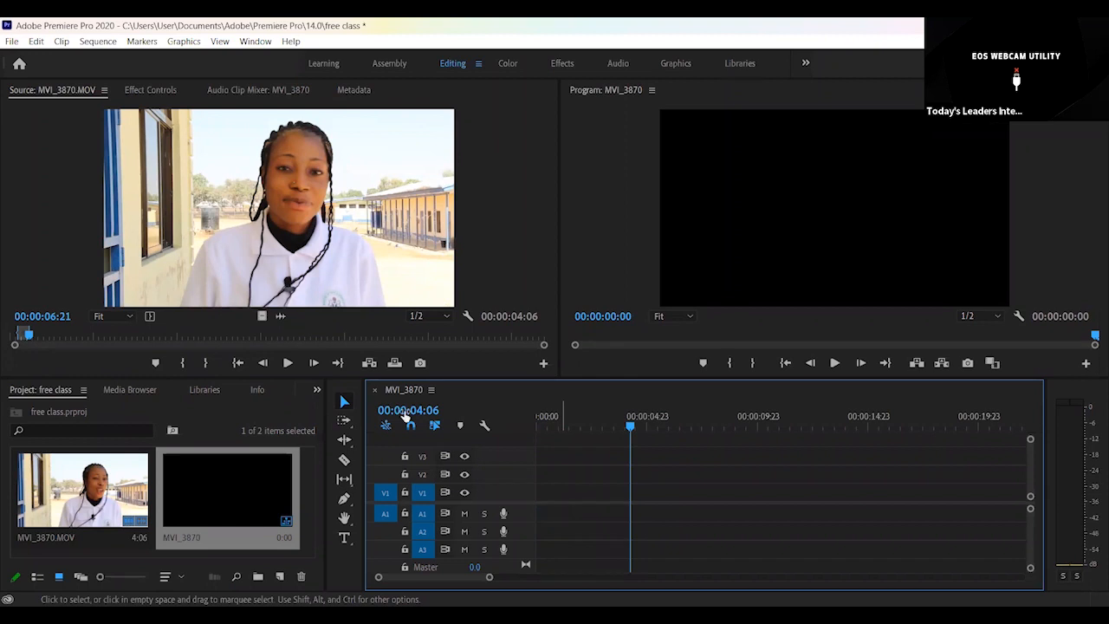
- Place the marked section with both video and audio at the start of V1 and A1, and play it
{"action": "left_click_drag", "start_coordinate": [305, 201], "coordinate": [524, 497]}
{"action": "left_click_drag", "start_coordinate": [567, 421], "coordinate": [515, 414]}
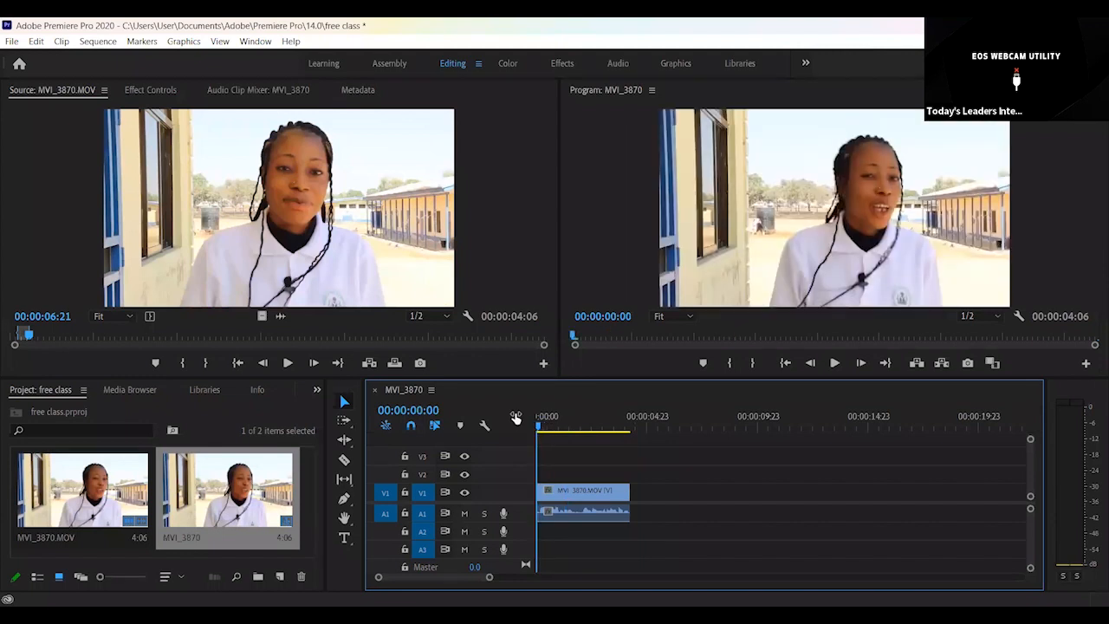
{"action": "key", "text": "space"}
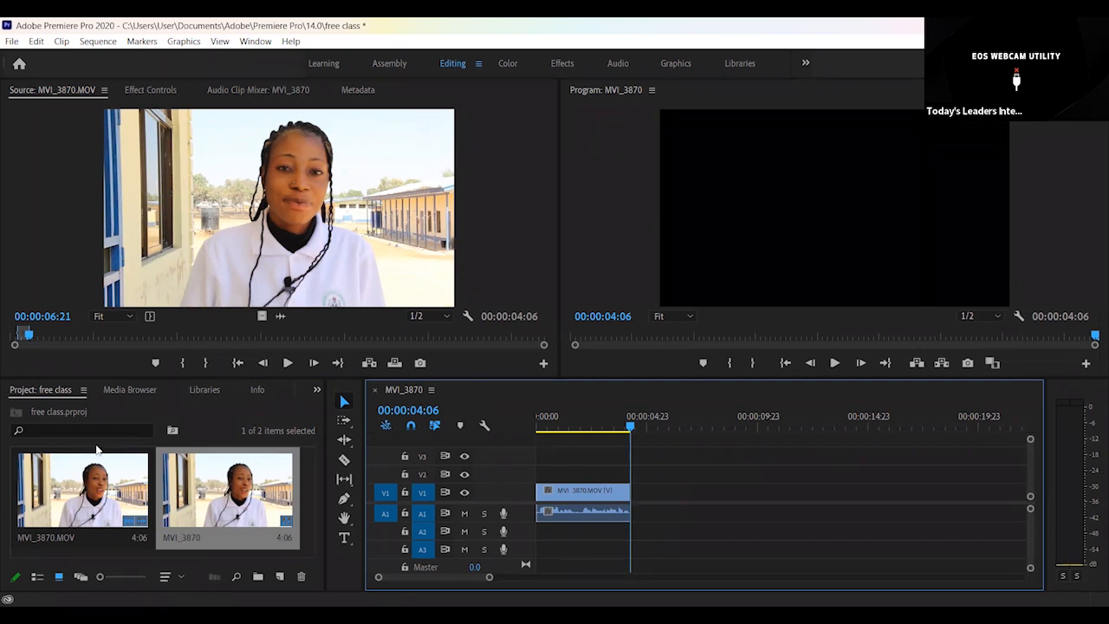
- Review MVI_3870.MOV in the source view beyond the used section and mark a new In point at 00:00:13:05
{"action": "double_click", "coordinate": [94, 491]}
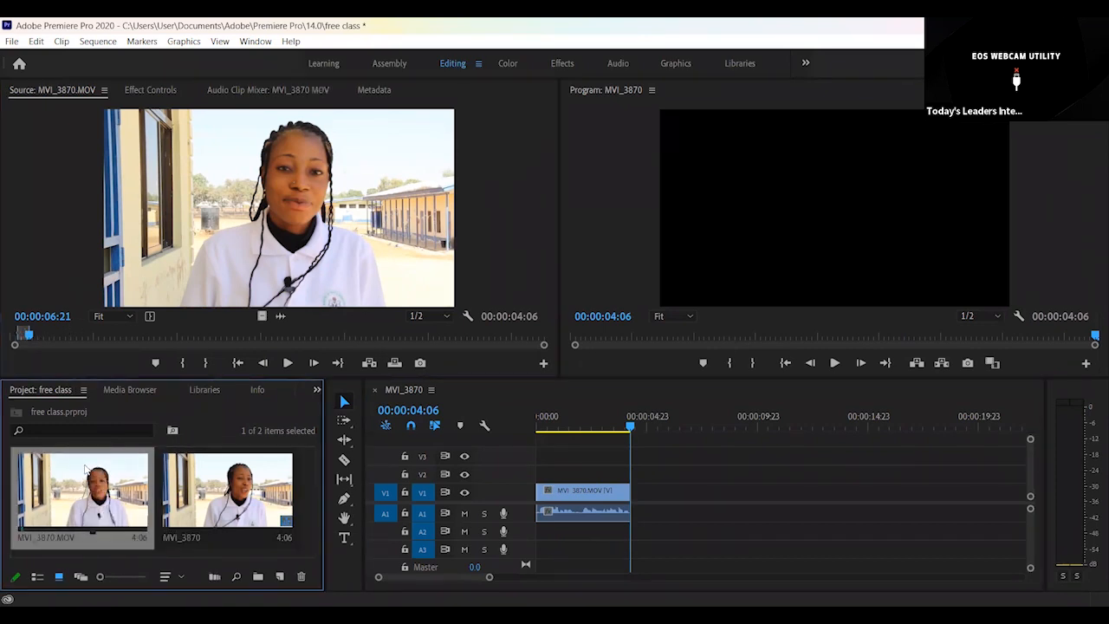
{"action": "key", "text": "space"}
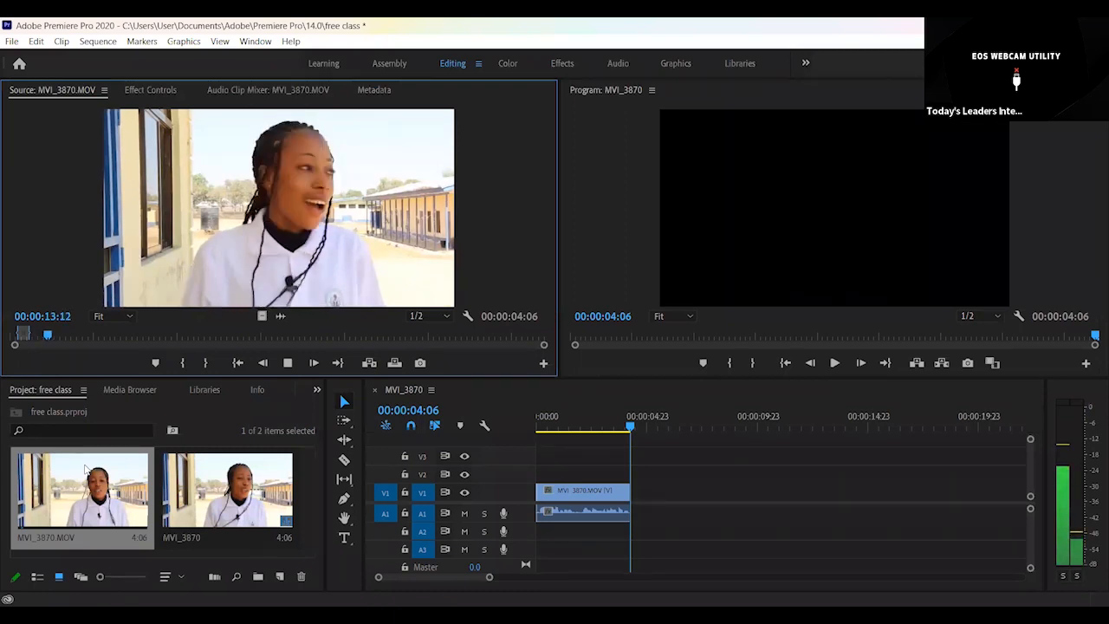
{"action": "key", "text": "space"}
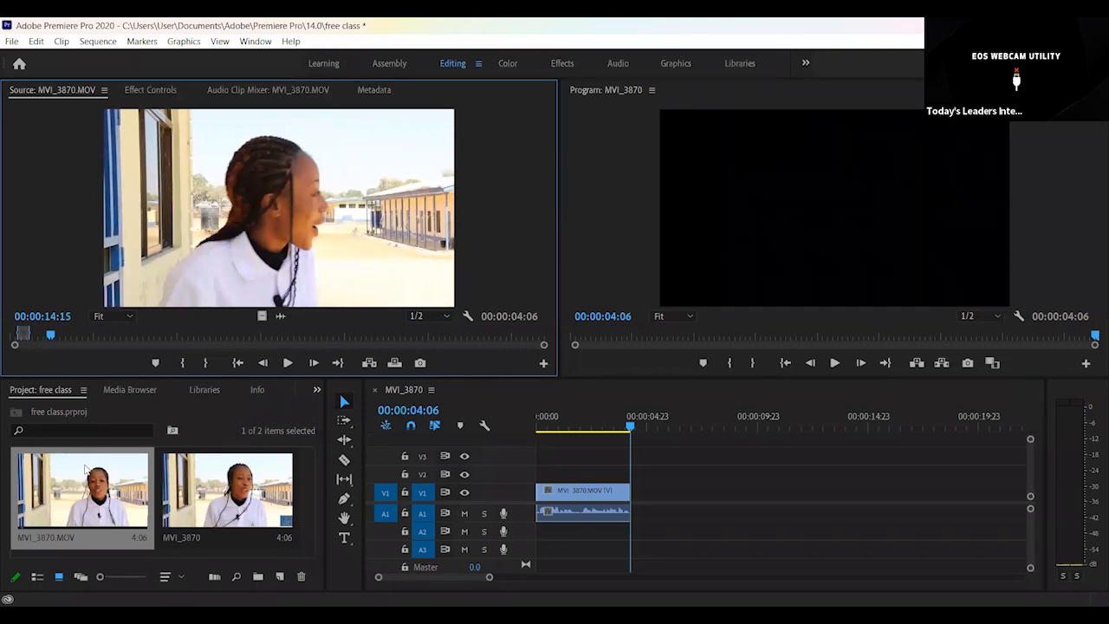
{"action": "key", "text": "Left"}
{"action": "key", "text": "Left"}
{"action": "key", "text": "Left"}
{"action": "key", "text": "Left"}
{"action": "key", "text": "Left"}
{"action": "key", "text": "Left"}
{"action": "key", "text": "Left"}
{"action": "key", "text": "Left"}
{"action": "key", "text": "Left"}
{"action": "key", "text": "Left"}
{"action": "key", "text": "Left"}
{"action": "key", "text": "Left"}
{"action": "key", "text": "Left"}
{"action": "key", "text": "Left"}
{"action": "key", "text": "Left"}
{"action": "key", "text": "Left"}
{"action": "key", "text": "Left"}
{"action": "key", "text": "Left"}
{"action": "key", "text": "Left"}
{"action": "key", "text": "Left"}
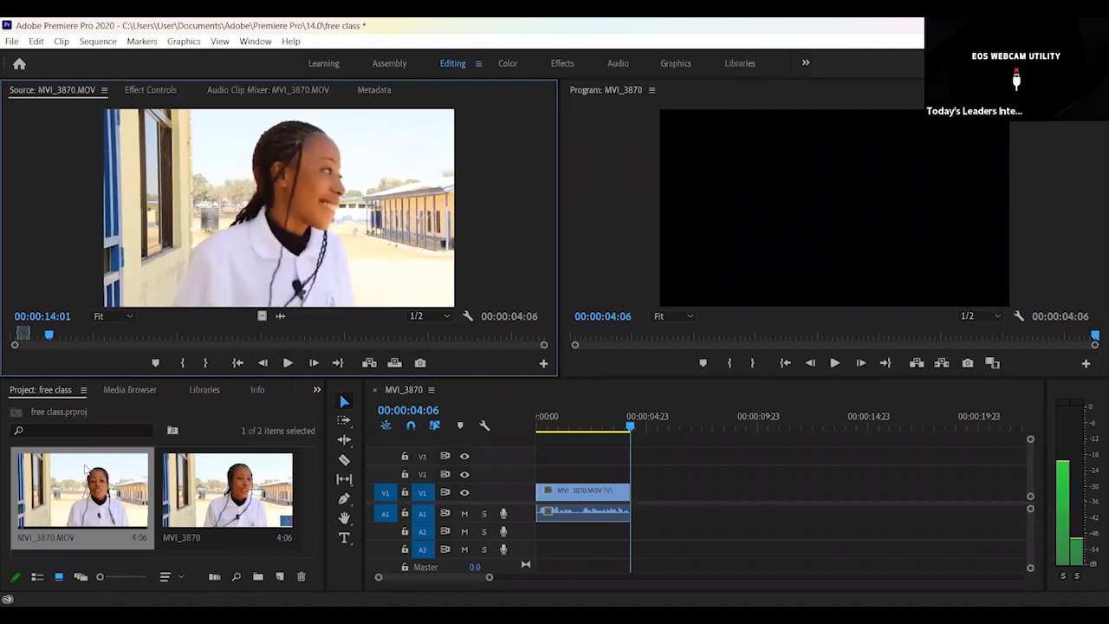
{"action": "key", "text": "Left"}
{"action": "key", "text": "Left"}
{"action": "key", "text": "Left"}
{"action": "key", "text": "Left"}
{"action": "key", "text": "Left"}
{"action": "key", "text": "Left"}
{"action": "key", "text": "Left"}
{"action": "key", "text": "Left"}
{"action": "key", "text": "Left"}
{"action": "key", "text": "Left"}
{"action": "key", "text": "Left"}
{"action": "key", "text": "Left"}
{"action": "key", "text": "Left"}
{"action": "key", "text": "Left"}
{"action": "key", "text": "Left"}
{"action": "key", "text": "Left"}
{"action": "key", "text": "Left"}
{"action": "key", "text": "Left"}
{"action": "key", "text": "Left"}
{"action": "key", "text": "Left"}
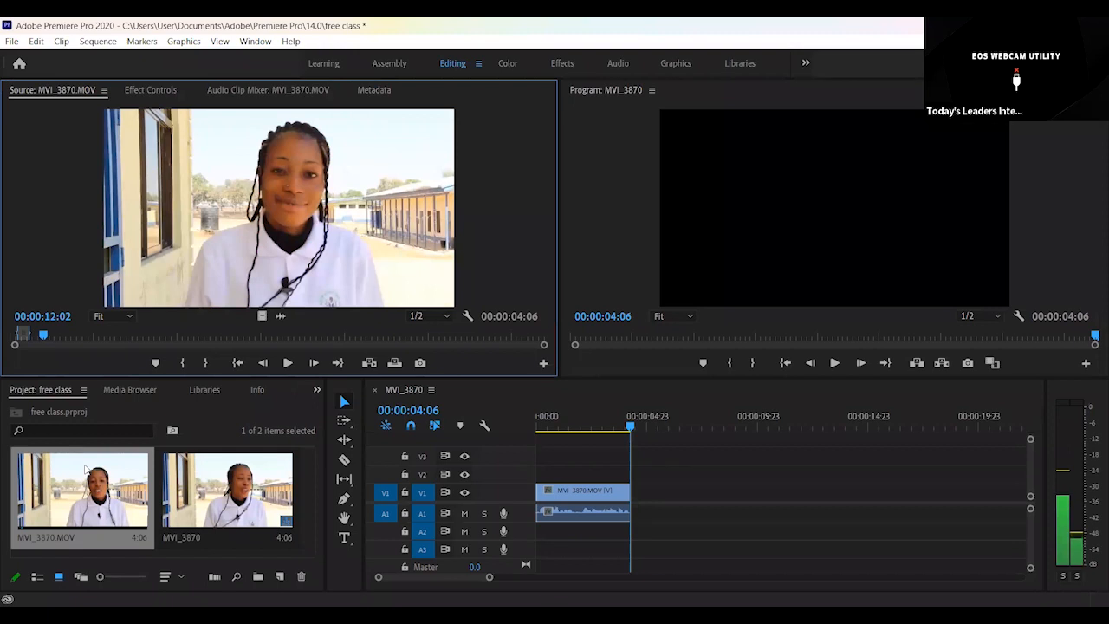
{"action": "key", "text": "space"}
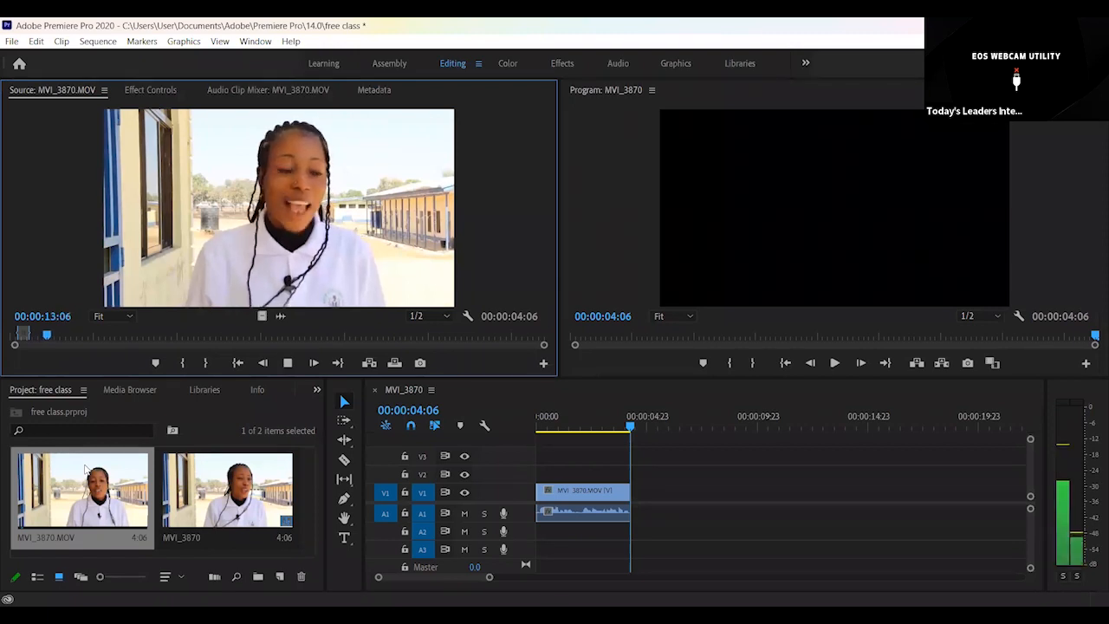
{"action": "key", "text": "Left"}
{"action": "key", "text": "Left"}
{"action": "key", "text": "Left"}
{"action": "key", "text": "Left"}
{"action": "key", "text": "Left"}
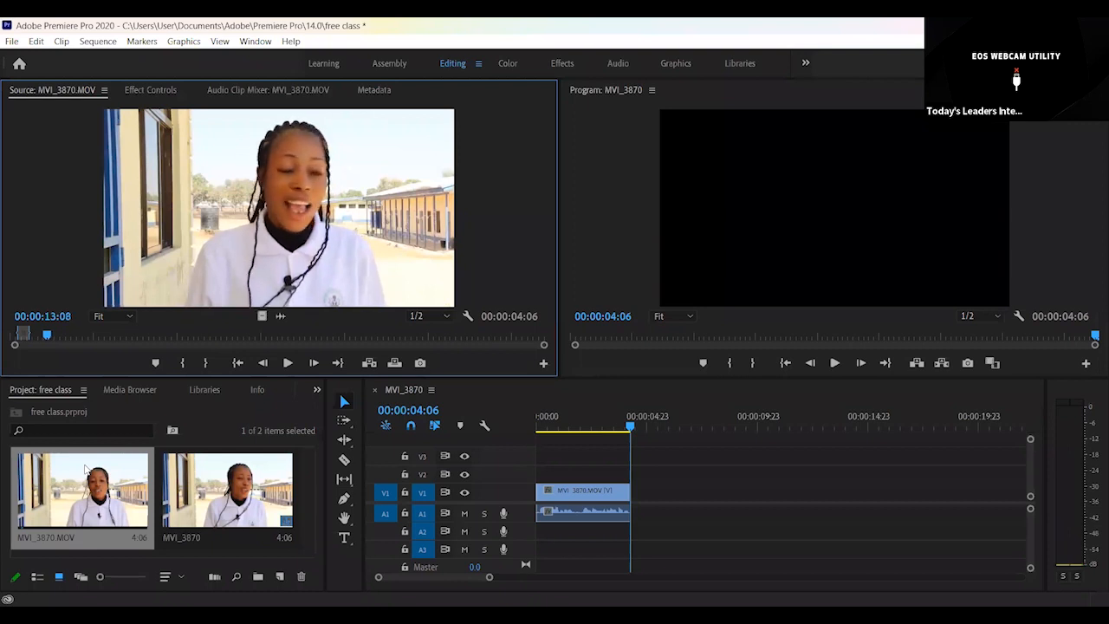
{"action": "key", "text": "Left"}
{"action": "key", "text": "Left"}
{"action": "key", "text": "Left"}
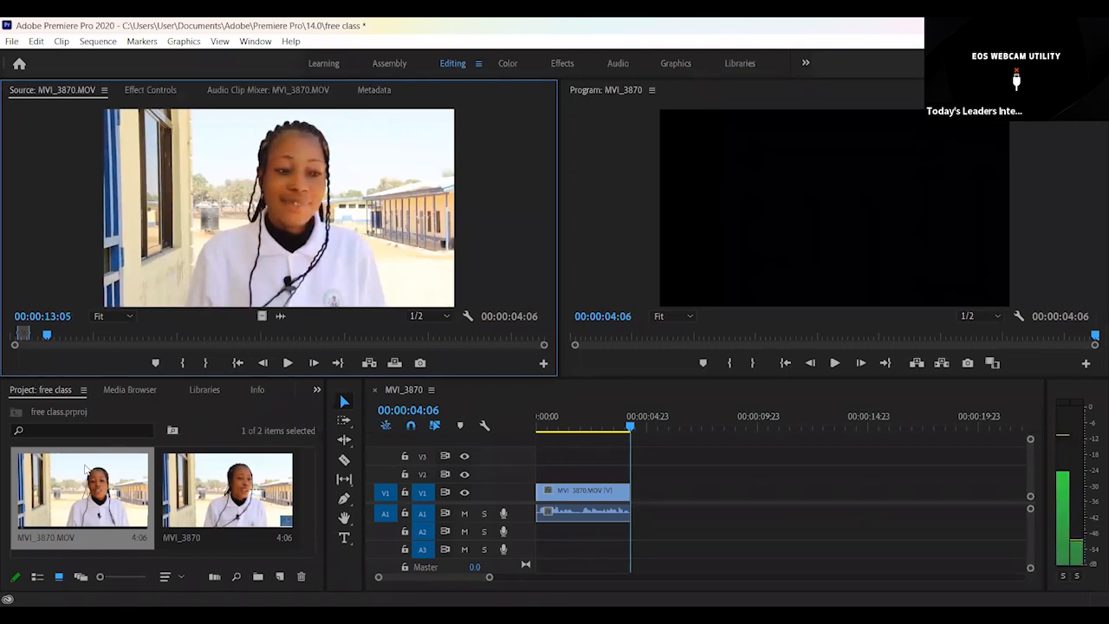
{"action": "key", "text": "ctrl+shift+x"}
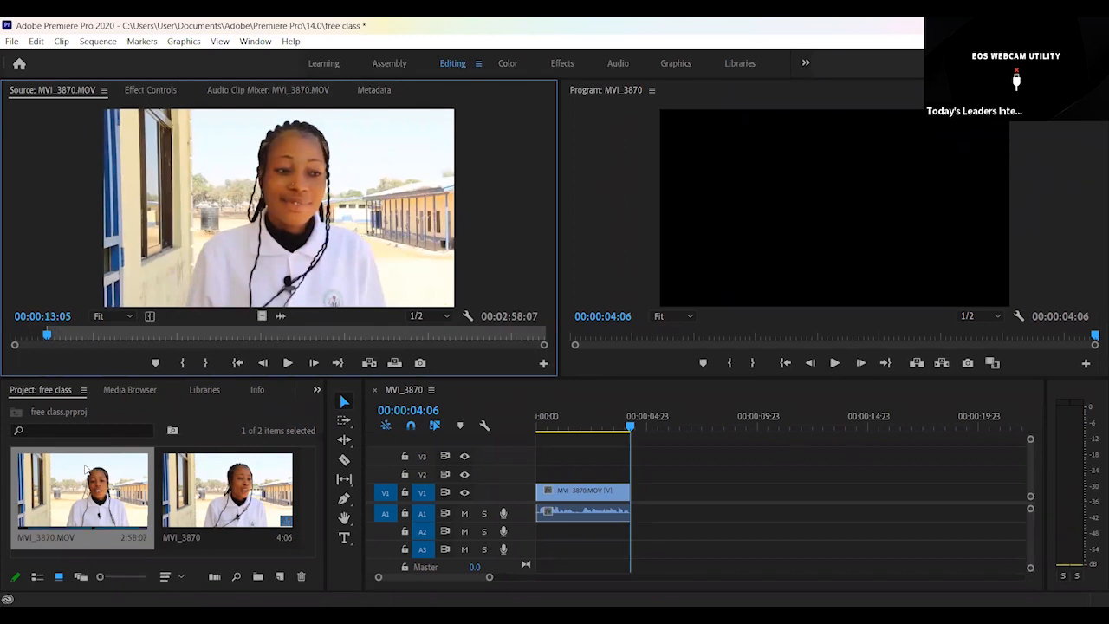
- Play the source clip through the answer and mark its Out point at 00:01:06:02
{"action": "key", "text": "space"}
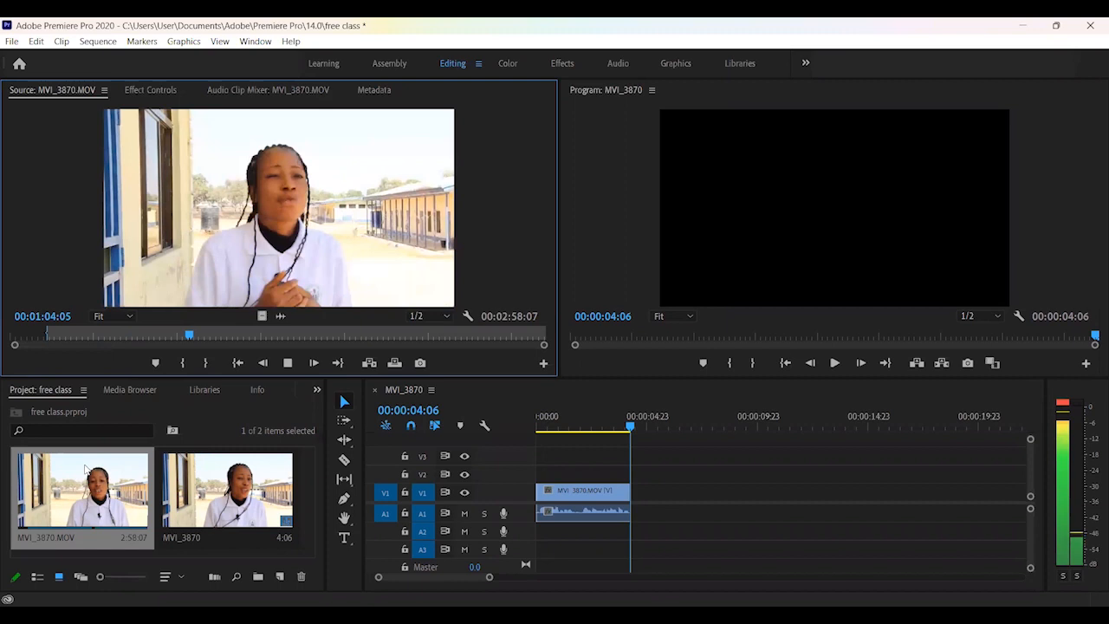
{"action": "key", "text": "space"}
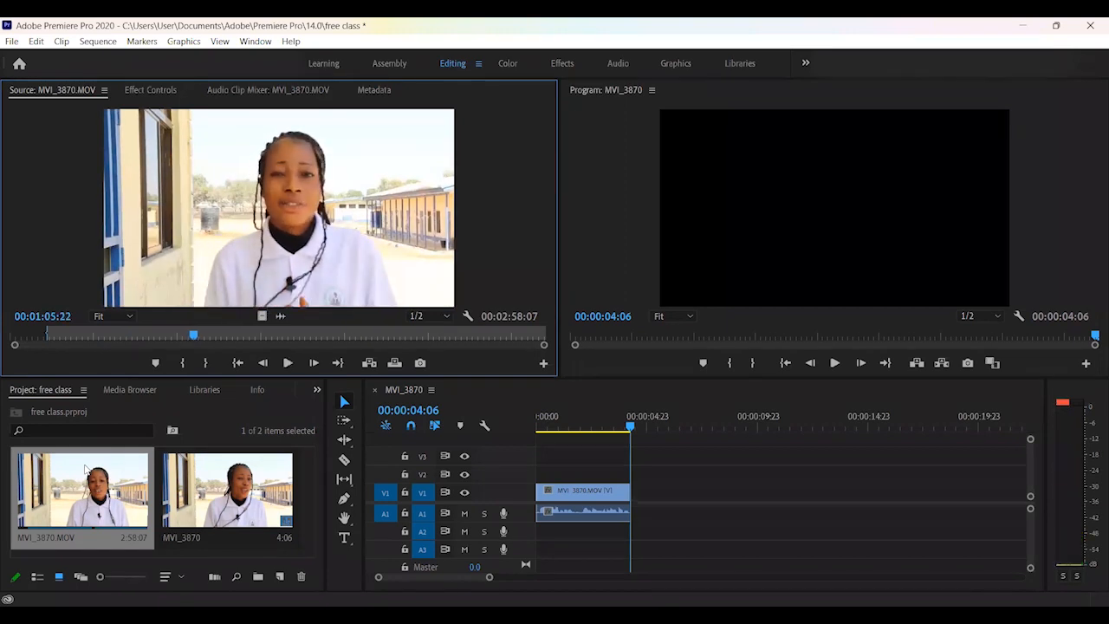
{"action": "key", "text": "space"}
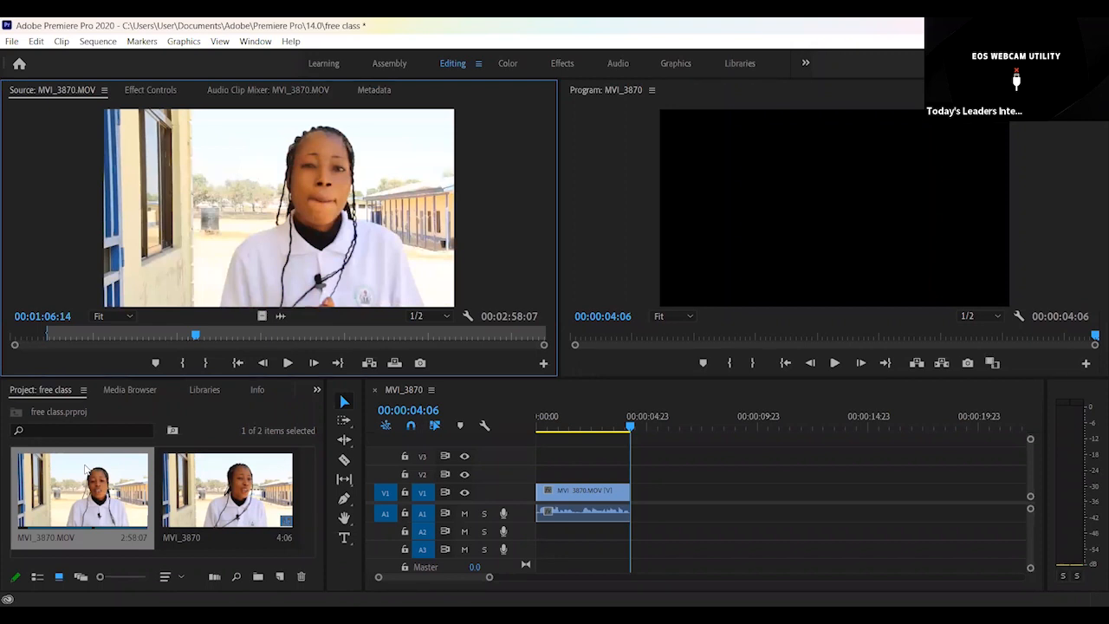
{"action": "key", "text": "Left"}
{"action": "key", "text": "Left"}
{"action": "key", "text": "Left"}
{"action": "key", "text": "Left"}
{"action": "key", "text": "Left"}
{"action": "key", "text": "Left"}
{"action": "key", "text": "Left"}
{"action": "key", "text": "Left"}
{"action": "key", "text": "Left"}
{"action": "key", "text": "Left"}
{"action": "key", "text": "Left"}
{"action": "key", "text": "Left"}
{"action": "key", "text": "Left"}
{"action": "key", "text": "Left"}
{"action": "key", "text": "Left"}
{"action": "key", "text": "Left"}
{"action": "key", "text": "Left"}
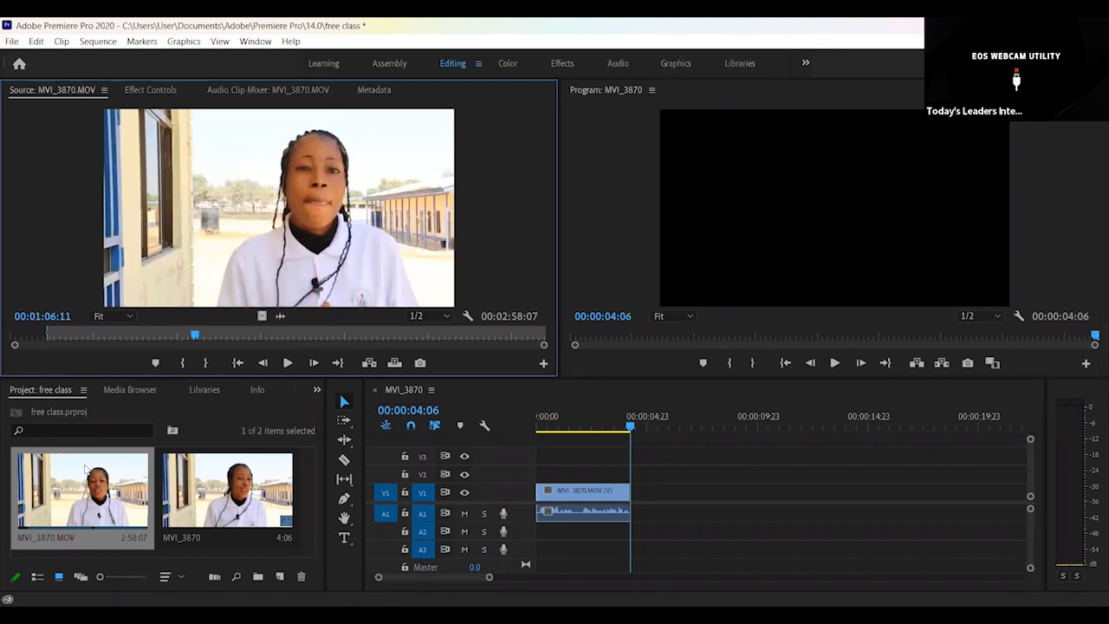
{"action": "key", "text": "Left"}
{"action": "key", "text": "Left"}
{"action": "key", "text": "Left"}
{"action": "key", "text": "Left"}
{"action": "key", "text": "Left"}
{"action": "key", "text": "Left"}
{"action": "key", "text": "Left"}
{"action": "key", "text": "Left"}
{"action": "key", "text": "Left"}
{"action": "key", "text": "Left"}
{"action": "key", "text": "Left"}
{"action": "key", "text": "Left"}
{"action": "key", "text": "Left"}
{"action": "key", "text": "Left"}
{"action": "key", "text": "Left"}
{"action": "key", "text": "Left"}
{"action": "key", "text": "Left"}
{"action": "key", "text": "Left"}
{"action": "key", "text": "Left"}
{"action": "key", "text": "Left"}
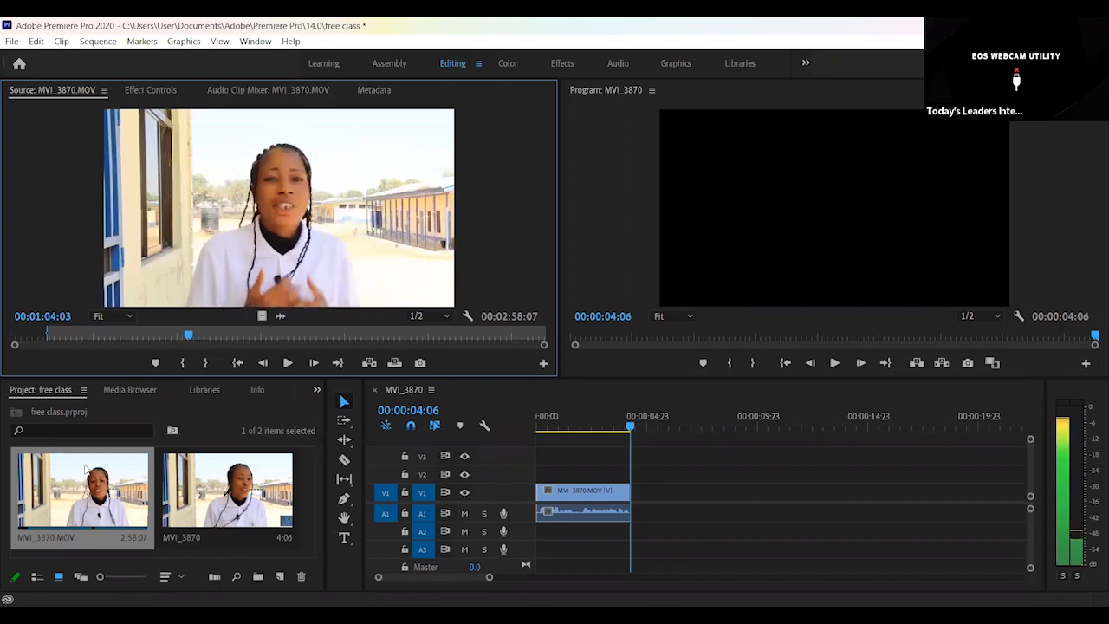
{"action": "key", "text": "Left"}
{"action": "key", "text": "Left"}
{"action": "key", "text": "Left"}
{"action": "key", "text": "Left"}
{"action": "key", "text": "Left"}
{"action": "key", "text": "Left"}
{"action": "key", "text": "Left"}
{"action": "key", "text": "Left"}
{"action": "key", "text": "Left"}
{"action": "key", "text": "Left"}
{"action": "key", "text": "Left"}
{"action": "key", "text": "Left"}
{"action": "key", "text": "Left"}
{"action": "key", "text": "Left"}
{"action": "key", "text": "Left"}
{"action": "key", "text": "Left"}
{"action": "key", "text": "Left"}
{"action": "key", "text": "Left"}
{"action": "key", "text": "Left"}
{"action": "key", "text": "Left"}
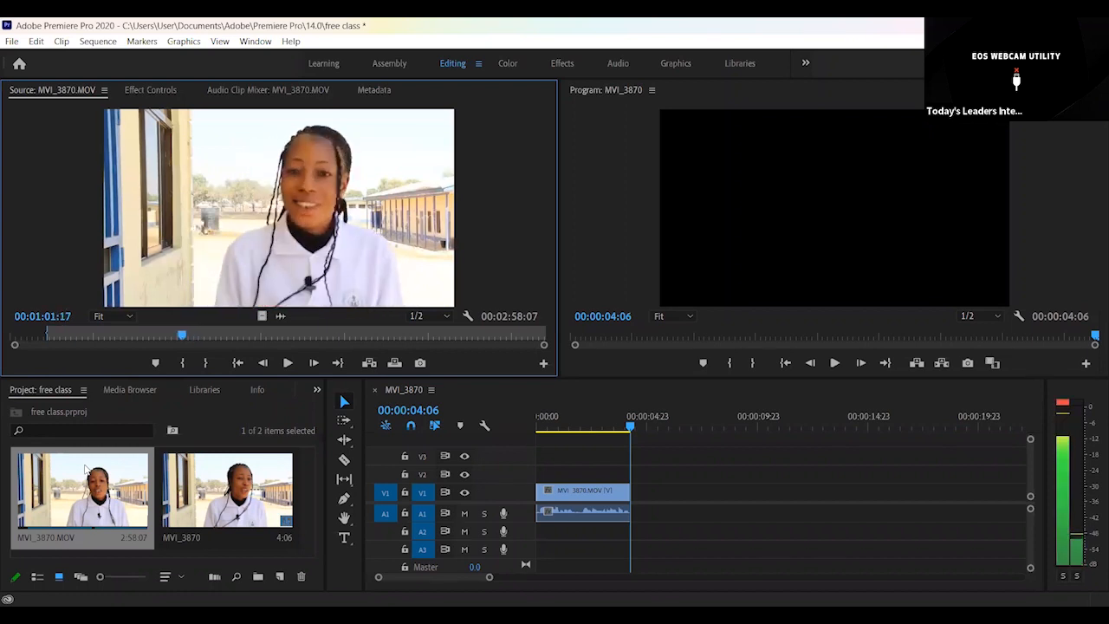
{"action": "key", "text": "Left"}
{"action": "key", "text": "Left"}
{"action": "key", "text": "Left"}
{"action": "key", "text": "Left"}
{"action": "key", "text": "Left"}
{"action": "key", "text": "Left"}
{"action": "key", "text": "Left"}
{"action": "key", "text": "Left"}
{"action": "key", "text": "Left"}
{"action": "key", "text": "Left"}
{"action": "key", "text": "Left"}
{"action": "key", "text": "Left"}
{"action": "key", "text": "Left"}
{"action": "key", "text": "Left"}
{"action": "key", "text": "Left"}
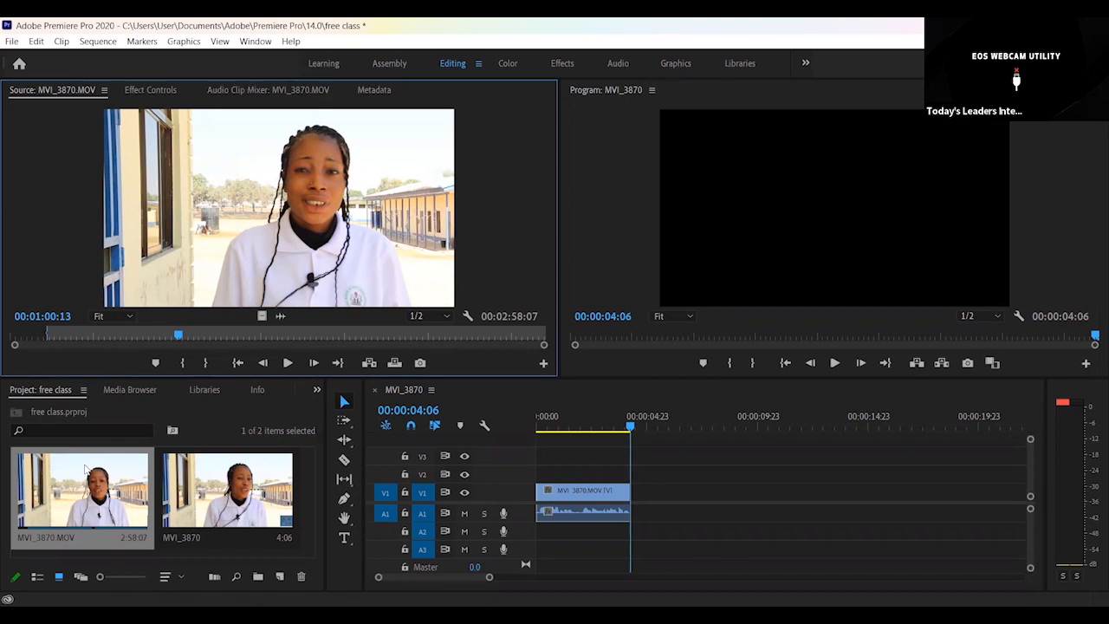
{"action": "key", "text": "space"}
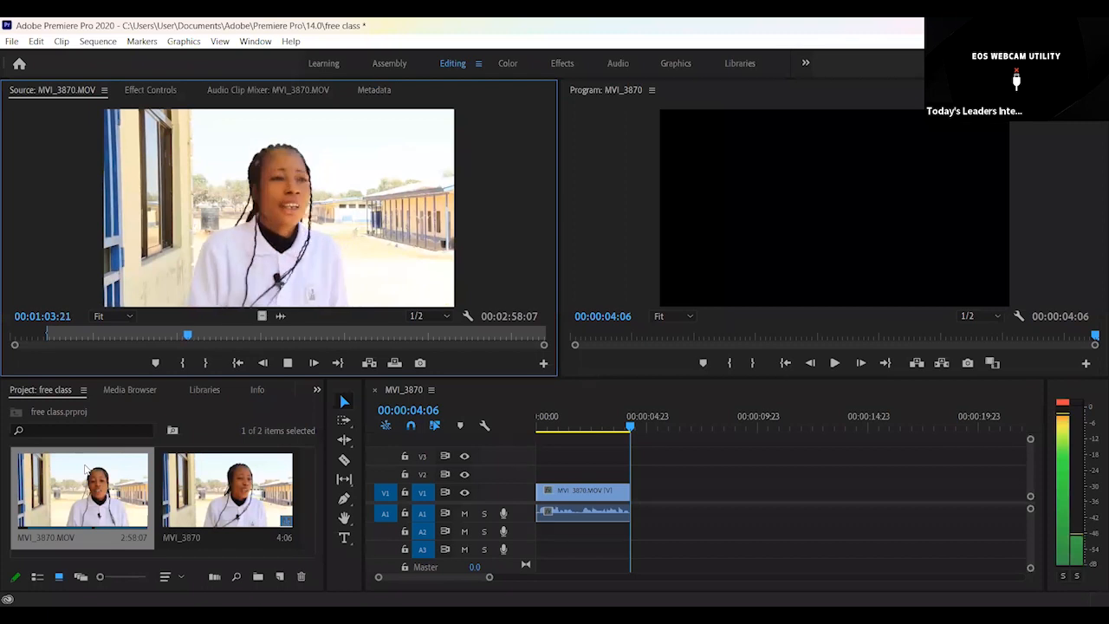
{"action": "key", "text": "space"}
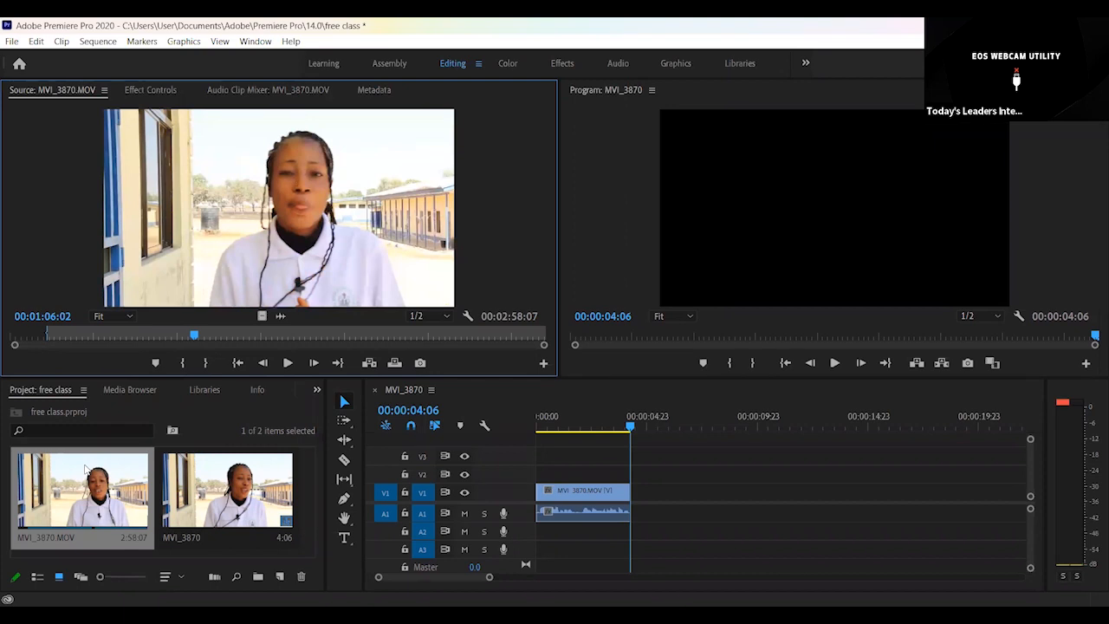
{"action": "key", "text": "o"}
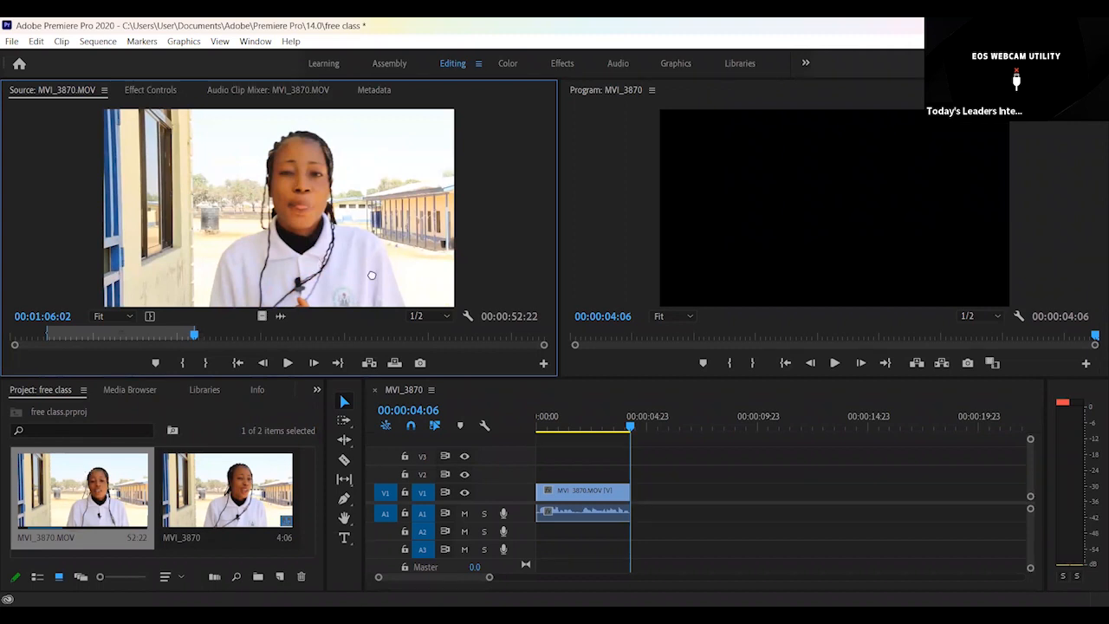
- Place the newly marked section with audio directly after the first clip on V1 and A1, and play the sequence from the start
{"action": "left_click_drag", "start_coordinate": [372, 275], "coordinate": [638, 492]}
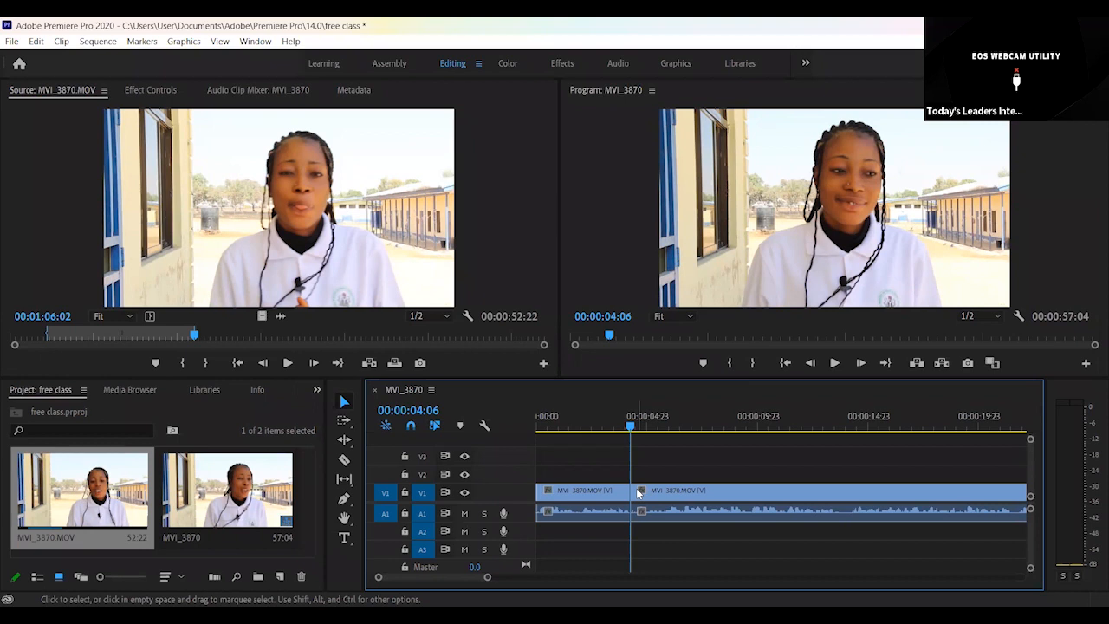
{"action": "left_click_drag", "start_coordinate": [487, 577], "coordinate": [548, 573]}
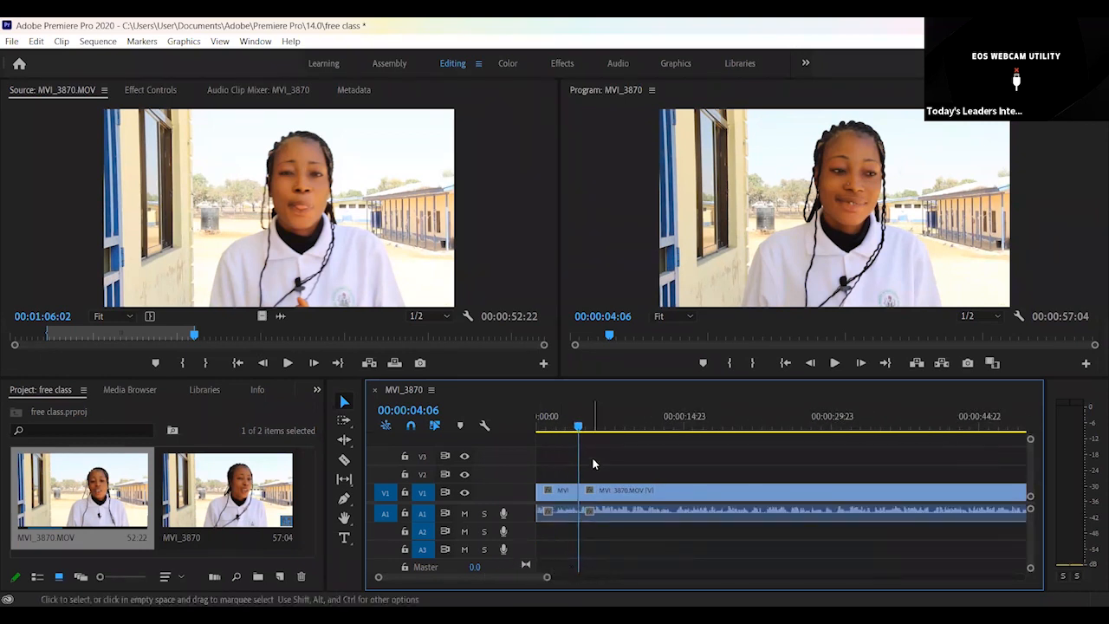
{"action": "left_click_drag", "start_coordinate": [561, 426], "coordinate": [507, 418]}
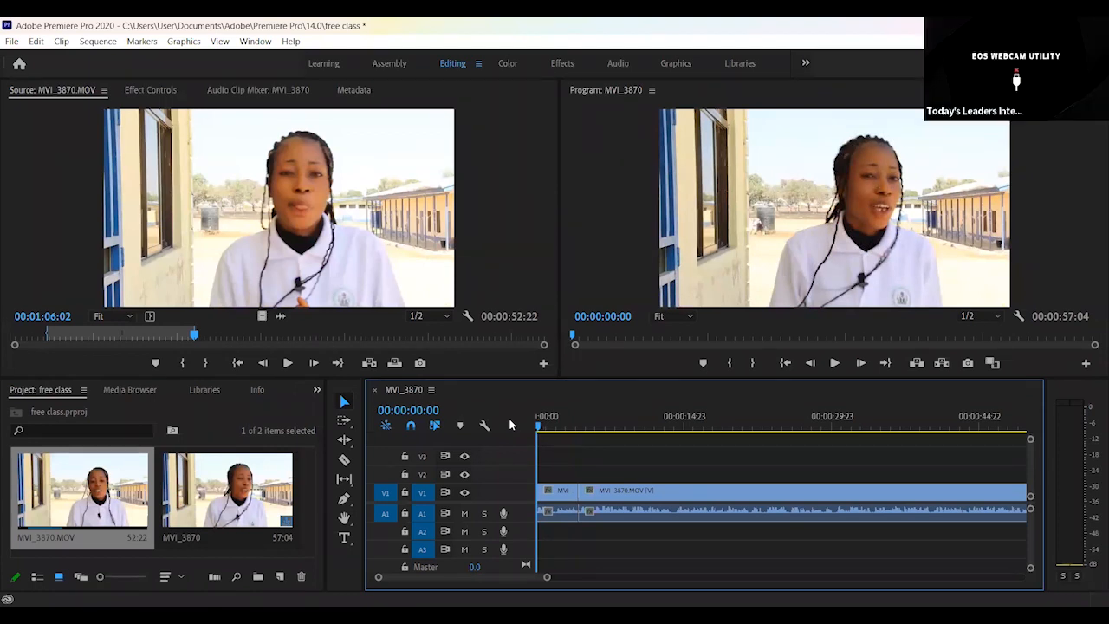
{"action": "key", "text": "space"}
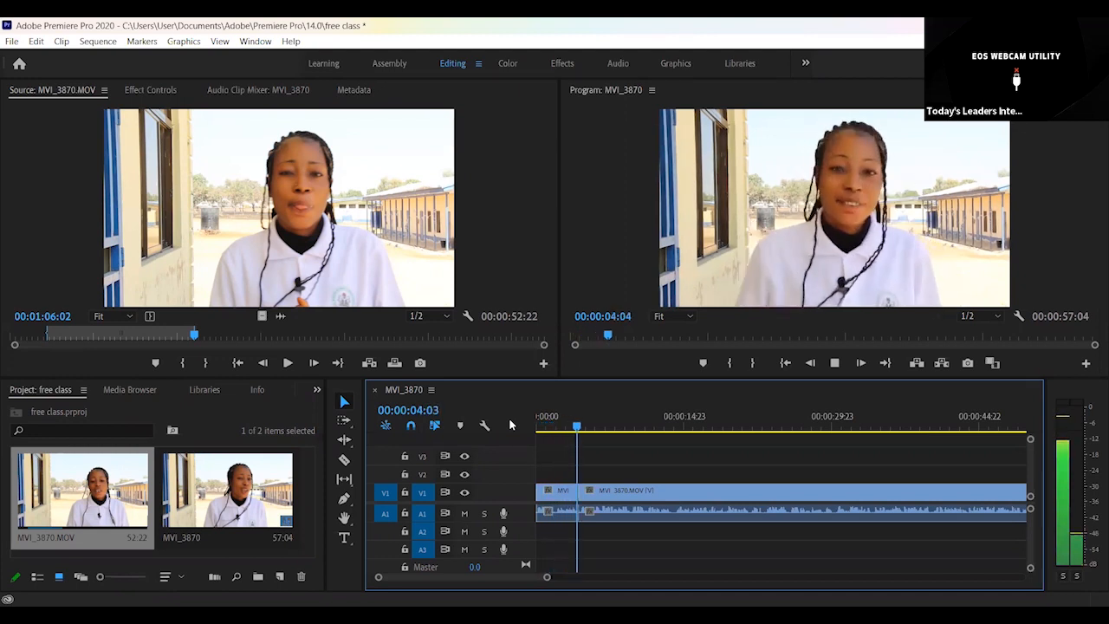
- Replay the cut between the first and second clips several times, then play the sequence through to its end
{"action": "key", "text": "space"}
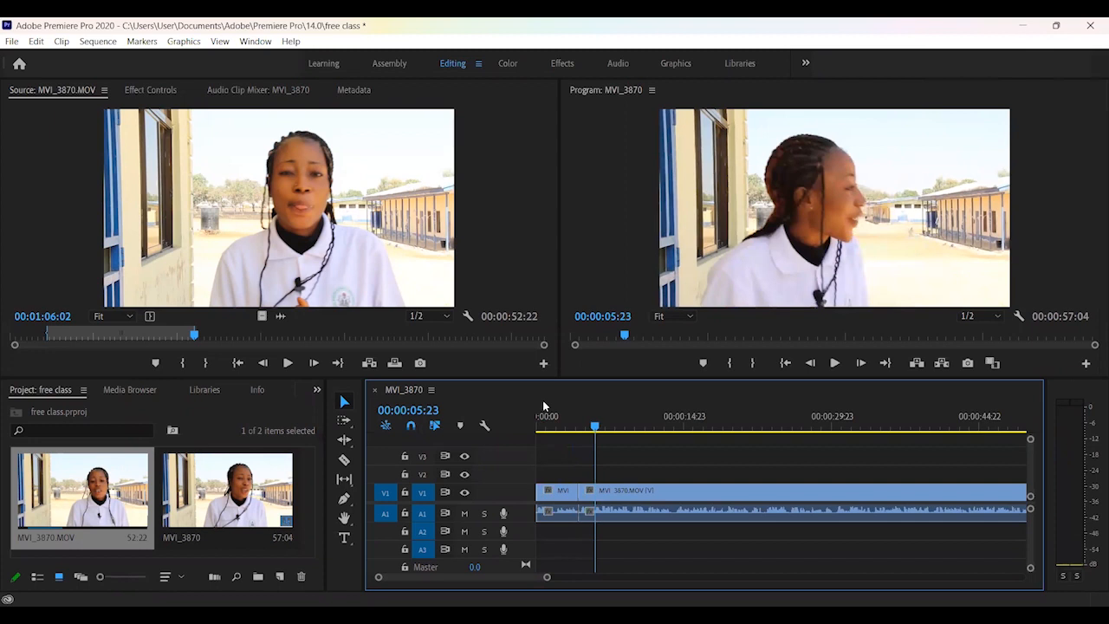
{"action": "left_click", "coordinate": [570, 426]}
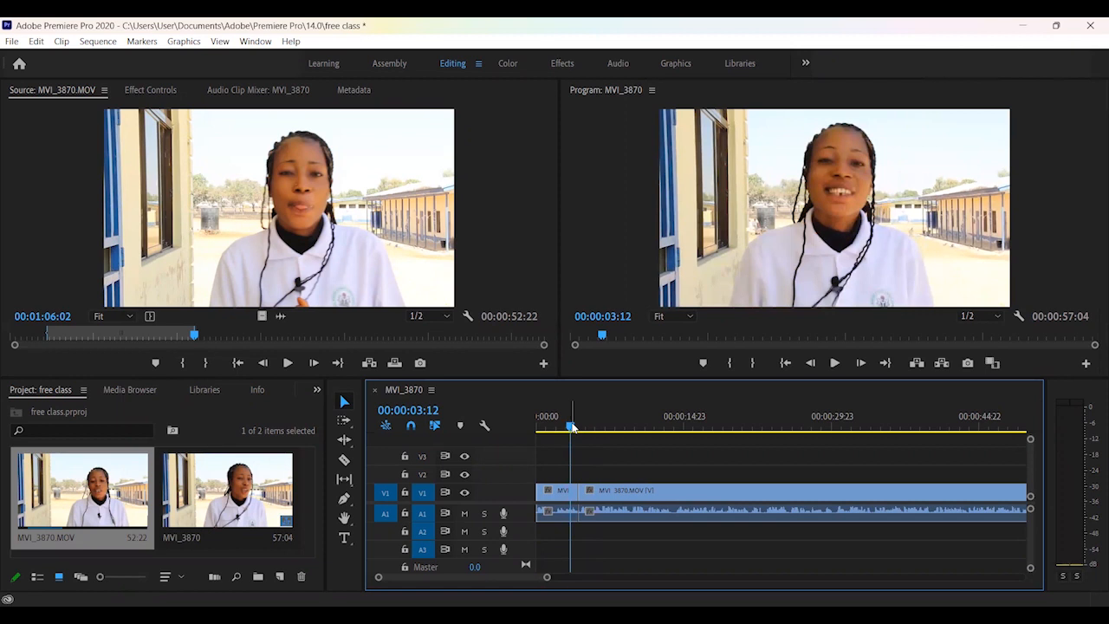
{"action": "key", "text": "space"}
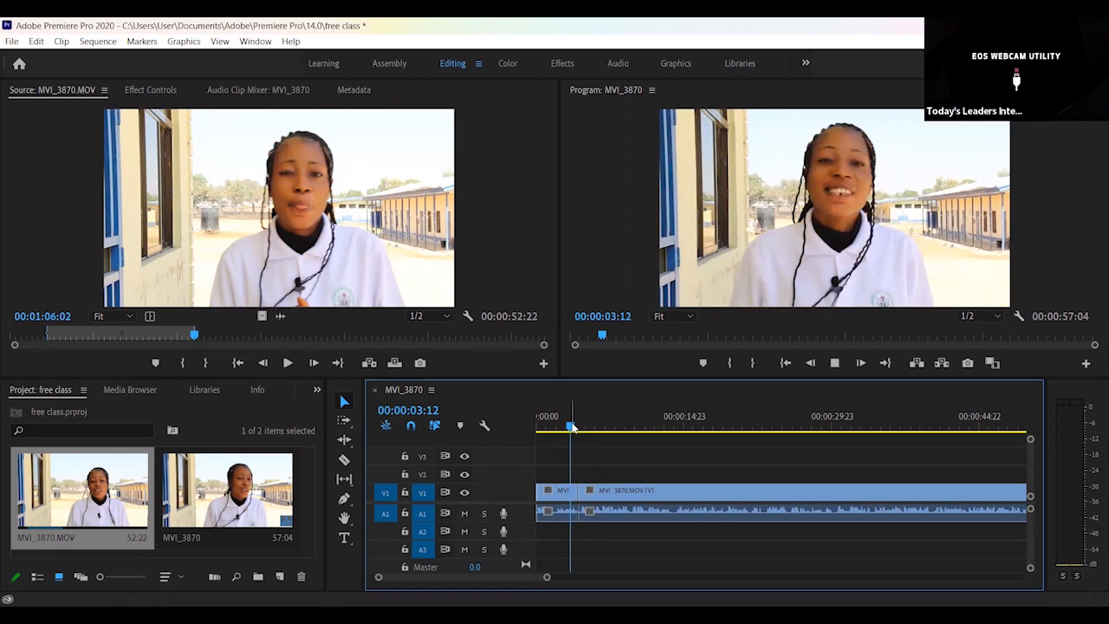
{"action": "key", "text": "space"}
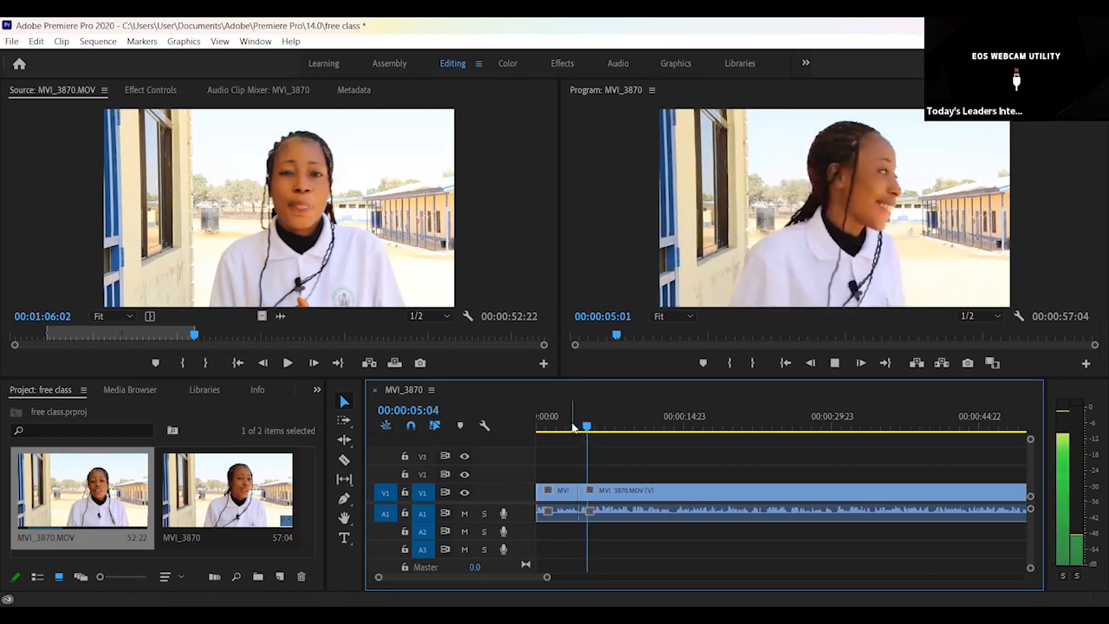
{"action": "left_click", "coordinate": [573, 426]}
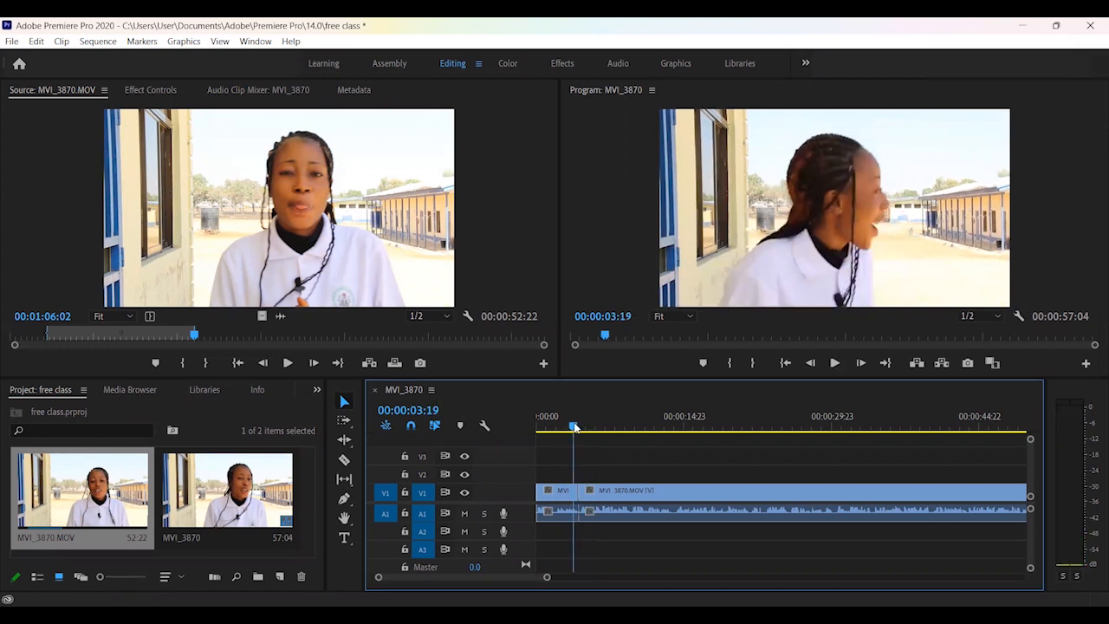
{"action": "key", "text": "space"}
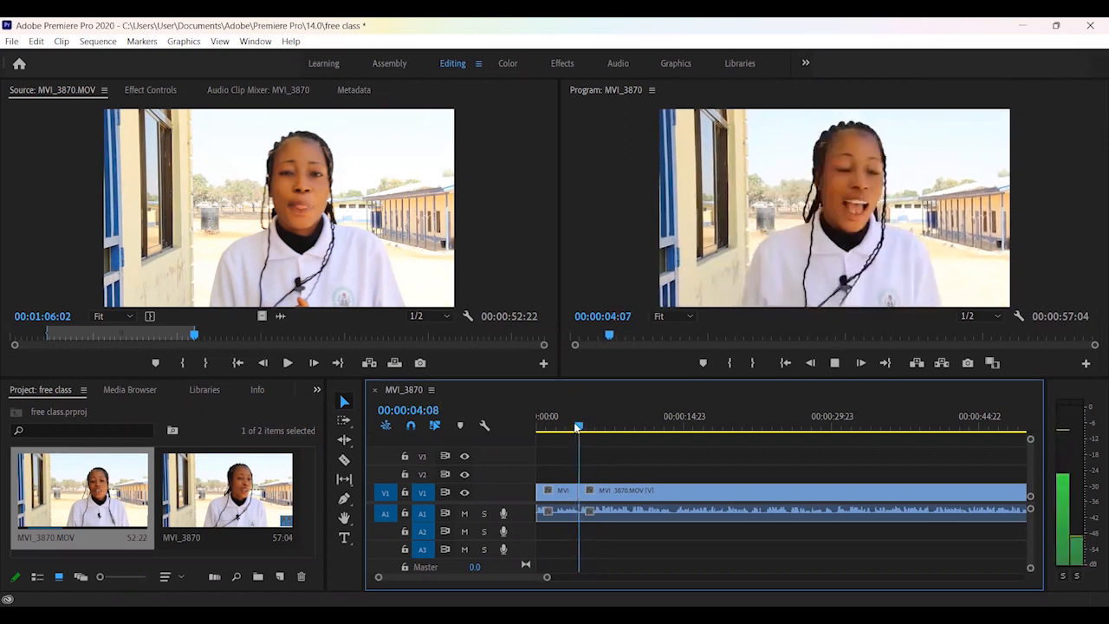
{"action": "key", "text": "space"}
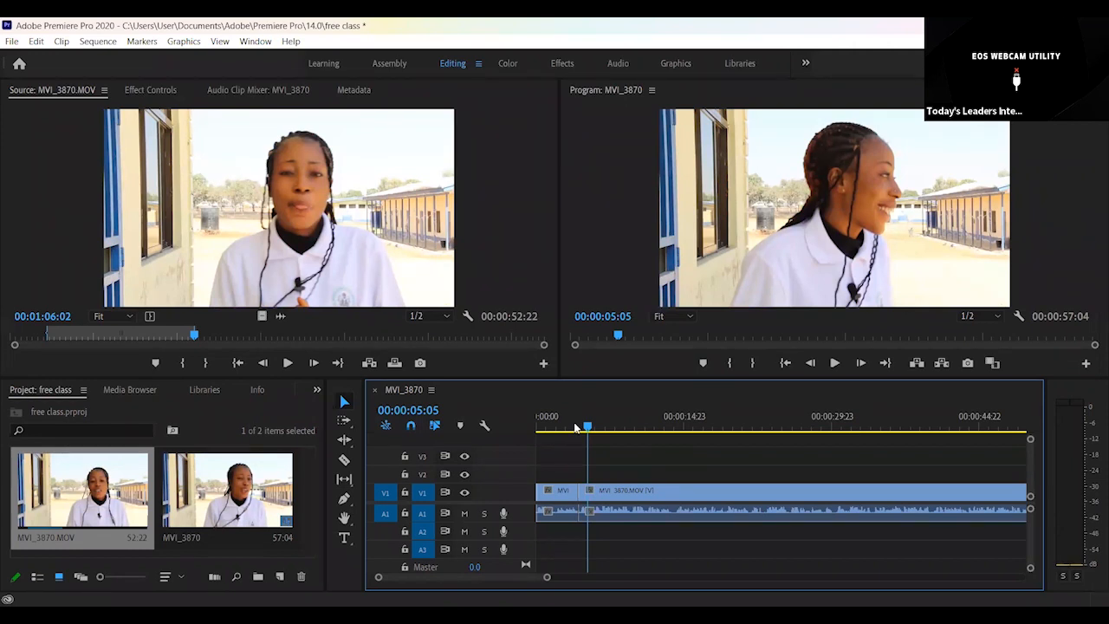
{"action": "left_click", "coordinate": [574, 426]}
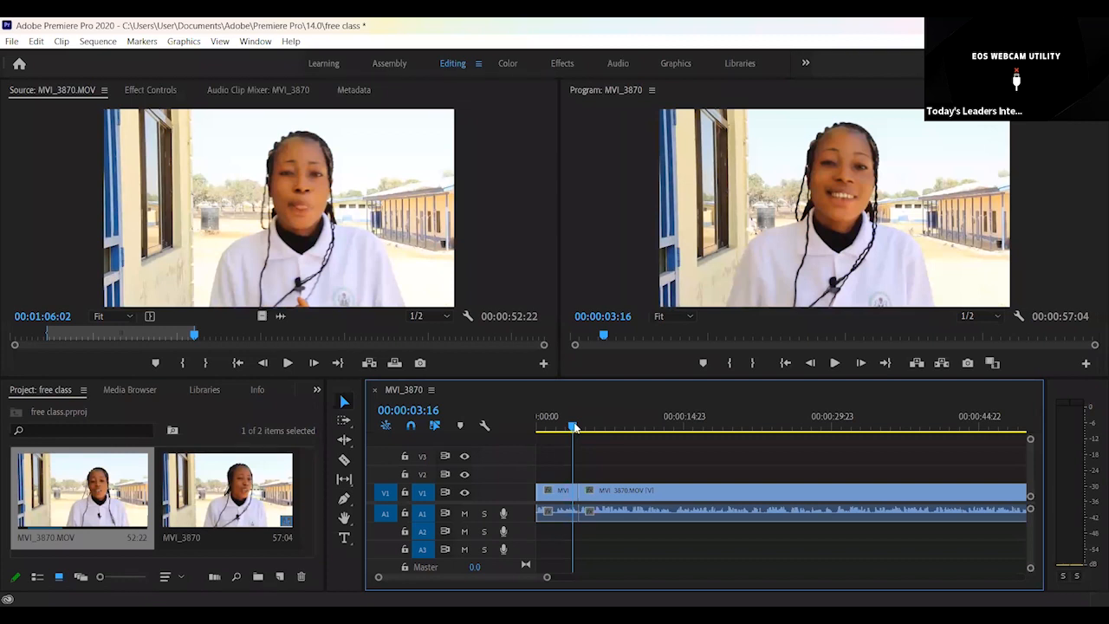
{"action": "key", "text": "space"}
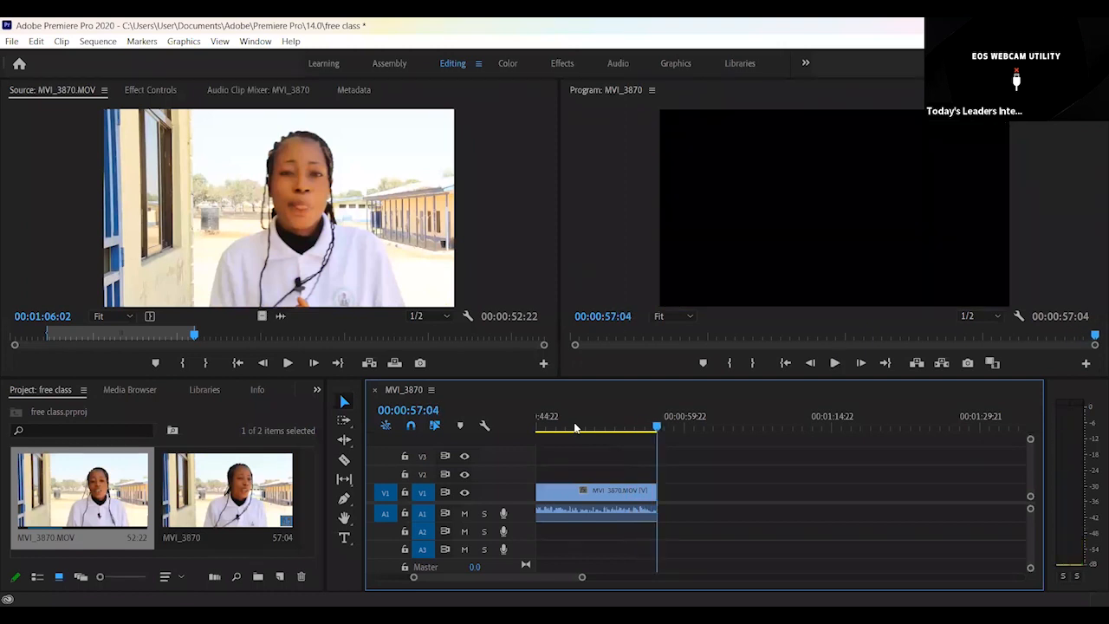
- Return the playhead to the sequence start and select the first and second clips in turn, ending with neither selected
{"action": "left_click_drag", "start_coordinate": [431, 580], "coordinate": [337, 578]}
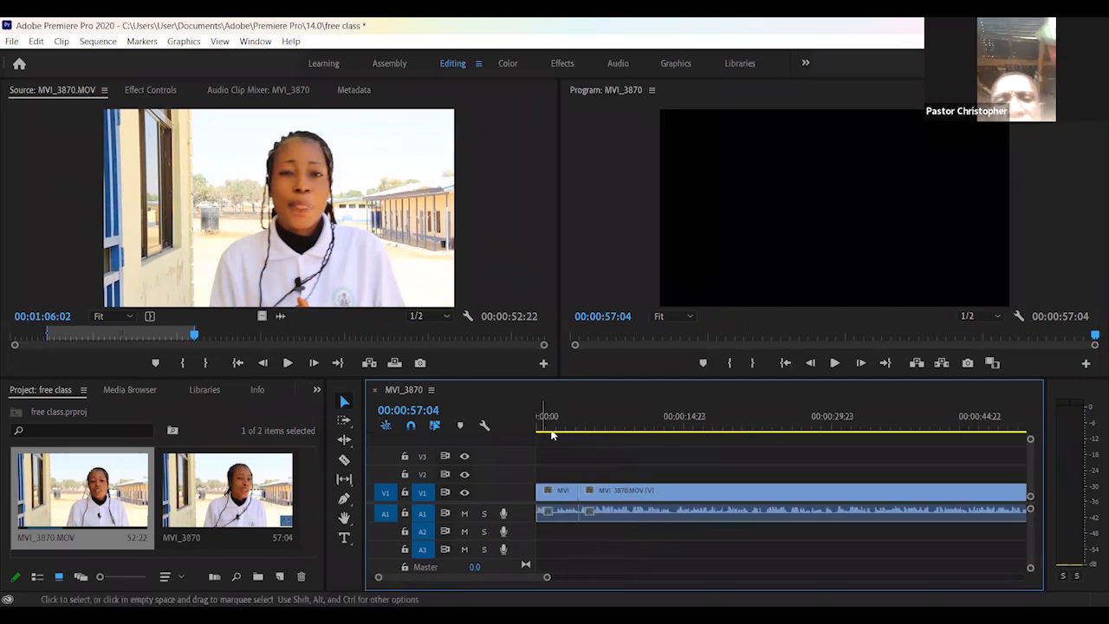
{"action": "left_click_drag", "start_coordinate": [552, 423], "coordinate": [562, 423]}
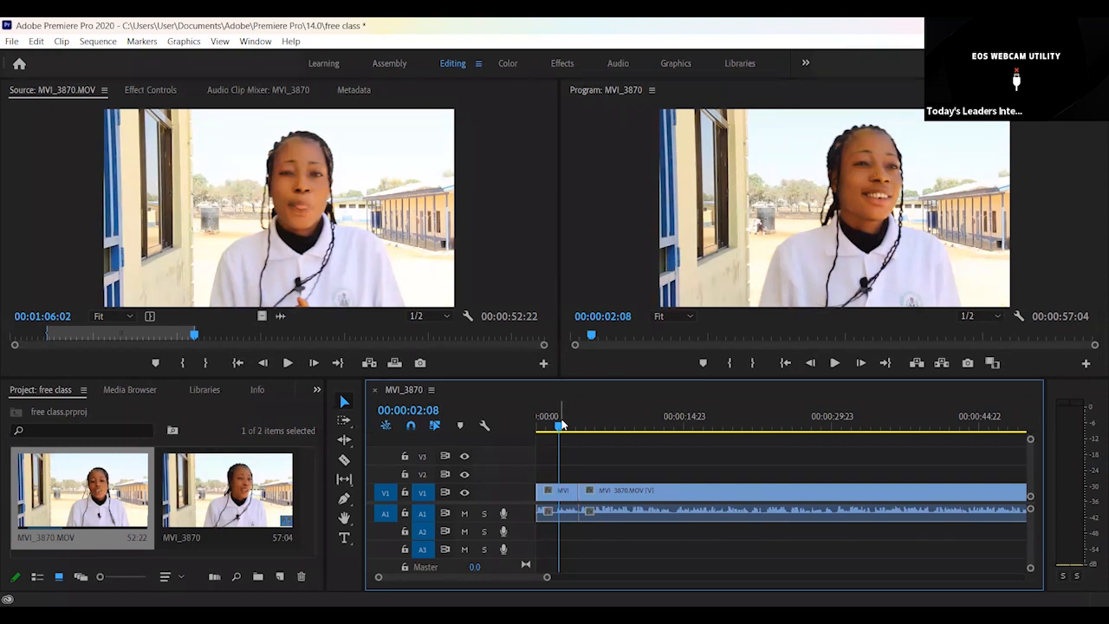
{"action": "left_click_drag", "start_coordinate": [561, 423], "coordinate": [534, 429]}
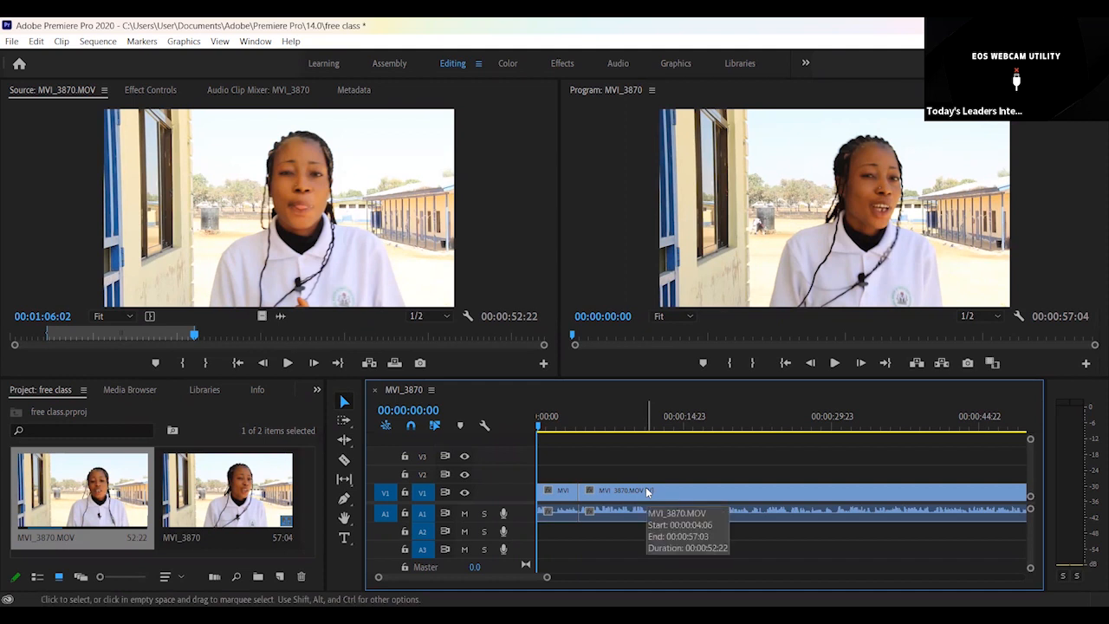
{"action": "left_click", "coordinate": [559, 493]}
{"action": "left_click", "coordinate": [621, 496]}
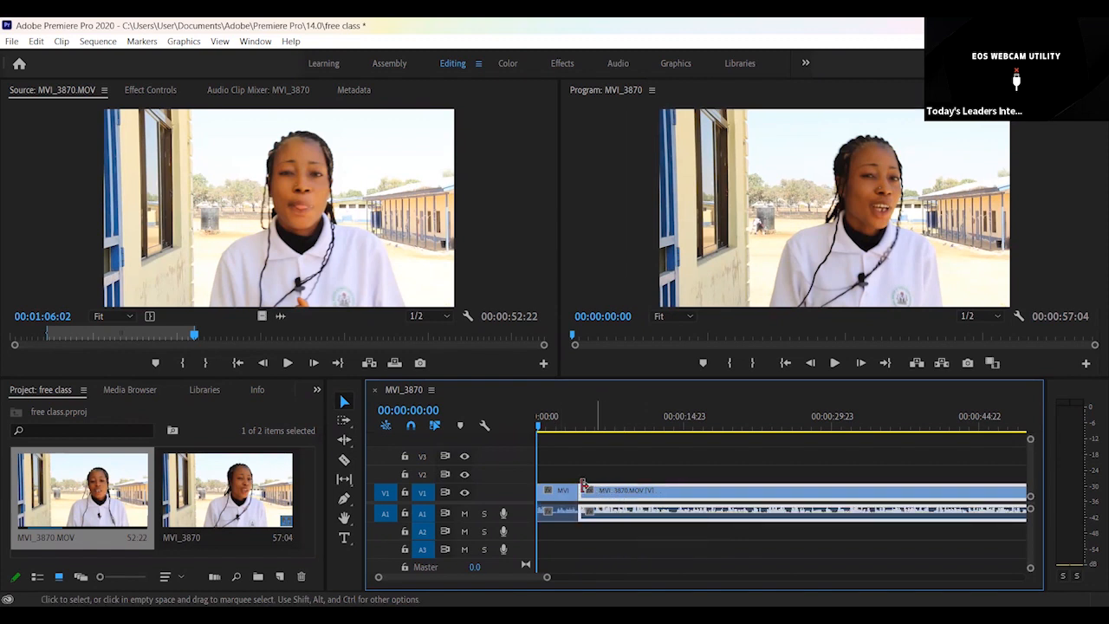
{"action": "left_click", "coordinate": [555, 493]}
{"action": "left_click", "coordinate": [612, 495]}
{"action": "left_click", "coordinate": [595, 467]}
- Play the sequence from the start into the interview answer, pausing at 00:00:15:22 and stopping at 00:00:23:15
{"action": "key", "text": "space"}
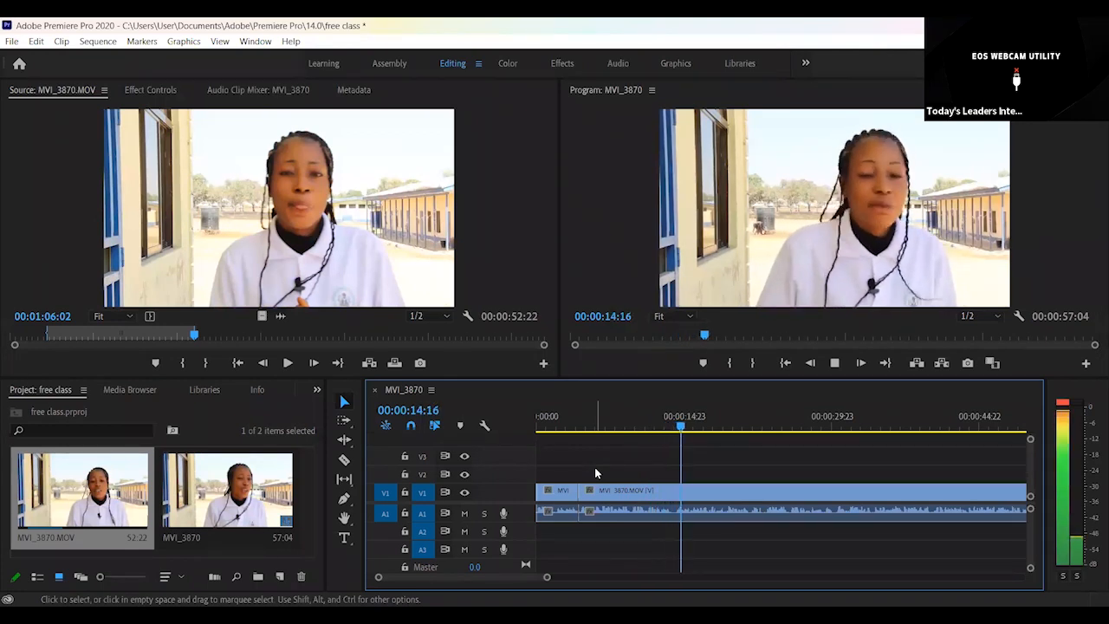
{"action": "key", "text": "space"}
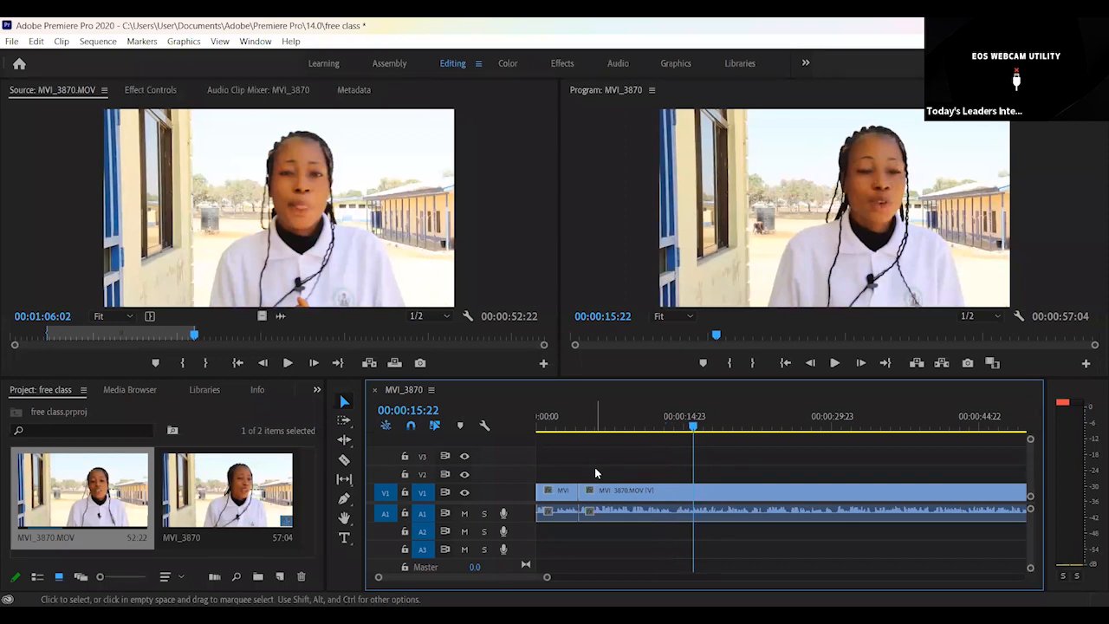
{"action": "key", "text": "space"}
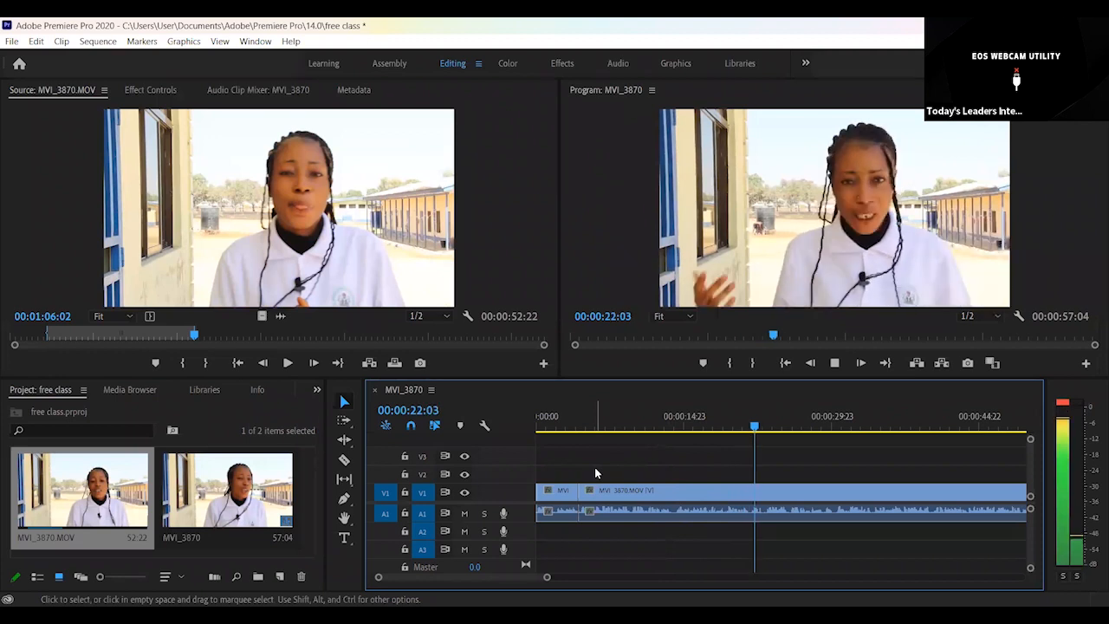
{"action": "key", "text": "space"}
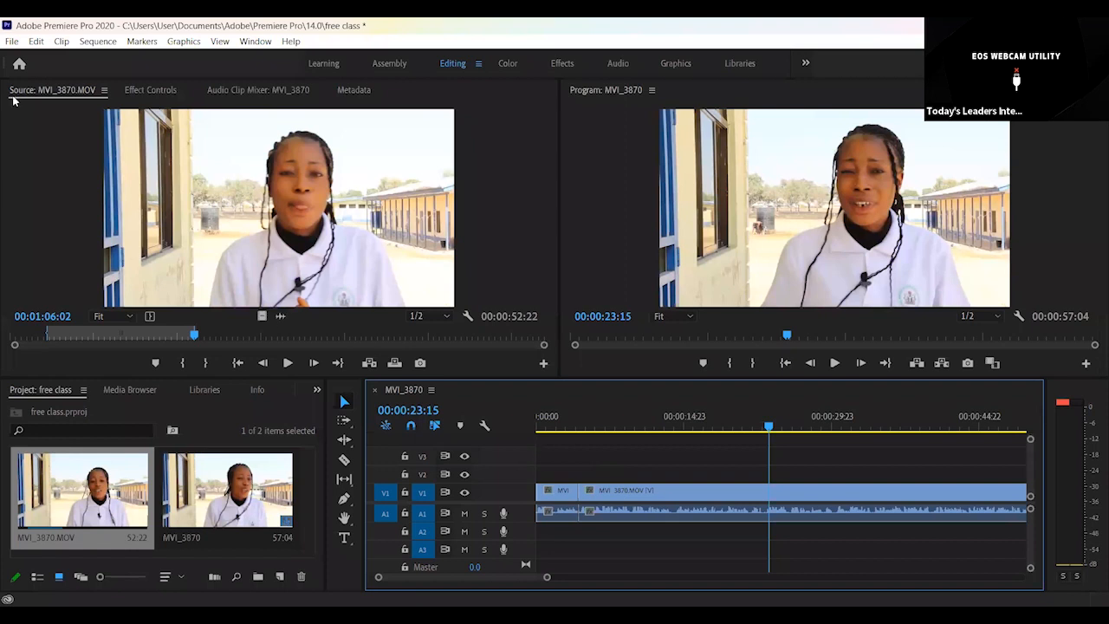
- Import all clips from the photos folder inside "video editing trianing clips" into the project
{"action": "left_click", "coordinate": [12, 42]}
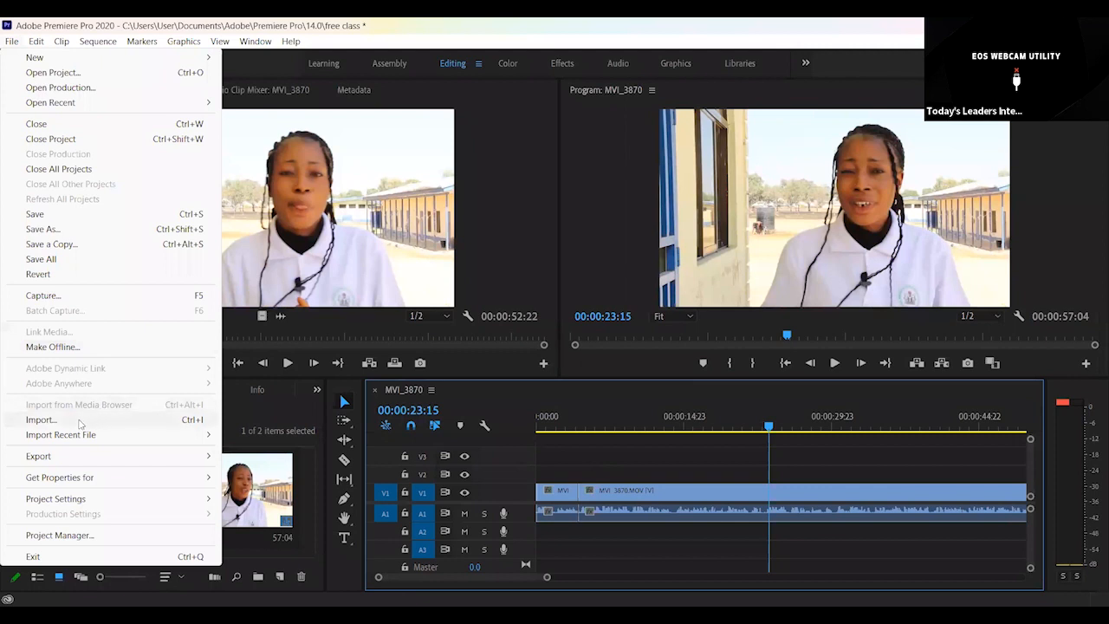
{"action": "left_click", "coordinate": [72, 422]}
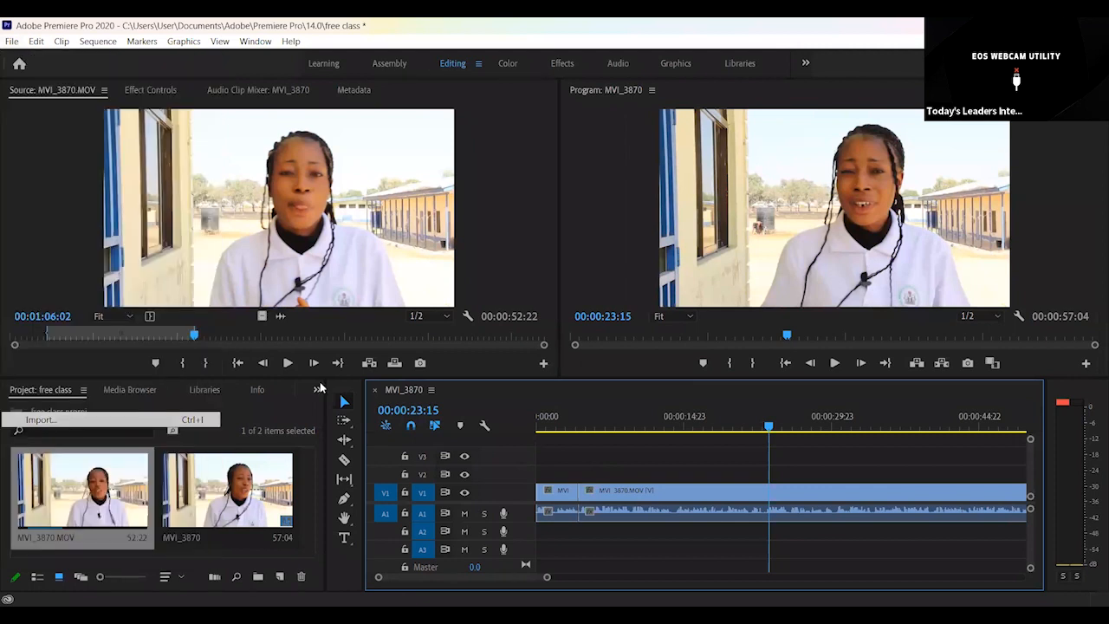
{"action": "left_click", "coordinate": [89, 88]}
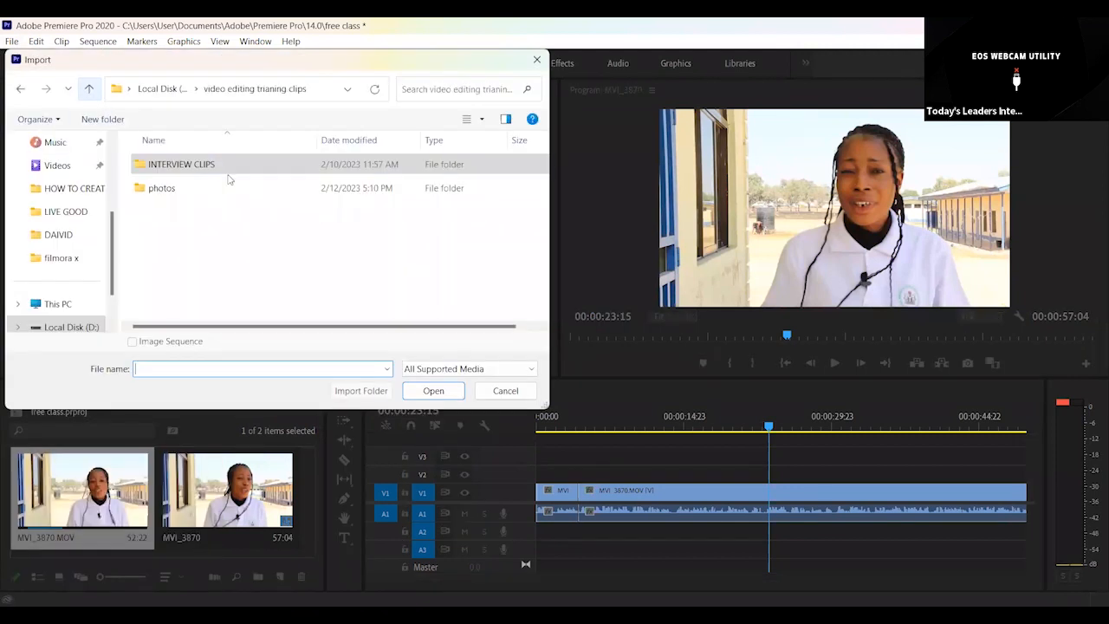
{"action": "double_click", "coordinate": [157, 188]}
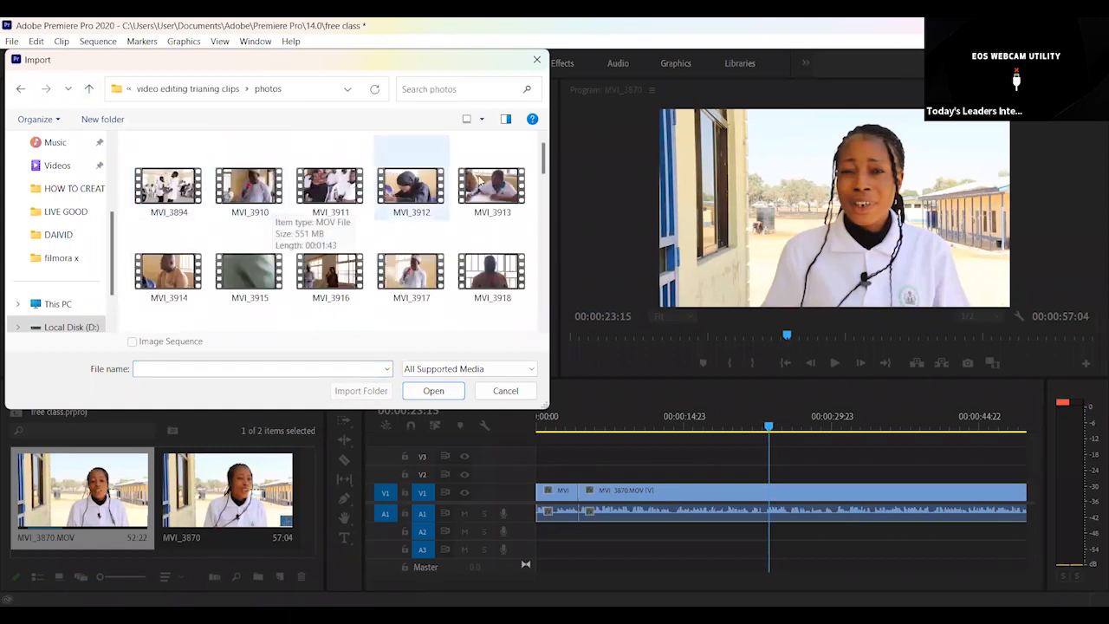
{"action": "mouse_move", "coordinate": [544, 169]}
{"action": "left_mouse_down"}
{"action": "mouse_move", "coordinate": [549, 314]}
{"action": "mouse_move", "coordinate": [542, 167]}
{"action": "left_mouse_up"}
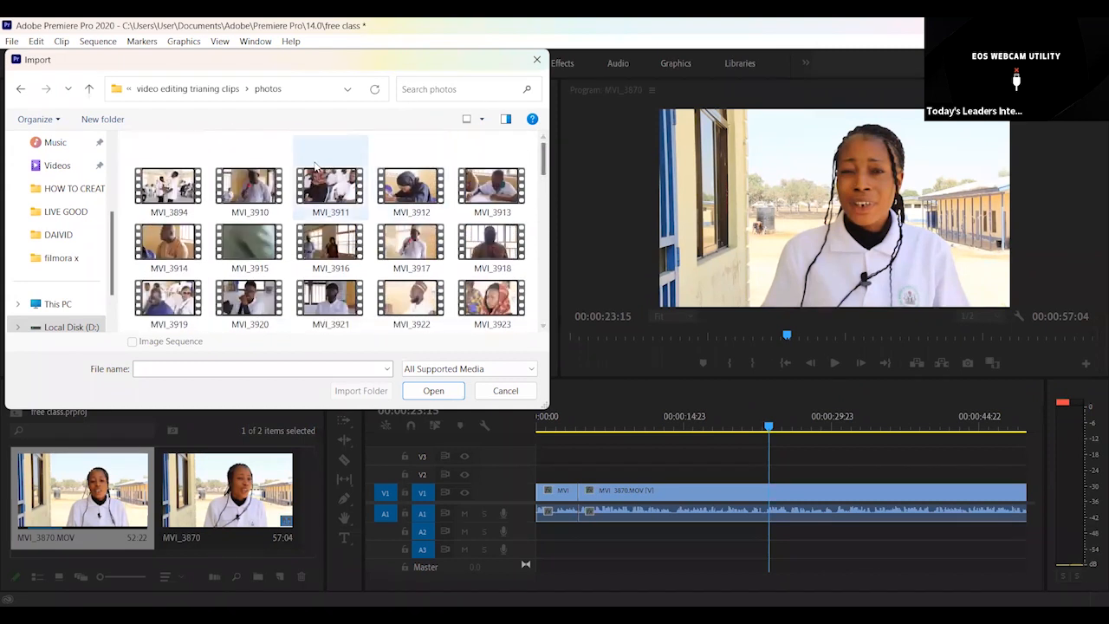
{"action": "left_click", "coordinate": [198, 196]}
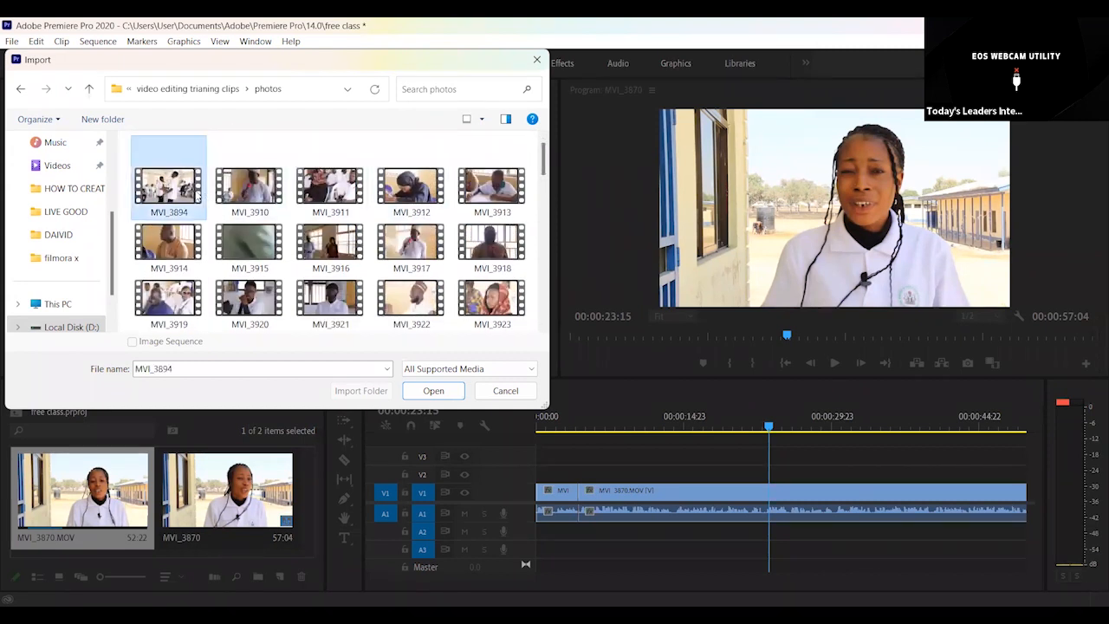
{"action": "key", "text": "ctrl+a"}
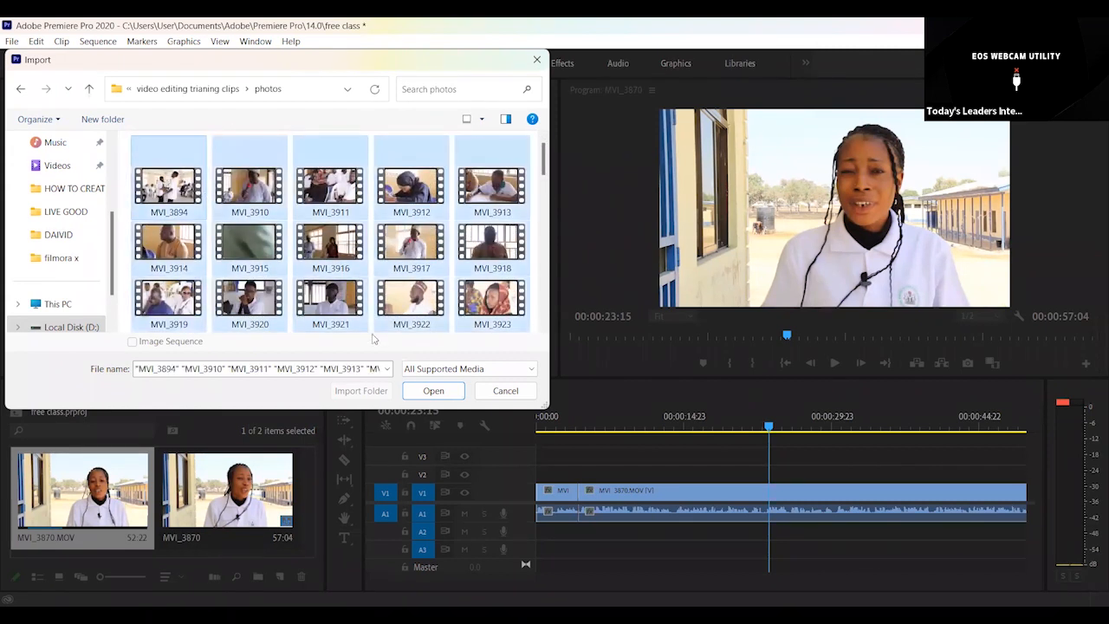
{"action": "left_click", "coordinate": [429, 391]}
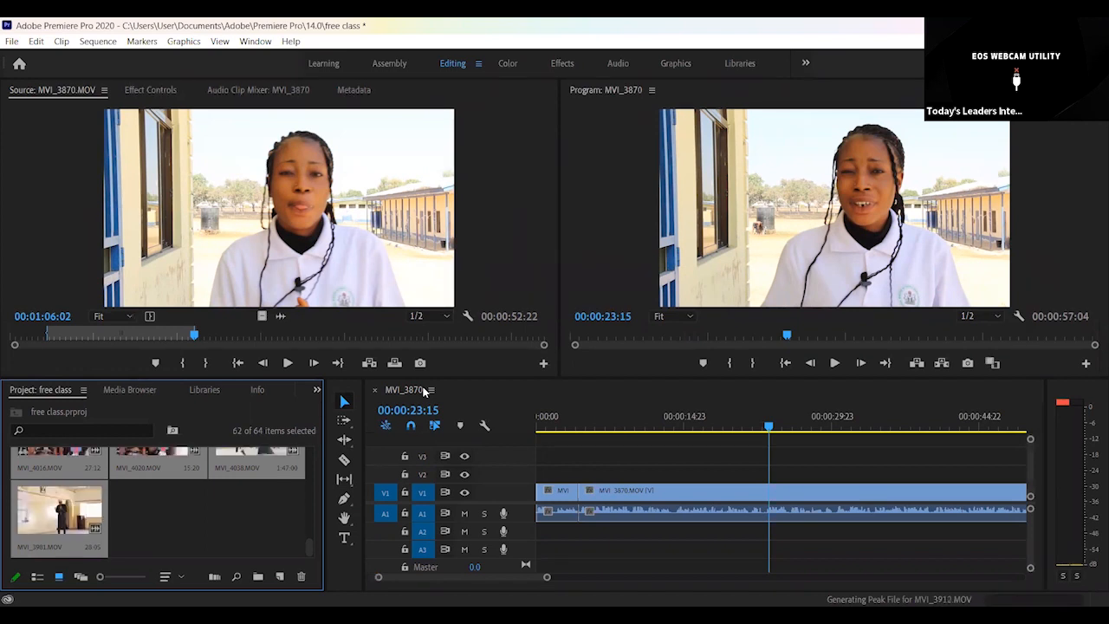
- Play the interview in the sequence from 00:00:17:00 and stop at 00:00:25:11
{"action": "left_click", "coordinate": [703, 425]}
{"action": "left_click_drag", "start_coordinate": [704, 422], "coordinate": [705, 422]}
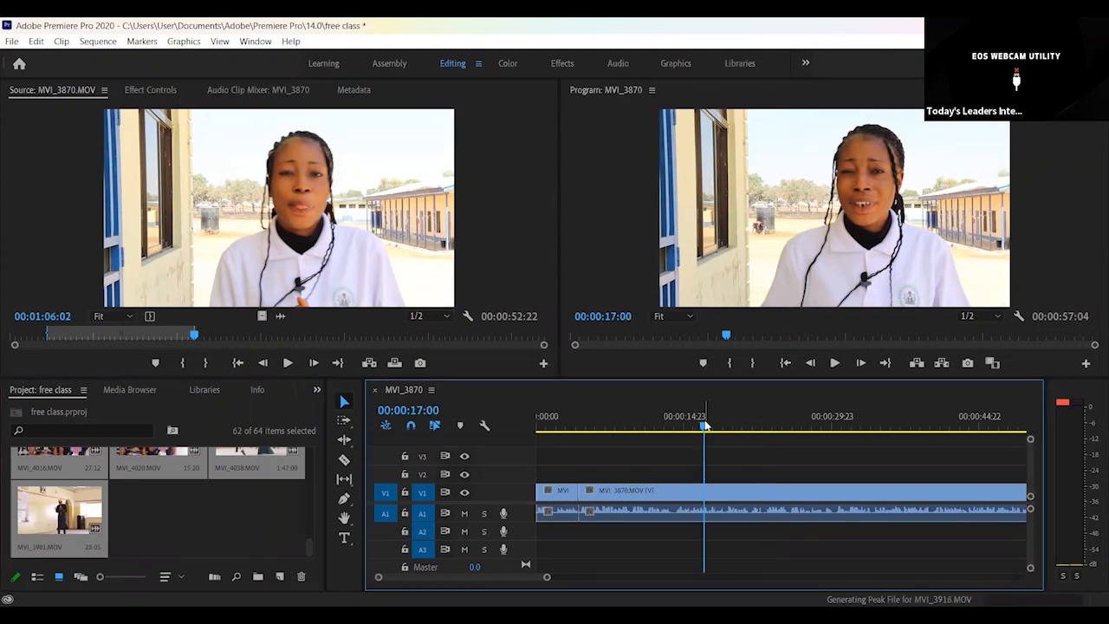
{"action": "key", "text": "space"}
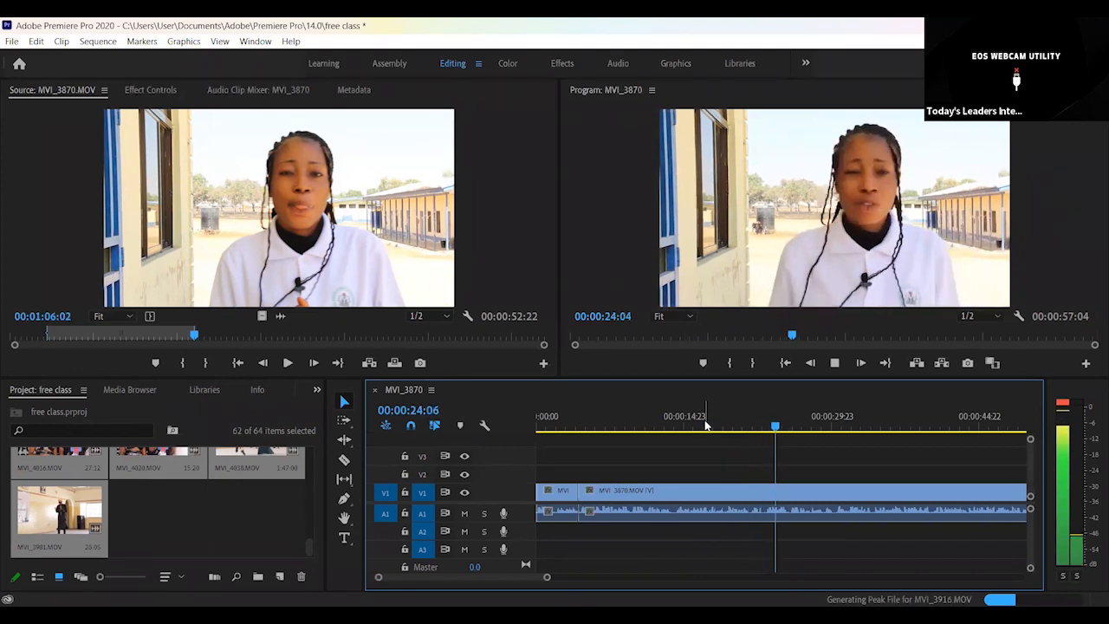
{"action": "key", "text": "space"}
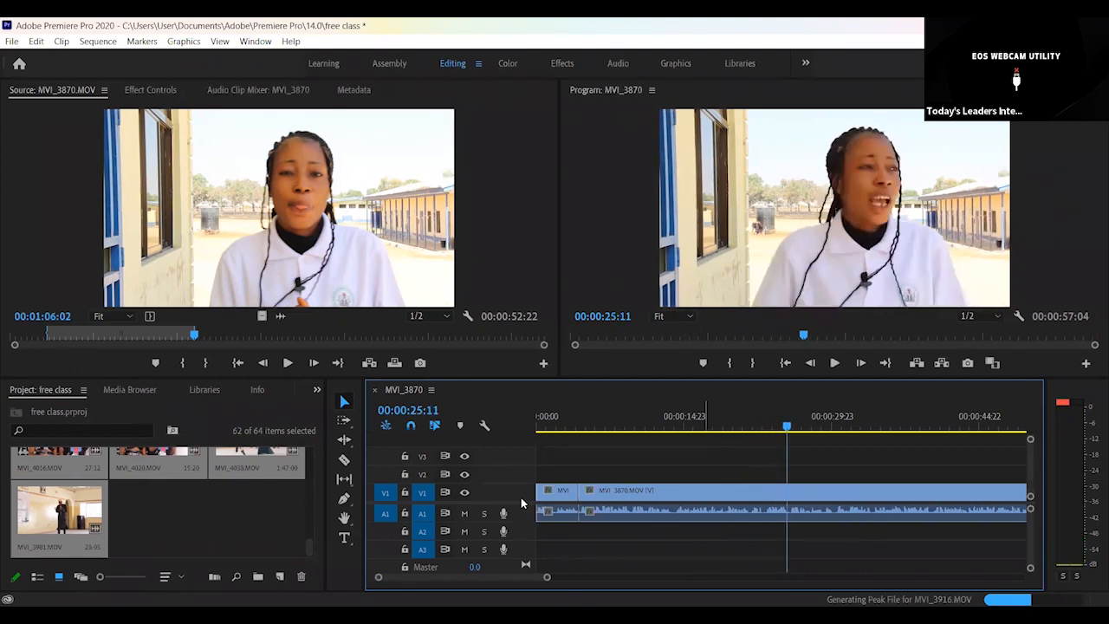
- Open the imported clip MVI_4021.MOV in the source view and preview it from its start
{"action": "left_click", "coordinate": [308, 540]}
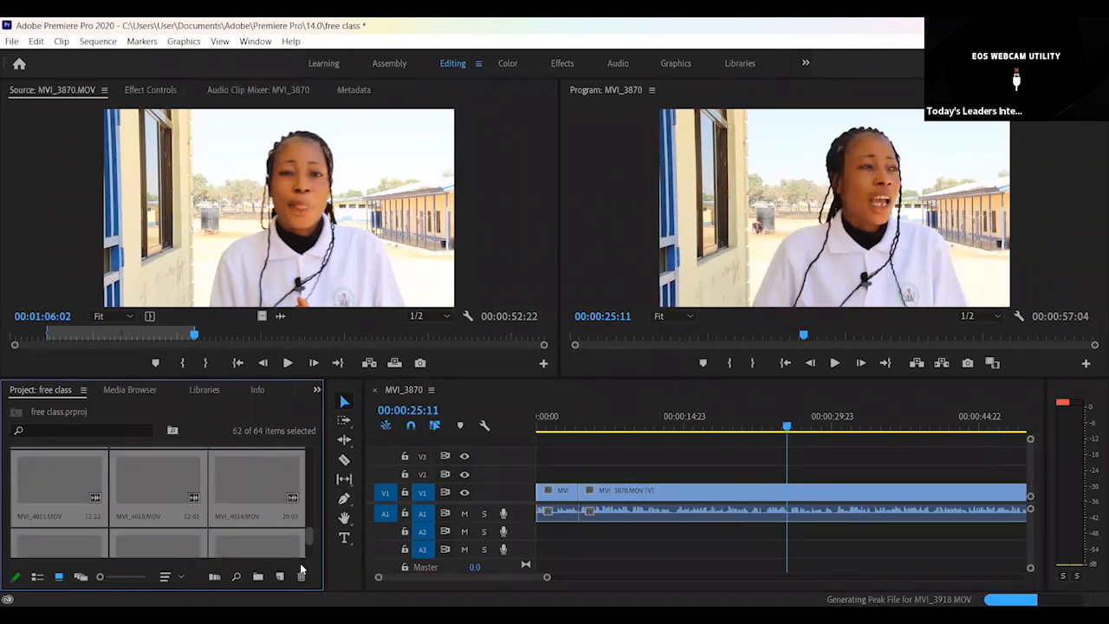
{"action": "scroll", "coordinate": [307, 537], "scroll_direction": "down", "scroll_amount": 1}
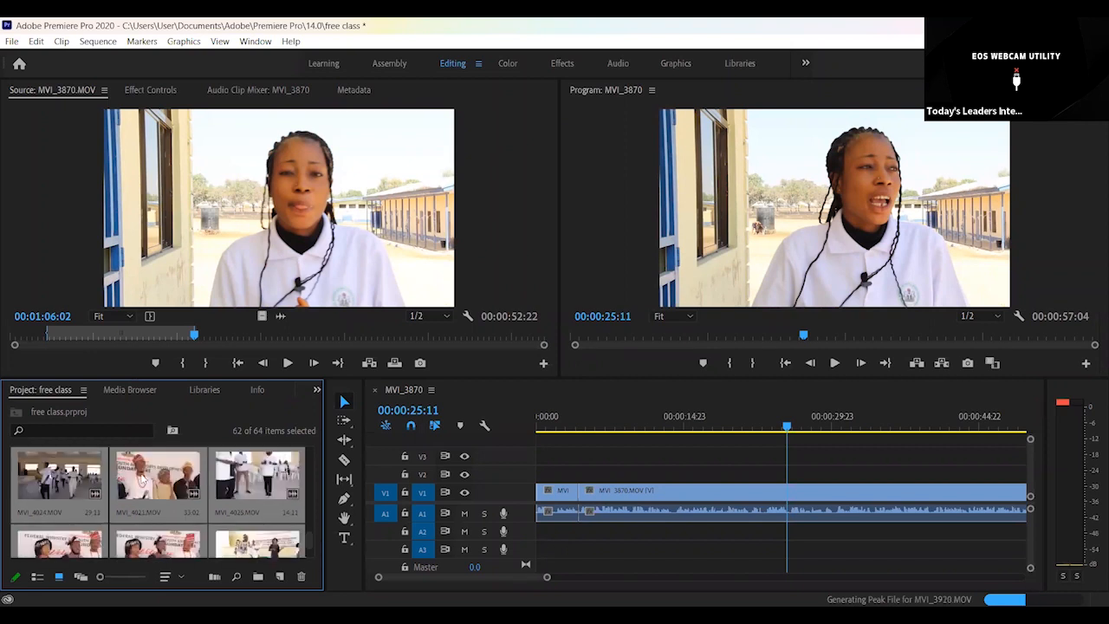
{"action": "double_click", "coordinate": [141, 480]}
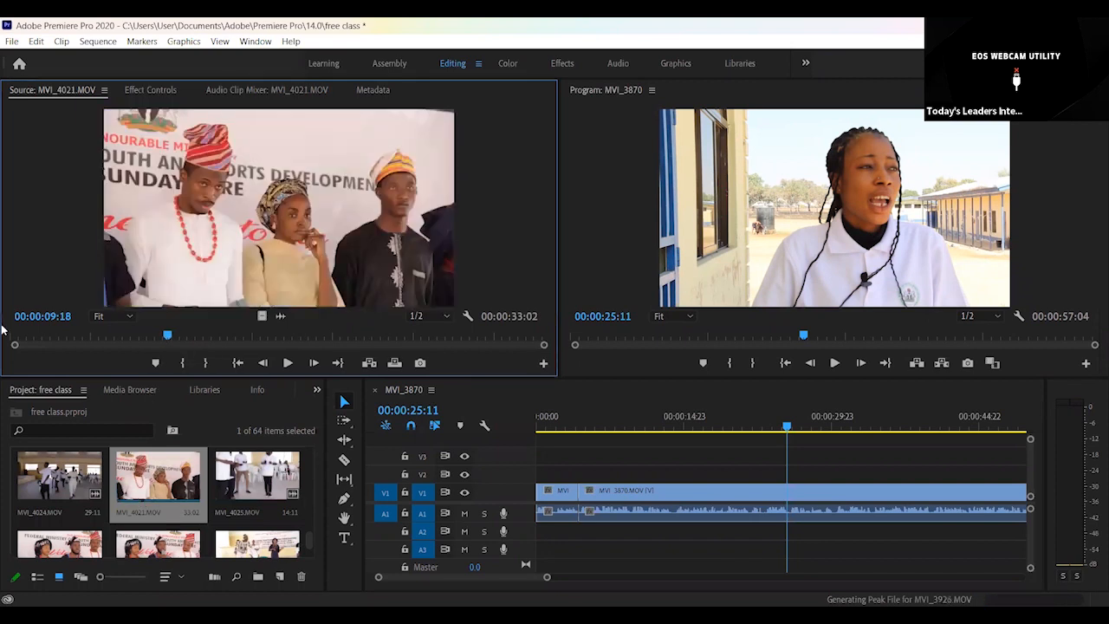
{"action": "key", "text": "Home"}
{"action": "key", "text": "space"}
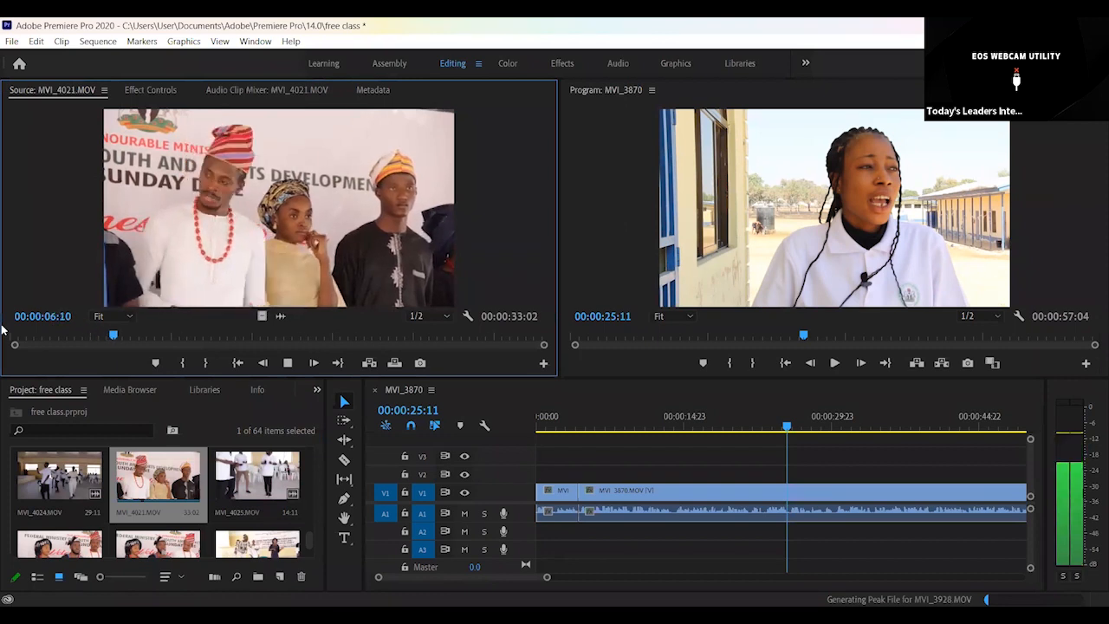
{"action": "key", "text": "space"}
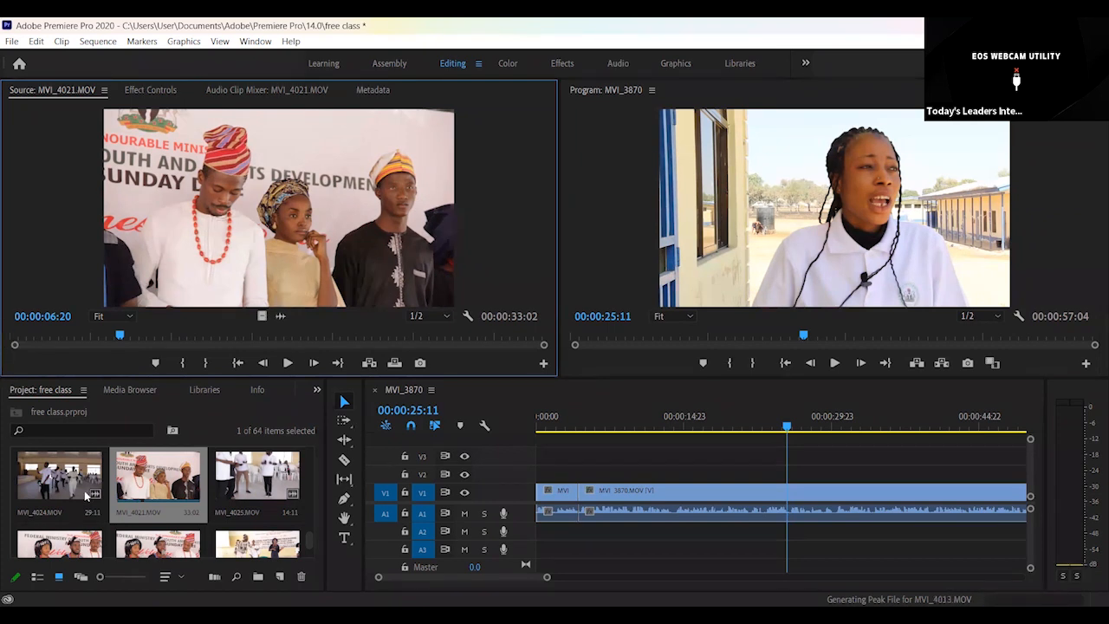
- Open MVI_4016.MOV in the source view, preview it from its start and mark its In point at 00:00:04:09
{"action": "double_click", "coordinate": [52, 544]}
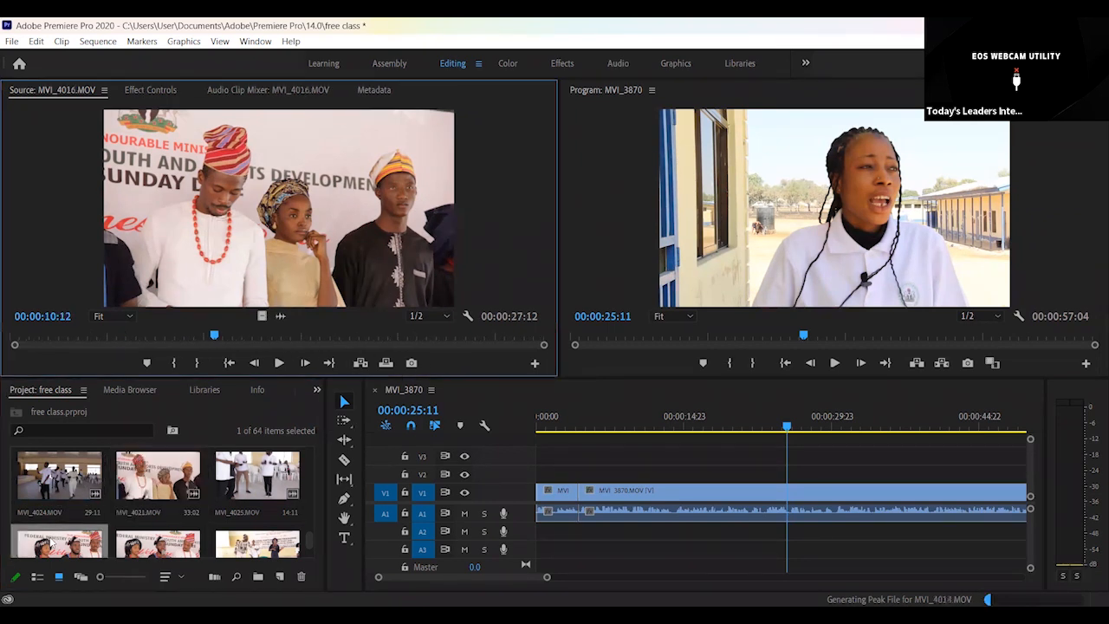
{"action": "left_click_drag", "start_coordinate": [183, 334], "coordinate": [0, 337]}
{"action": "key", "text": "space"}
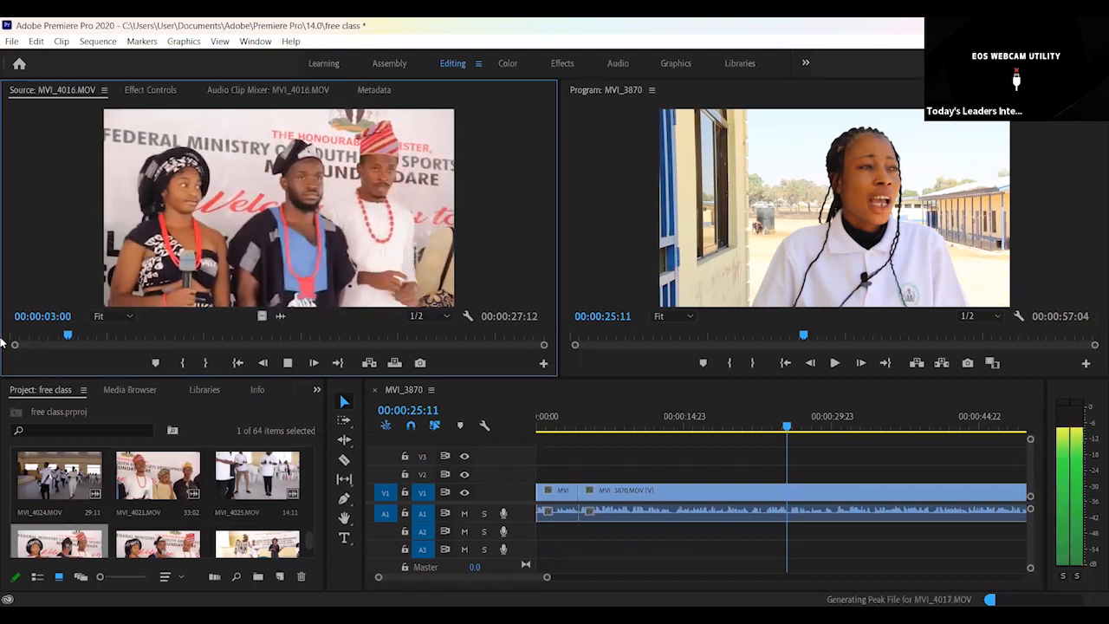
{"action": "key", "text": "space"}
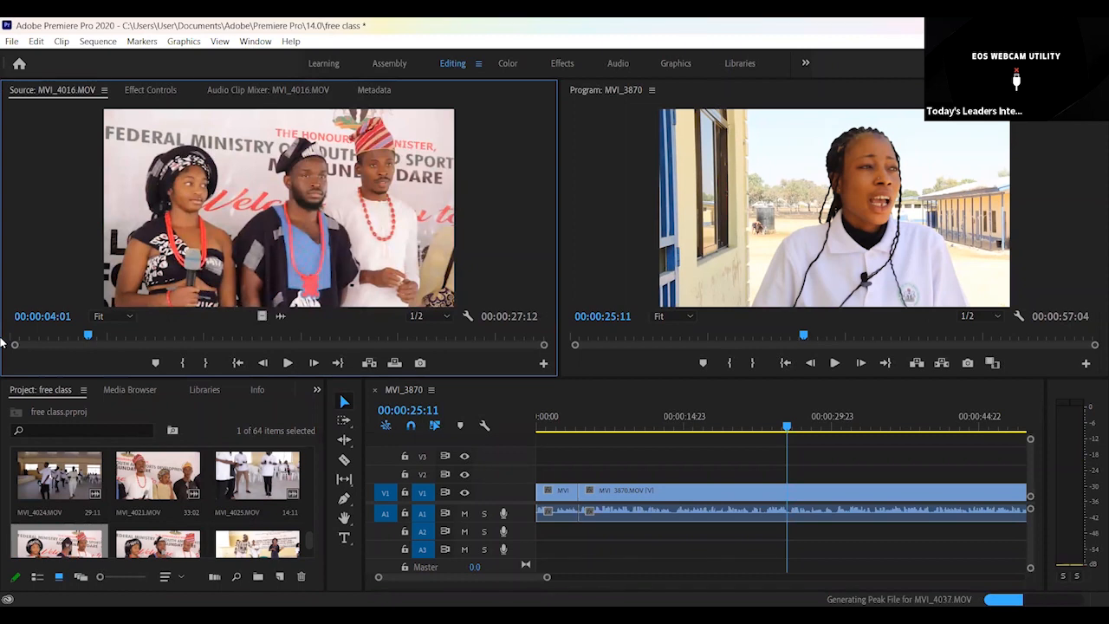
{"action": "key", "text": "Right"}
{"action": "key", "text": "Right"}
{"action": "key", "text": "Right"}
{"action": "key", "text": "Right"}
{"action": "key", "text": "Right"}
{"action": "key", "text": "Right"}
{"action": "key", "text": "Right"}
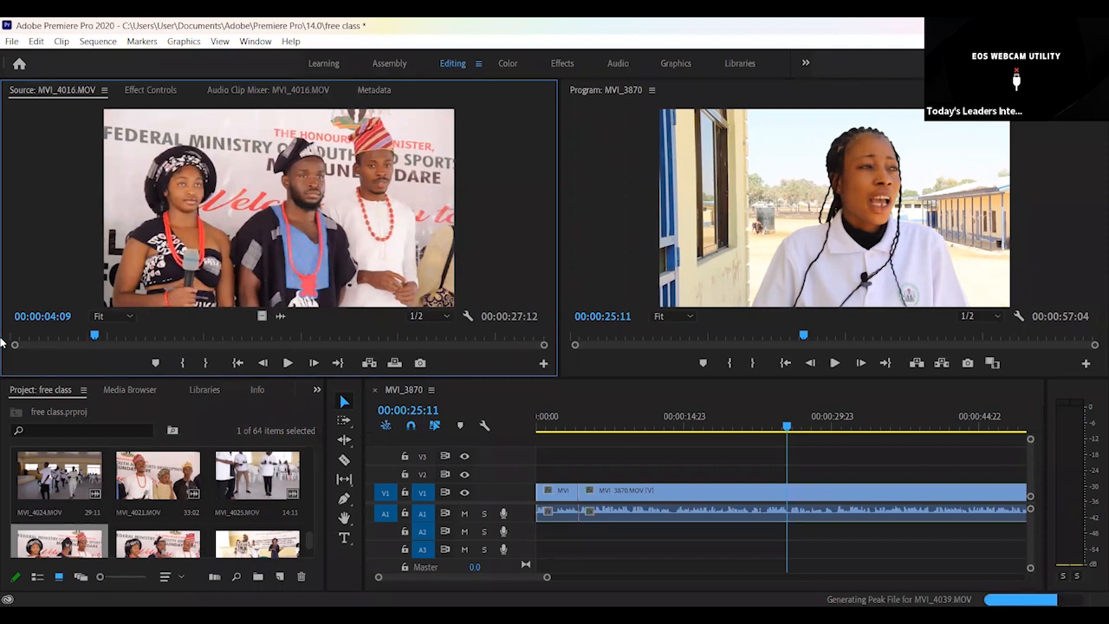
{"action": "key", "text": "i"}
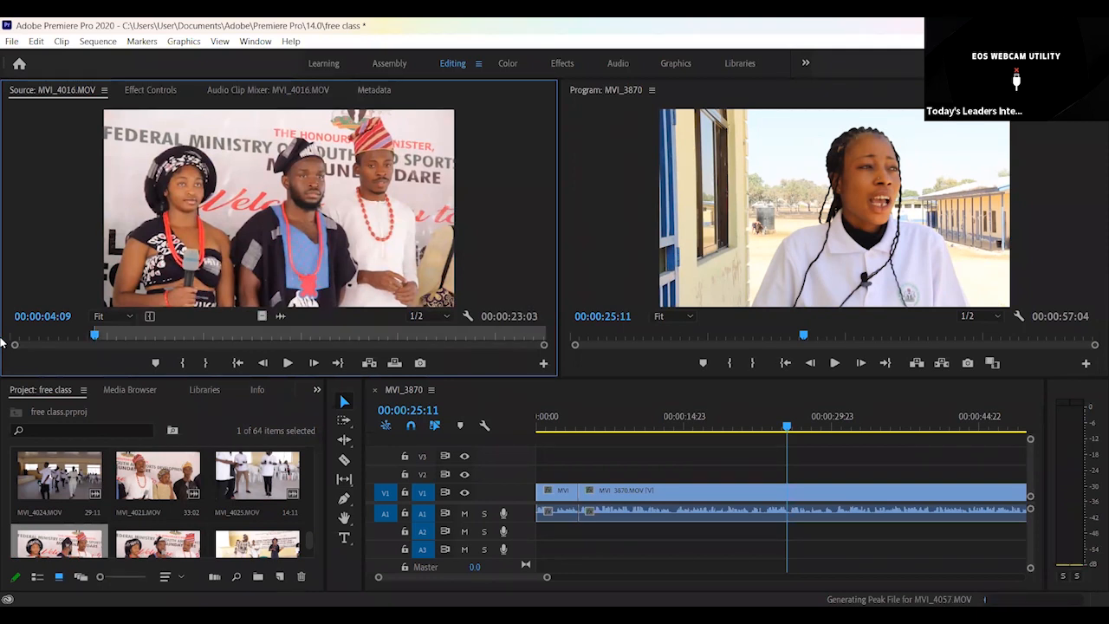
- Mark the Out point of MVI_4016.MOV at 00:00:14:15 and place only its video on track V2 at 00:00:25:11
{"action": "key", "text": "space"}
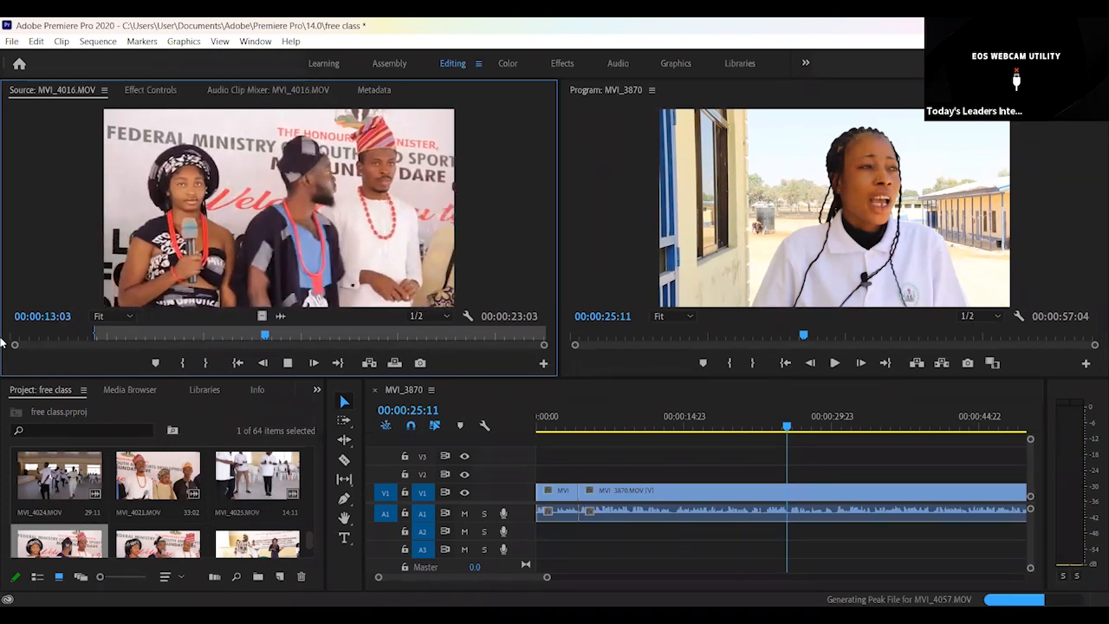
{"action": "key", "text": "space"}
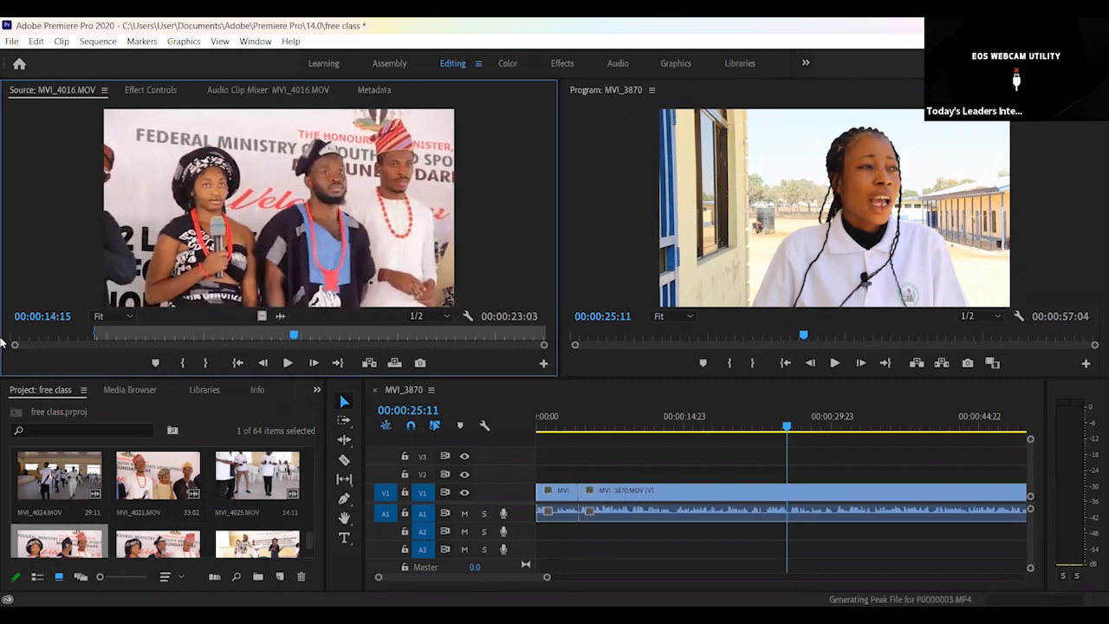
{"action": "key", "text": "o"}
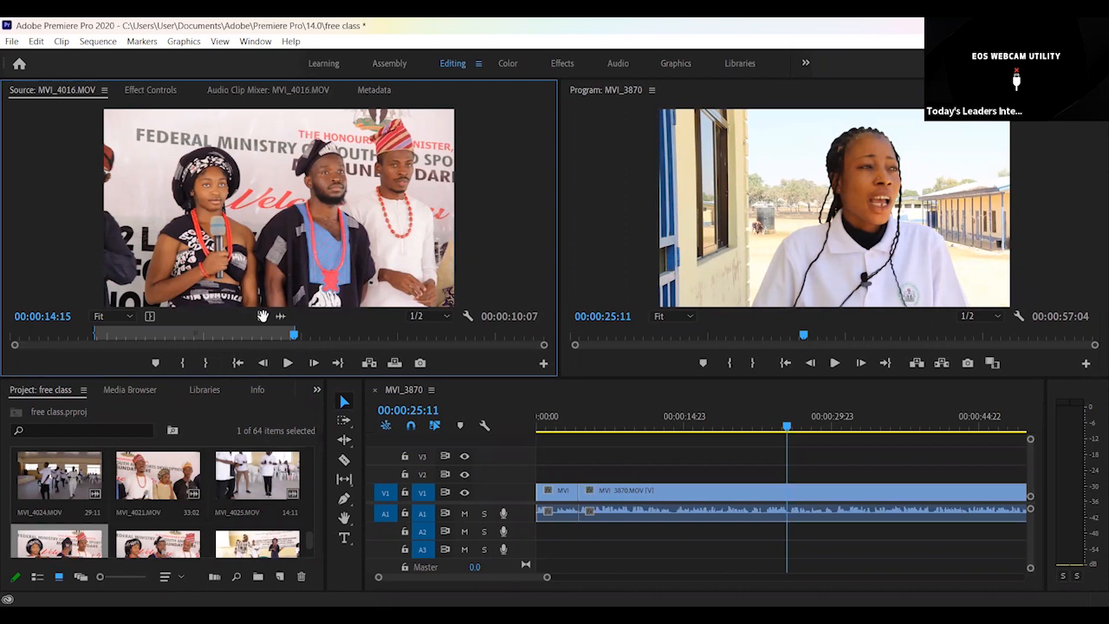
{"action": "left_click_drag", "start_coordinate": [262, 315], "coordinate": [796, 476]}
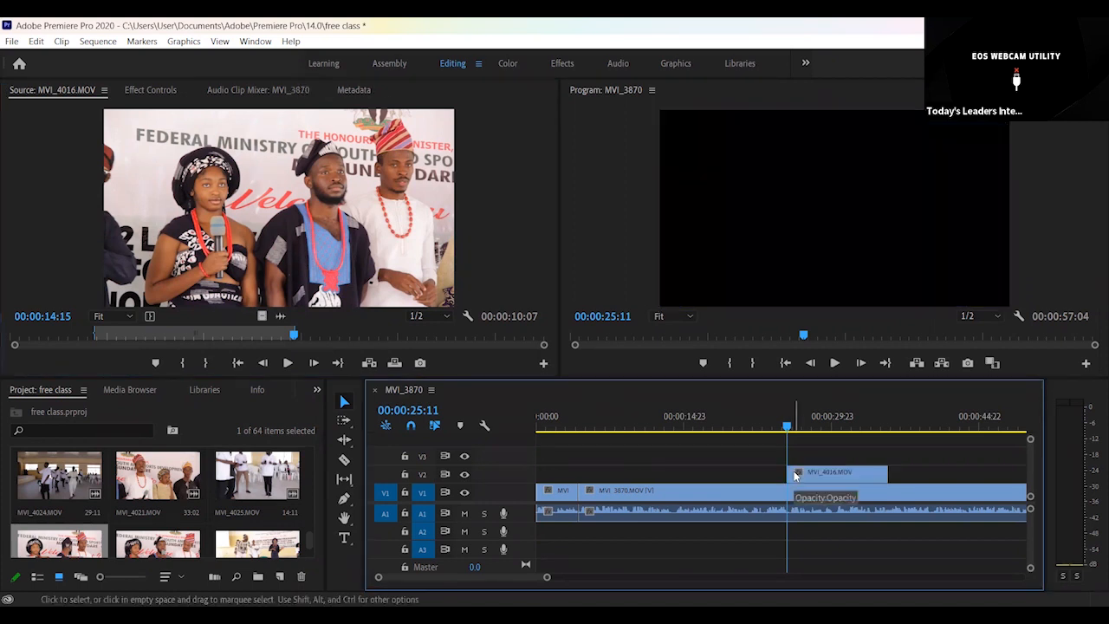
- Play the sequence from 00:00:21:15 through the MVI_4016 overlay and stop at 00:00:37:10
{"action": "left_click_drag", "start_coordinate": [767, 421], "coordinate": [681, 422]}
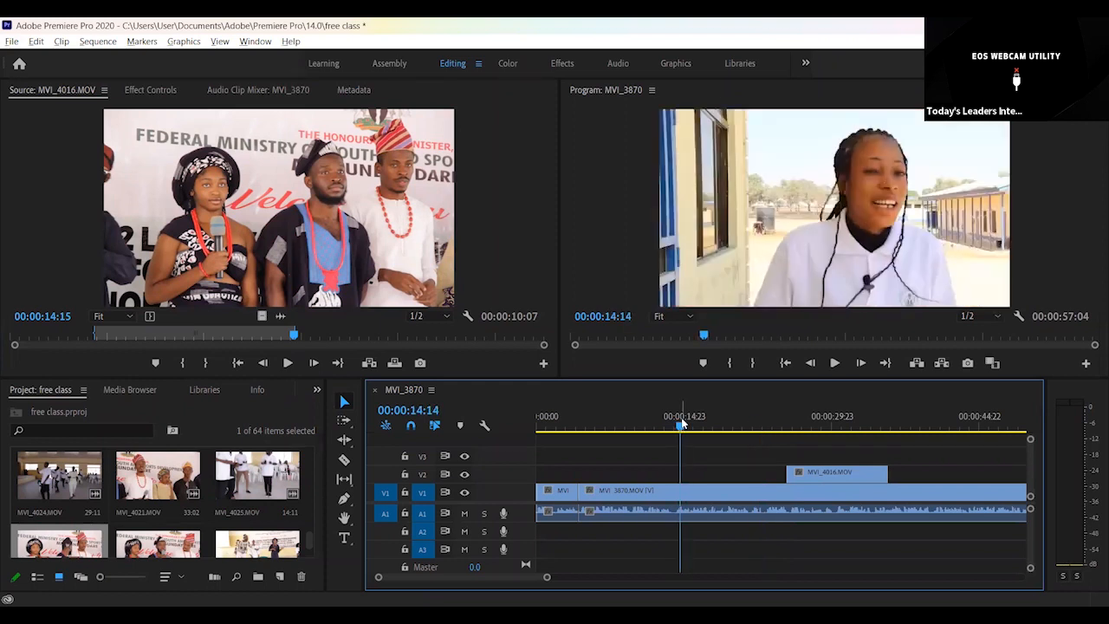
{"action": "left_click", "coordinate": [749, 416]}
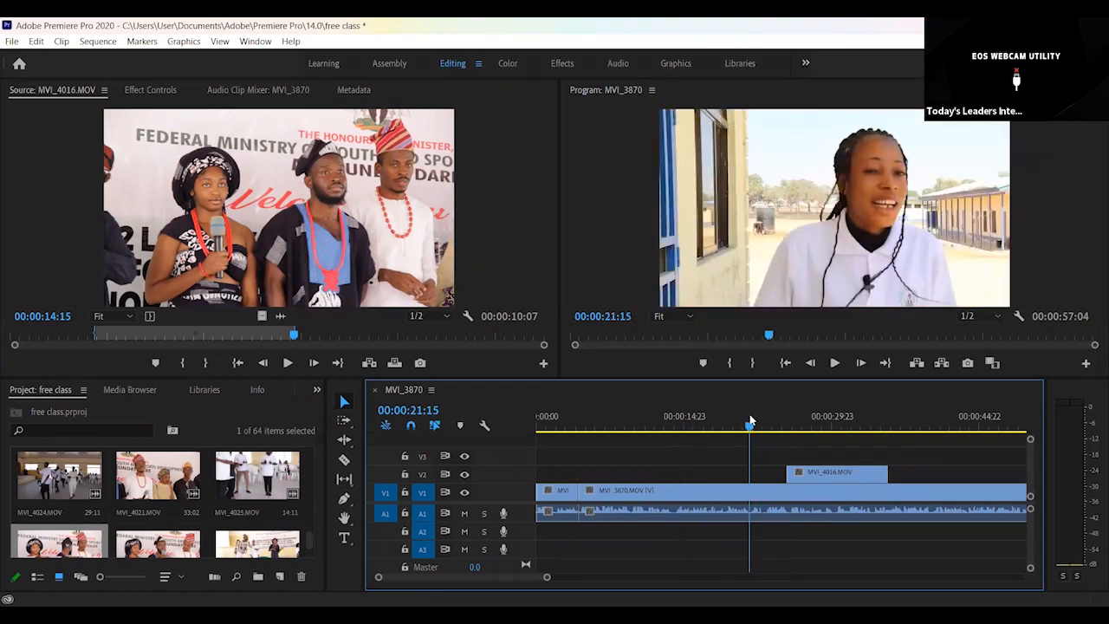
{"action": "key", "text": "space"}
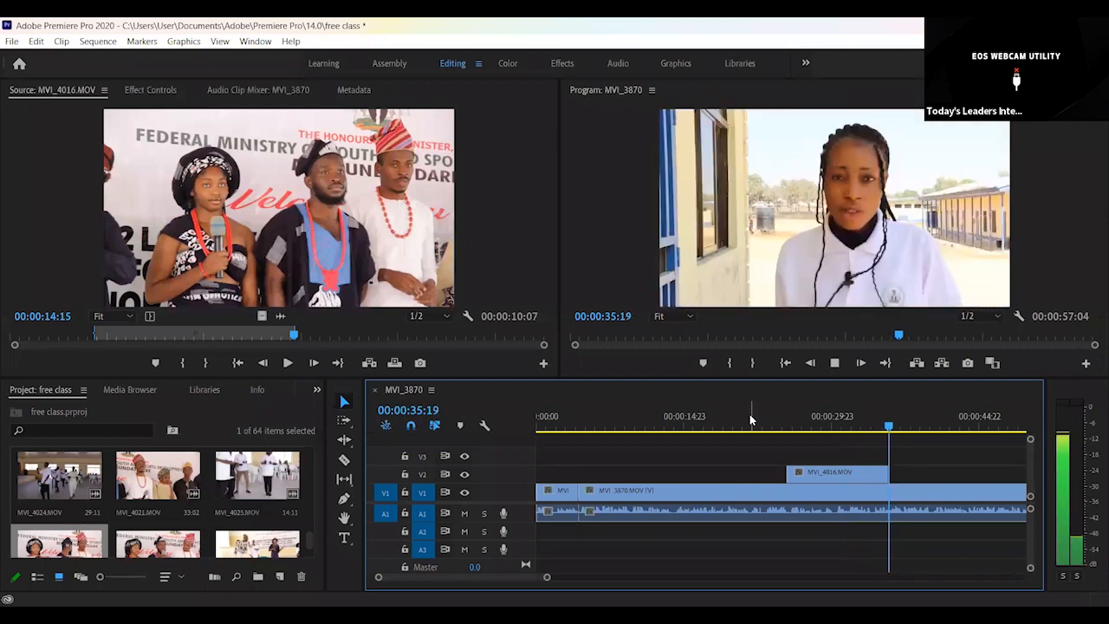
{"action": "key", "text": "space"}
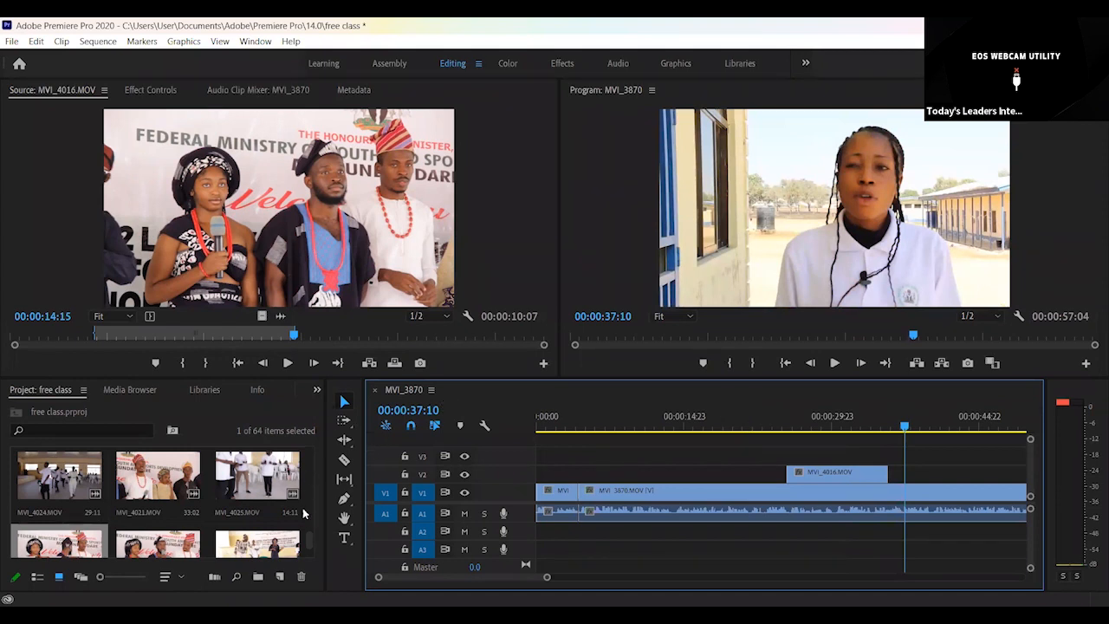
- Look through the imported clips in the project for another shot to overlay on the interview
{"action": "scroll", "coordinate": [309, 537], "scroll_direction": "up", "scroll_amount": 5}
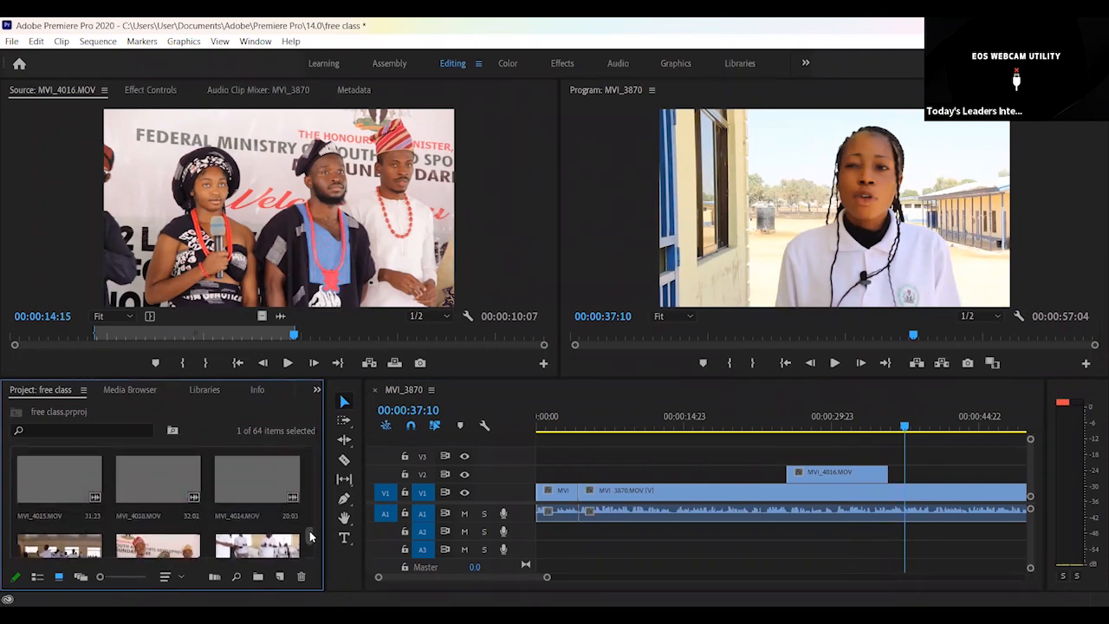
{"action": "scroll", "coordinate": [310, 537], "scroll_direction": "down", "scroll_amount": 1}
{"action": "scroll", "coordinate": [310, 538], "scroll_direction": "down", "scroll_amount": 1}
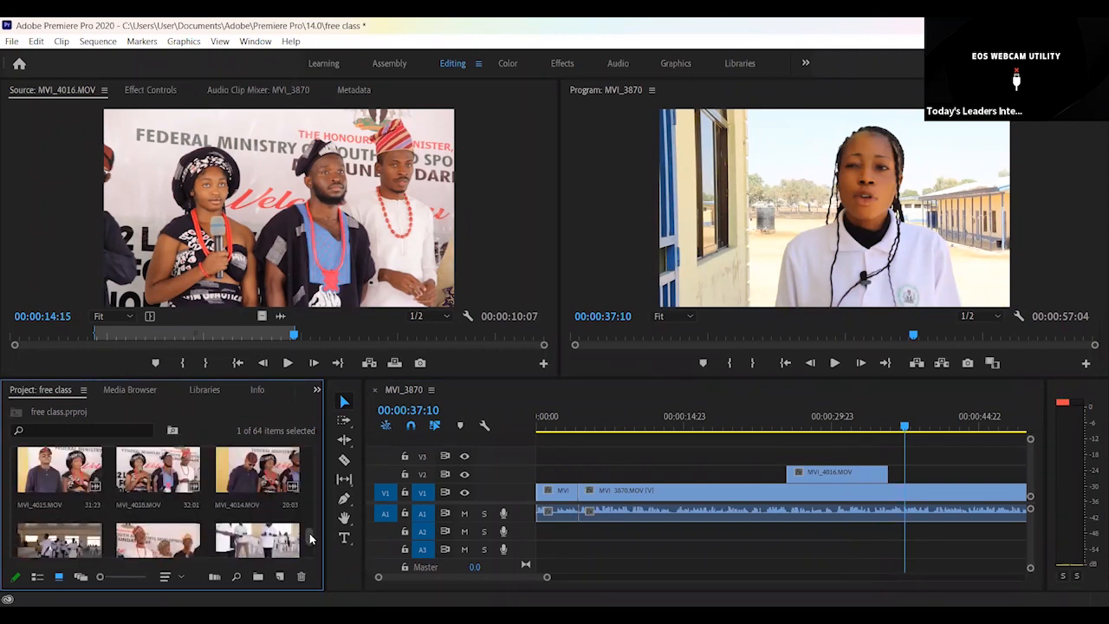
{"action": "scroll", "coordinate": [310, 538], "scroll_direction": "up", "scroll_amount": 2}
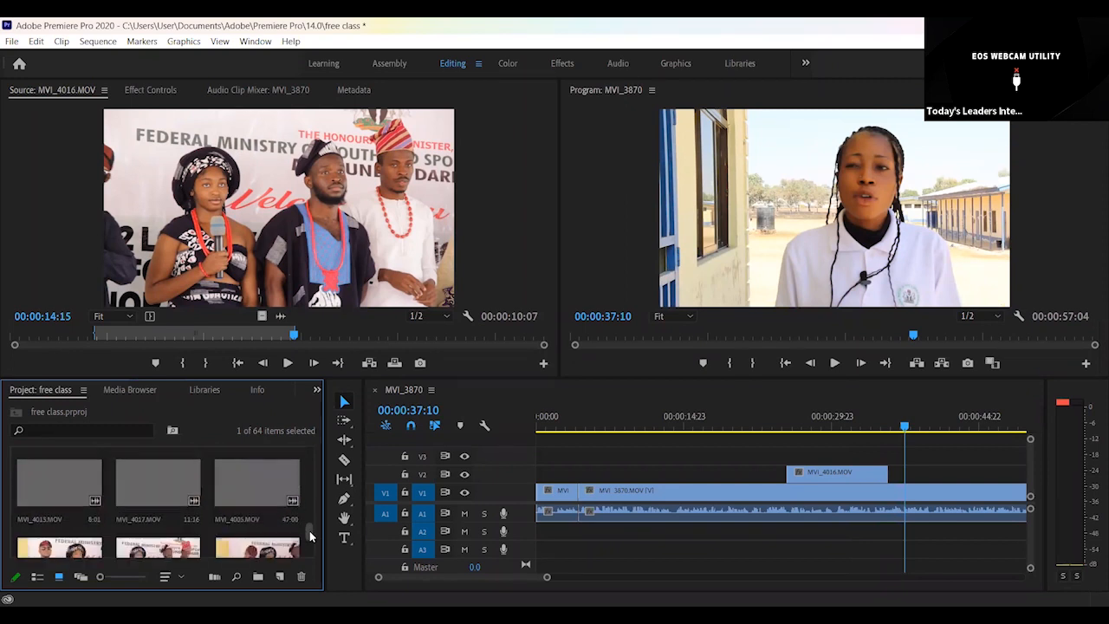
{"action": "scroll", "coordinate": [310, 530], "scroll_direction": "down", "scroll_amount": 5}
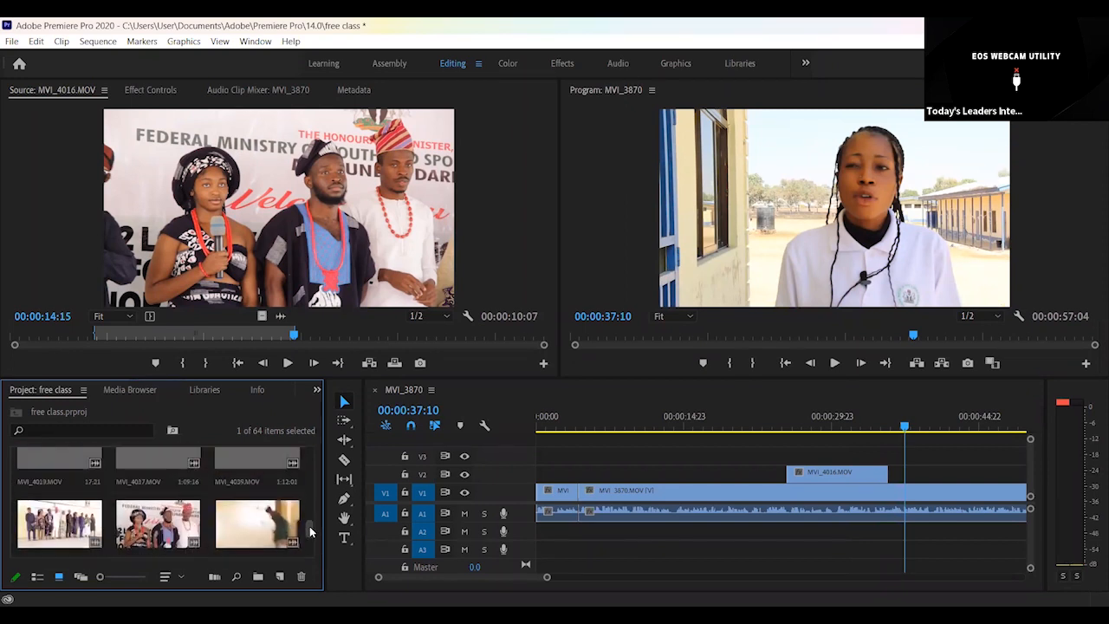
{"action": "scroll", "coordinate": [310, 531], "scroll_direction": "down", "scroll_amount": 1}
{"action": "left_click_drag", "start_coordinate": [309, 526], "coordinate": [309, 497]}
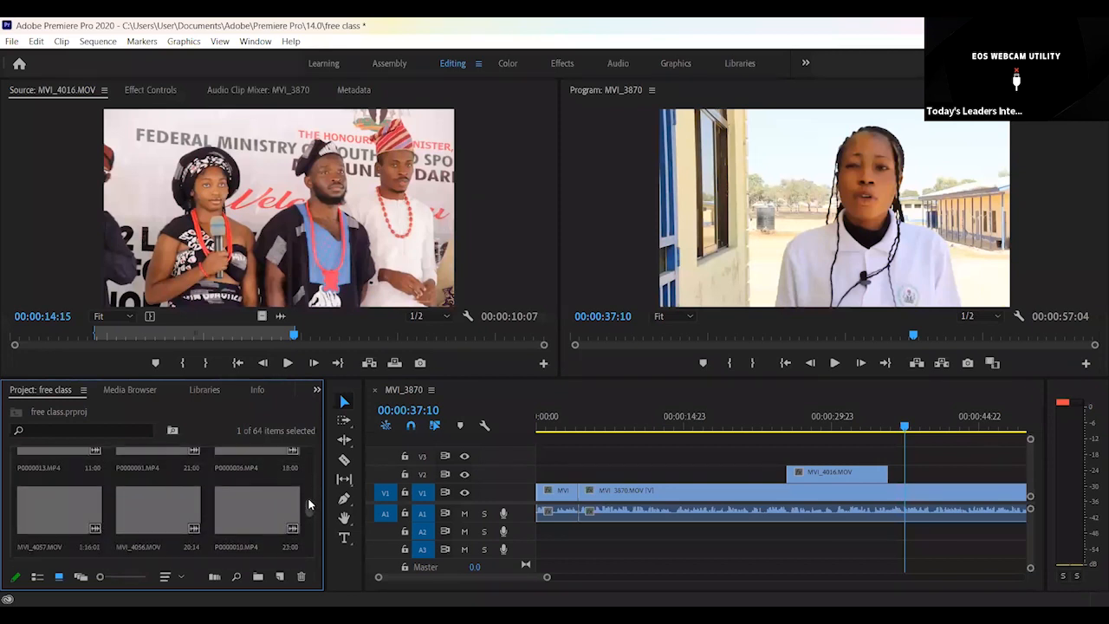
{"action": "scroll", "coordinate": [308, 502], "scroll_direction": "up", "scroll_amount": 2}
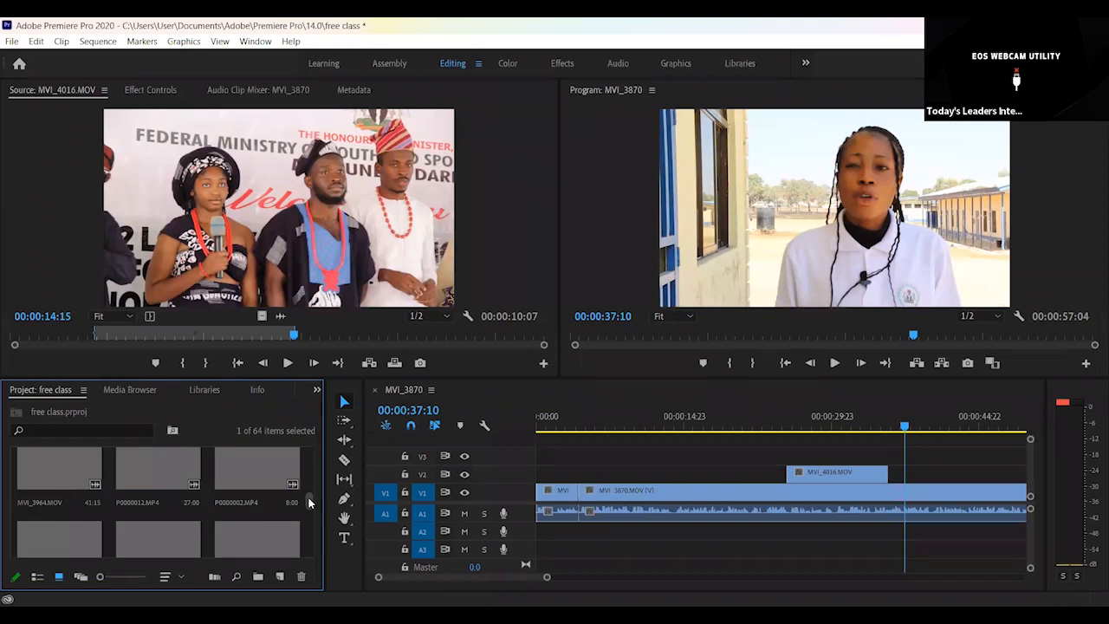
{"action": "scroll", "coordinate": [309, 503], "scroll_direction": "up", "scroll_amount": 1}
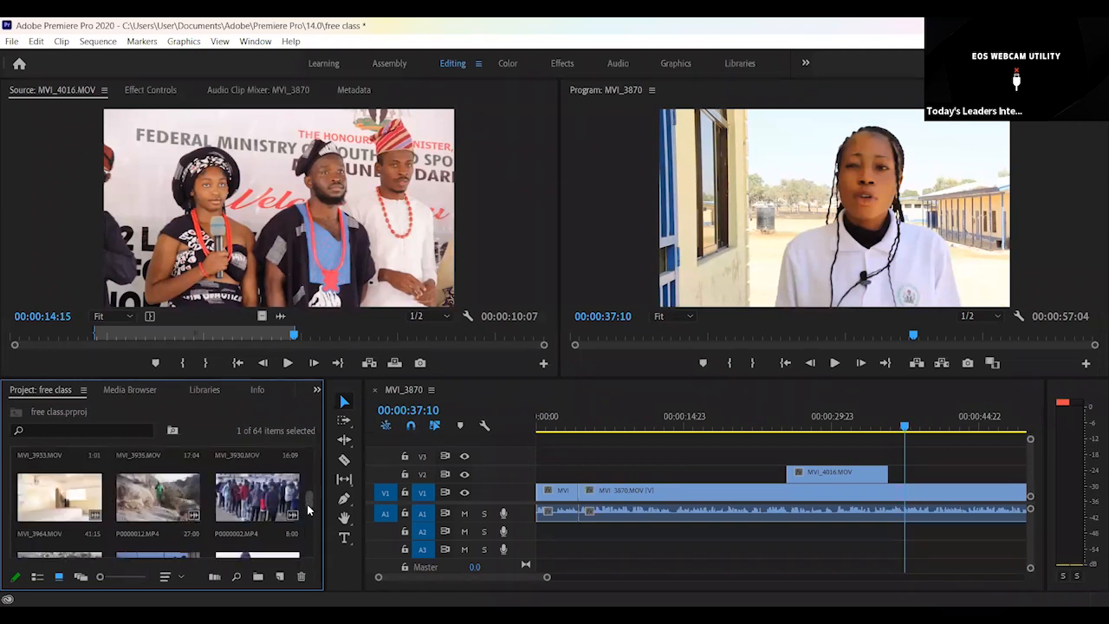
{"action": "scroll", "coordinate": [307, 501], "scroll_direction": "up", "scroll_amount": 1}
{"action": "scroll", "coordinate": [307, 497], "scroll_direction": "up", "scroll_amount": 1}
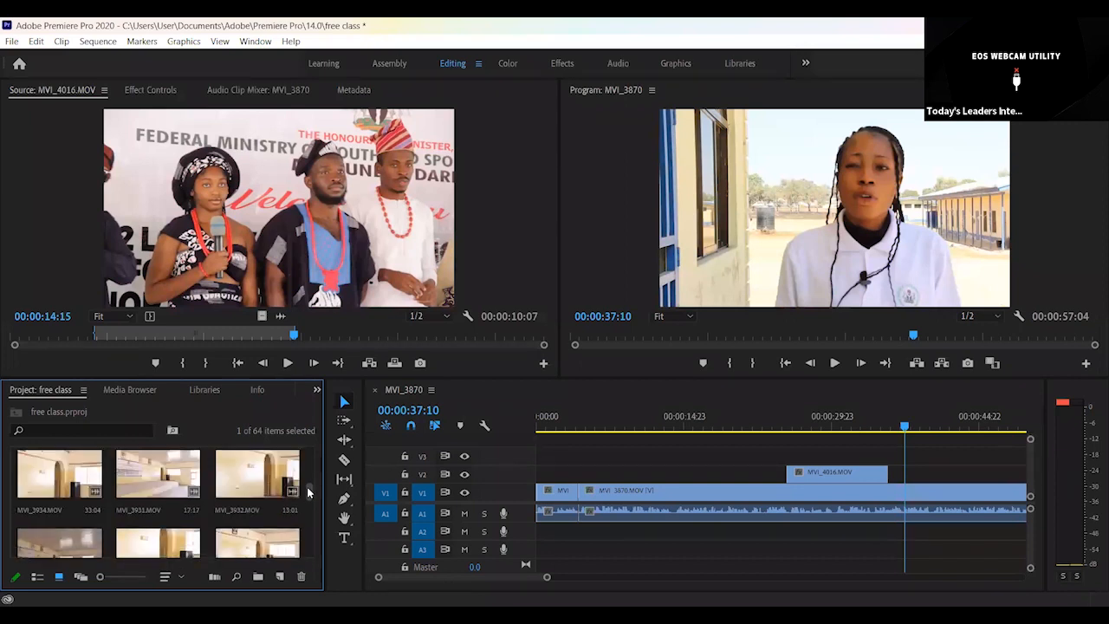
{"action": "scroll", "coordinate": [306, 490], "scroll_direction": "up", "scroll_amount": 2}
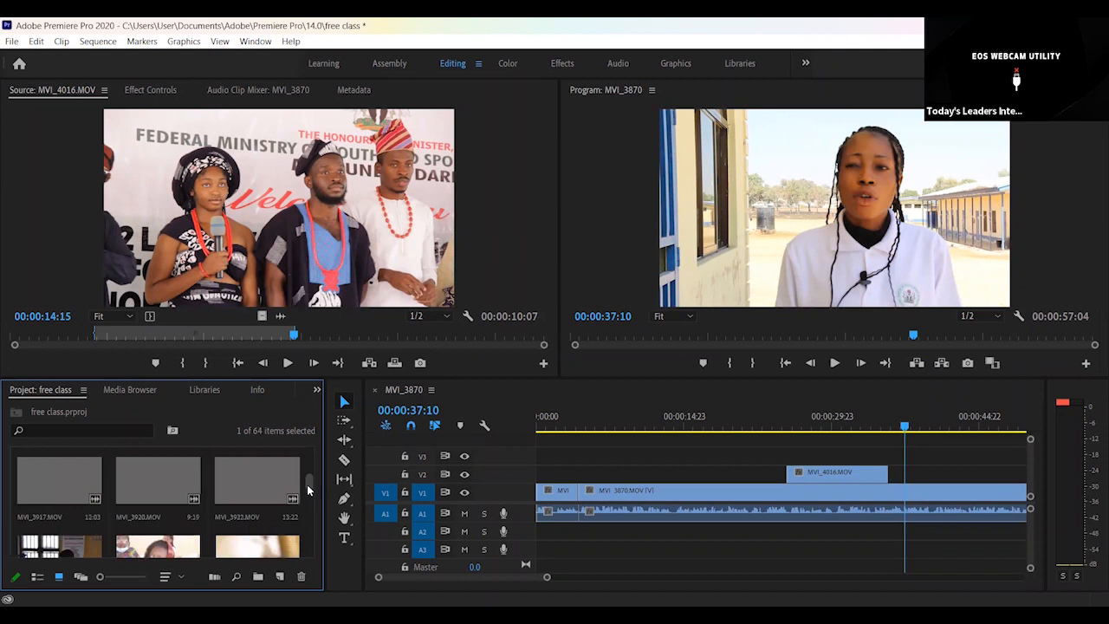
{"action": "scroll", "coordinate": [313, 496], "scroll_direction": "up", "scroll_amount": 1}
{"action": "scroll", "coordinate": [312, 496], "scroll_direction": "down", "scroll_amount": 3}
{"action": "scroll", "coordinate": [314, 483], "scroll_direction": "up", "scroll_amount": 1}
{"action": "scroll", "coordinate": [315, 479], "scroll_direction": "up", "scroll_amount": 1}
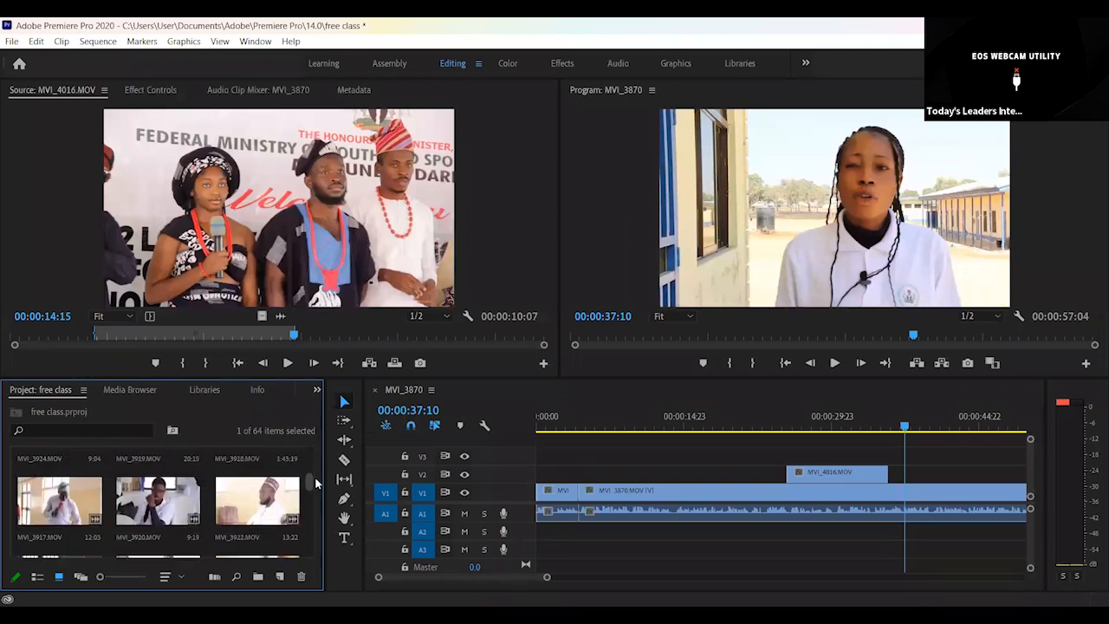
- Open MVI_3922.MOV in the source view, preview it from 00:00:02:17 and mark its In point at 00:00:04:00
{"action": "double_click", "coordinate": [265, 512]}
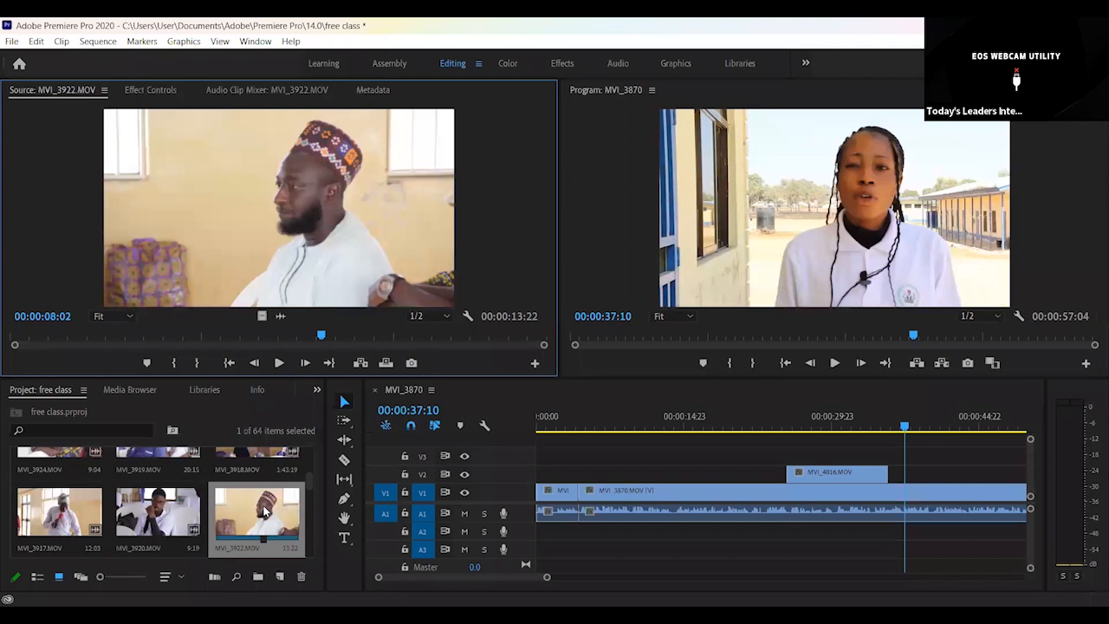
{"action": "left_click", "coordinate": [114, 331]}
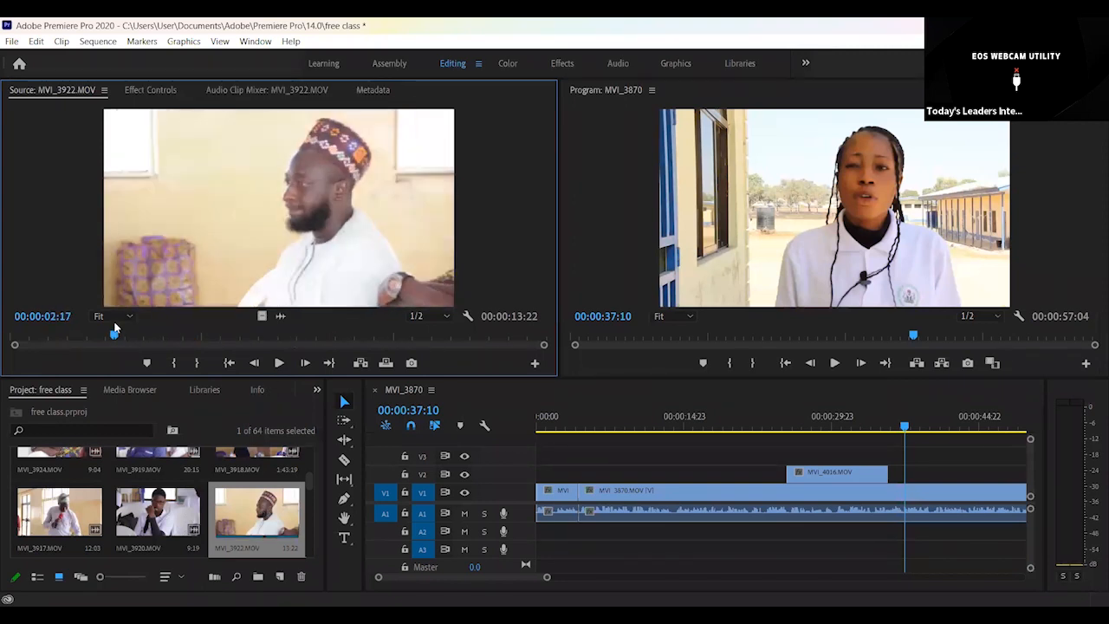
{"action": "key", "text": "space"}
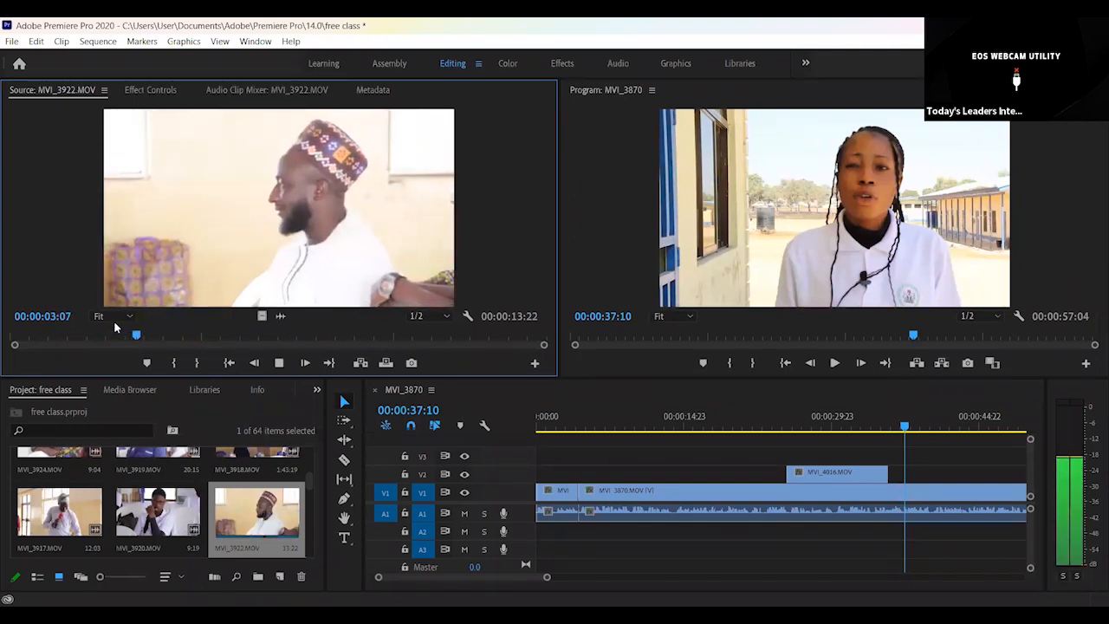
{"action": "key", "text": "space"}
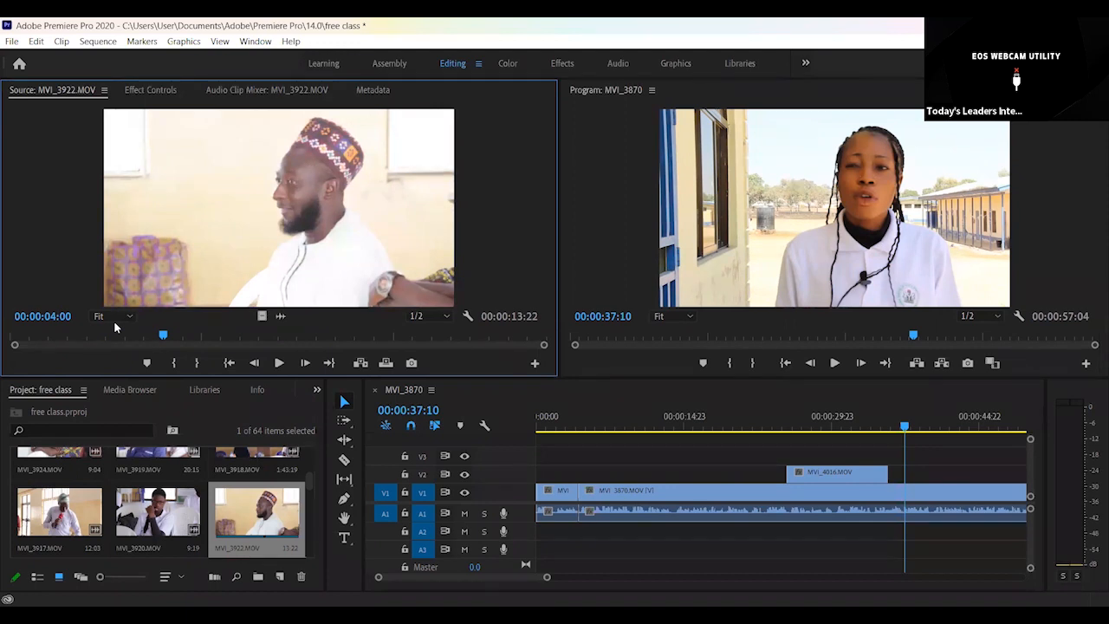
{"action": "key", "text": "i"}
- Mark the Out point of MVI_3922.MOV at 00:00:09:17 and place only its video on V2 directly after the MVI_4016 clip
{"action": "key", "text": "space"}
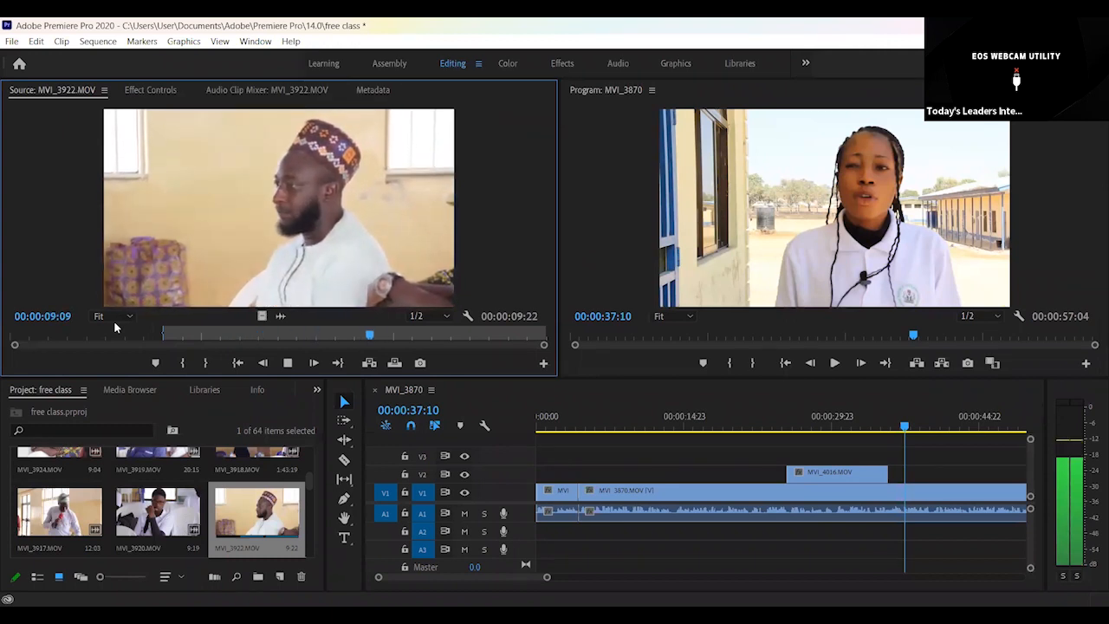
{"action": "key", "text": "space"}
{"action": "key", "text": "o"}
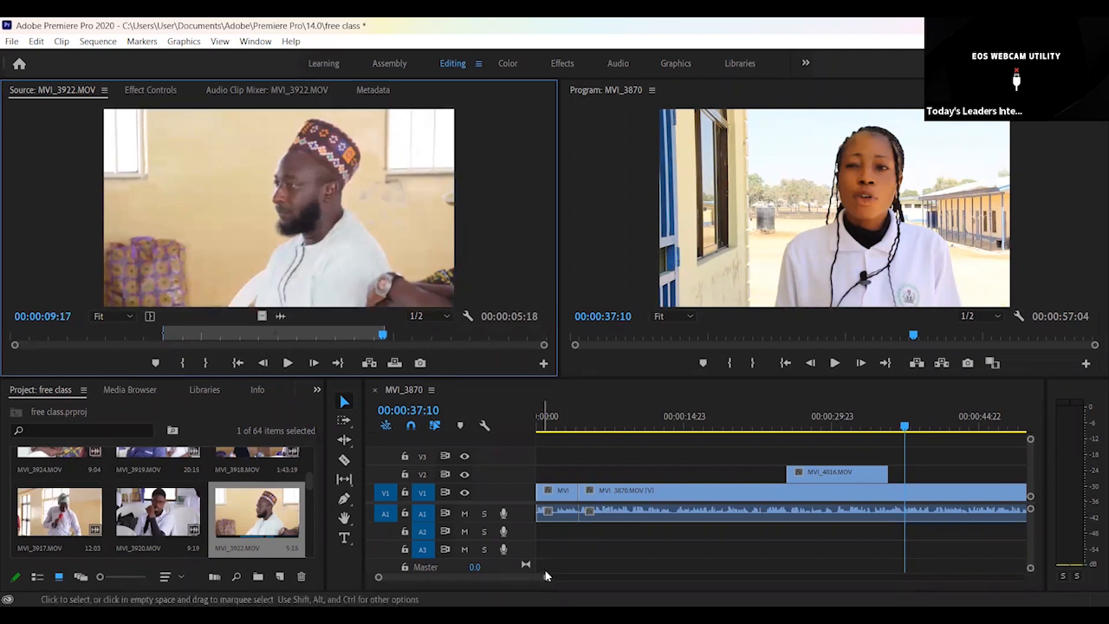
{"action": "left_click_drag", "start_coordinate": [546, 576], "coordinate": [600, 572]}
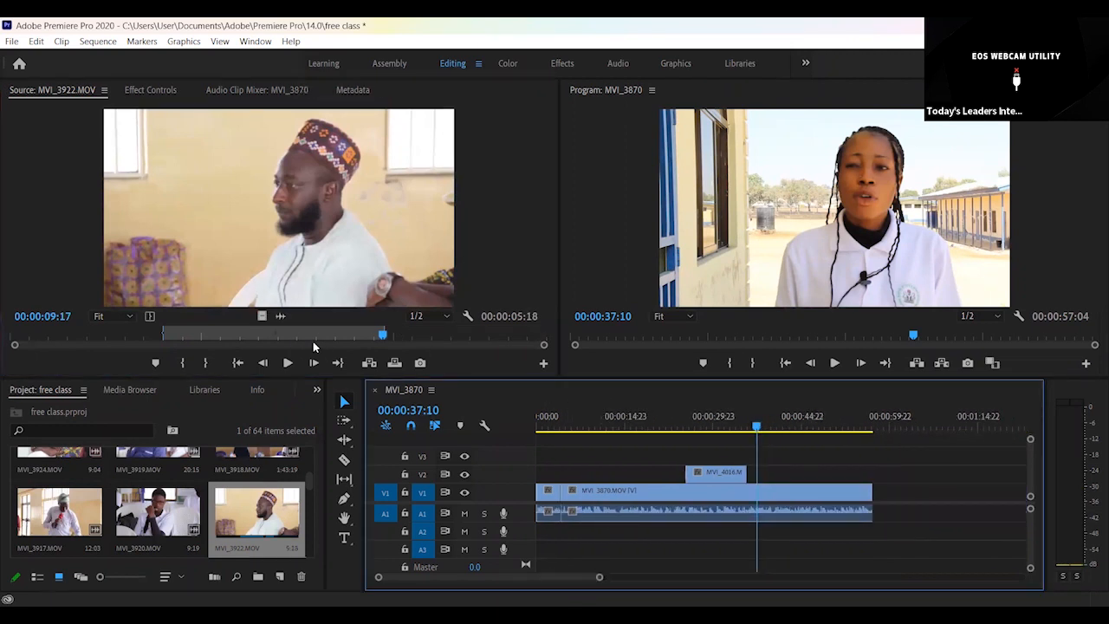
{"action": "left_click_drag", "start_coordinate": [263, 317], "coordinate": [762, 473]}
- Play the sequence across both V2 overlays to 00:00:40:06, and replay the MVI_3922 section, stopping at 00:00:40:13
{"action": "left_click", "coordinate": [660, 425]}
{"action": "key", "text": "space"}
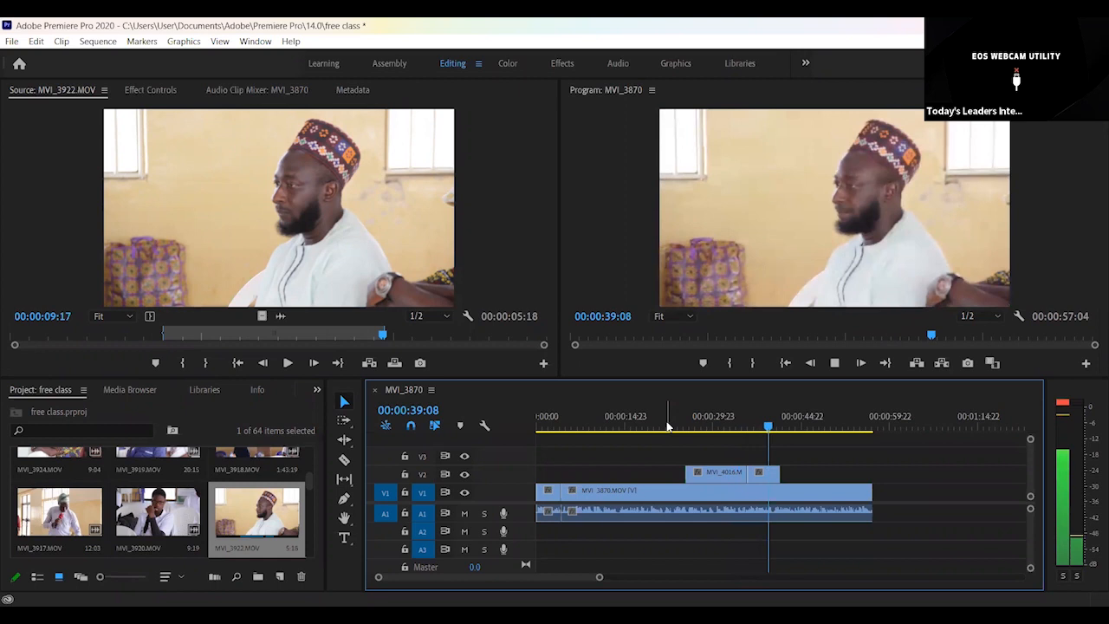
{"action": "key", "text": "space"}
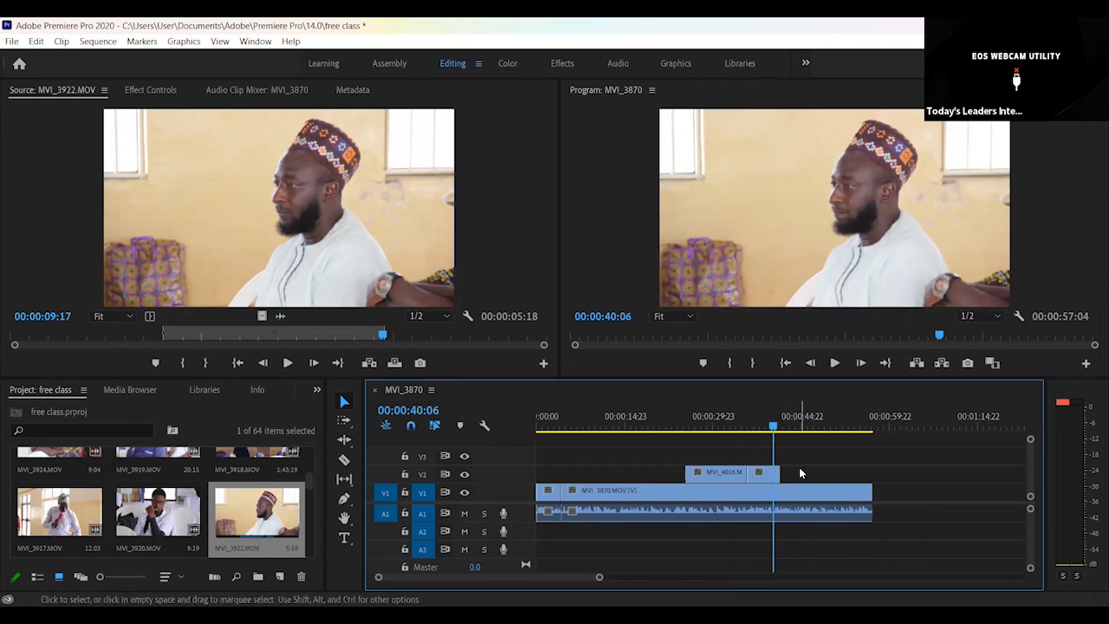
{"action": "left_click_drag", "start_coordinate": [770, 428], "coordinate": [758, 430]}
{"action": "key", "text": "space"}
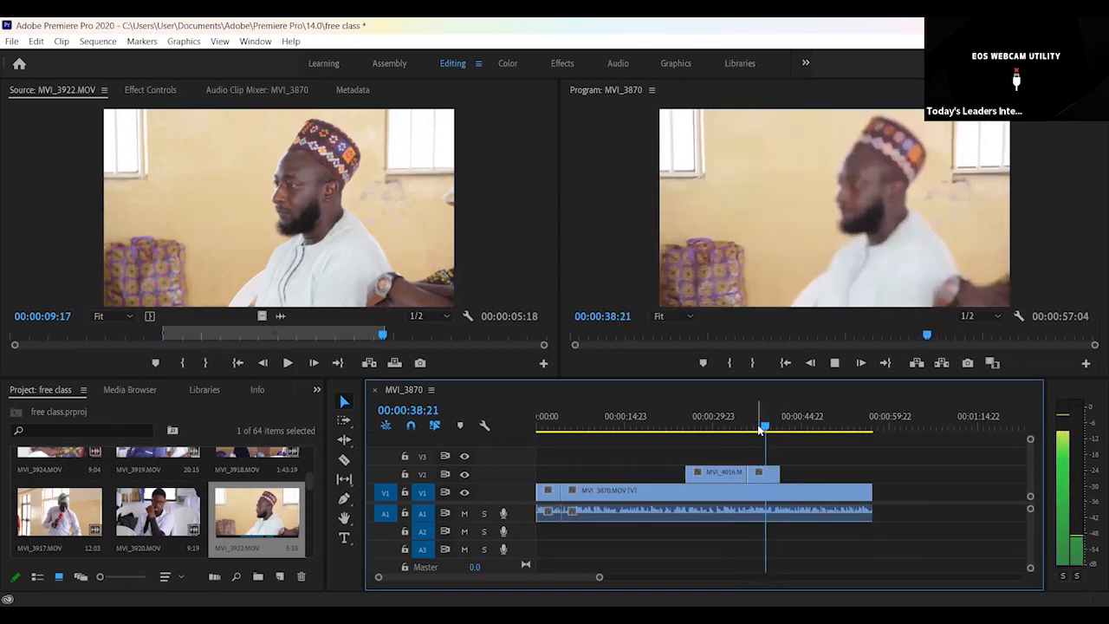
{"action": "key", "text": "space"}
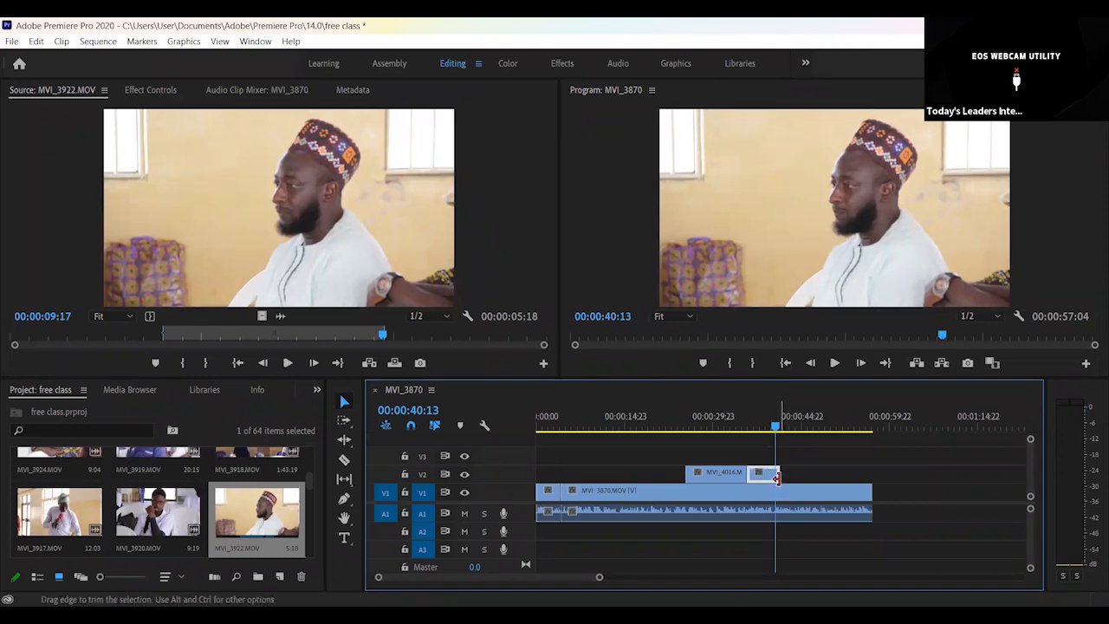
- Trim the end of the MVI_3922 overlay on V2 back to 00:00:40:13 and play that part of the sequence again
{"action": "left_click_drag", "start_coordinate": [777, 476], "coordinate": [770, 475]}
{"action": "left_click_drag", "start_coordinate": [774, 426], "coordinate": [758, 432]}
{"action": "key", "text": "space"}
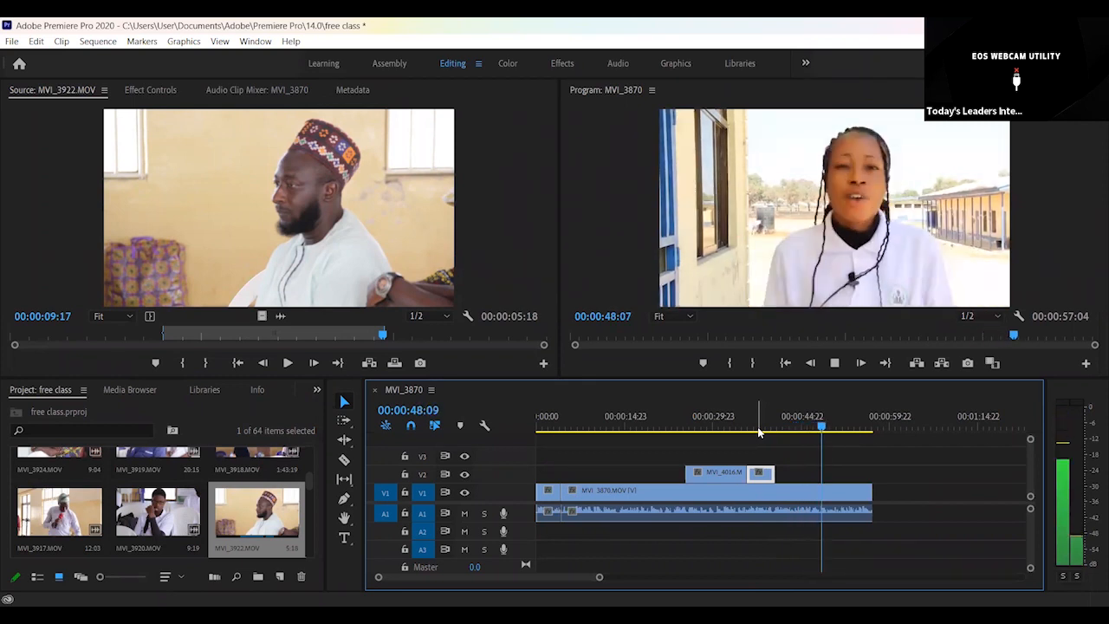
- Stop the sequence at 00:00:50:00, then open MVI_4038.MOV in the source view and preview it from its start to 00:00:05:20
{"action": "key", "text": "space"}
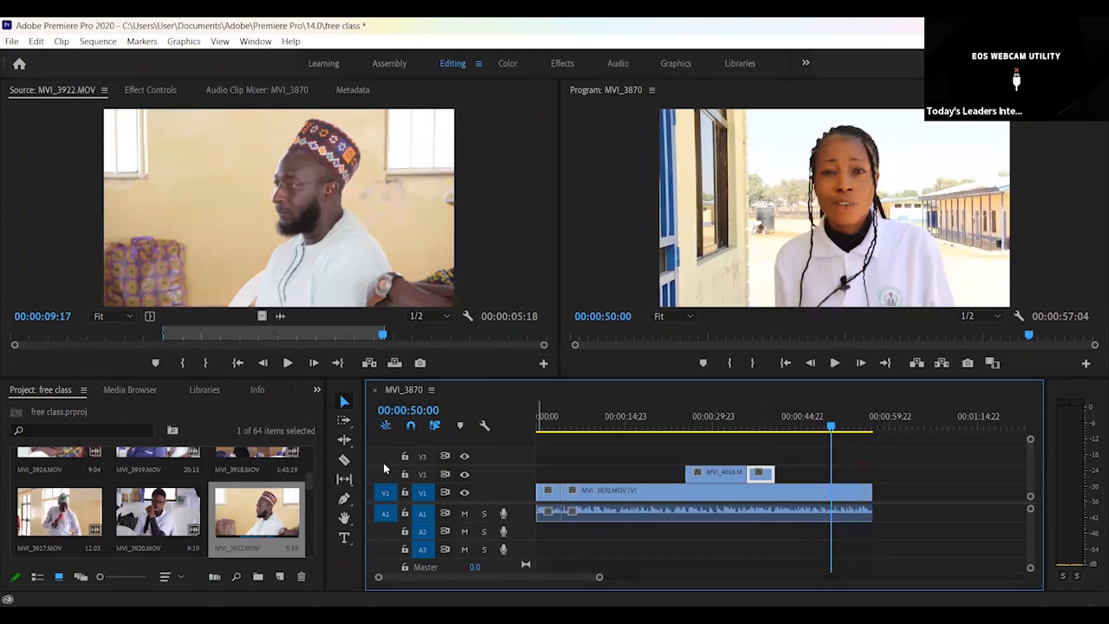
{"action": "left_click_drag", "start_coordinate": [310, 482], "coordinate": [312, 546]}
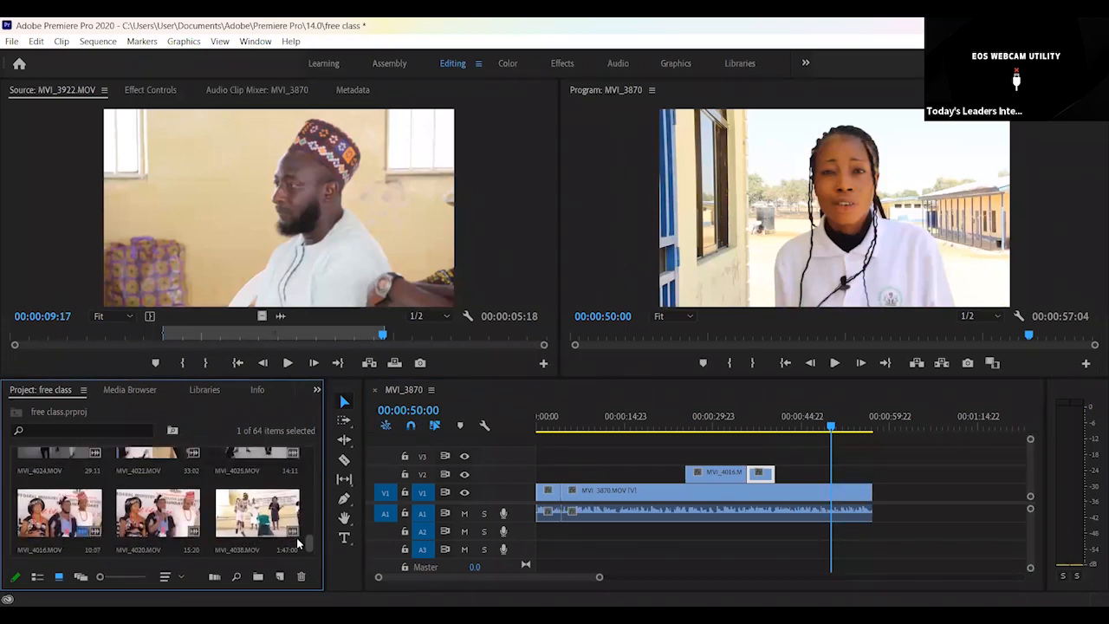
{"action": "double_click", "coordinate": [251, 507]}
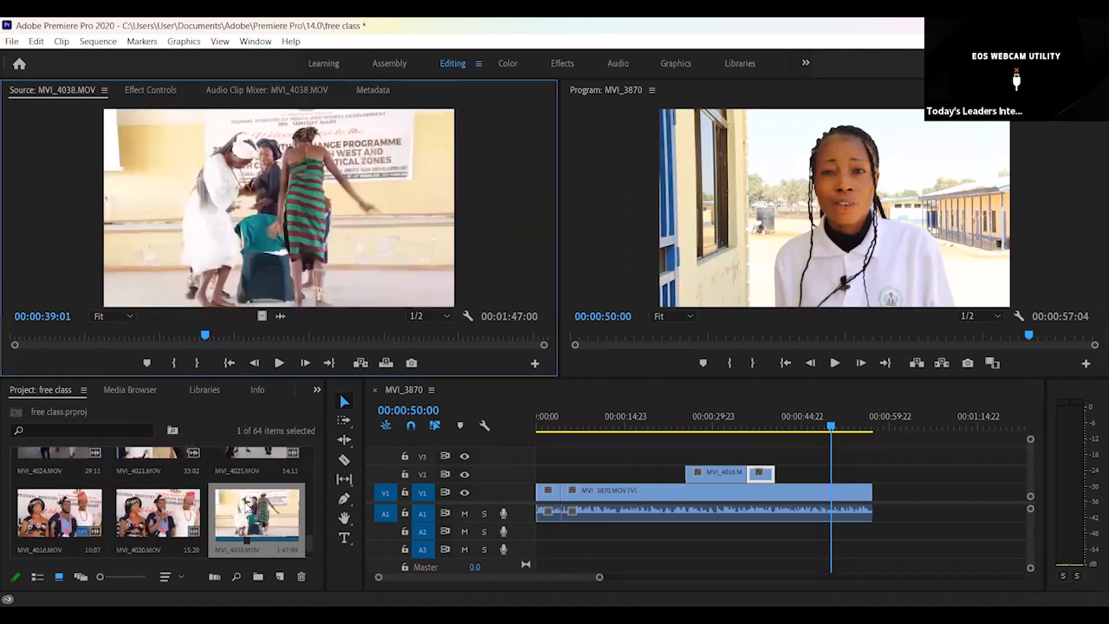
{"action": "left_click_drag", "start_coordinate": [192, 336], "coordinate": [2, 333]}
{"action": "key", "text": "space"}
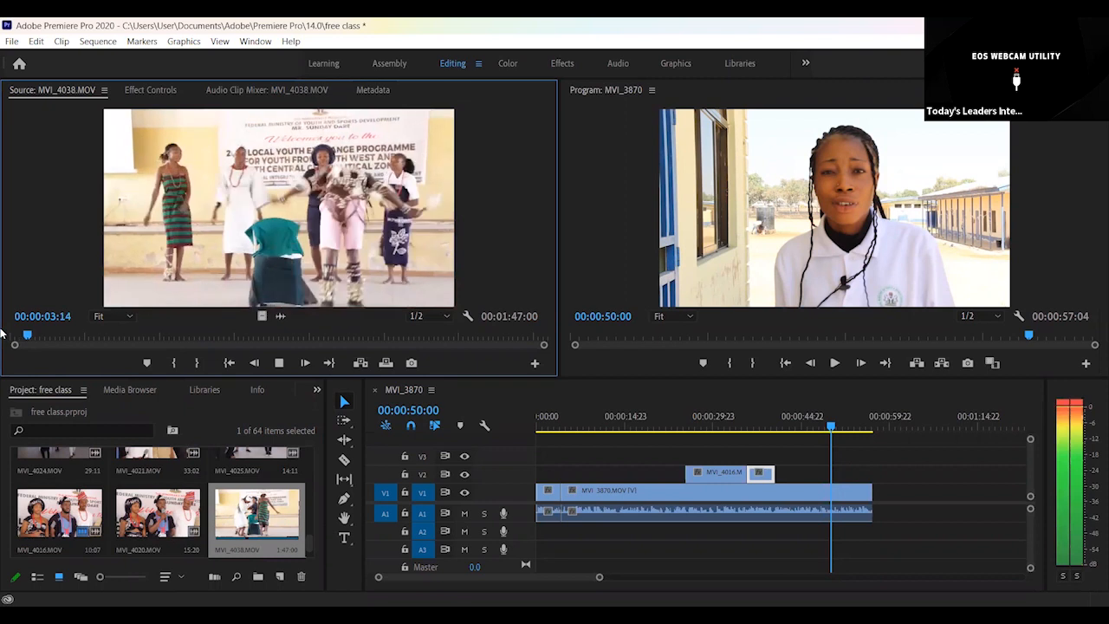
{"action": "key", "text": "space"}
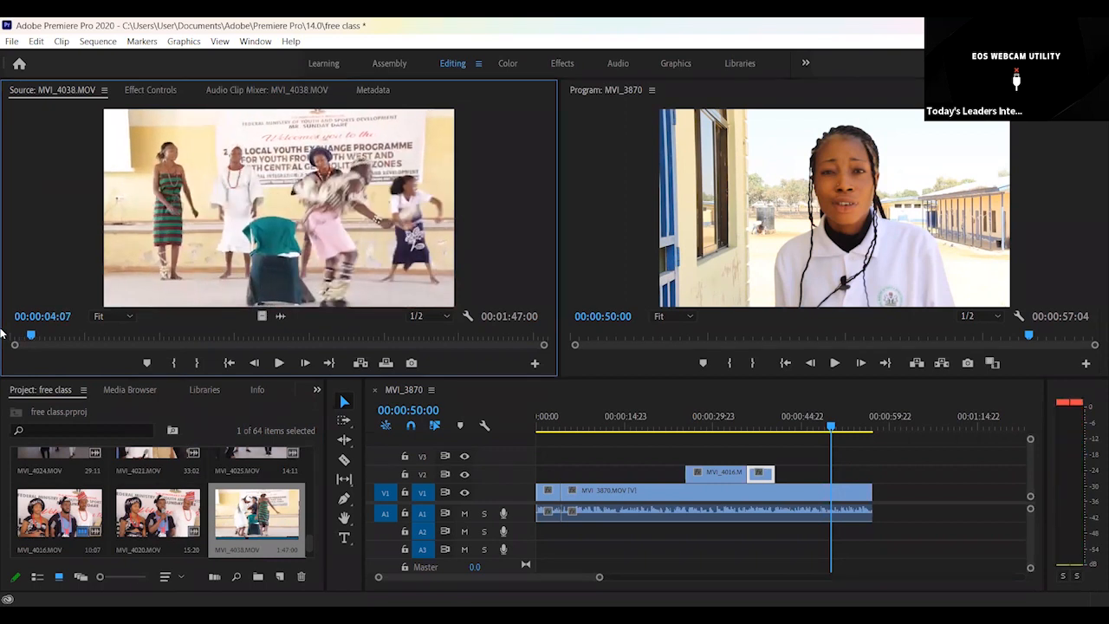
{"action": "key", "text": "space"}
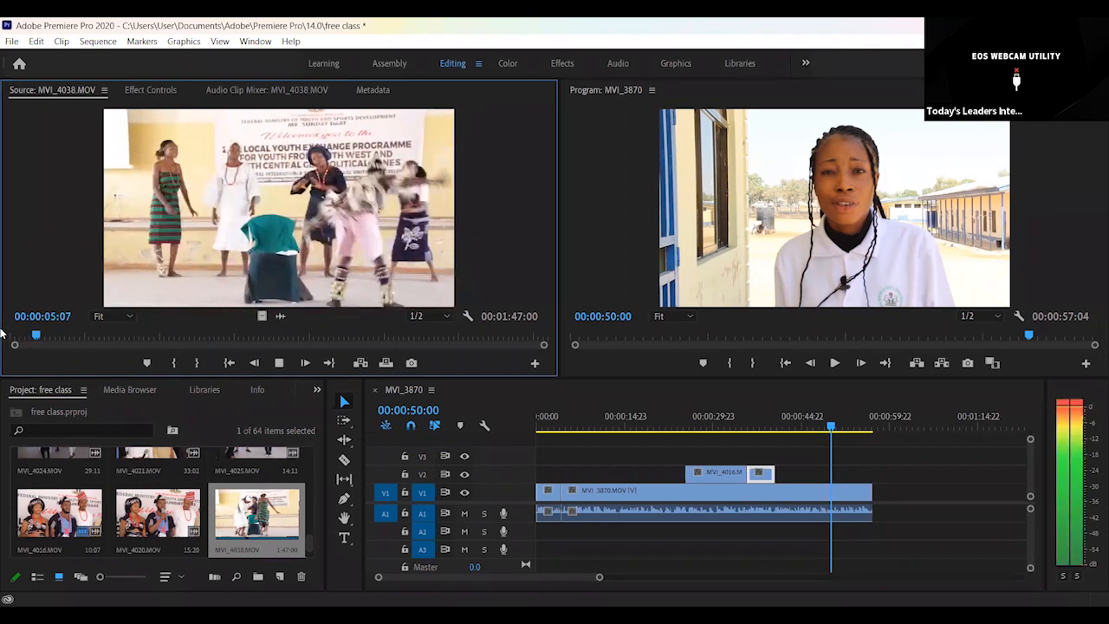
{"action": "key", "text": "space"}
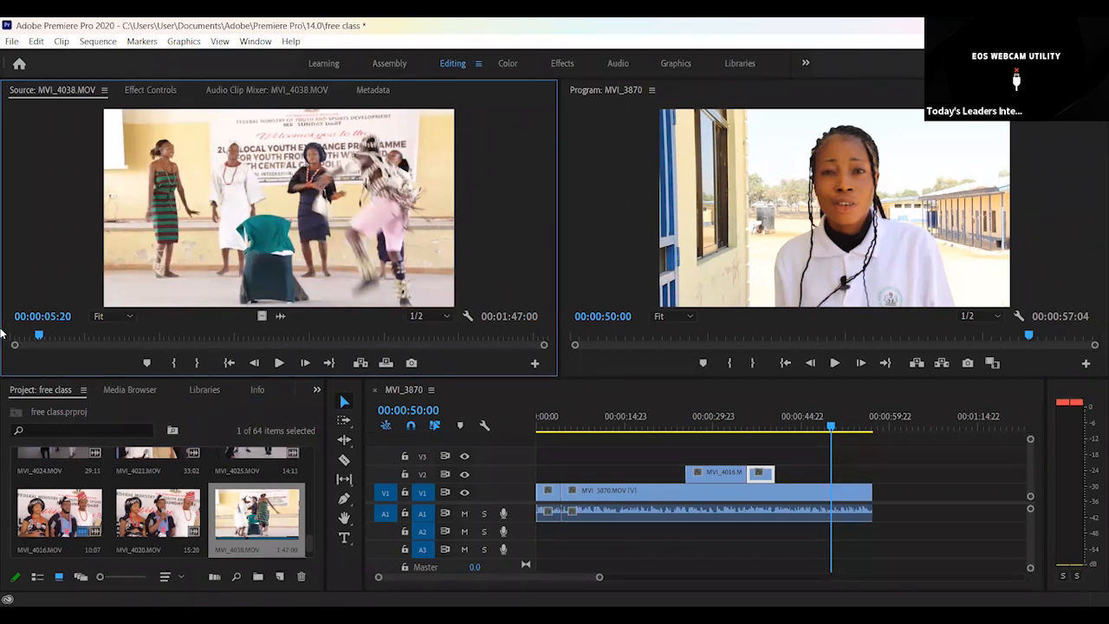
- Step MVI_4038.MOV back frame by frame to 00:00:05:12 and mark its In point there
{"action": "key", "text": "Left"}
{"action": "key", "text": "Left"}
{"action": "key", "text": "Left"}
{"action": "key", "text": "Left"}
{"action": "key", "text": "Left"}
{"action": "key", "text": "Left"}
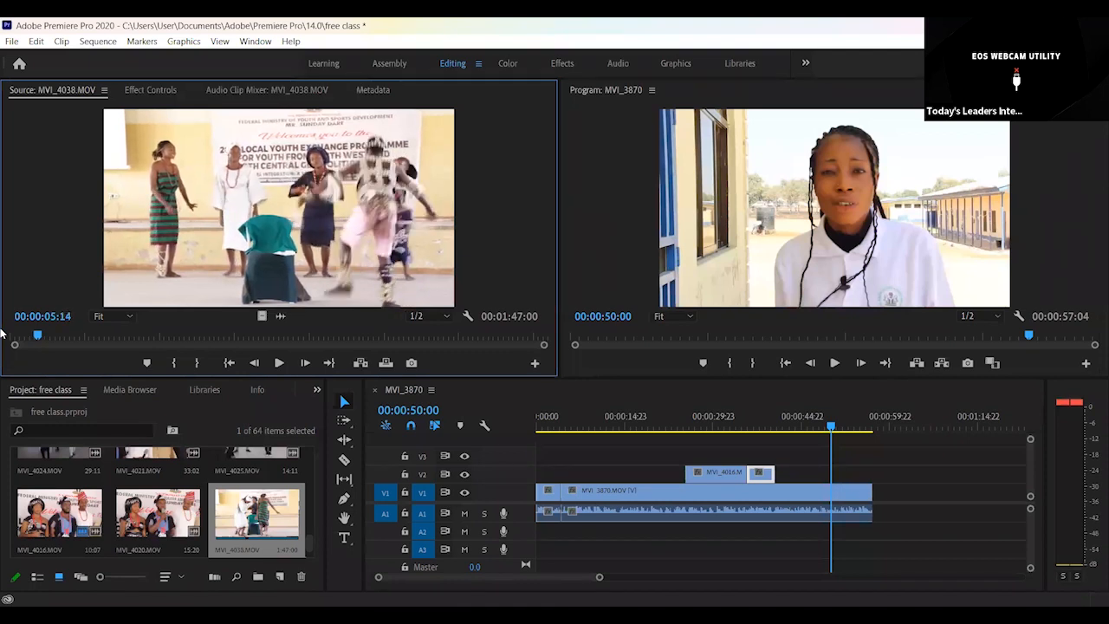
{"action": "key", "text": "Left"}
{"action": "key", "text": "Left"}
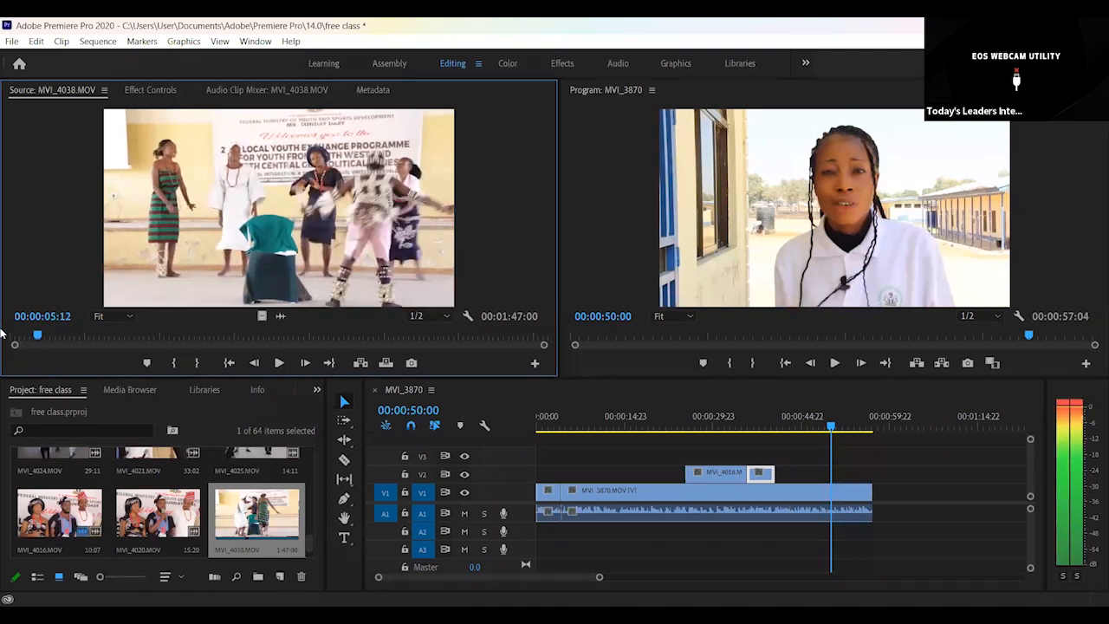
{"action": "key", "text": "i"}
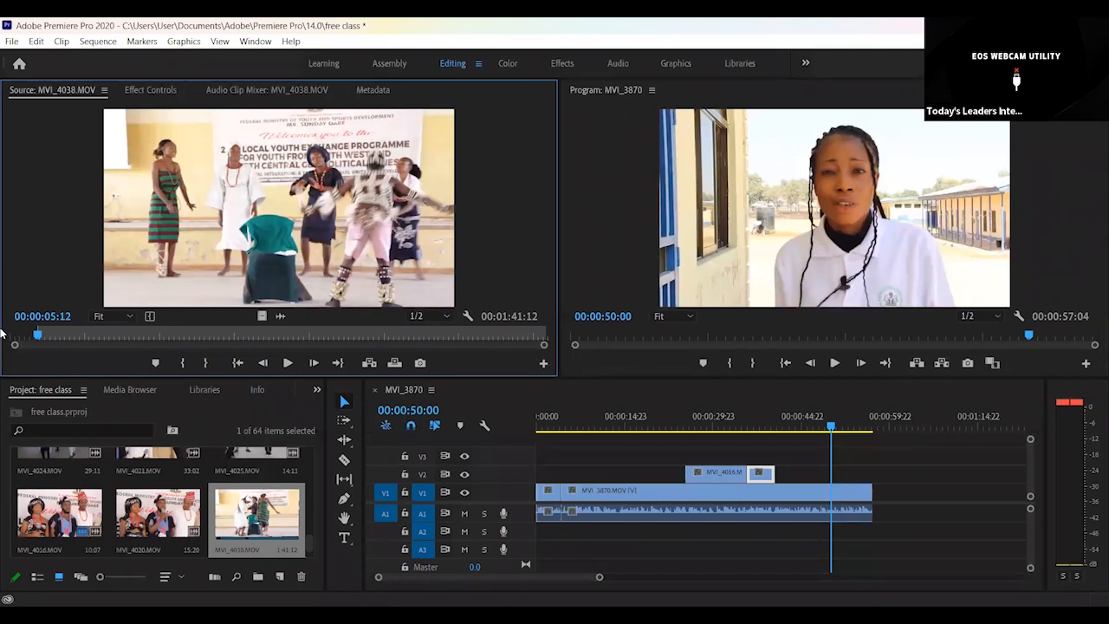
- Play MVI_4038.MOV onward from its In point and mark the Out point at 00:00:15:15
{"action": "key", "text": "space"}
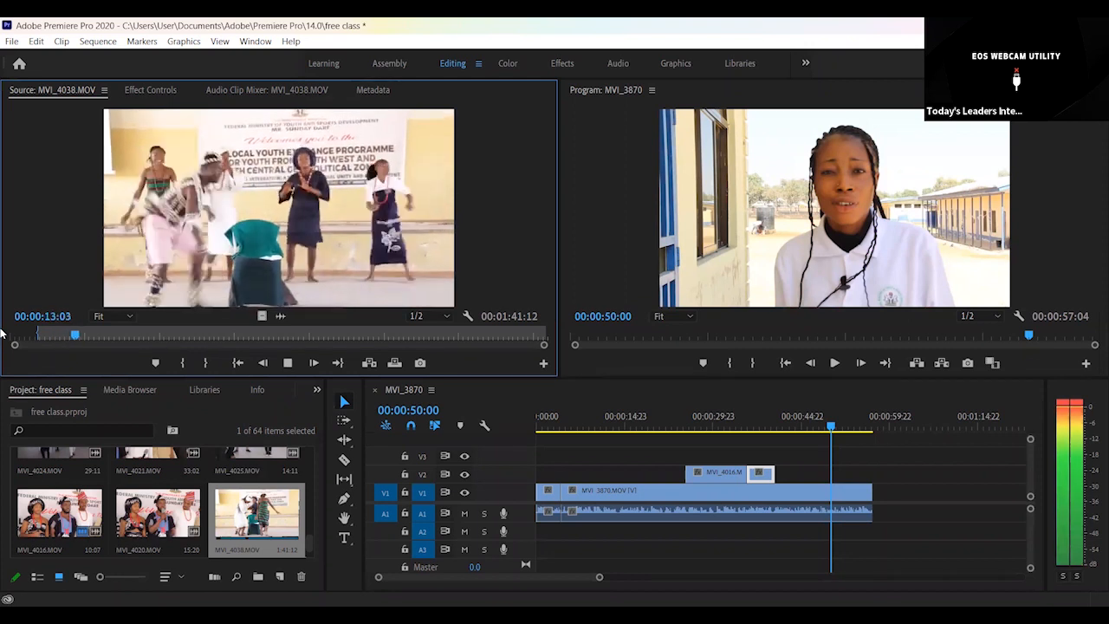
{"action": "key", "text": "space"}
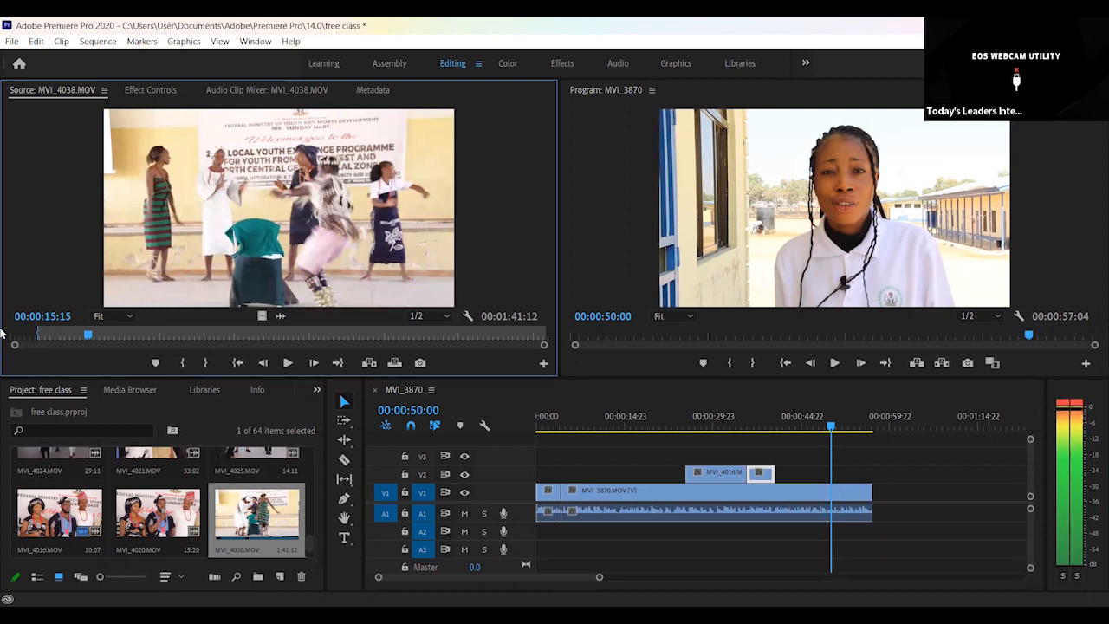
{"action": "key", "text": "o"}
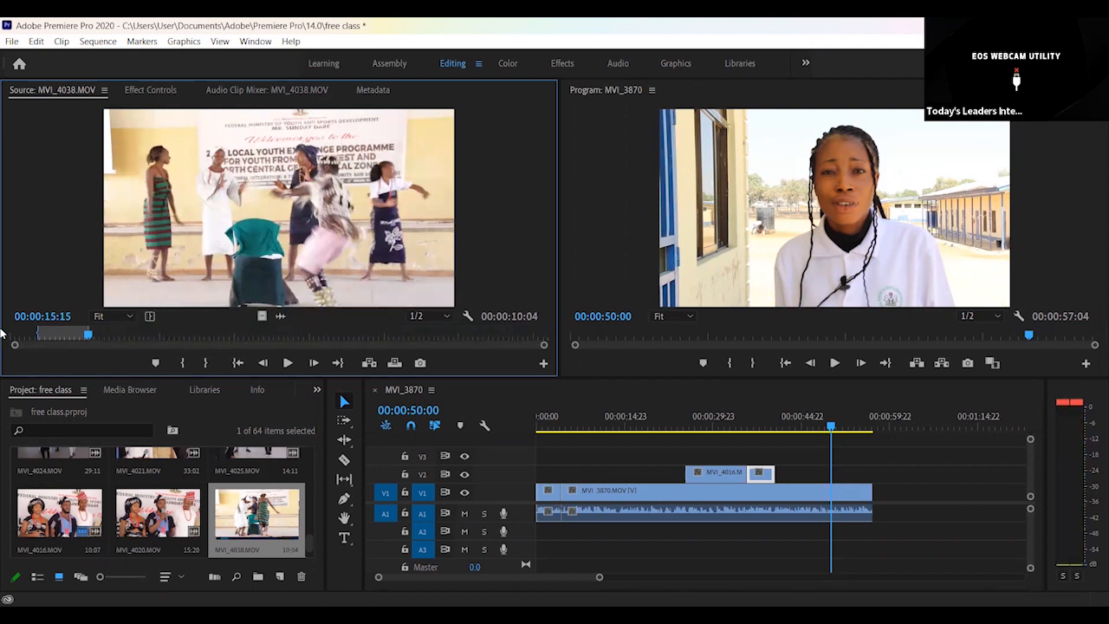
{"action": "left_click_drag", "start_coordinate": [290, 272], "coordinate": [835, 474]}
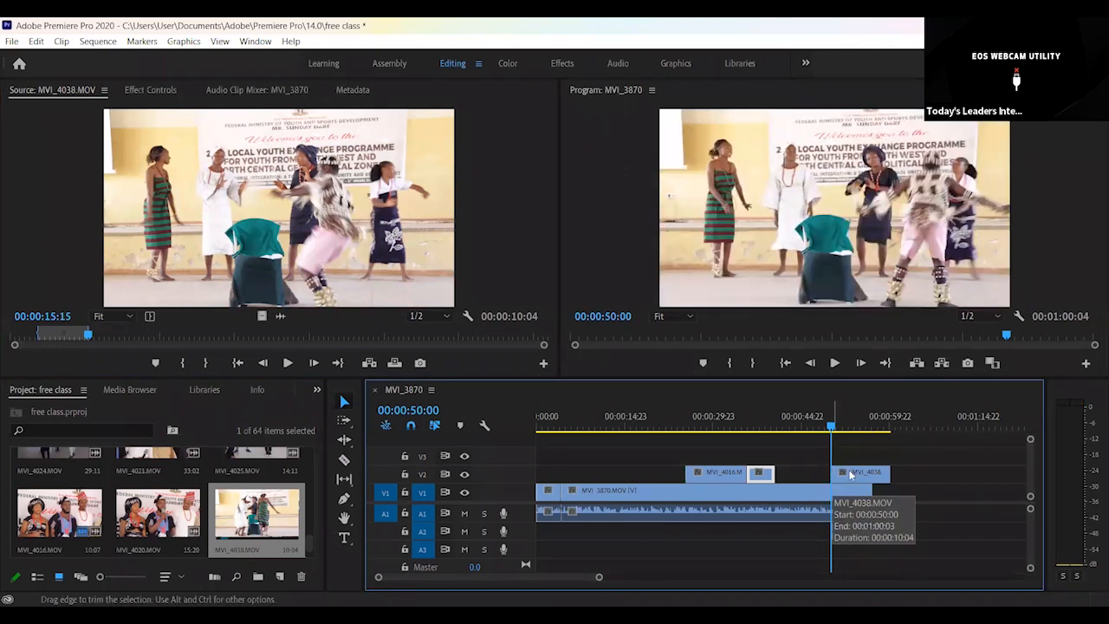
{"action": "left_click", "coordinate": [860, 473]}
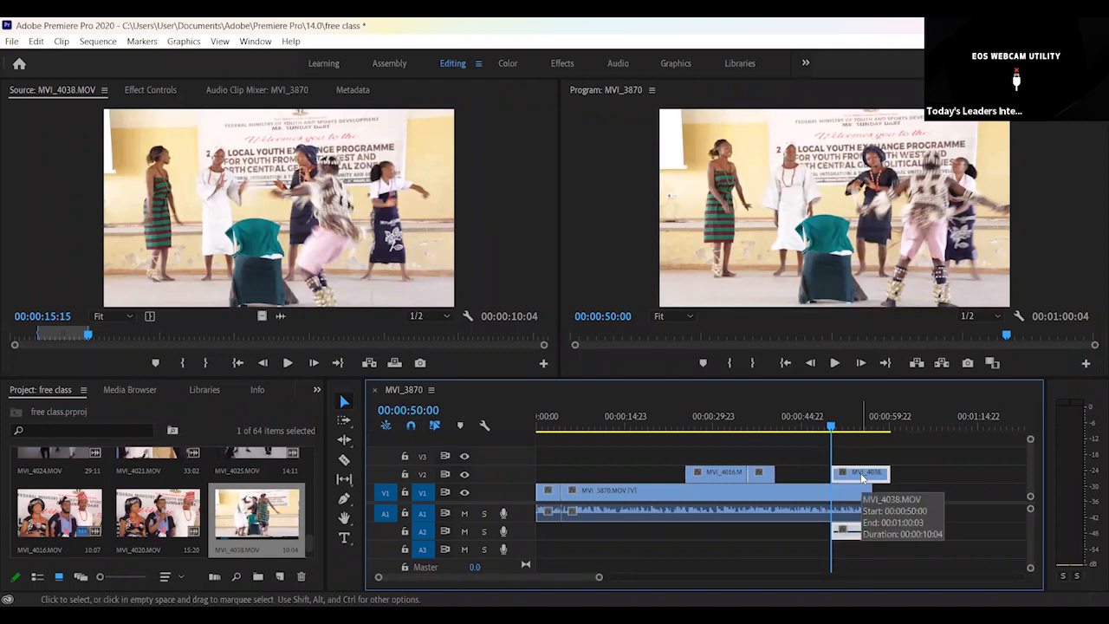
{"action": "key", "text": "Delete"}
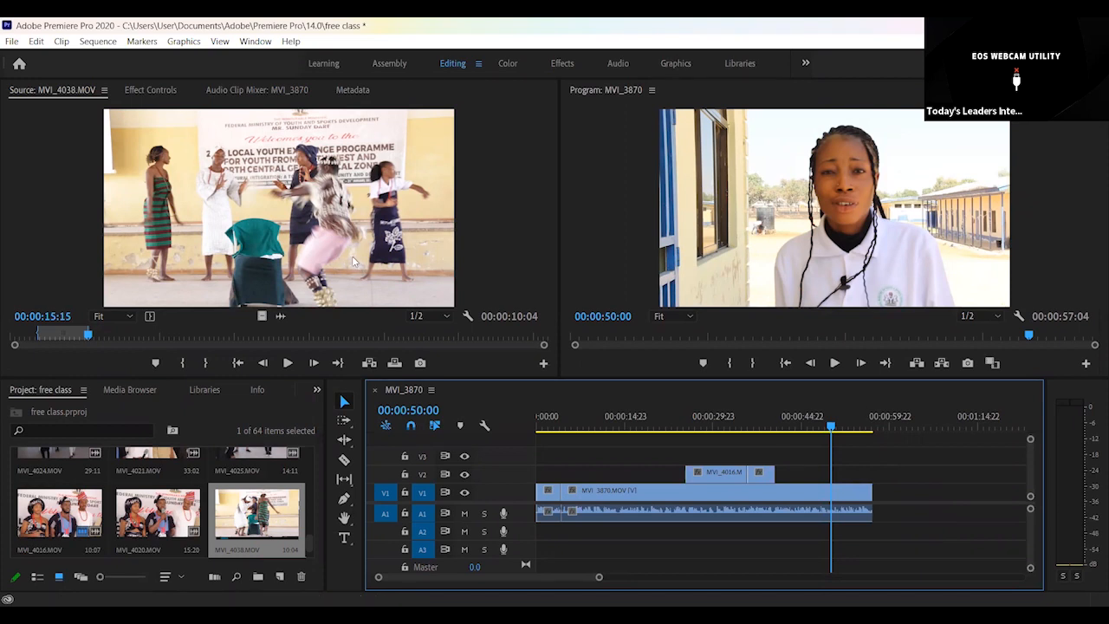
- Place the marked MVI_4038 section with its audio on V2 and A2 at 00:00:50:00 and play it to 00:00:57:15
{"action": "left_click_drag", "start_coordinate": [352, 258], "coordinate": [837, 471]}
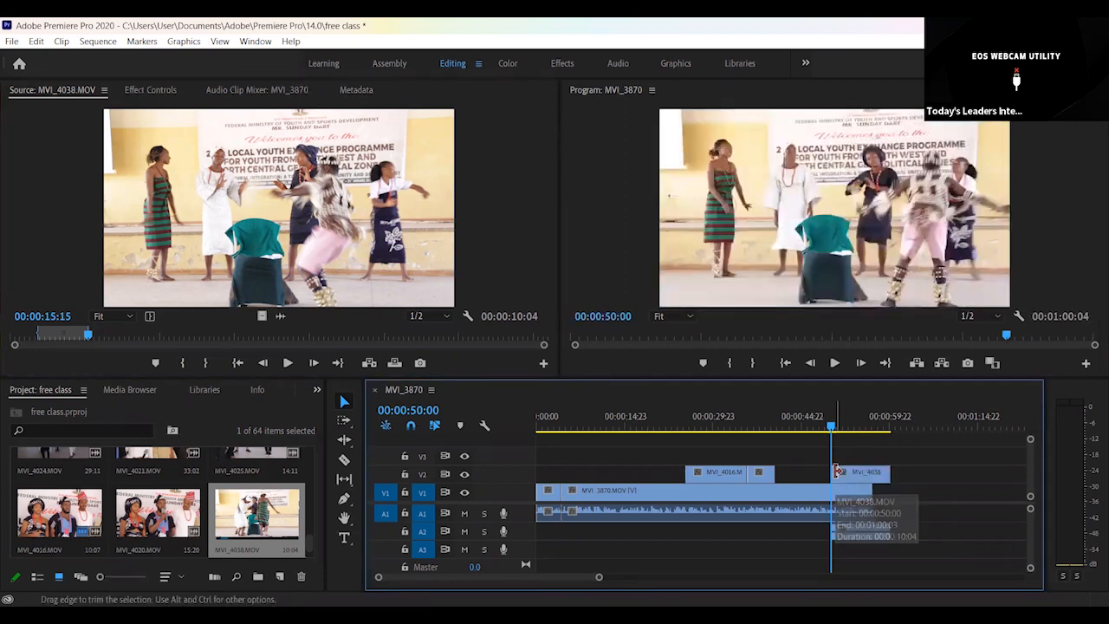
{"action": "key", "text": "space"}
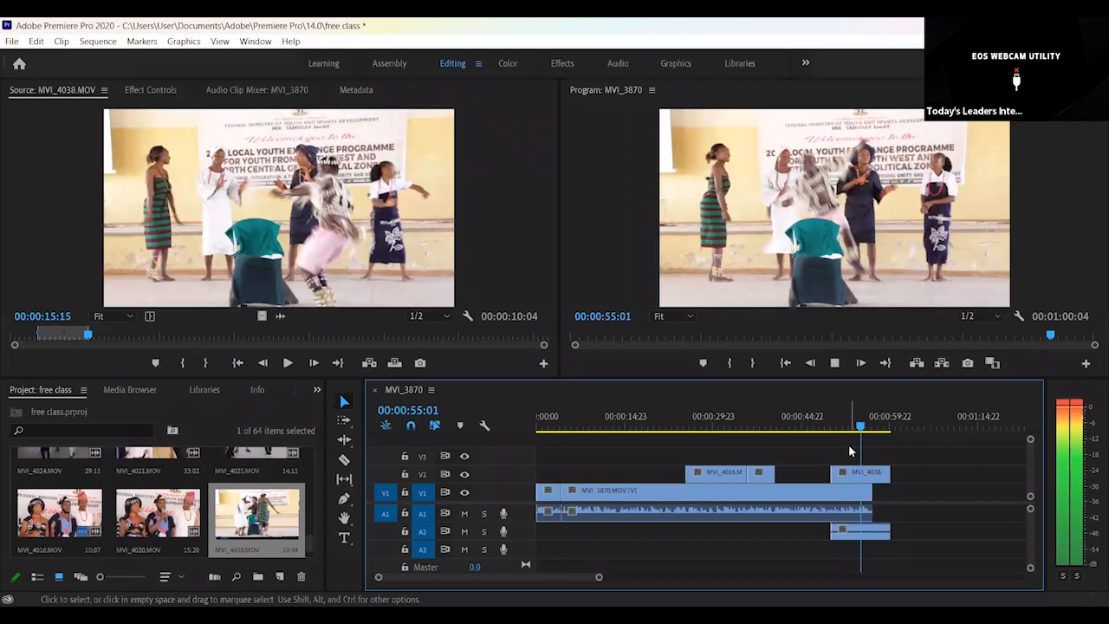
{"action": "key", "text": "space"}
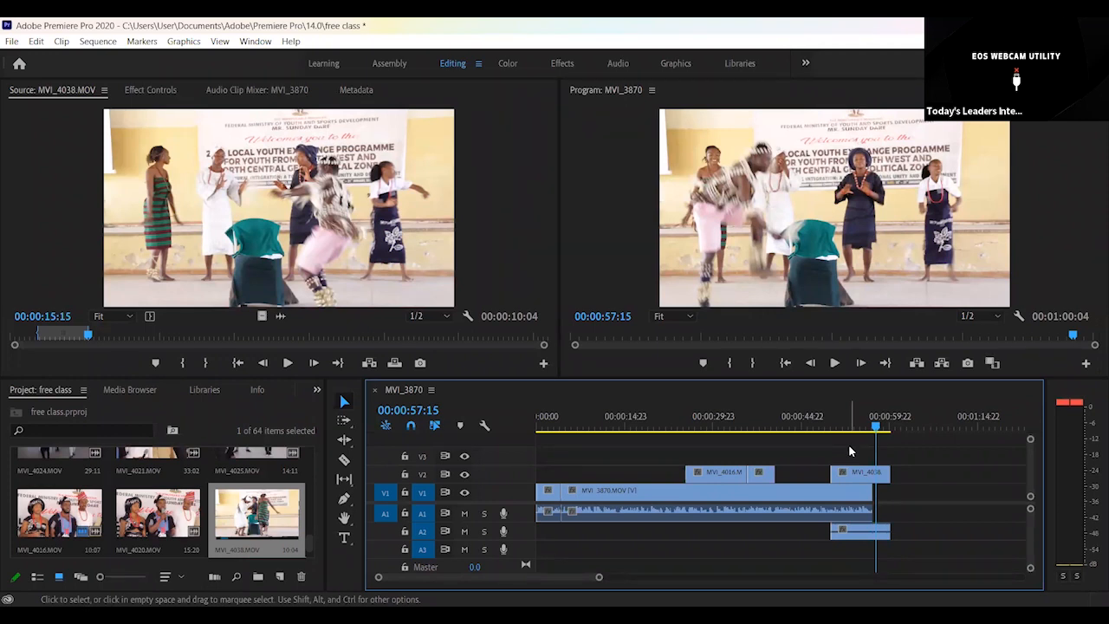
- Unlink the MVI_4038 clip's video and audio, and trim the start of its A2 audio to the end of the interview clip
{"action": "left_click", "coordinate": [847, 421]}
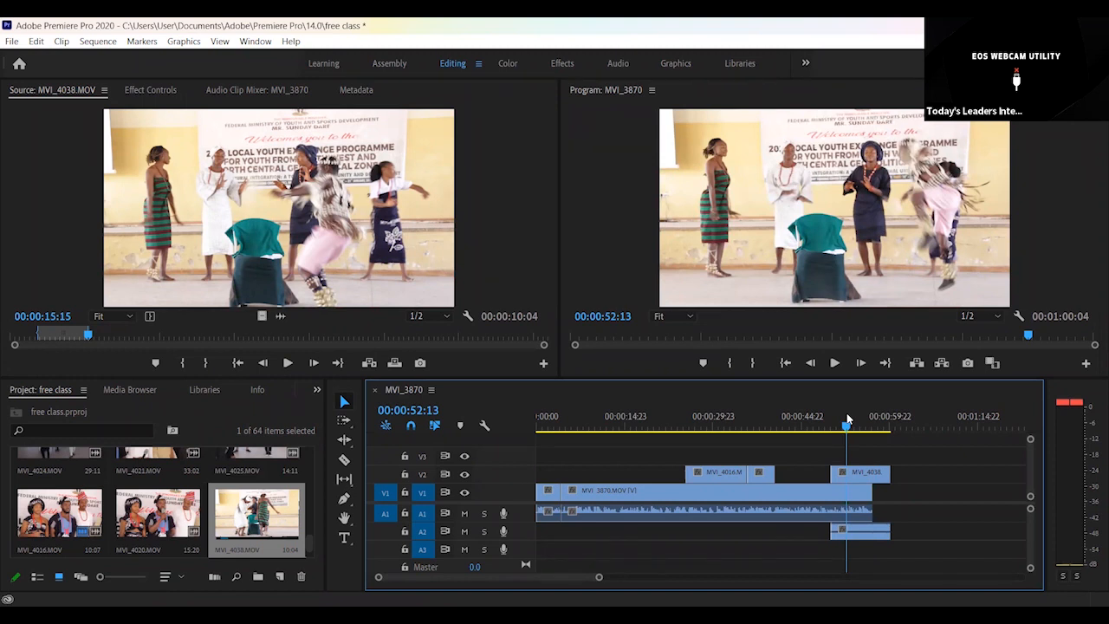
{"action": "left_click", "coordinate": [863, 479]}
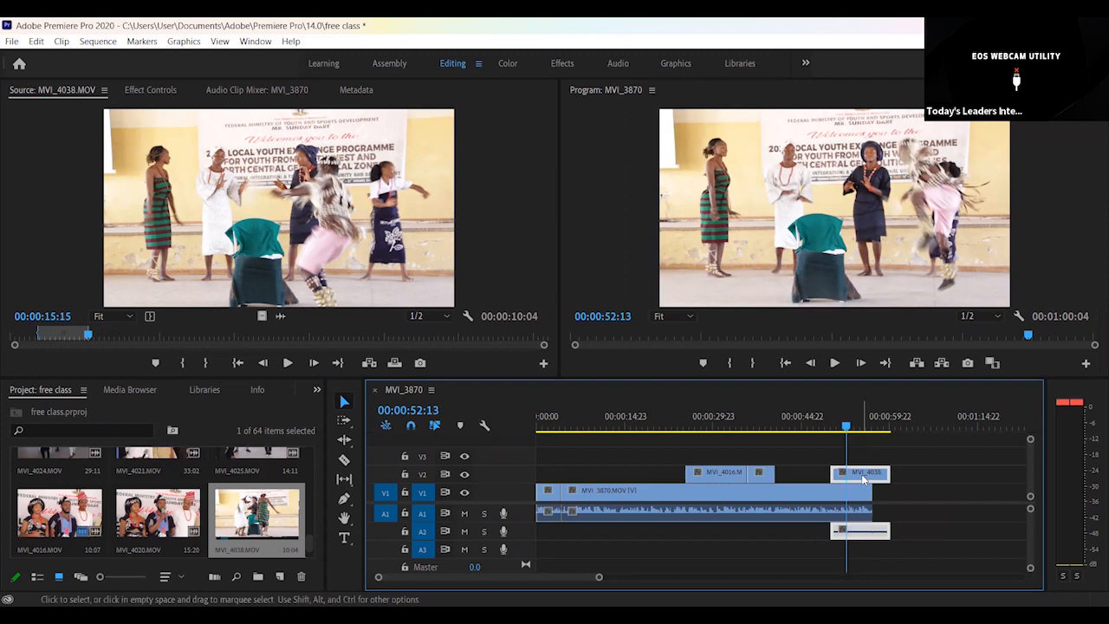
{"action": "right_click", "coordinate": [863, 479]}
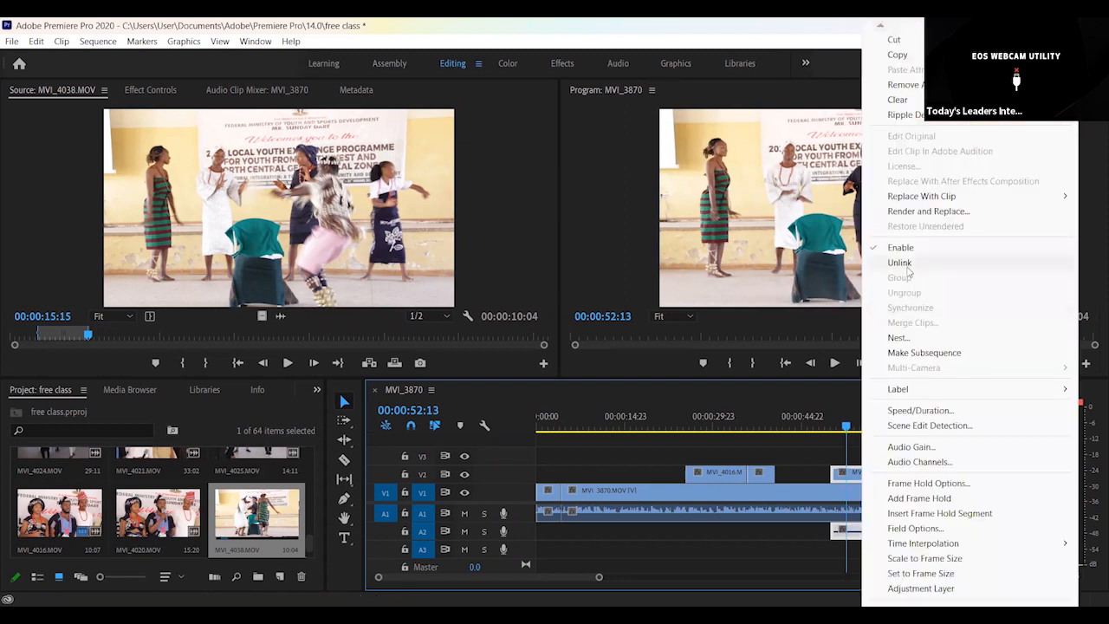
{"action": "left_click", "coordinate": [906, 266]}
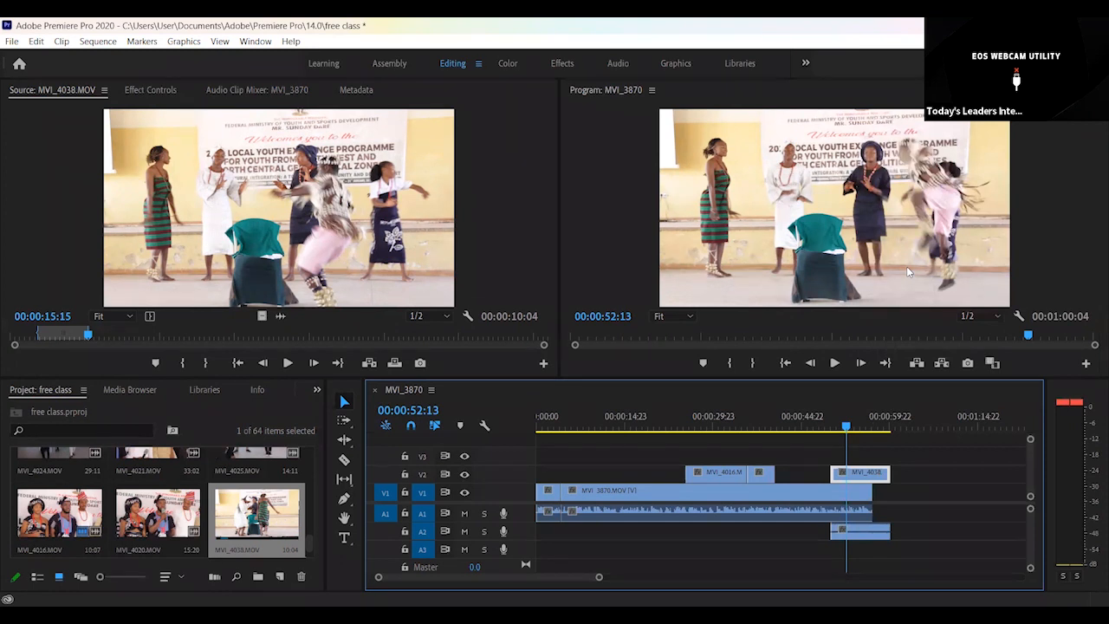
{"action": "left_click", "coordinate": [856, 532]}
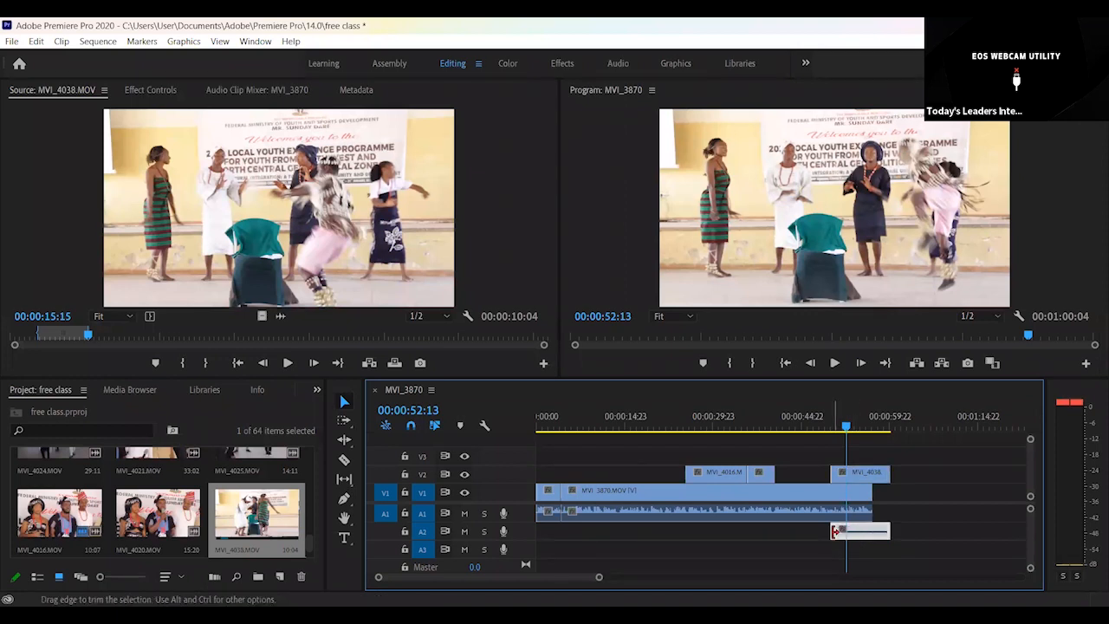
{"action": "left_click_drag", "start_coordinate": [838, 532], "coordinate": [873, 535]}
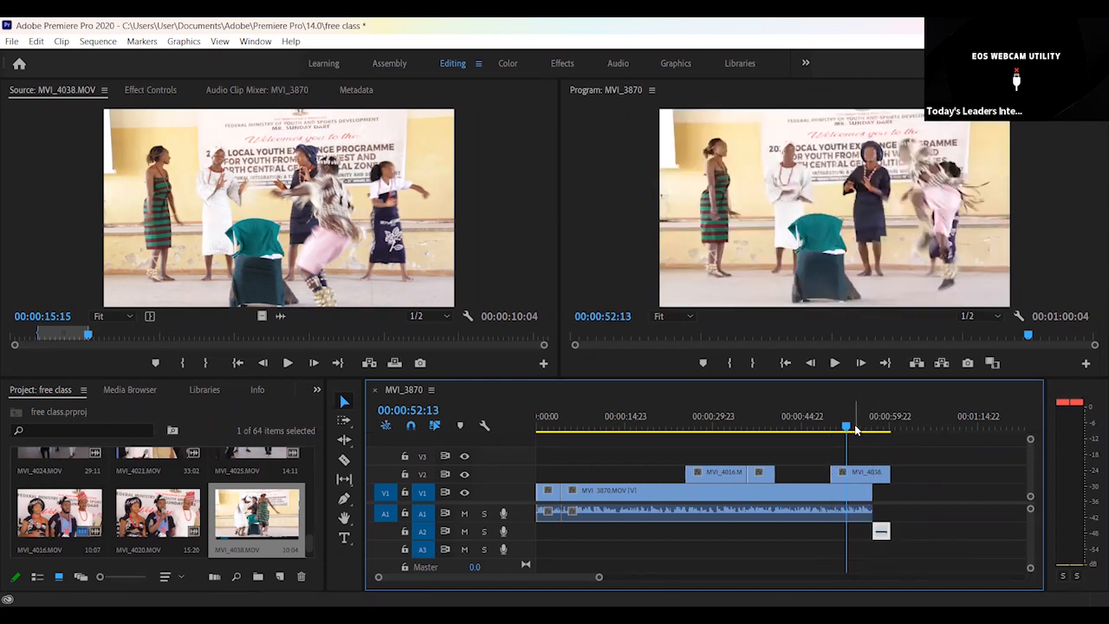
- Play the sequence from 00:00:49:02 into the MVI_4038 overlay, and replay from 00:00:51:07 to 00:00:57:20 to check the audio handover
{"action": "left_click_drag", "start_coordinate": [850, 428], "coordinate": [828, 427]}
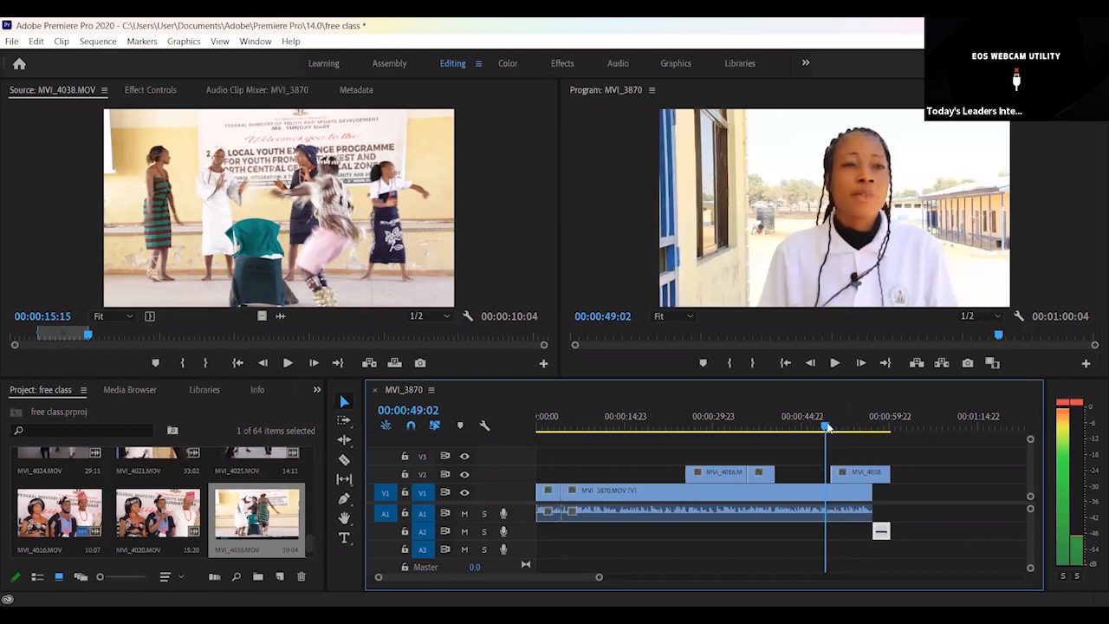
{"action": "key", "text": "space"}
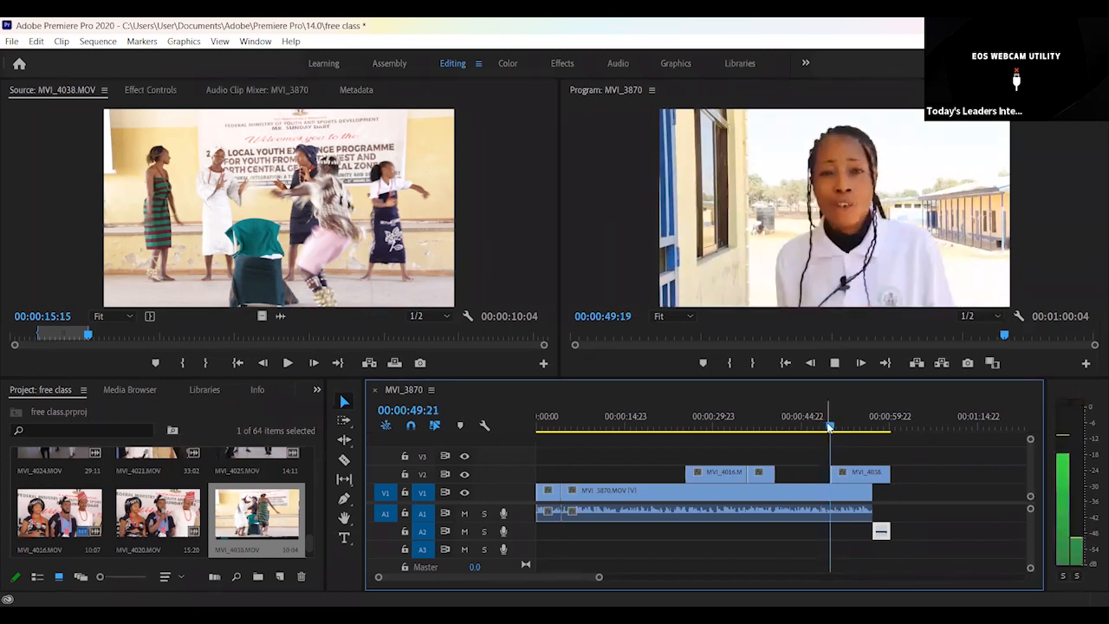
{"action": "left_click", "coordinate": [838, 425]}
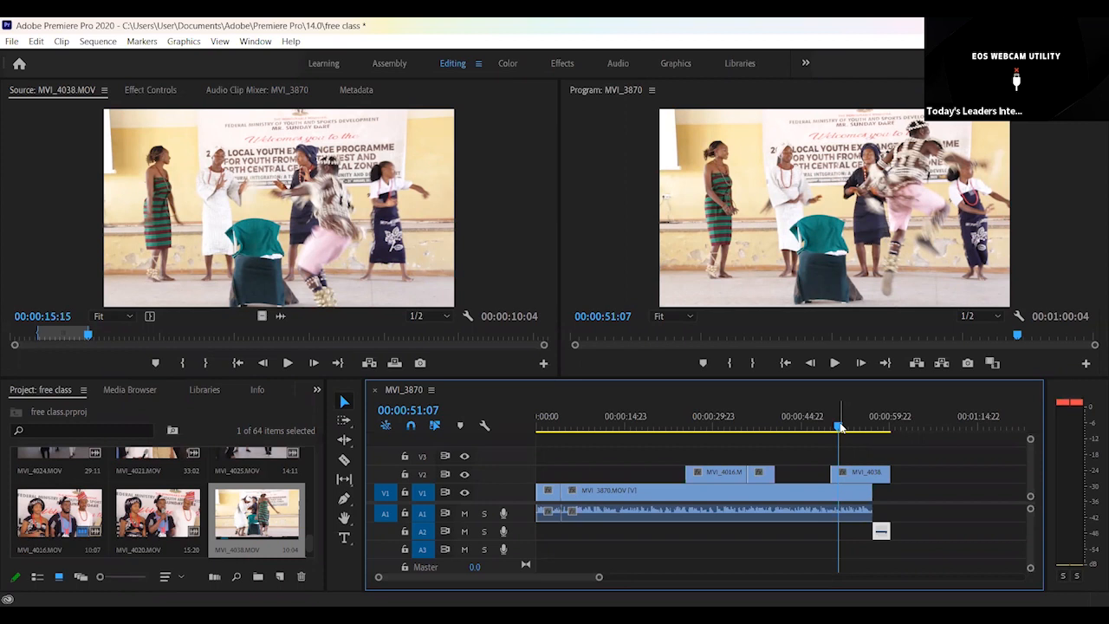
{"action": "key", "text": "space"}
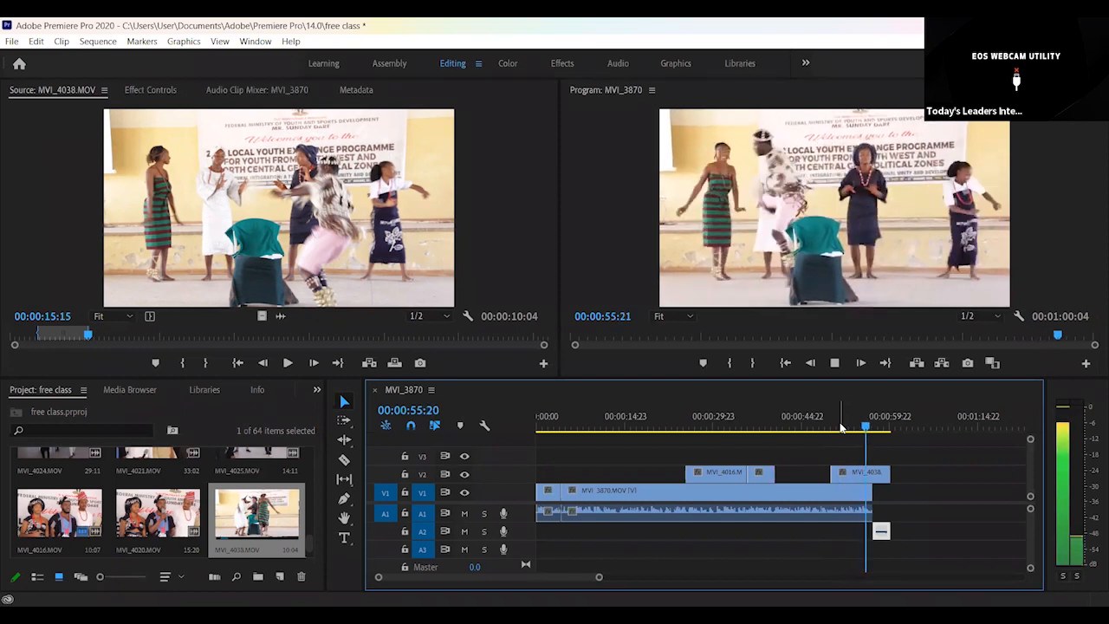
{"action": "key", "text": "space"}
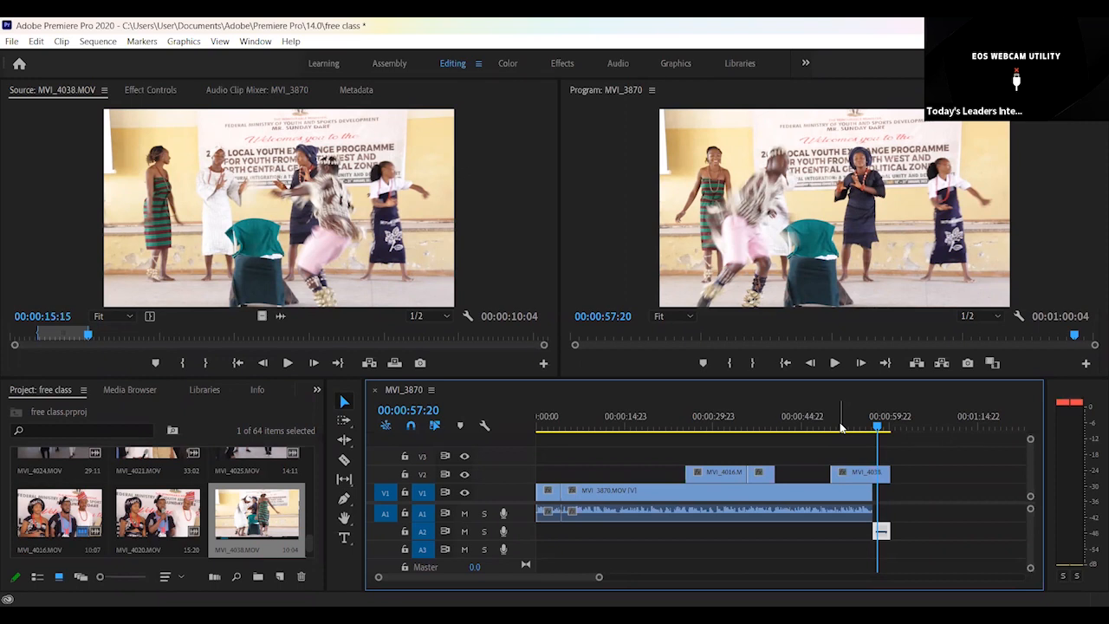
- Apply the Constant Power audio crossfade to the start of the MVI_4038 audio clip on A2
{"action": "left_click", "coordinate": [317, 392]}
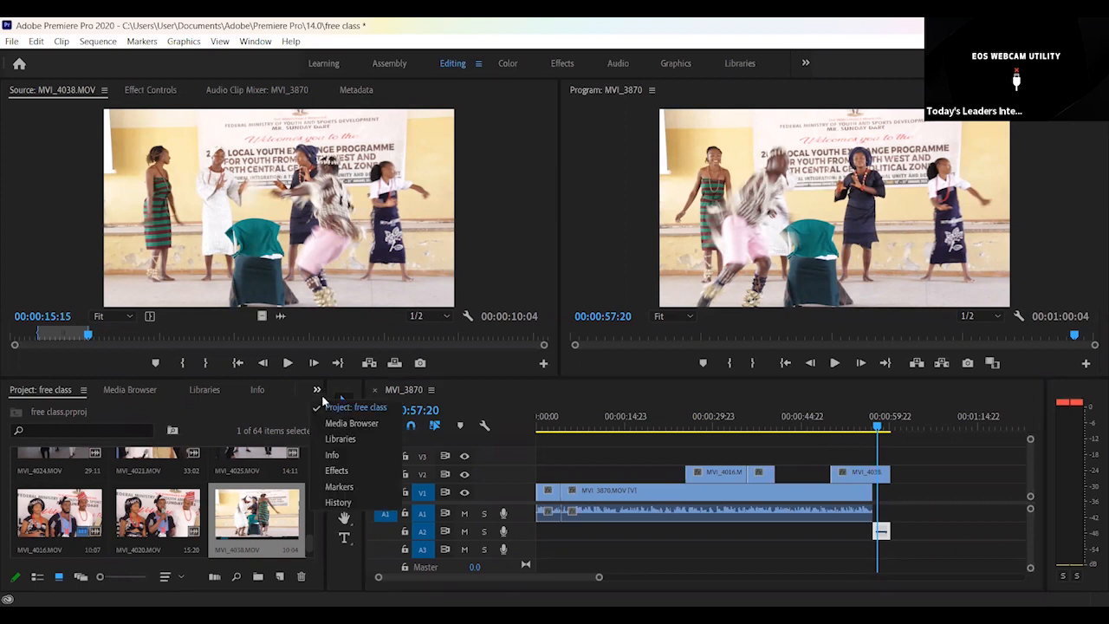
{"action": "left_click", "coordinate": [336, 472]}
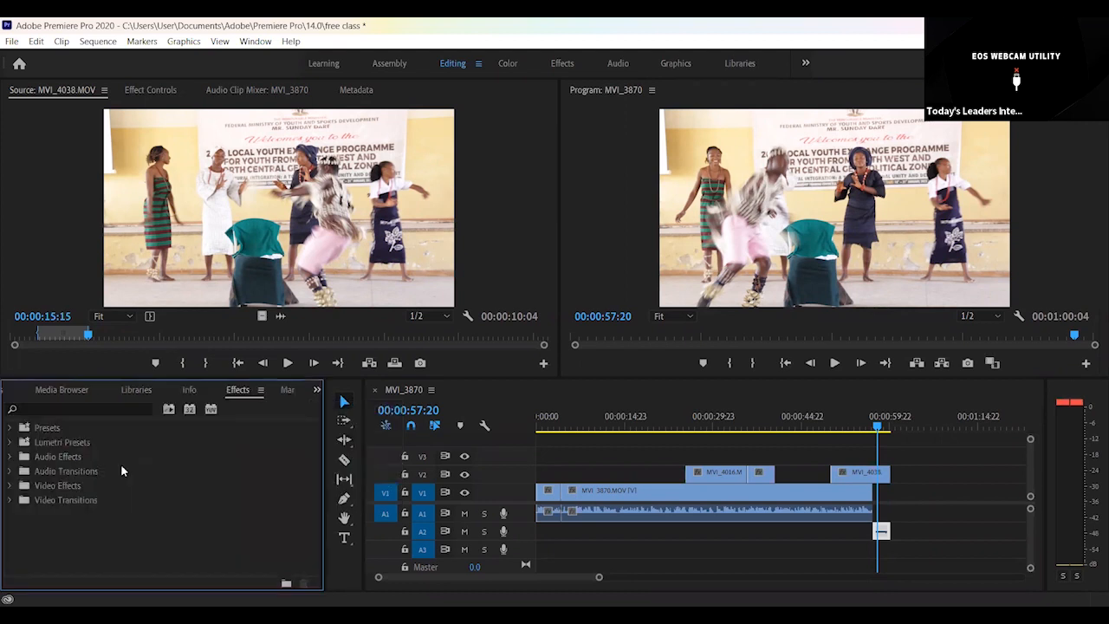
{"action": "left_click", "coordinate": [10, 471]}
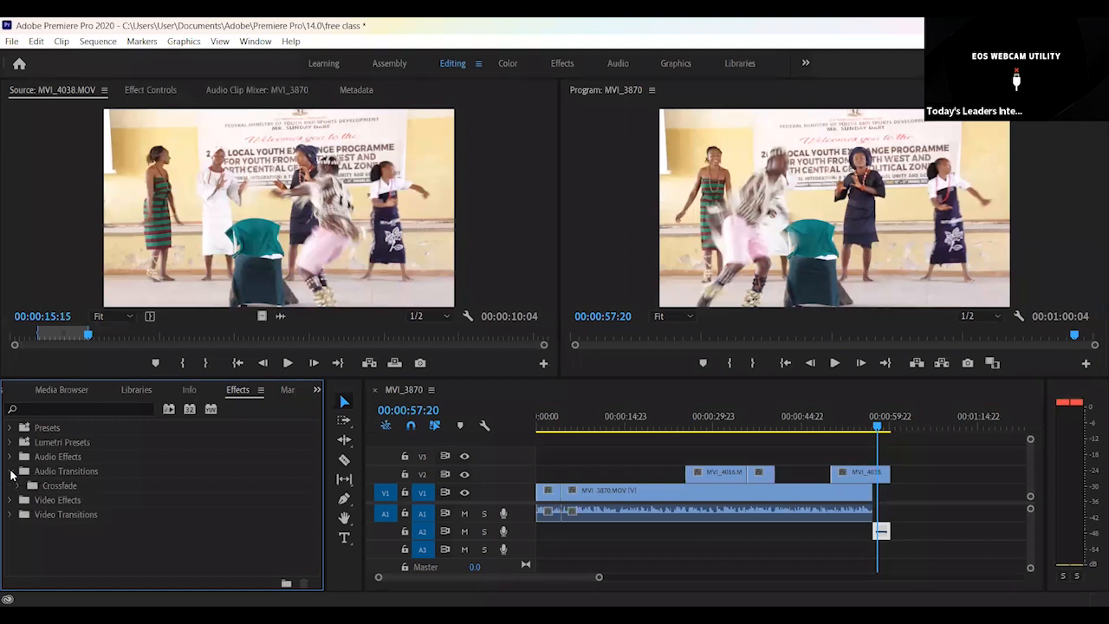
{"action": "left_click", "coordinate": [18, 485]}
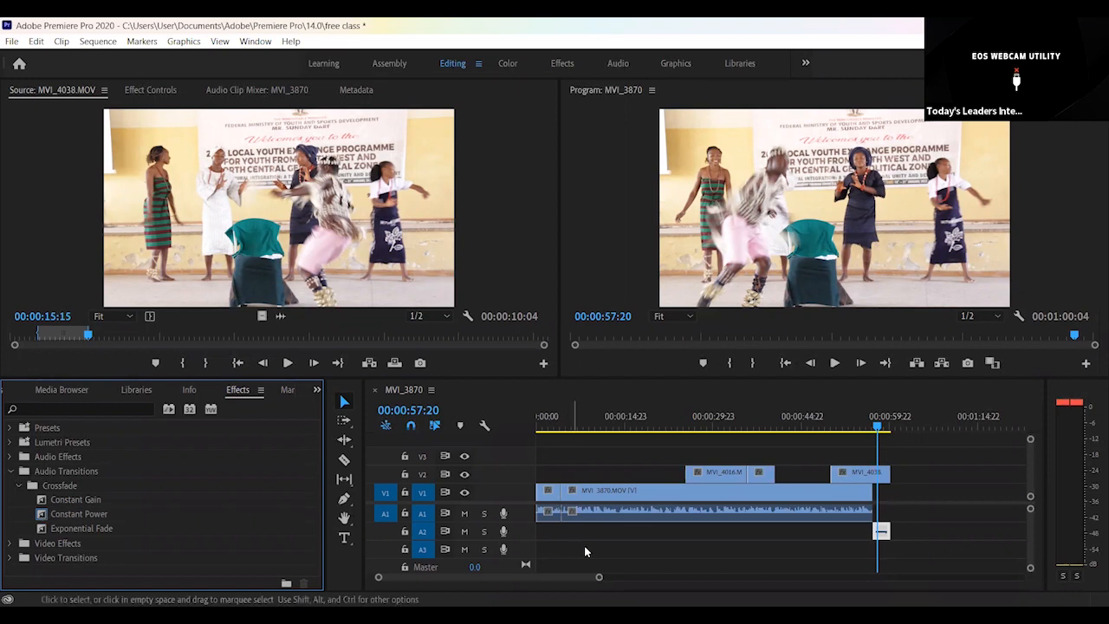
{"action": "left_click_drag", "start_coordinate": [600, 580], "coordinate": [554, 581]}
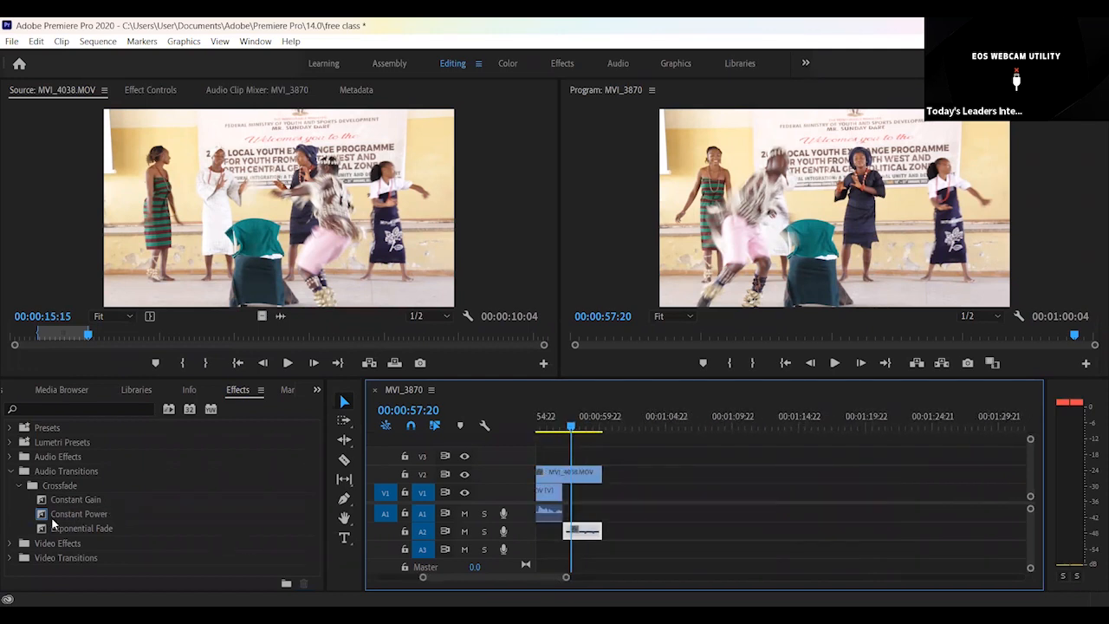
{"action": "left_click", "coordinate": [41, 517]}
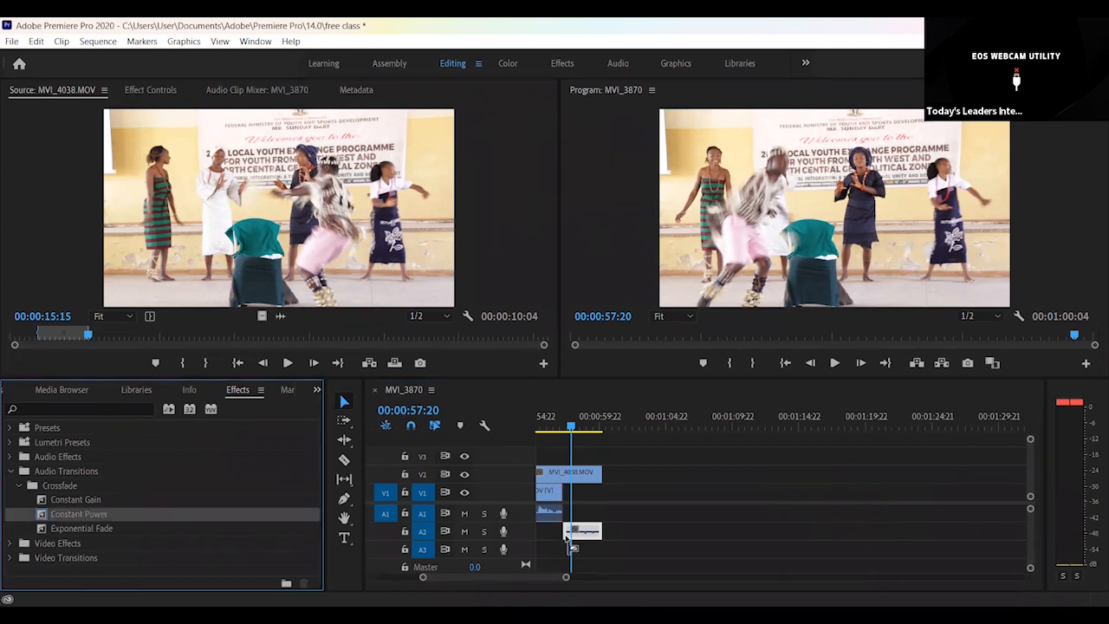
- Play the sequence across the A2 audio's start to 00:00:58:19 to check the crossfade
{"action": "left_click_drag", "start_coordinate": [570, 425], "coordinate": [545, 426]}
{"action": "key", "text": "backslash"}
{"action": "key", "text": "space"}
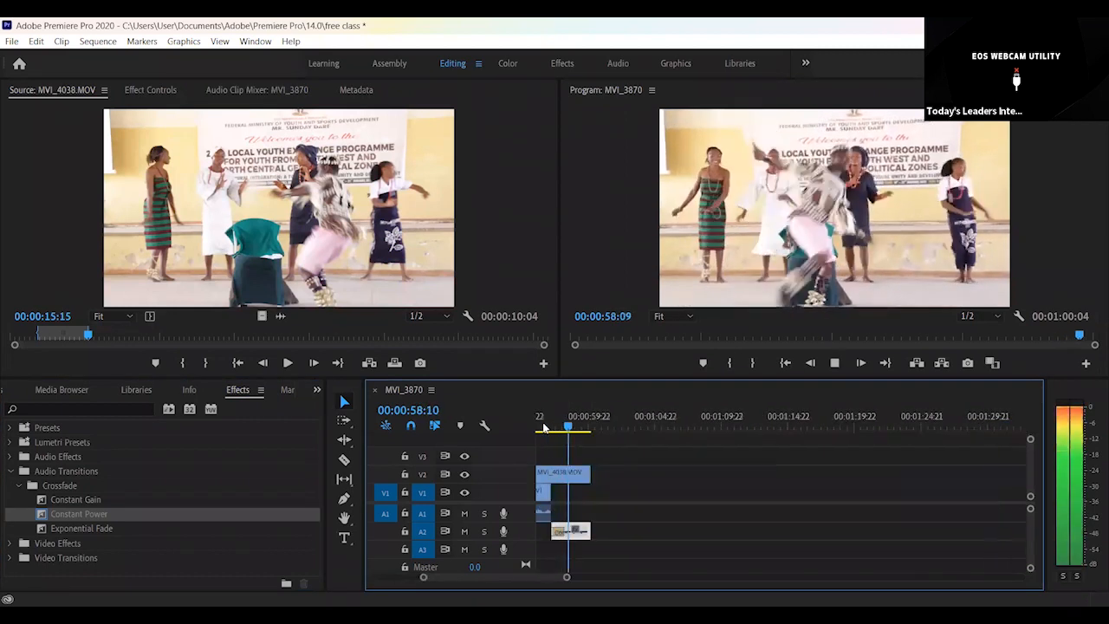
{"action": "key", "text": "space"}
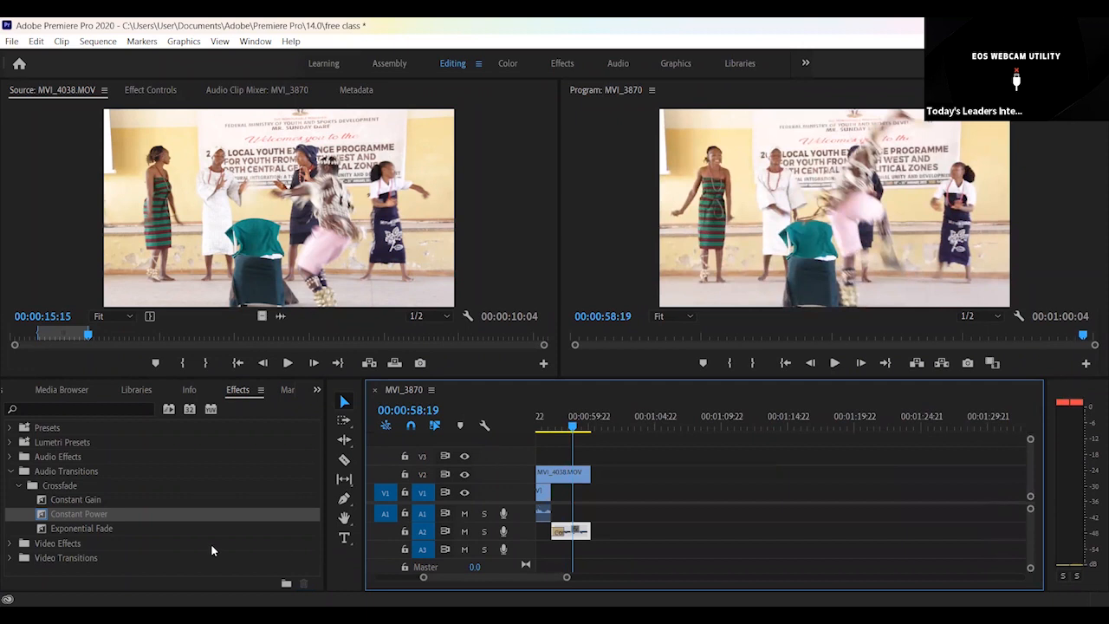
- Apply Constant Power to the end of the interview audio on A1 and play from 00:00:55:22 to the sequence's end
{"action": "left_click_drag", "start_coordinate": [47, 517], "coordinate": [544, 513]}
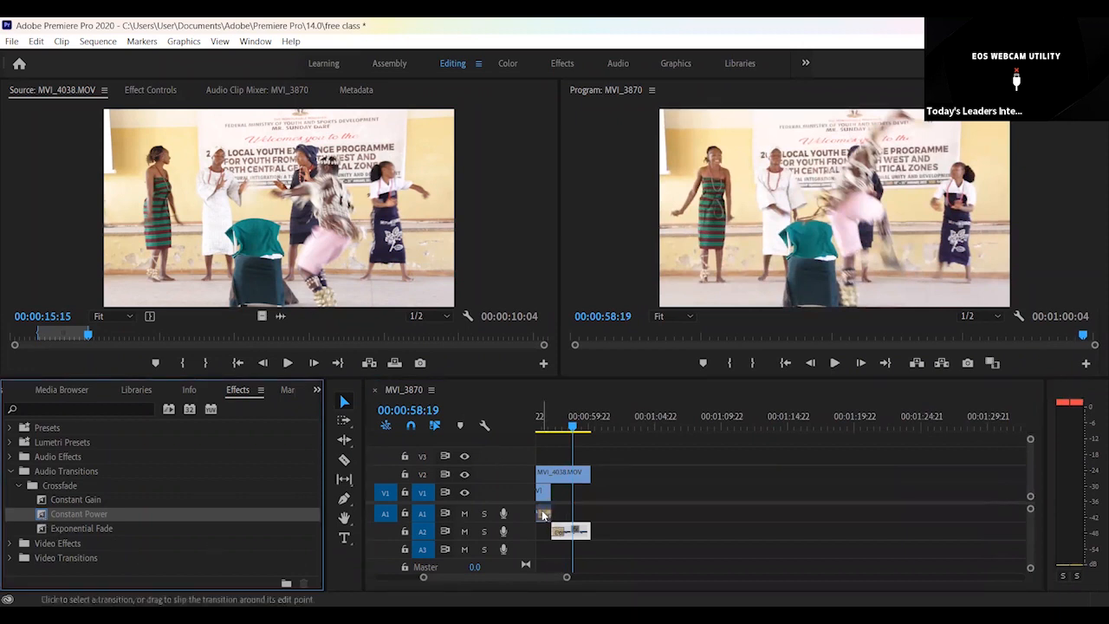
{"action": "scroll", "coordinate": [545, 580], "scroll_direction": "up", "scroll_amount": 4}
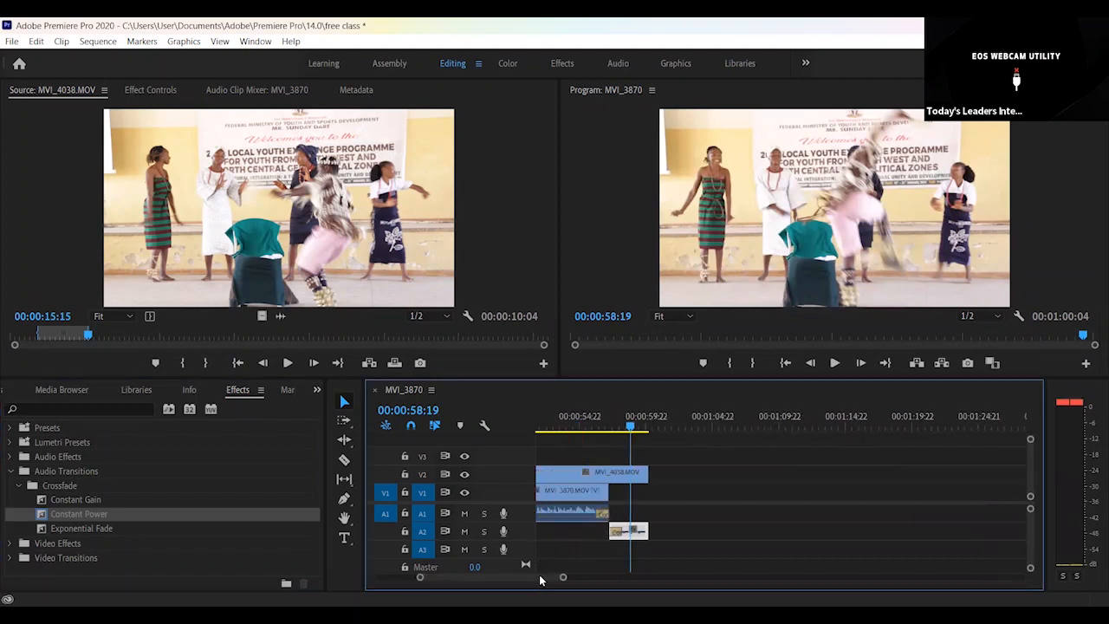
{"action": "left_click", "coordinate": [612, 425]}
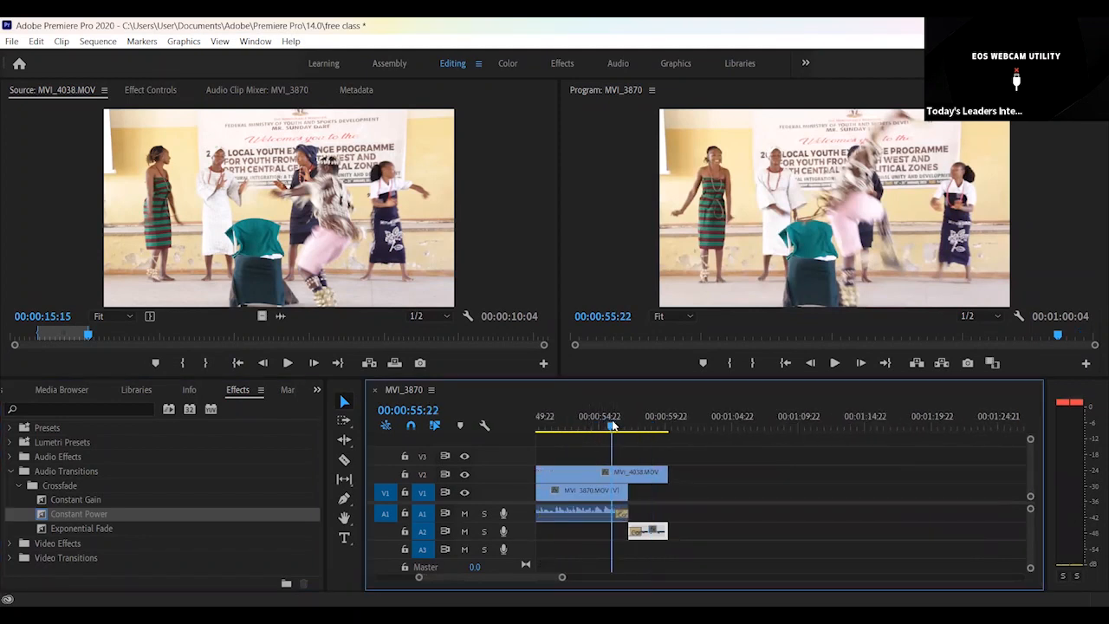
{"action": "key", "text": "space"}
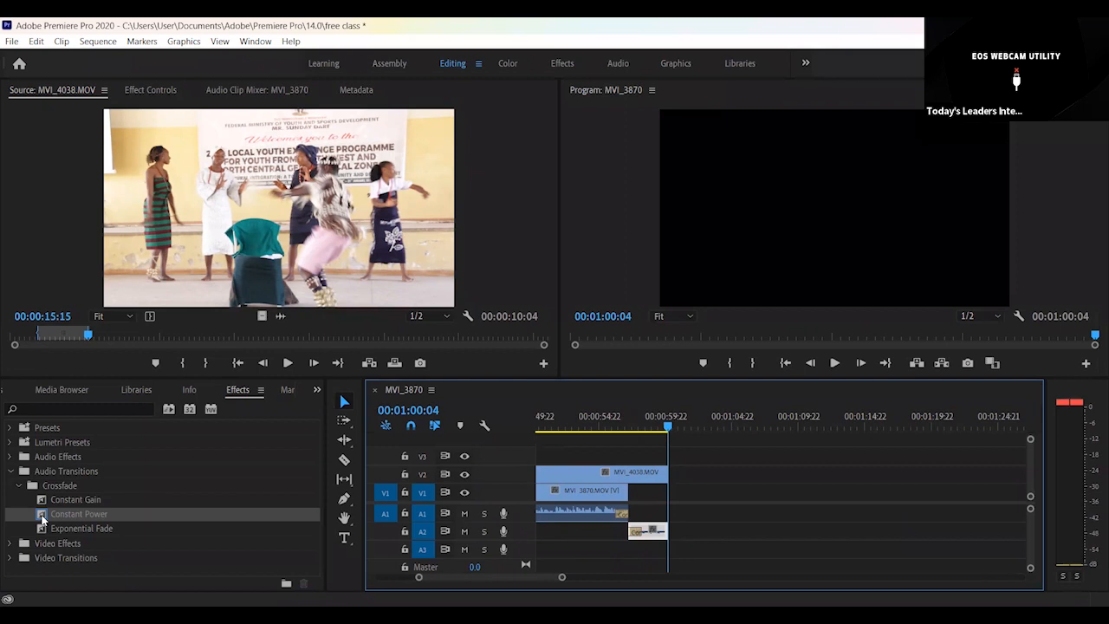
- Apply Constant Power to the end of the MVI_4038 audio on A2 and move the playhead to 00:00:58:05
{"action": "left_click", "coordinate": [42, 517]}
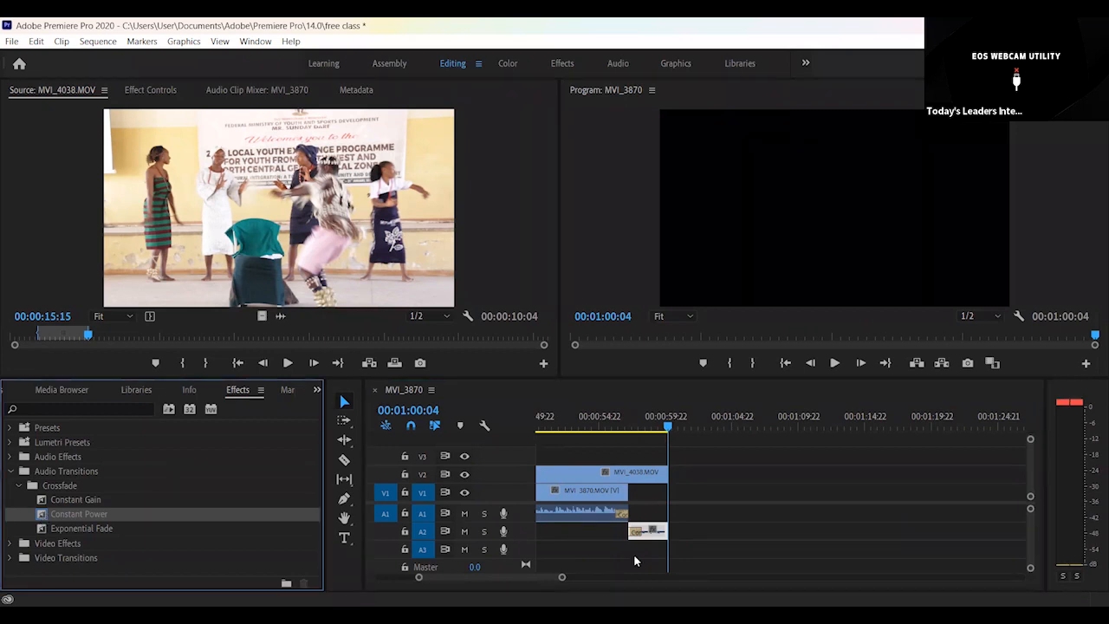
{"action": "left_click", "coordinate": [598, 422]}
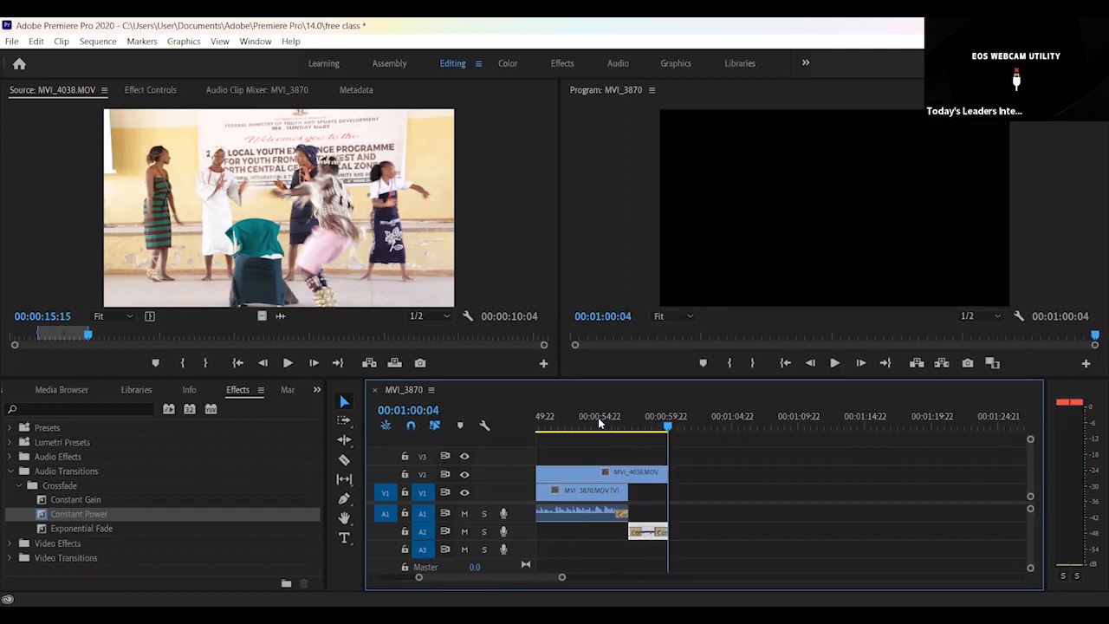
{"action": "left_click", "coordinate": [640, 425]}
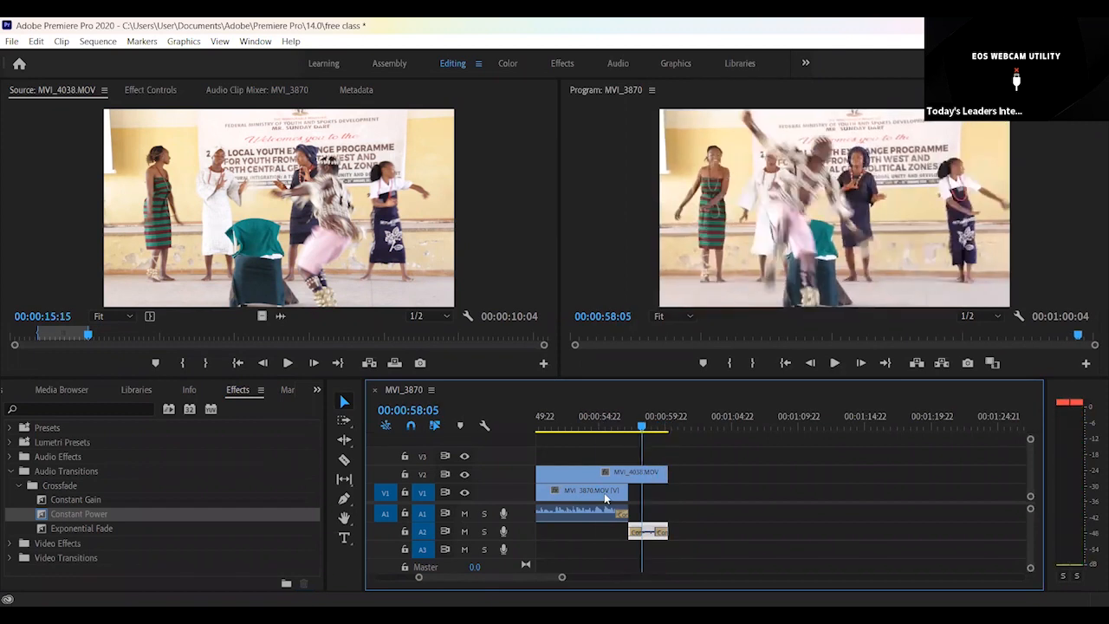
- Play the sequence from the beginning through the first overlay clips to 00:00:36:12
{"action": "left_click_drag", "start_coordinate": [561, 576], "coordinate": [708, 576]}
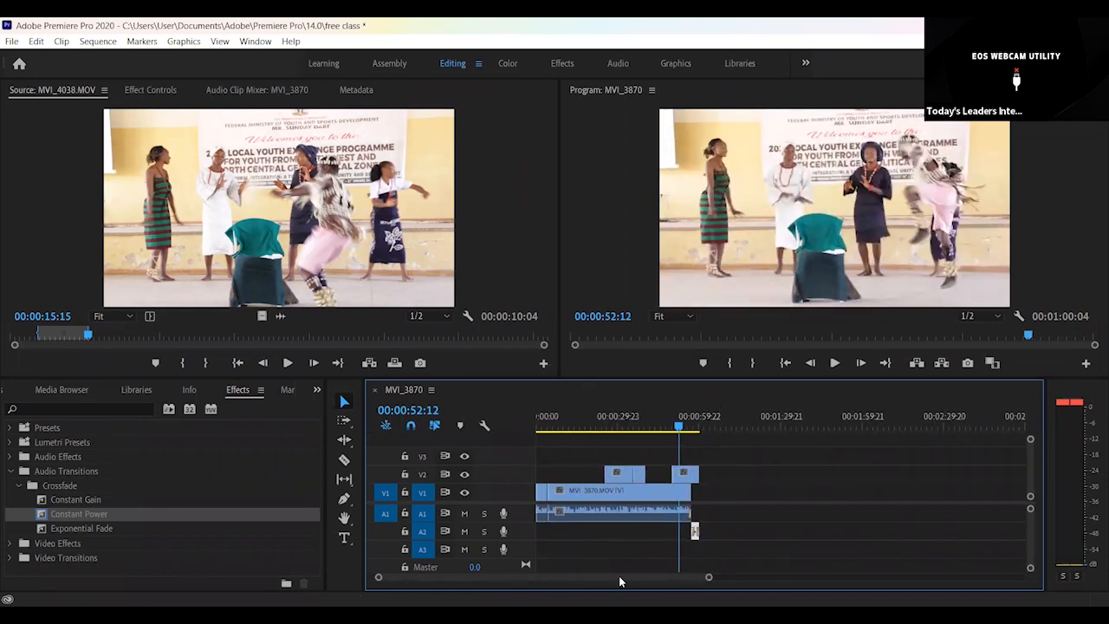
{"action": "left_click_drag", "start_coordinate": [547, 420], "coordinate": [511, 416]}
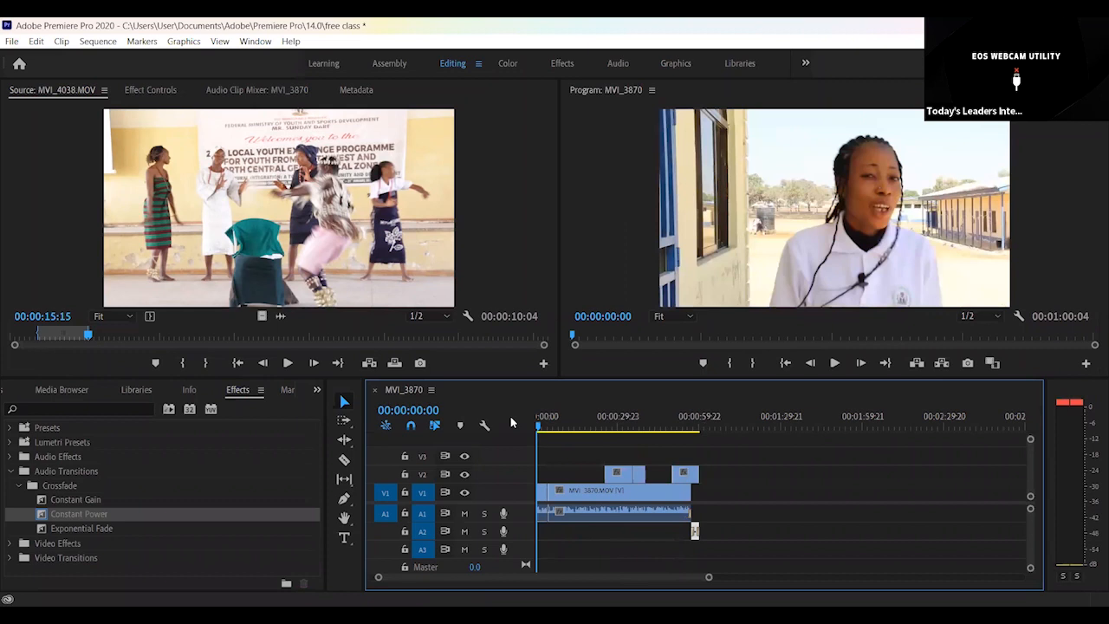
{"action": "key", "text": "space"}
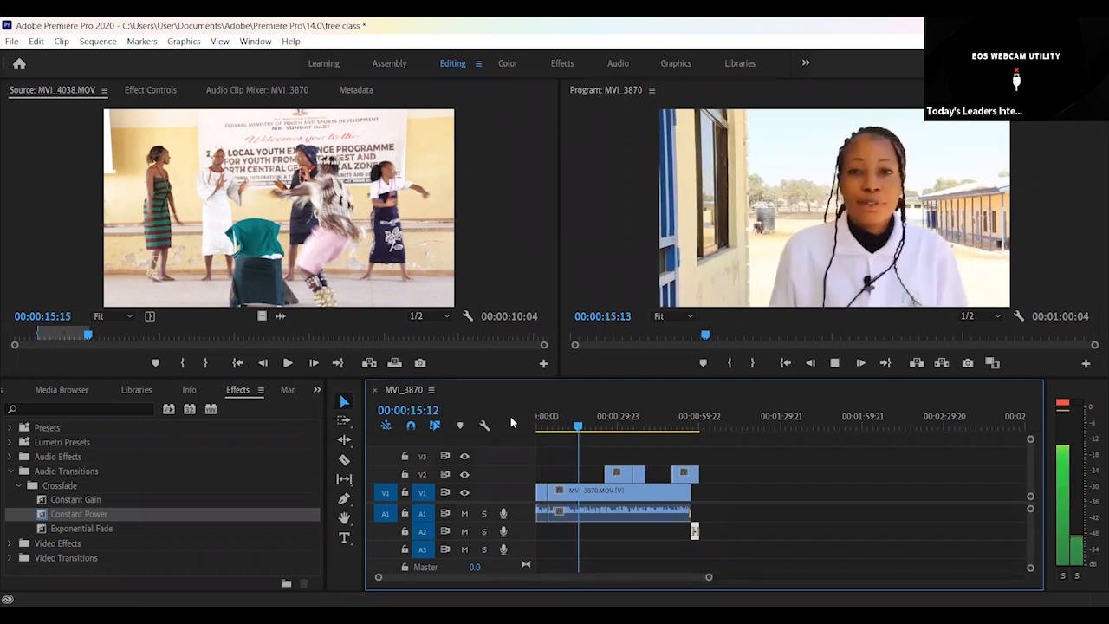
{"action": "key", "text": "space"}
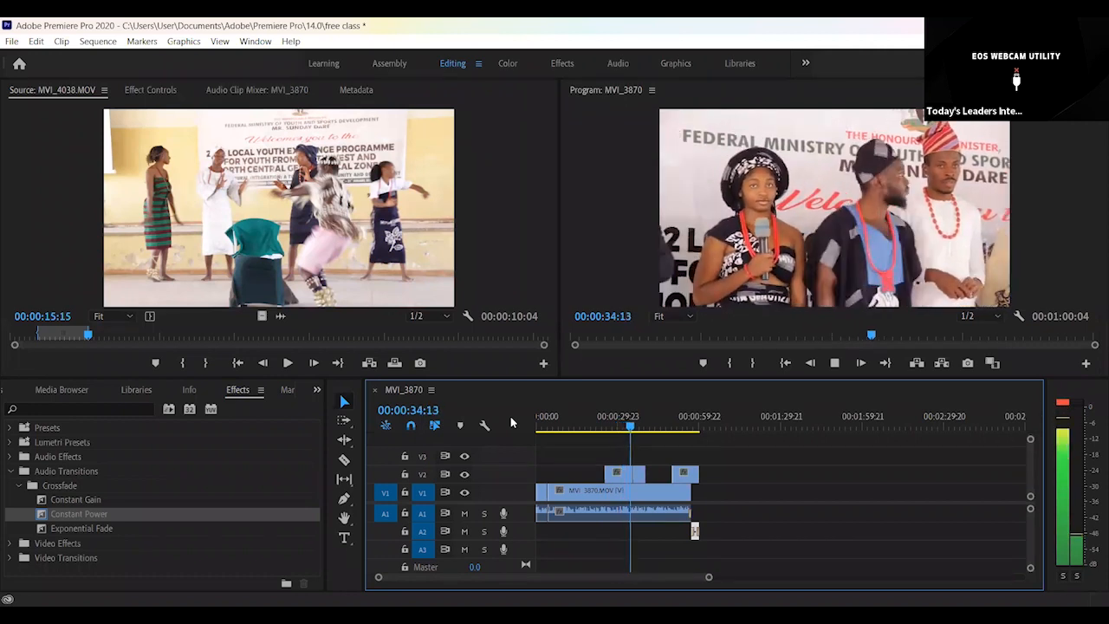
{"action": "key", "text": "space"}
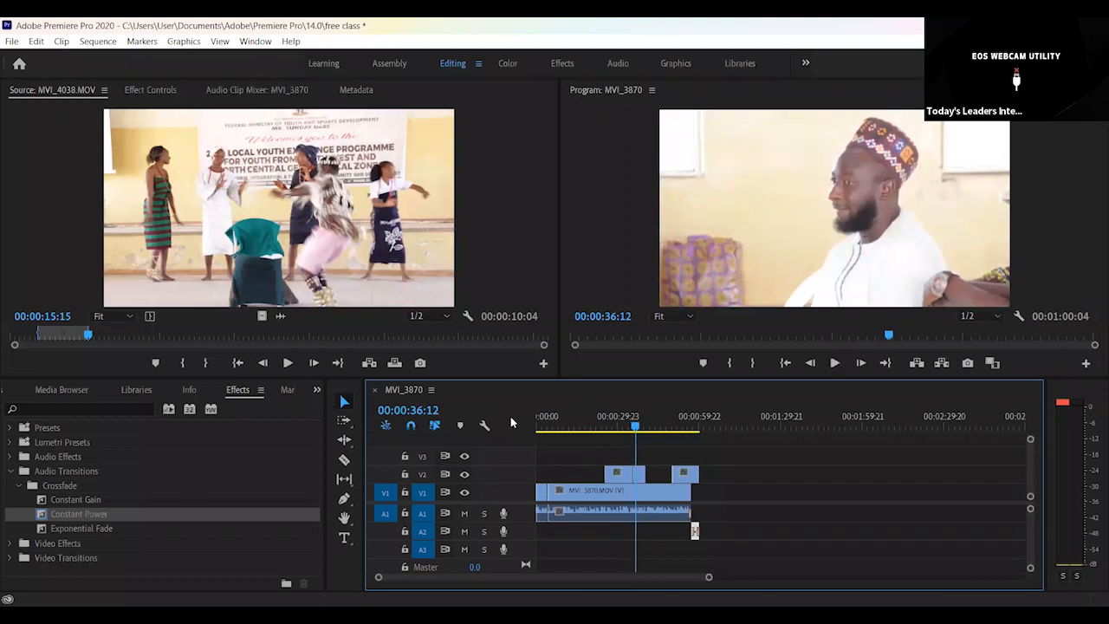
- Replay from 00:00:24:17 to 00:00:31:19 and trim the end of the first V2 overlay clip to that point
{"action": "left_click", "coordinate": [605, 423]}
{"action": "key", "text": "space"}
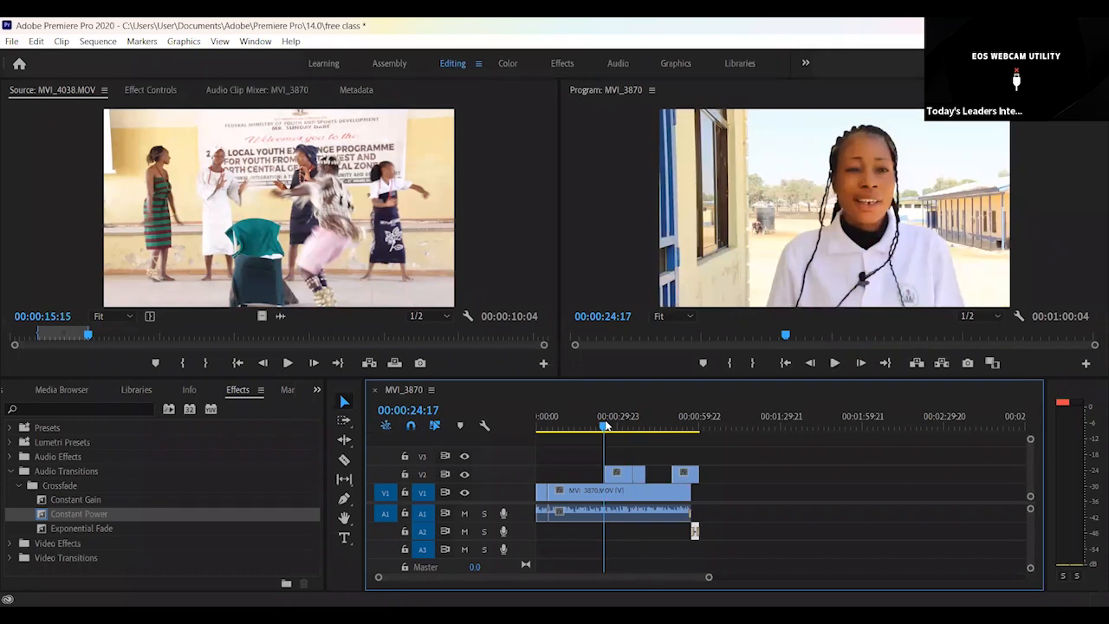
{"action": "key", "text": "space"}
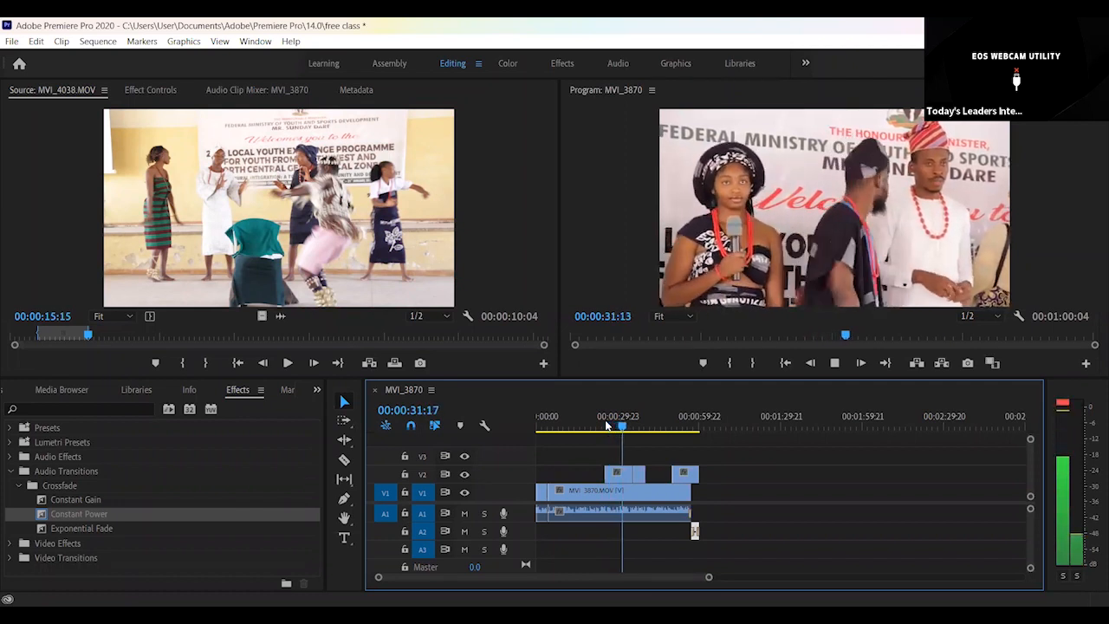
{"action": "key", "text": "space"}
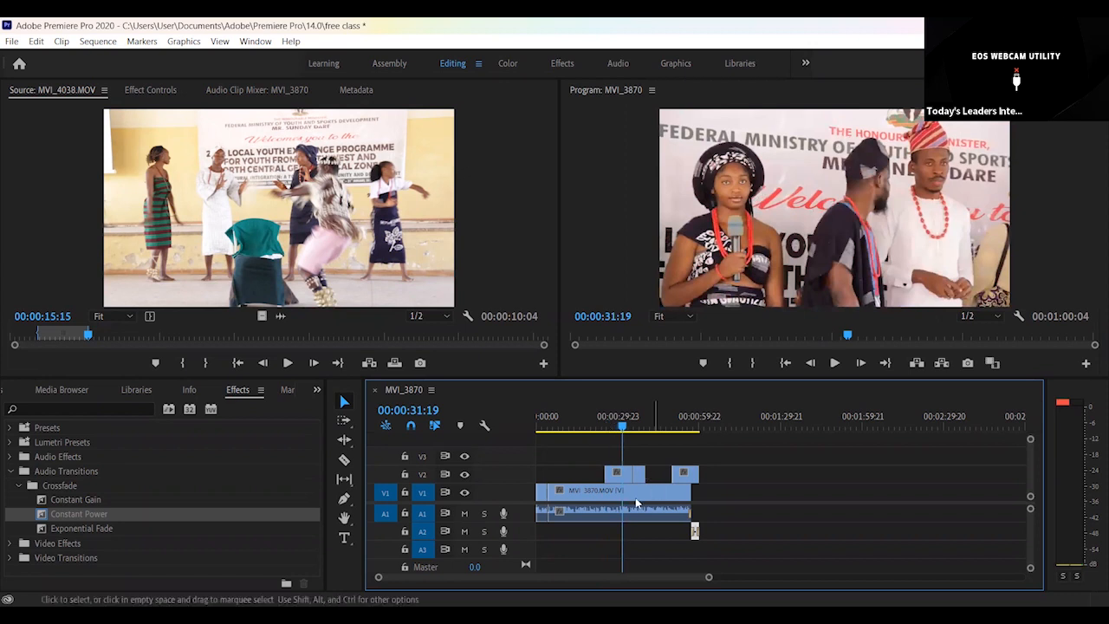
{"action": "left_click", "coordinate": [622, 477]}
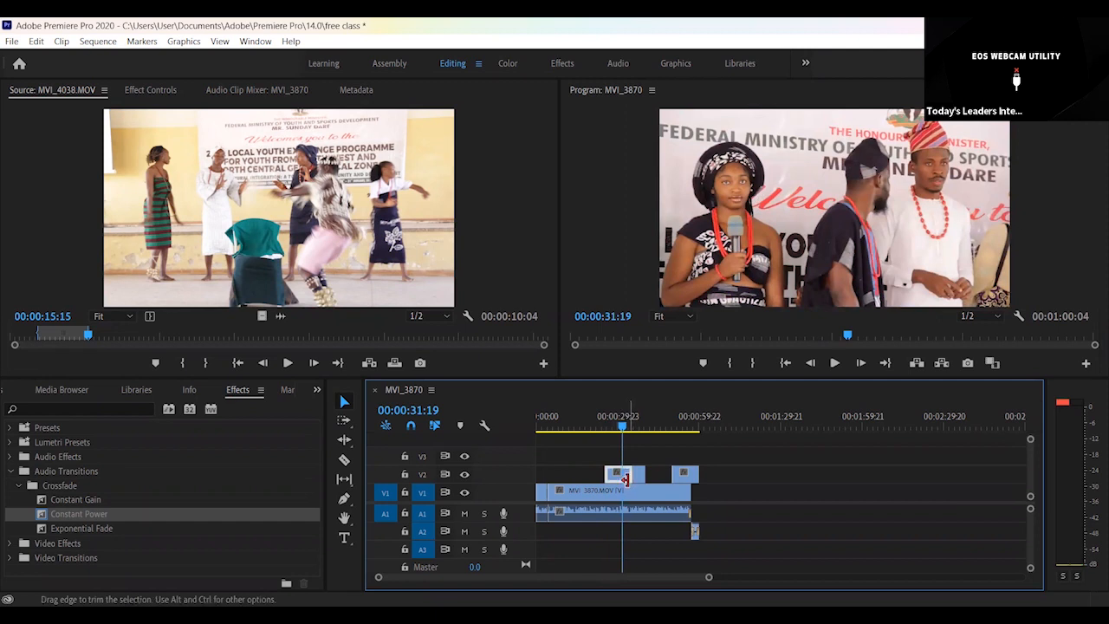
{"action": "left_click_drag", "start_coordinate": [626, 479], "coordinate": [615, 479]}
- Play the sequence from about 00:00:24:10 to 00:00:54:19 to check the shortened overlay
{"action": "left_click_drag", "start_coordinate": [622, 420], "coordinate": [604, 422]}
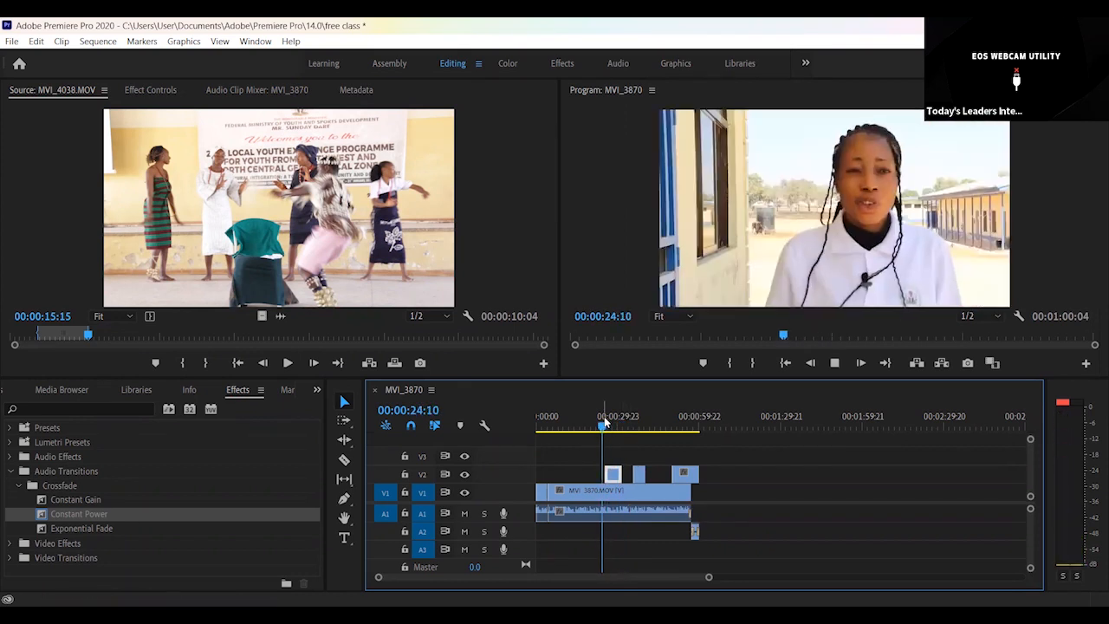
{"action": "key", "text": "space"}
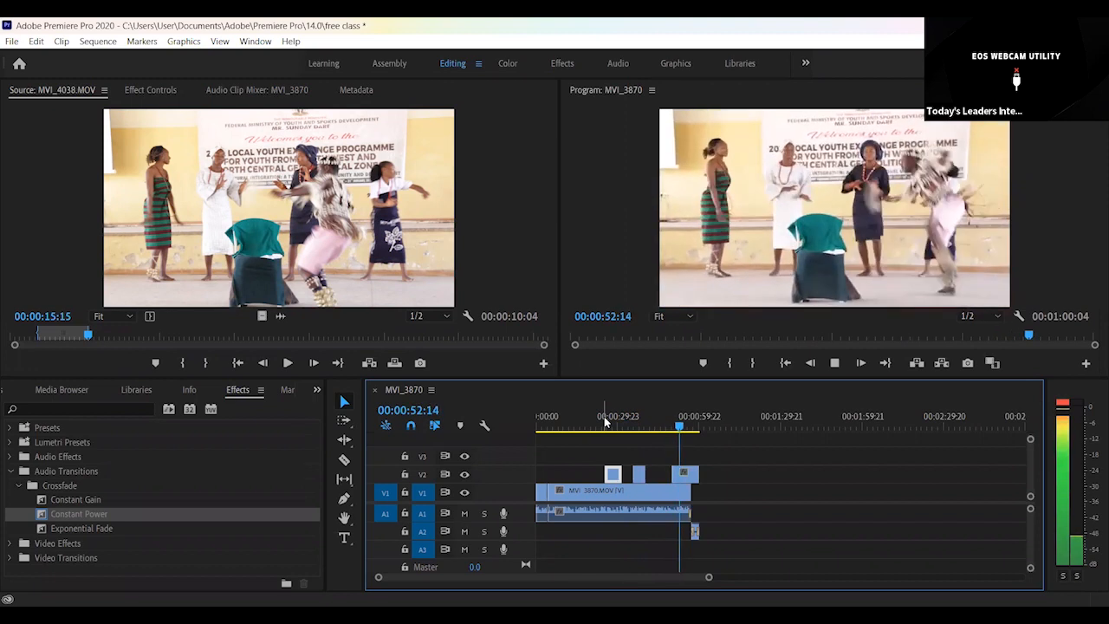
{"action": "key", "text": "space"}
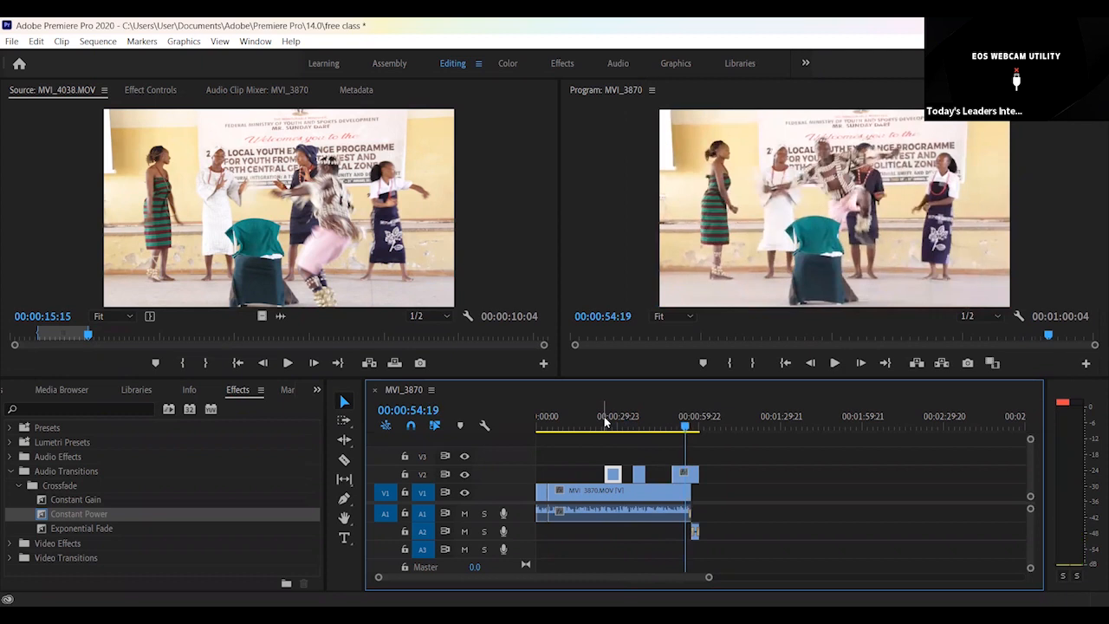
- Return to the start of the sequence and play the interview opening to 00:00:05:23
{"action": "left_click_drag", "start_coordinate": [624, 572], "coordinate": [662, 575]}
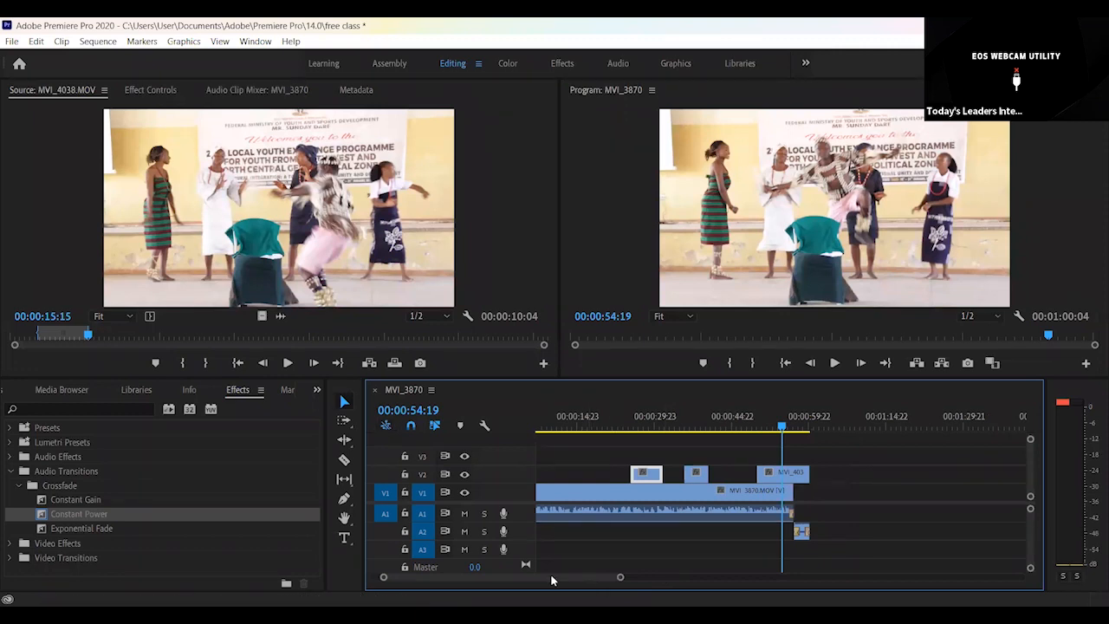
{"action": "left_click_drag", "start_coordinate": [586, 572], "coordinate": [511, 573]}
{"action": "left_click_drag", "start_coordinate": [546, 426], "coordinate": [538, 422]}
{"action": "key", "text": "space"}
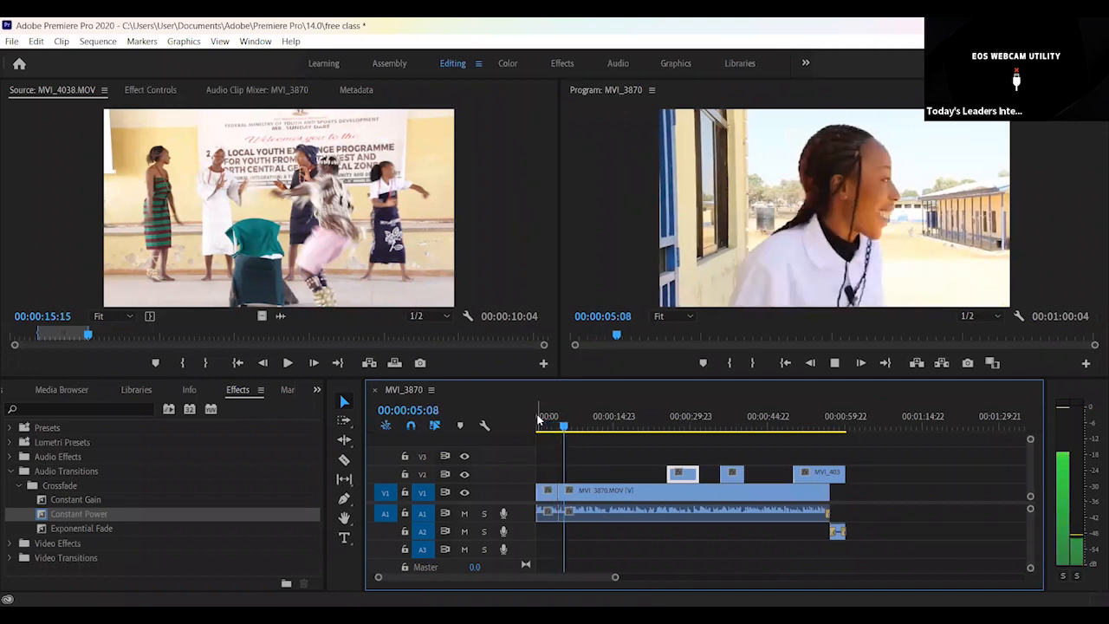
{"action": "key", "text": "space"}
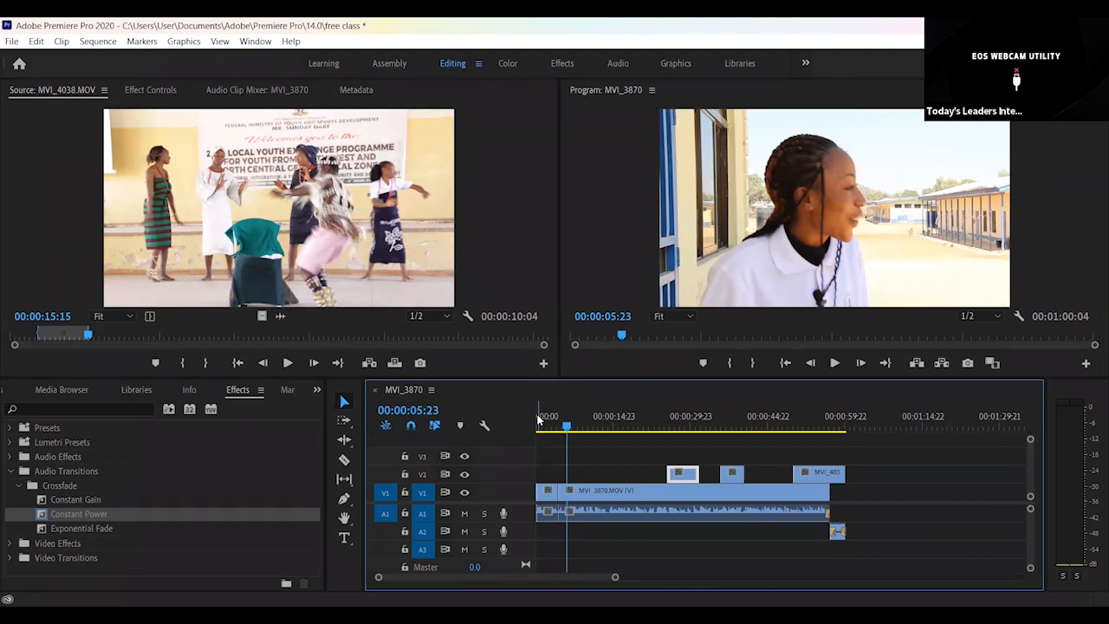
- Look through the project's footage thumbnails for dancing shots and open MVI_3894.MOV in the Source monitor
{"action": "left_click", "coordinate": [317, 392]}
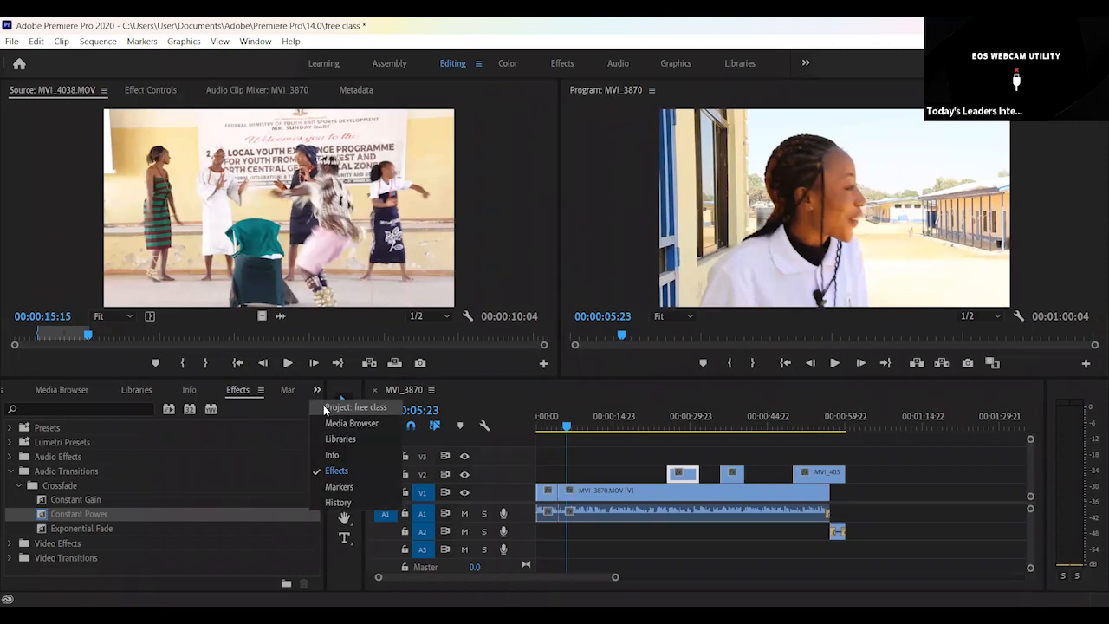
{"action": "left_click", "coordinate": [322, 407]}
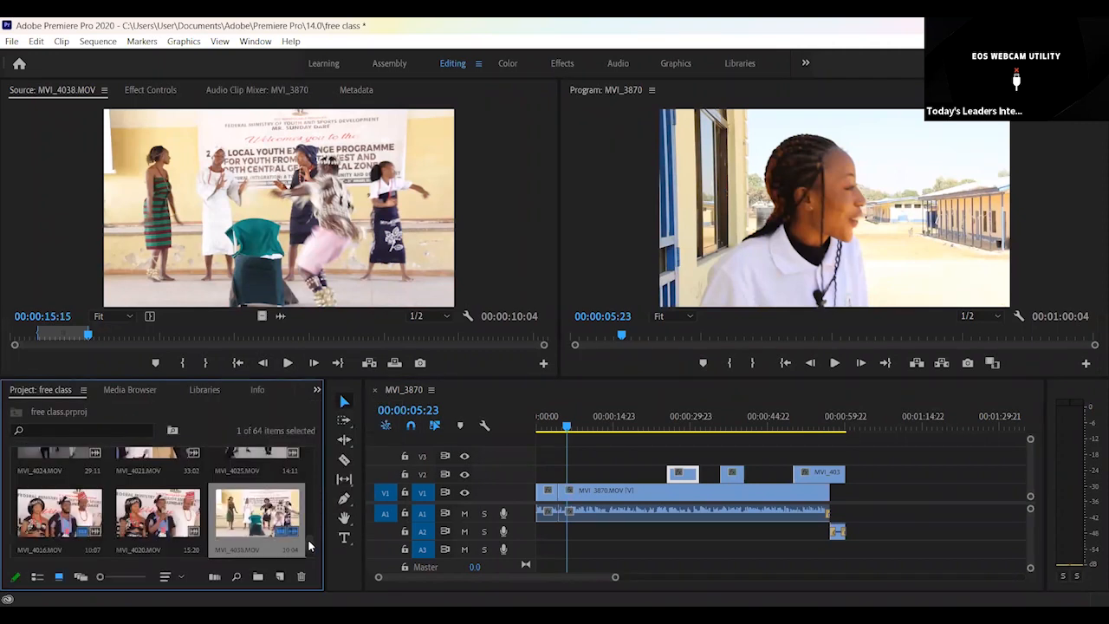
{"action": "scroll", "coordinate": [306, 540], "scroll_direction": "up", "scroll_amount": 5}
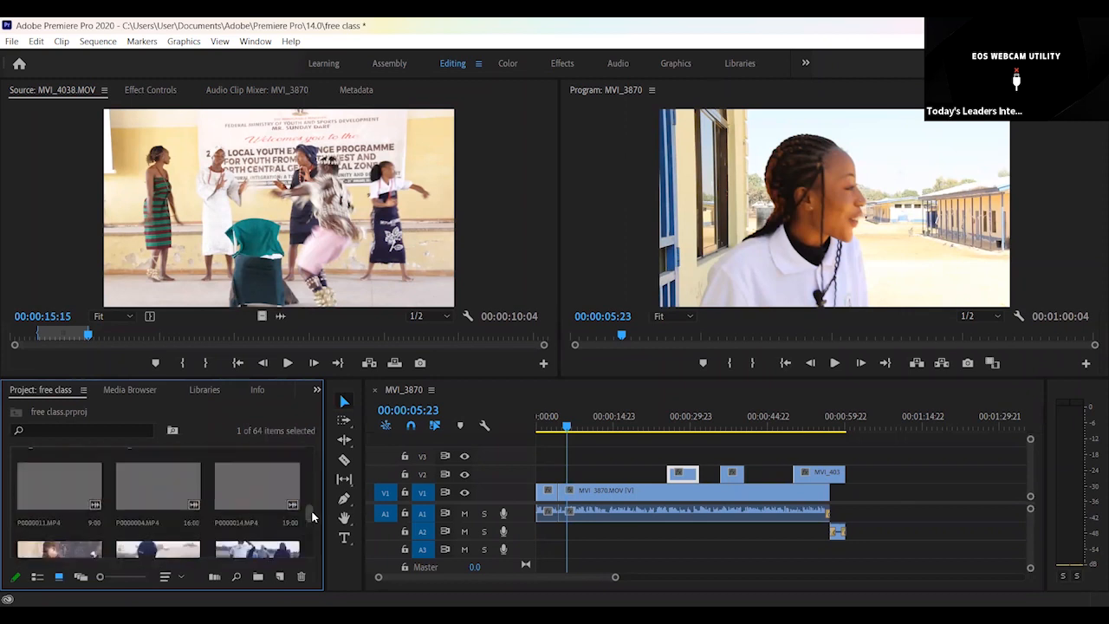
{"action": "scroll", "coordinate": [315, 517], "scroll_direction": "up", "scroll_amount": 4}
{"action": "scroll", "coordinate": [315, 514], "scroll_direction": "down", "scroll_amount": 4}
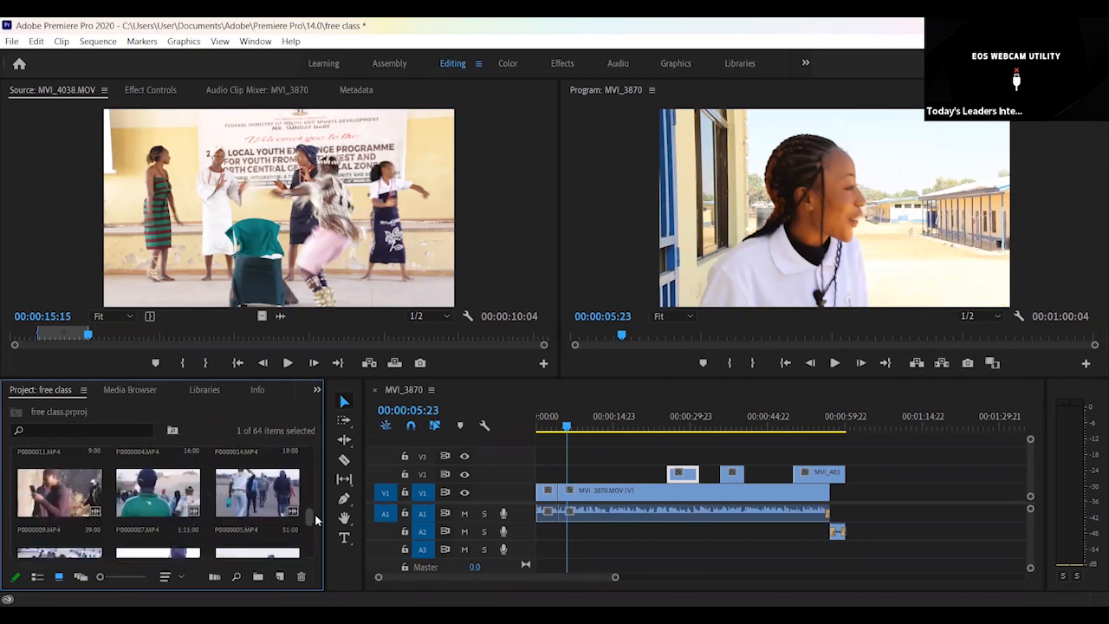
{"action": "scroll", "coordinate": [314, 510], "scroll_direction": "up", "scroll_amount": 2}
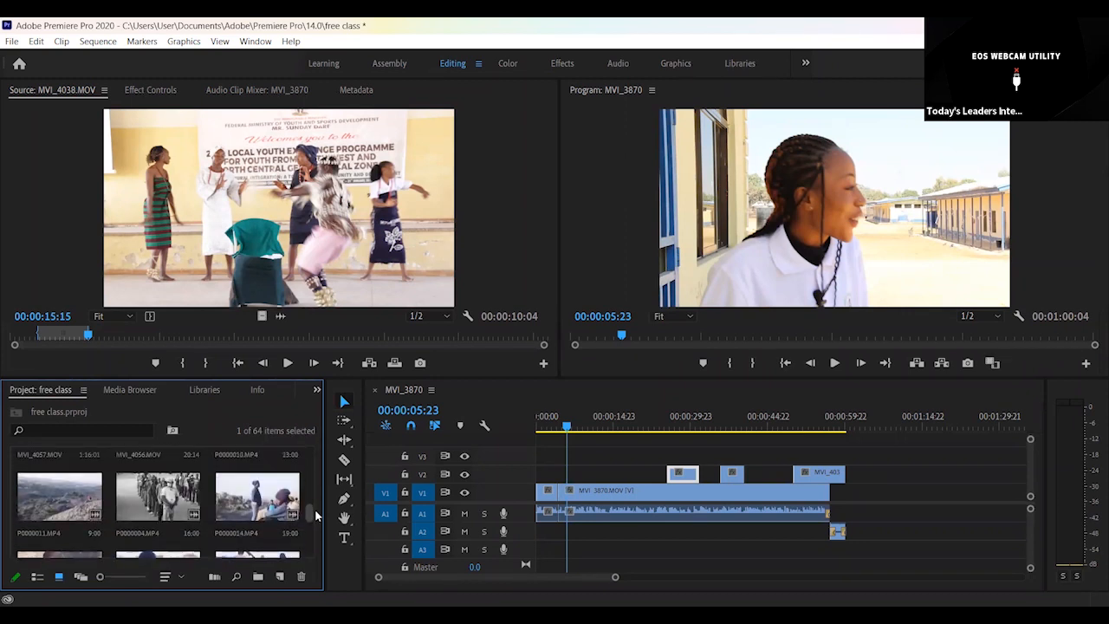
{"action": "scroll", "coordinate": [316, 506], "scroll_direction": "up", "scroll_amount": 3}
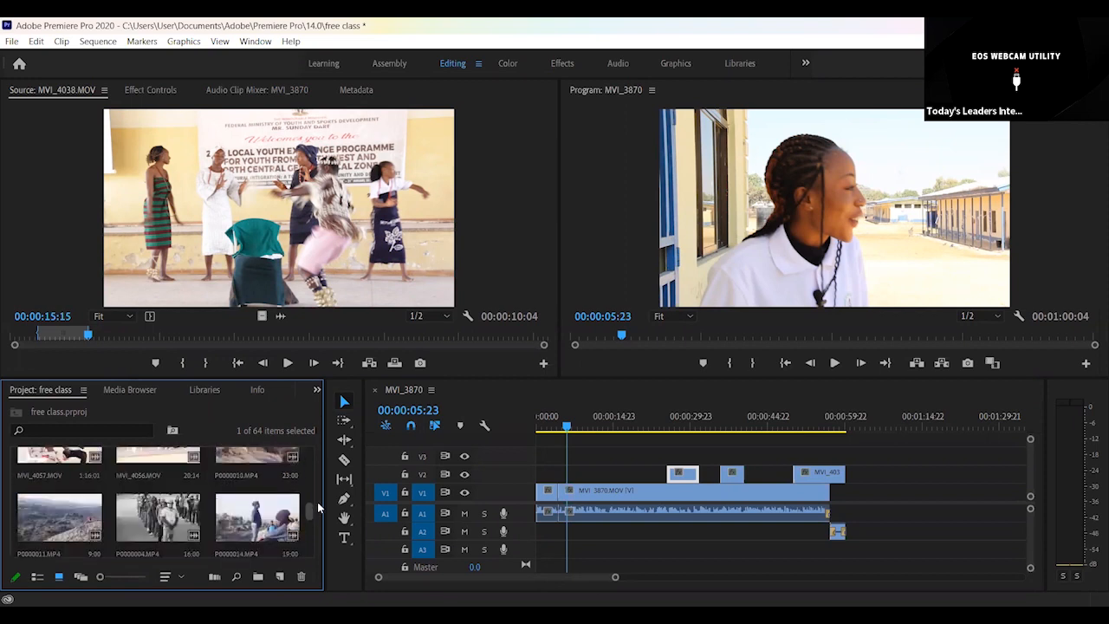
{"action": "scroll", "coordinate": [316, 502], "scroll_direction": "up", "scroll_amount": 4}
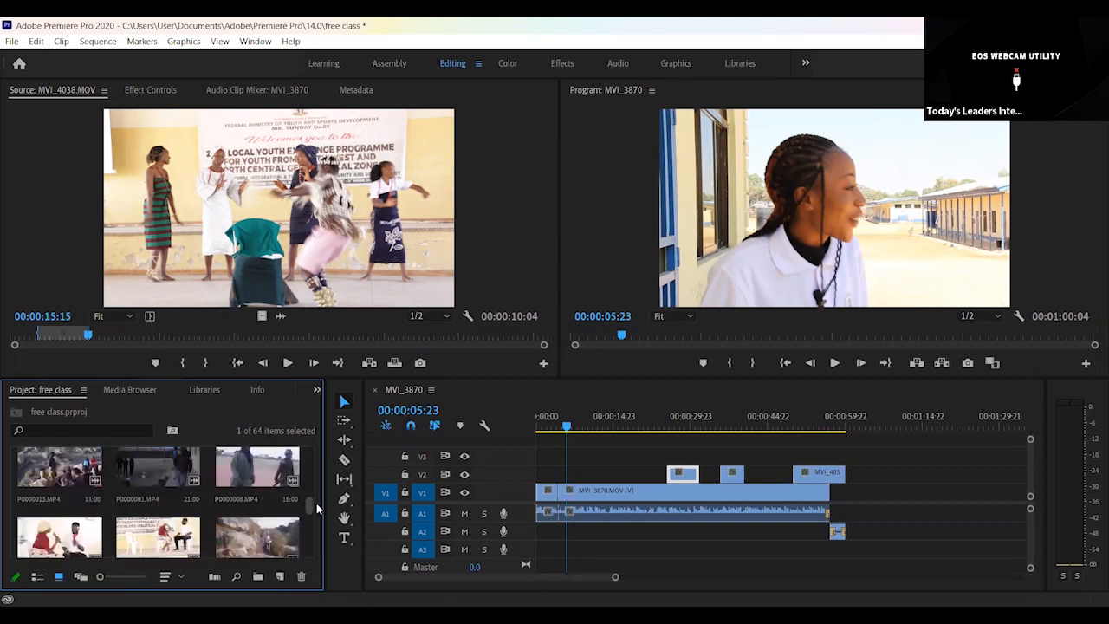
{"action": "scroll", "coordinate": [317, 495], "scroll_direction": "up", "scroll_amount": 4}
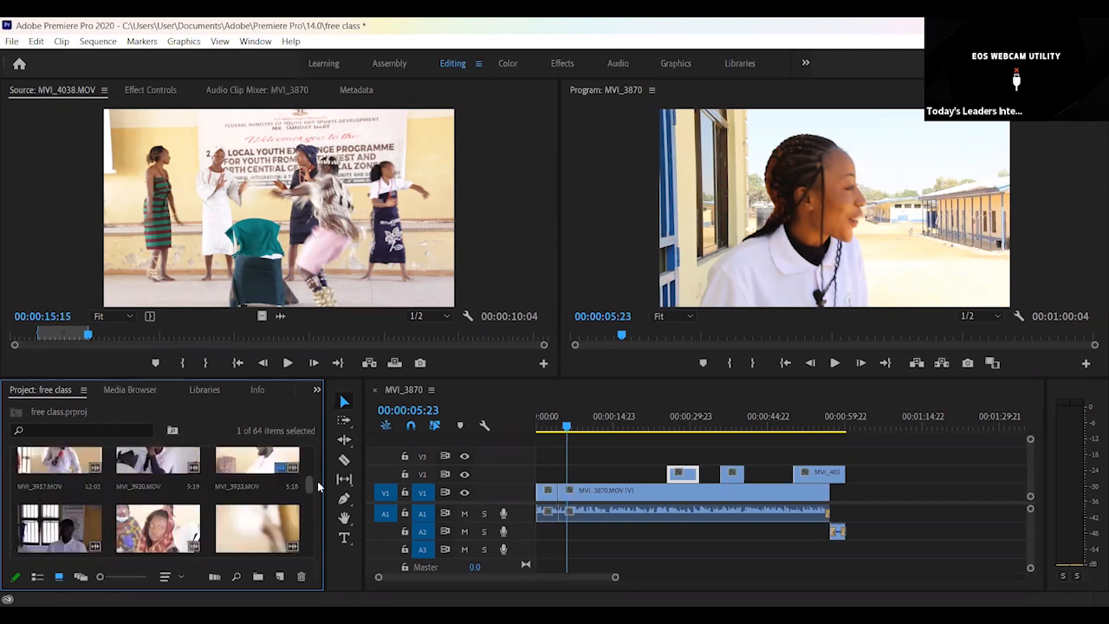
{"action": "scroll", "coordinate": [313, 470], "scroll_direction": "down", "scroll_amount": 2}
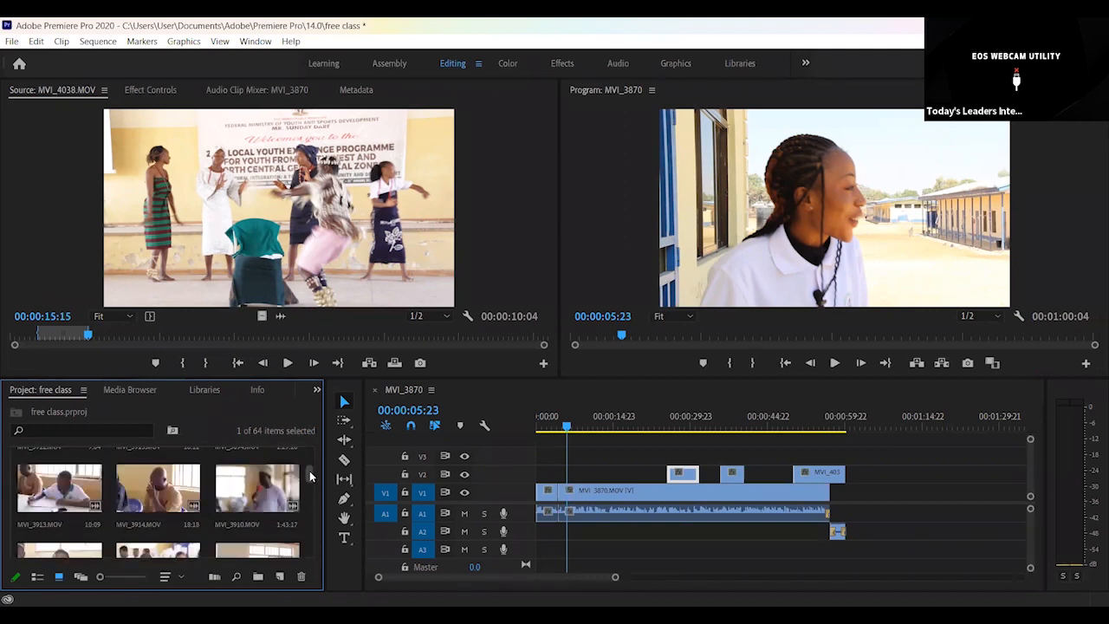
{"action": "scroll", "coordinate": [311, 476], "scroll_direction": "up", "scroll_amount": 1}
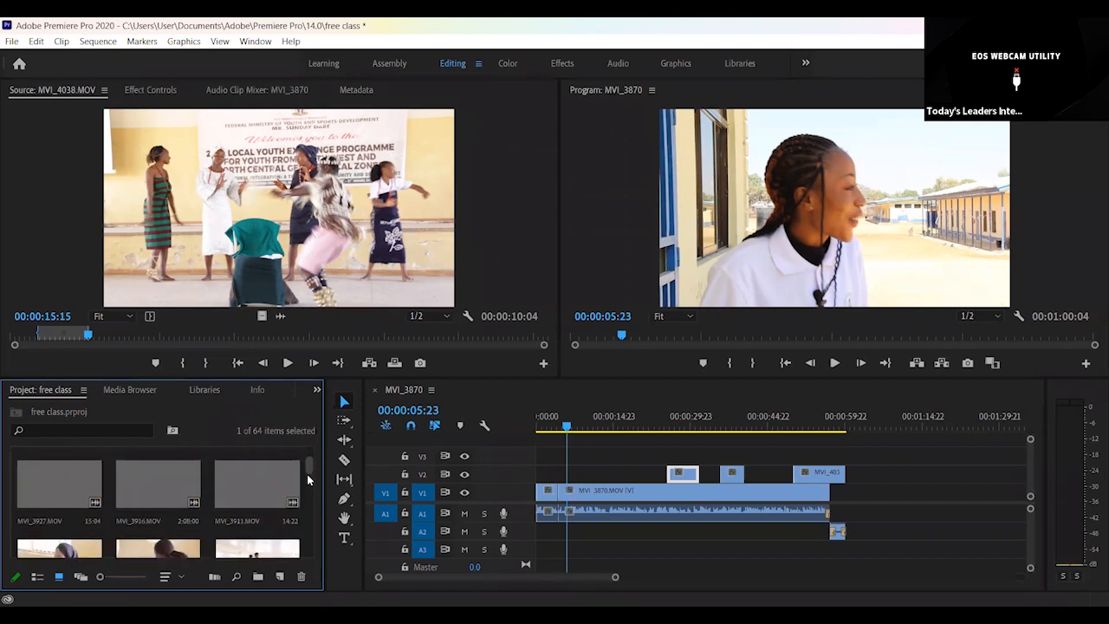
{"action": "scroll", "coordinate": [310, 465], "scroll_direction": "up", "scroll_amount": 1}
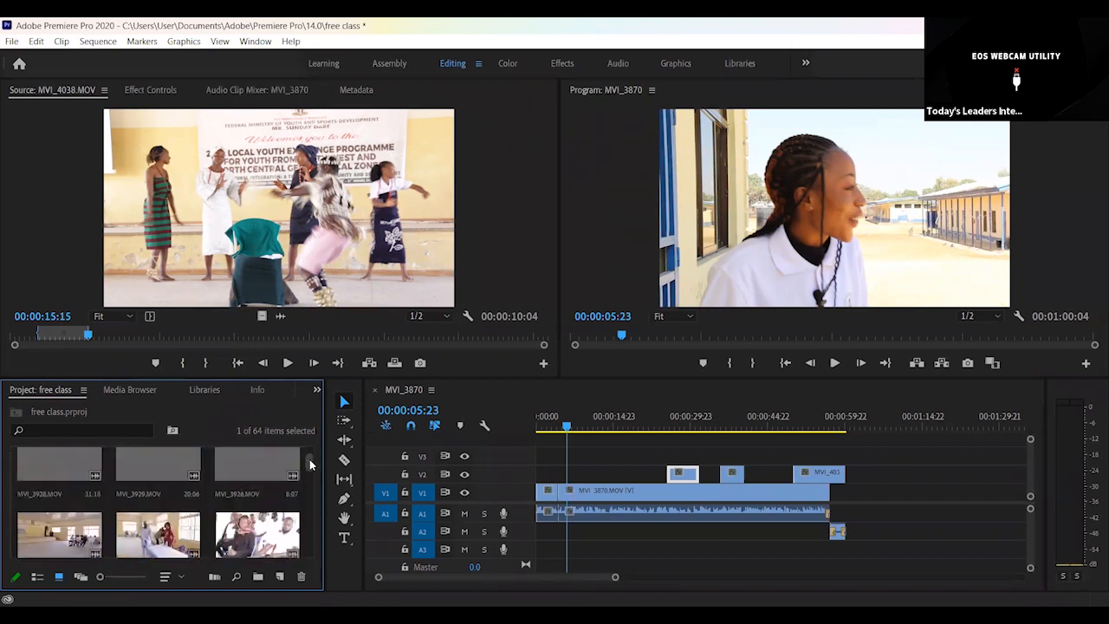
{"action": "scroll", "coordinate": [310, 465], "scroll_direction": "down", "scroll_amount": 1}
{"action": "scroll", "coordinate": [310, 465], "scroll_direction": "down", "scroll_amount": 1}
{"action": "scroll", "coordinate": [310, 450], "scroll_direction": "up", "scroll_amount": 3}
{"action": "scroll", "coordinate": [312, 454], "scroll_direction": "down", "scroll_amount": 3}
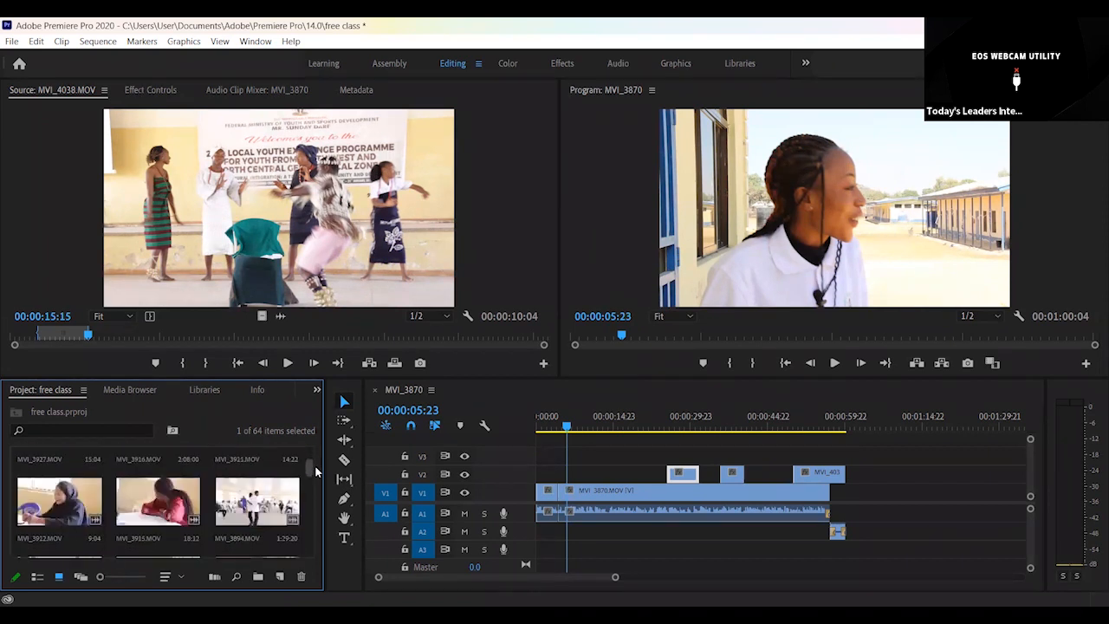
{"action": "double_click", "coordinate": [279, 498]}
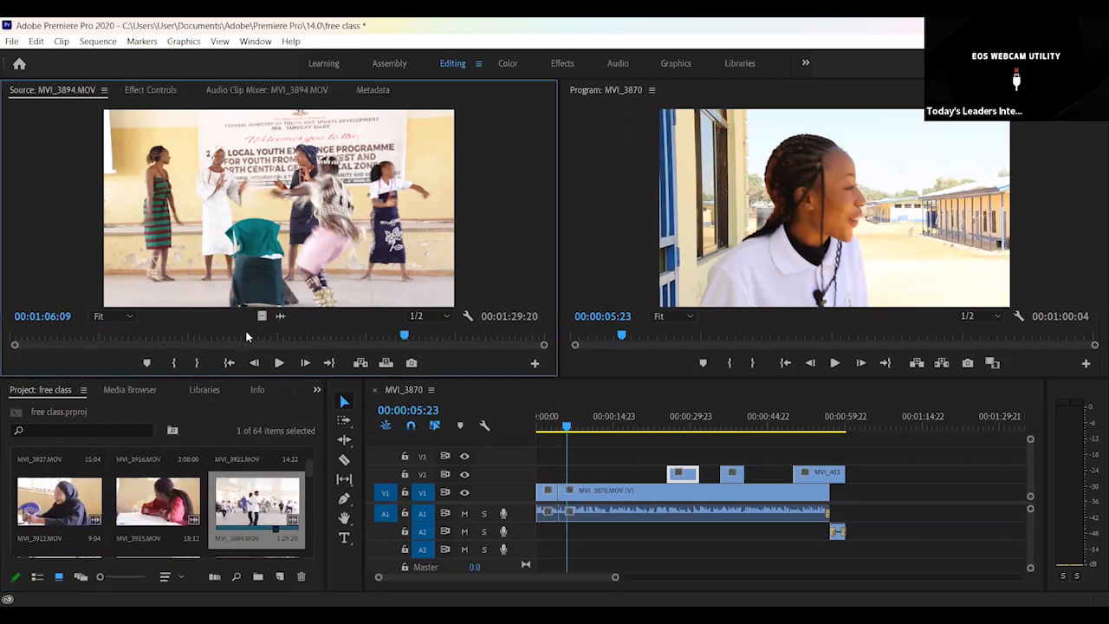
- Play MVI_3894.MOV from near its start and mark an In point at about 00:00:06
{"action": "left_click_drag", "start_coordinate": [69, 336], "coordinate": [24, 337]}
{"action": "key", "text": "space"}
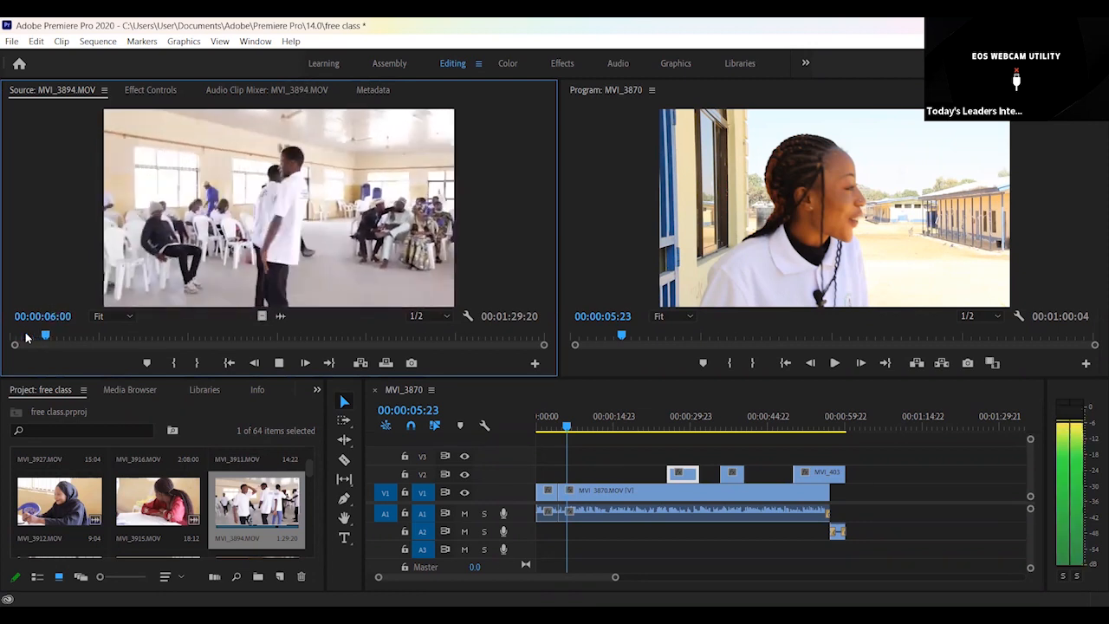
{"action": "key", "text": "space"}
{"action": "key", "text": "space"}
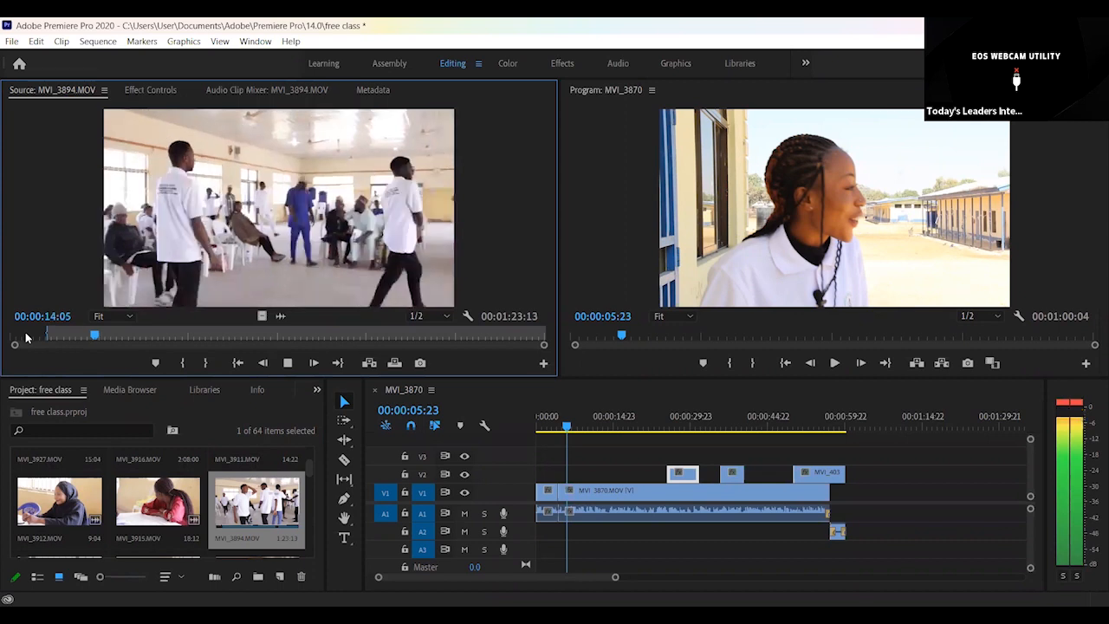
{"action": "key", "text": "space"}
- Mark a dancing section of MVI_3894.MOV lasting 00:00:09:13, with the Out point at 00:00:38:07
{"action": "left_click_drag", "start_coordinate": [107, 335], "coordinate": [179, 342]}
{"action": "key", "text": "space"}
{"action": "key", "text": "space"}
{"action": "key", "text": "space"}
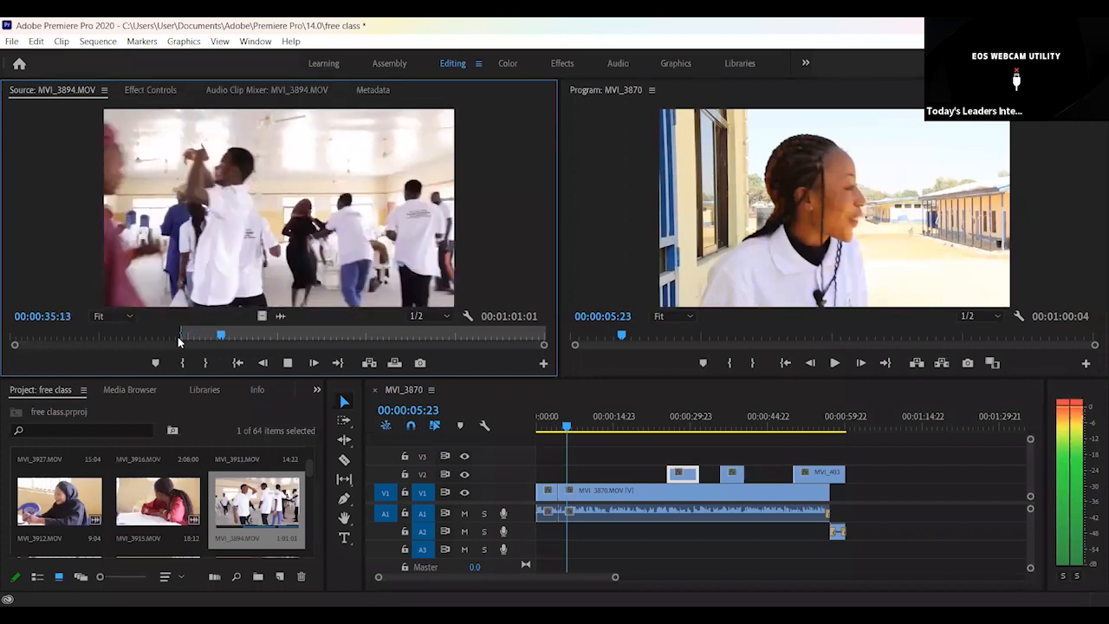
{"action": "key", "text": "space"}
{"action": "key", "text": "space"}
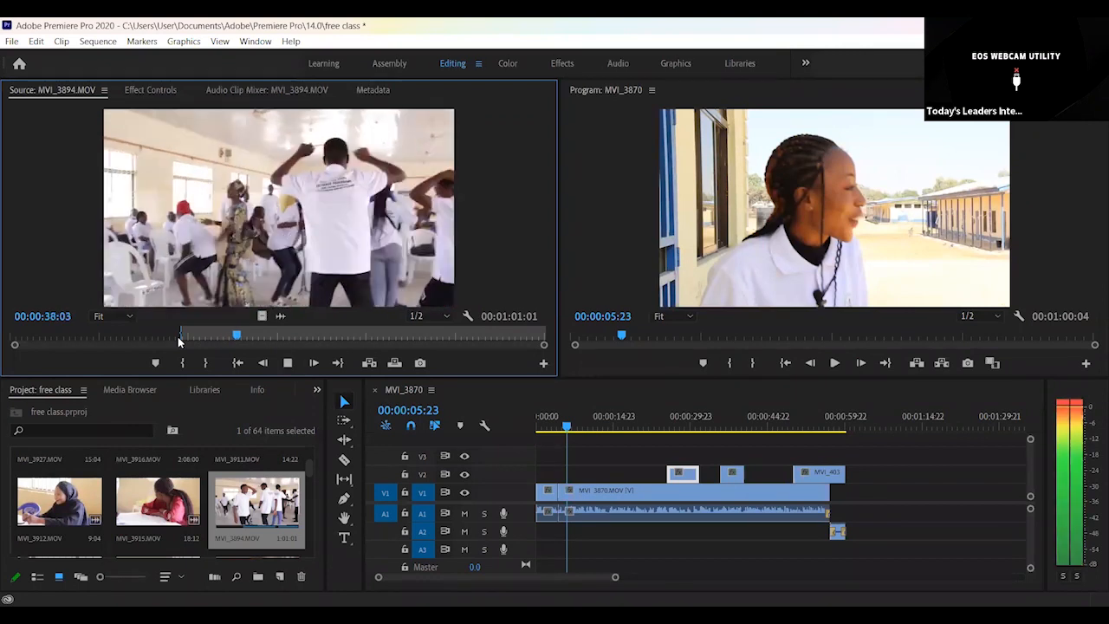
{"action": "key", "text": "space"}
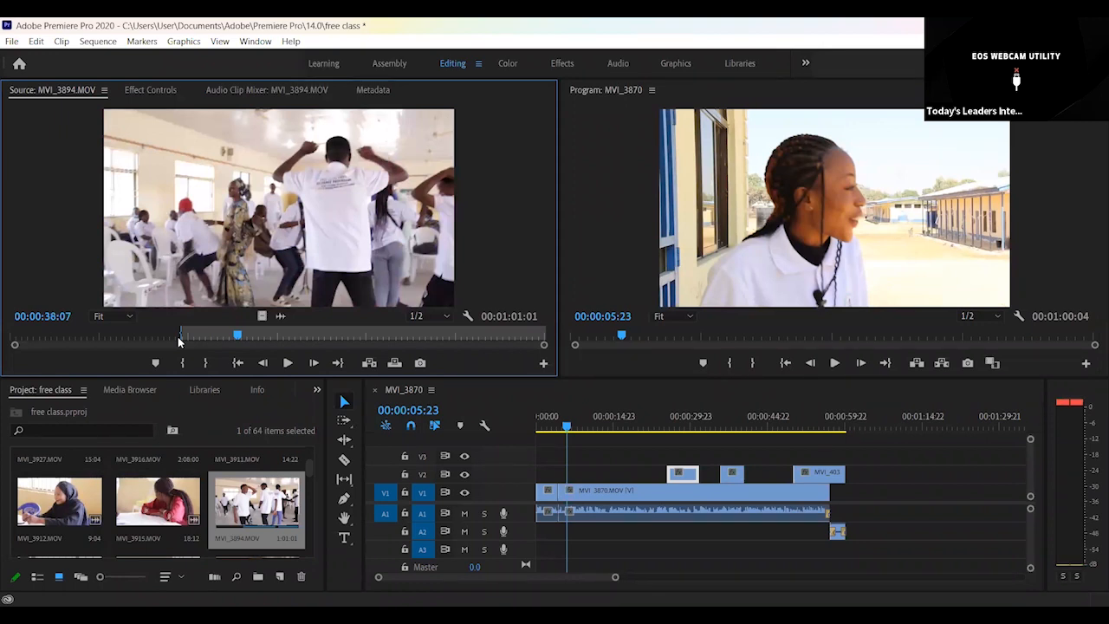
{"action": "key", "text": "o"}
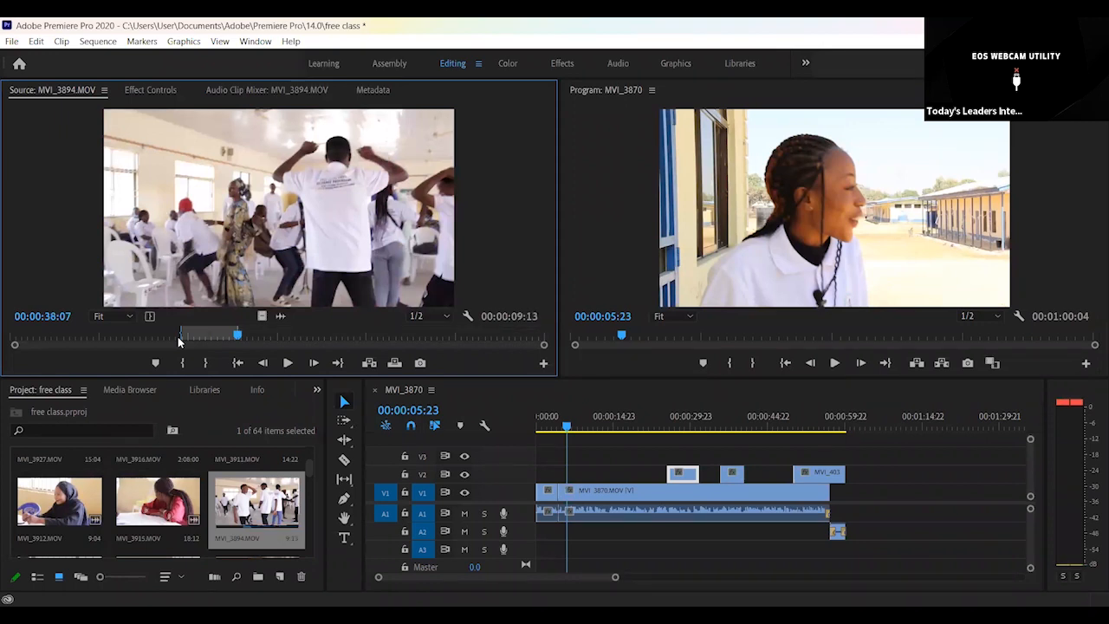
- Select all clips after the short opening clip and move them about 15 seconds later to open a gap
{"action": "left_click", "coordinate": [606, 441]}
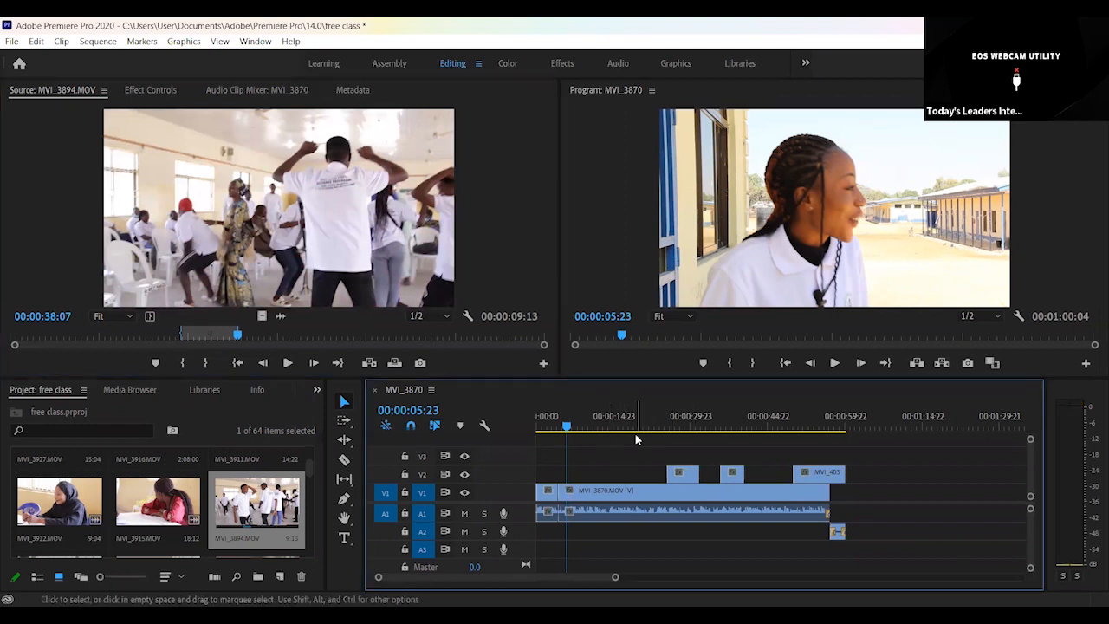
{"action": "left_click_drag", "start_coordinate": [592, 442], "coordinate": [853, 561]}
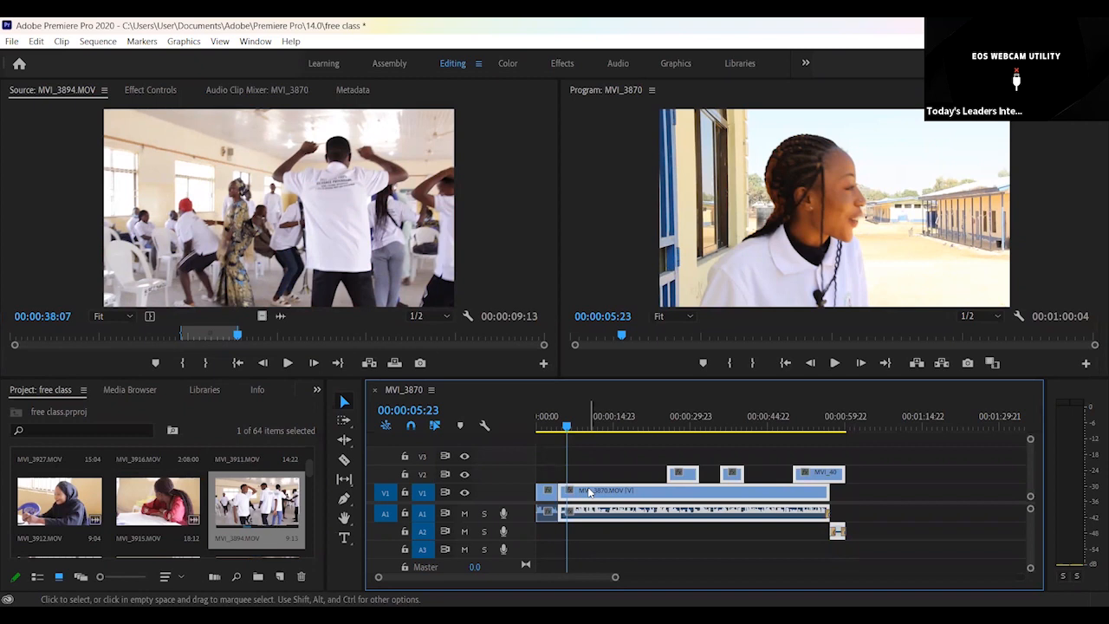
{"action": "left_click_drag", "start_coordinate": [589, 492], "coordinate": [670, 492]}
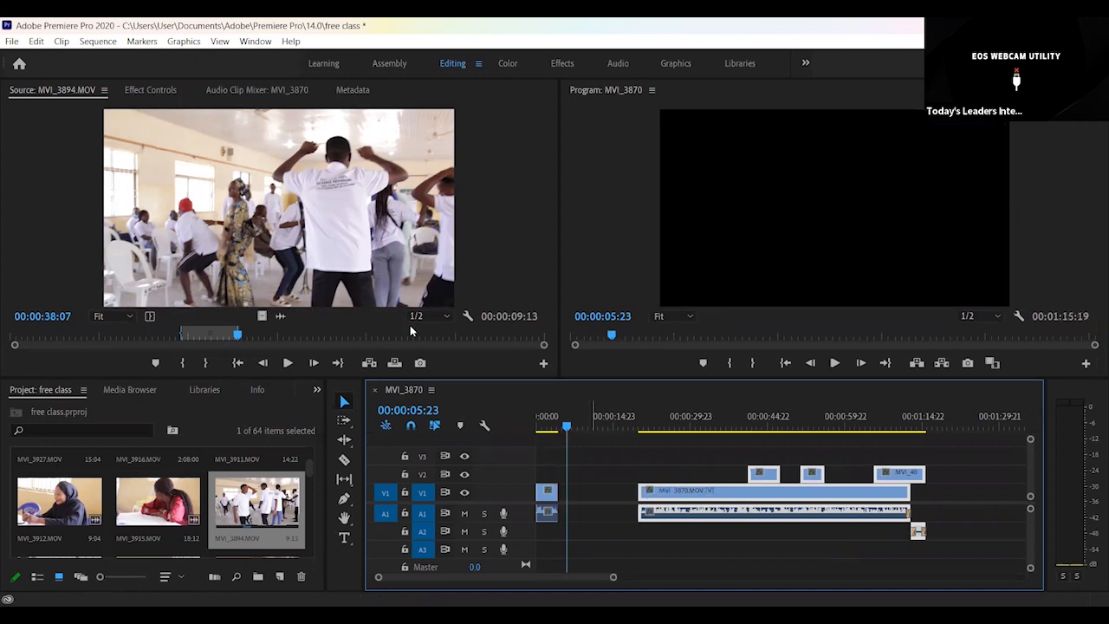
- Place the marked MVI_3894.MOV section on V1 and A1 directly after the opening clip and play it through to 00:00:13:08
{"action": "left_click", "coordinate": [354, 264]}
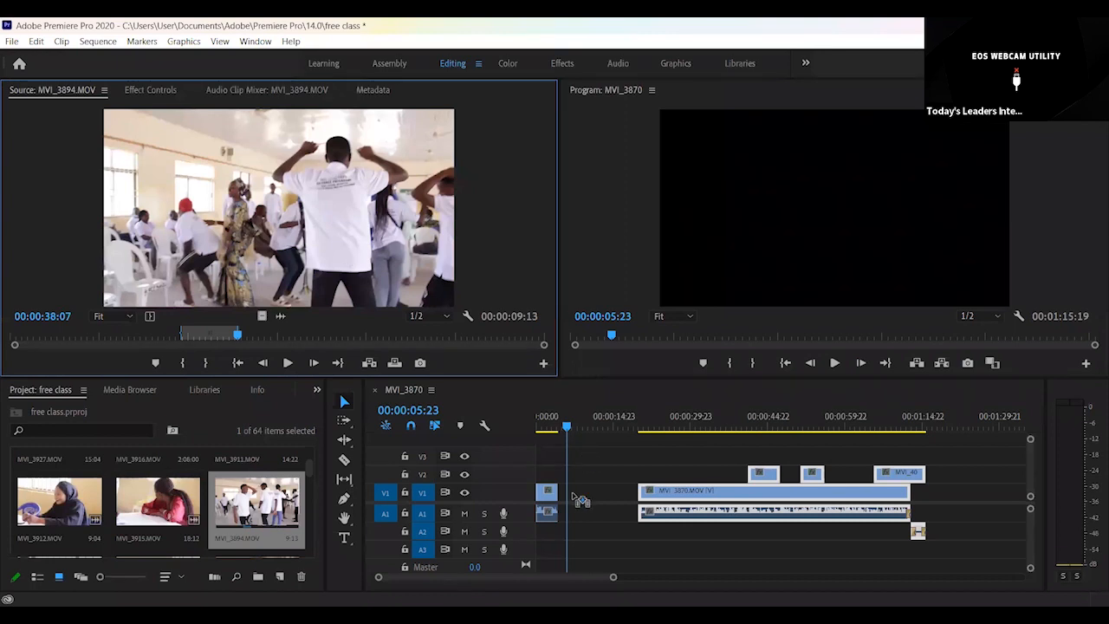
{"action": "left_click_drag", "start_coordinate": [565, 500], "coordinate": [606, 500]}
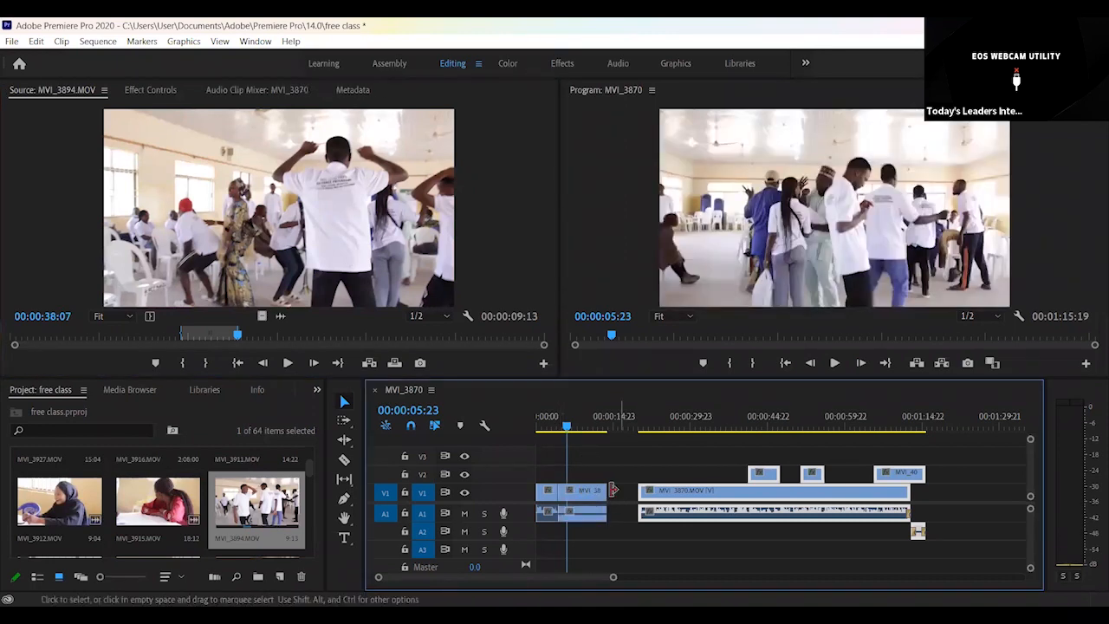
{"action": "left_click_drag", "start_coordinate": [565, 425], "coordinate": [554, 425]}
{"action": "key", "text": "space"}
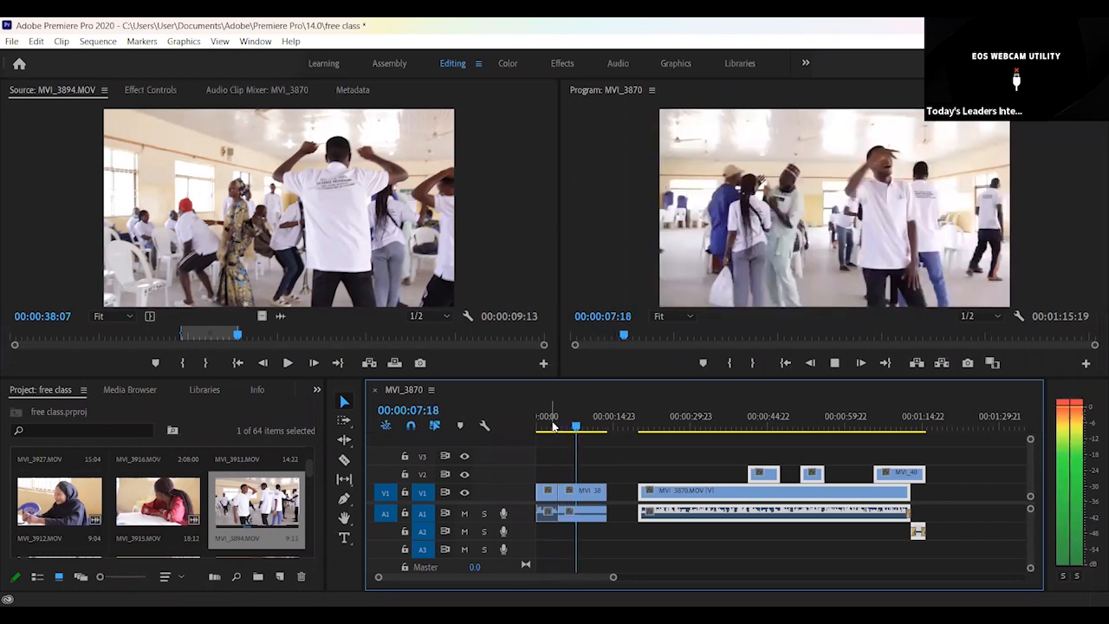
{"action": "key", "text": "space"}
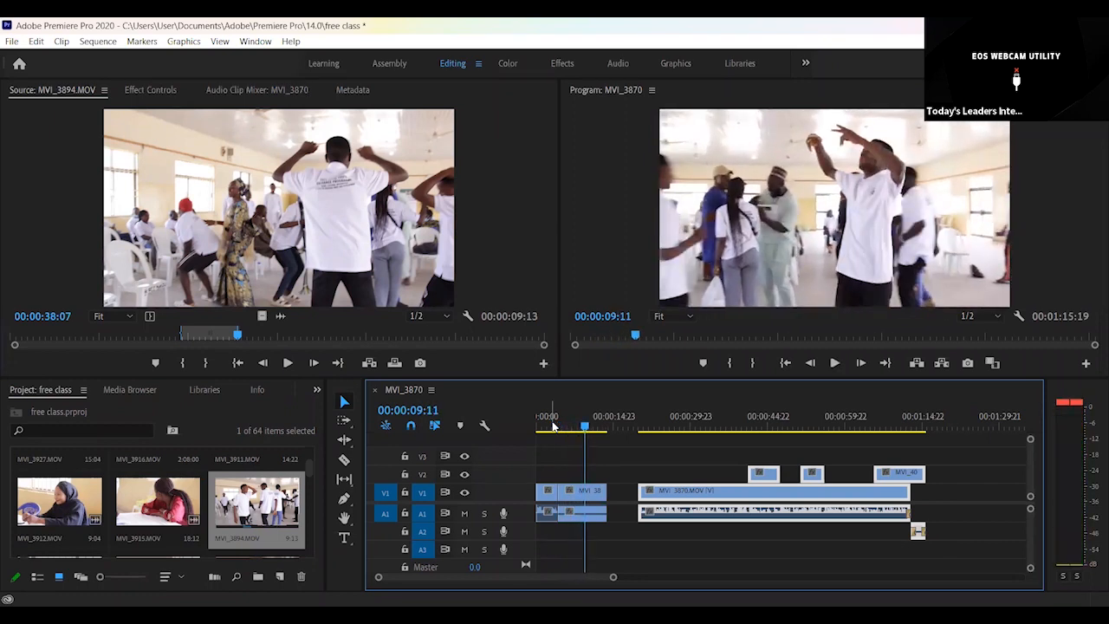
{"action": "key", "text": "space"}
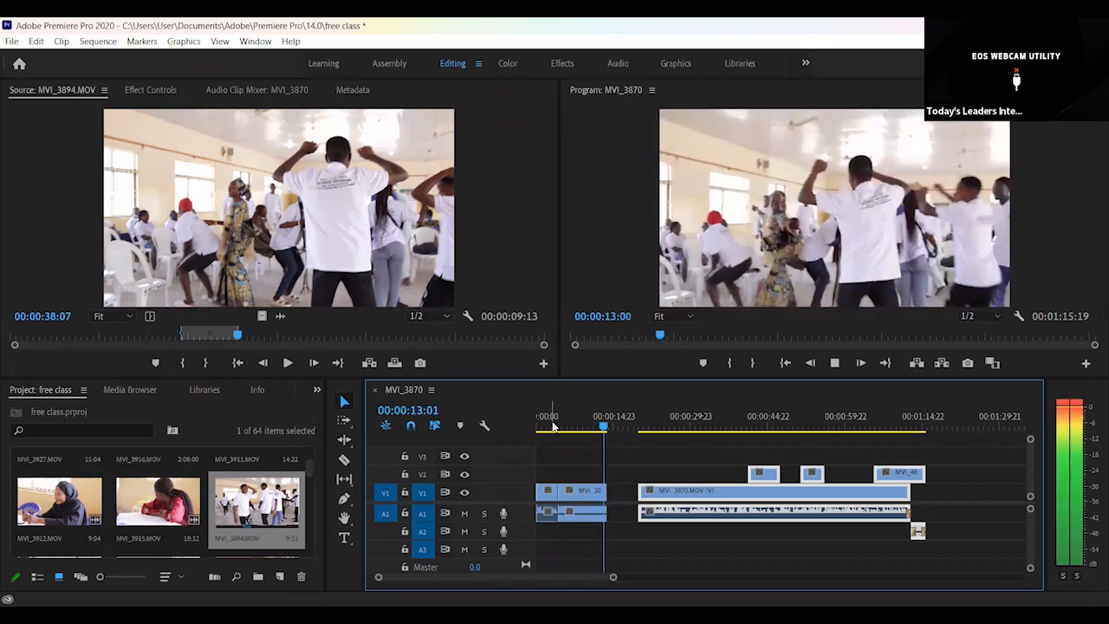
{"action": "key", "text": "space"}
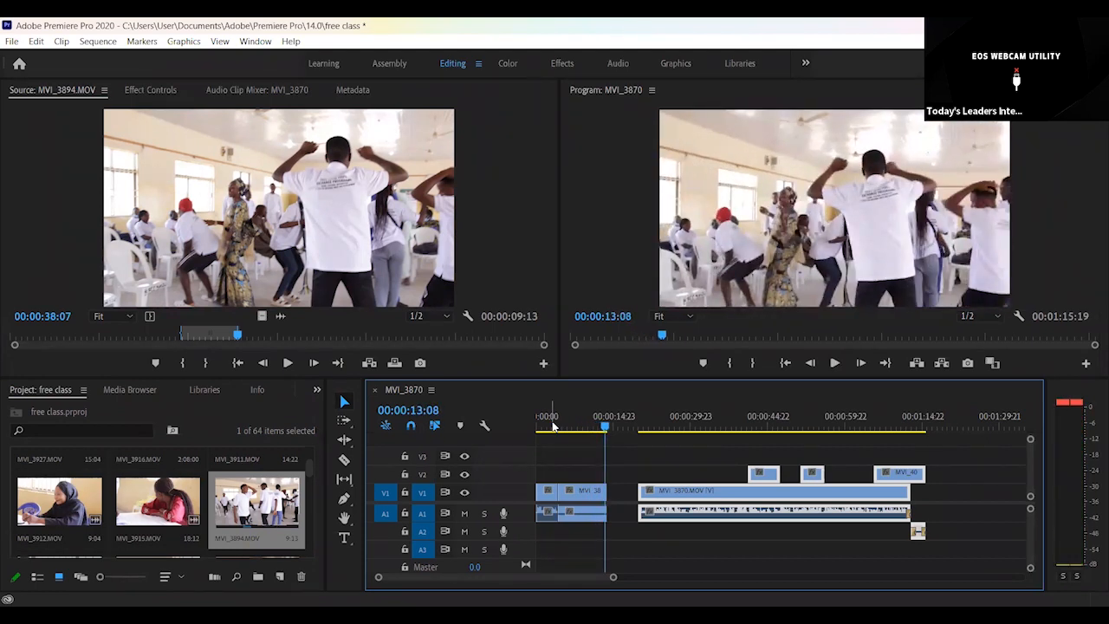
- Ripple delete the gap after the MVI_3894.MOV clip and play across the join with the interview to 00:00:17:23
{"action": "left_click", "coordinate": [616, 498]}
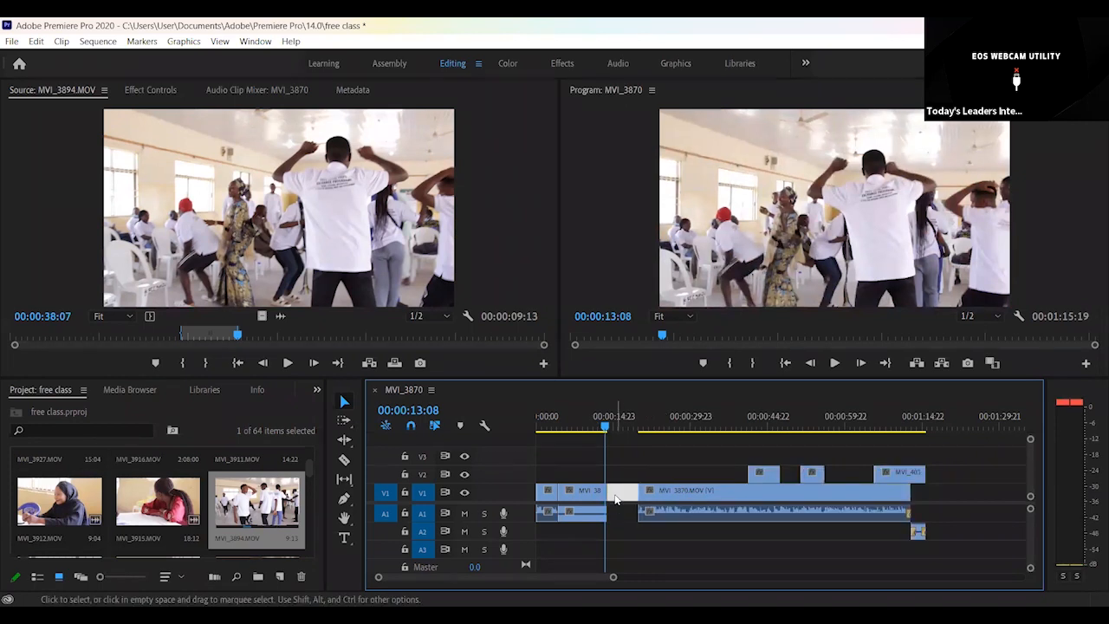
{"action": "key", "text": "Delete"}
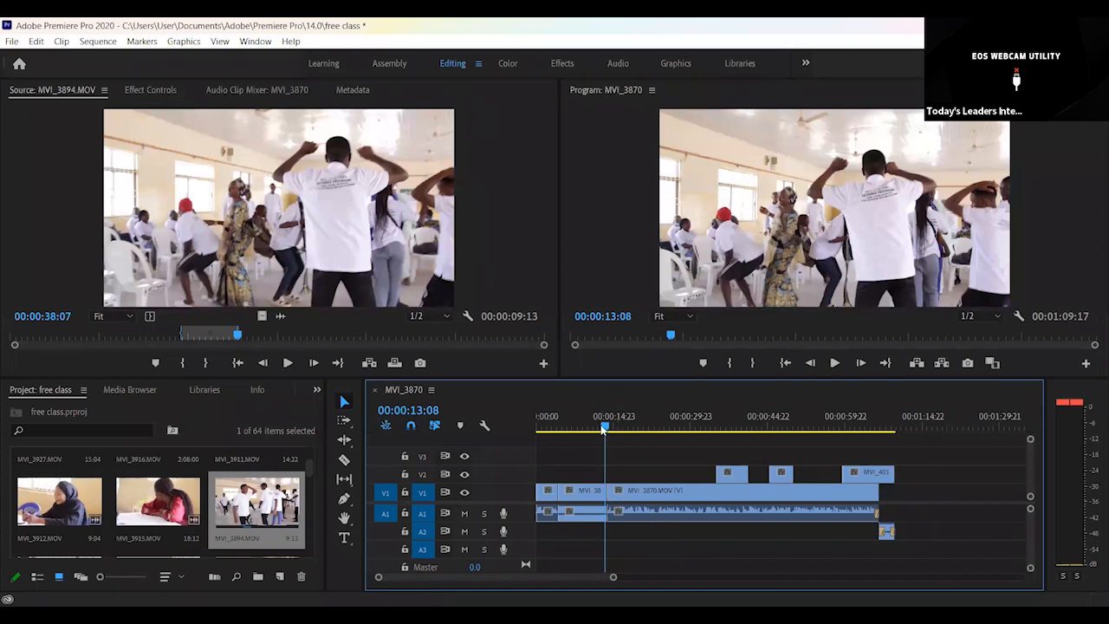
{"action": "left_click", "coordinate": [601, 427]}
{"action": "key", "text": "space"}
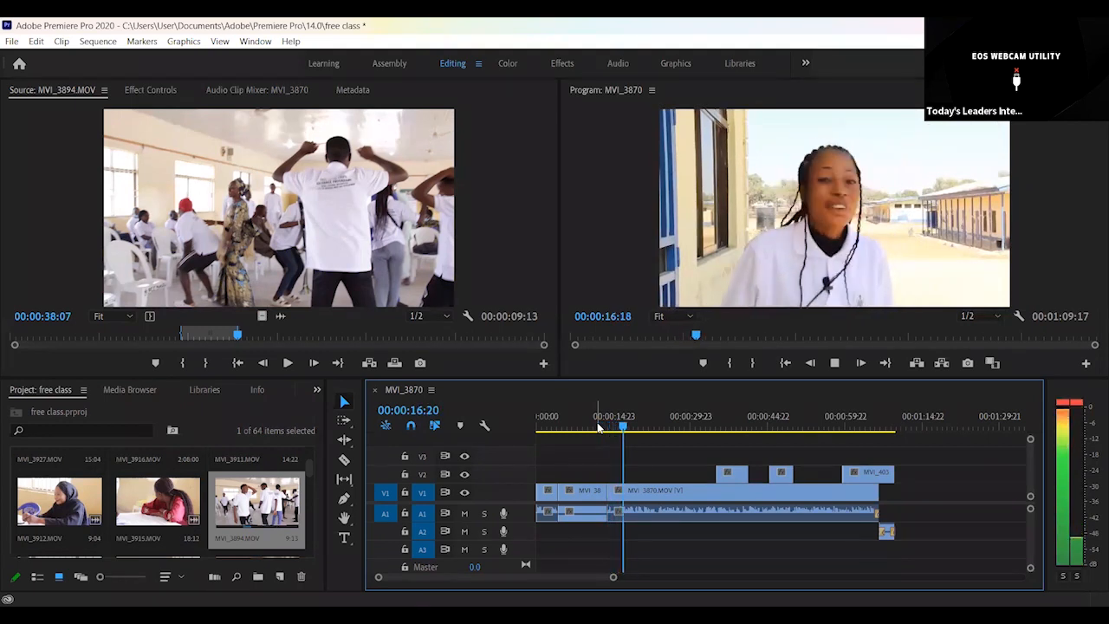
{"action": "left_click_drag", "start_coordinate": [622, 426], "coordinate": [600, 428]}
{"action": "key", "text": "space"}
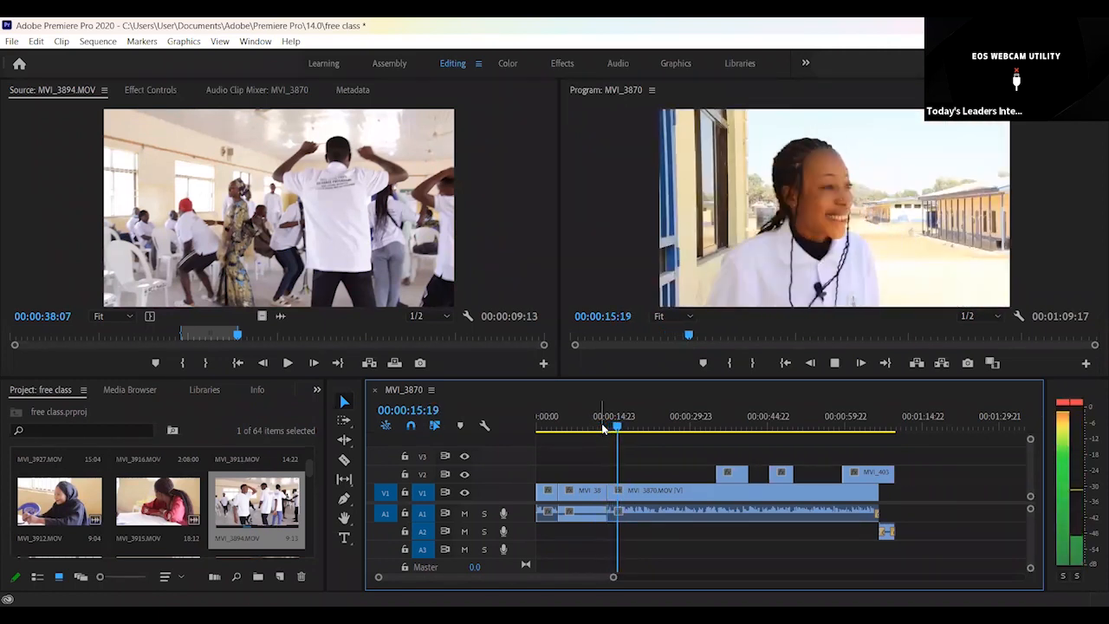
{"action": "key", "text": "space"}
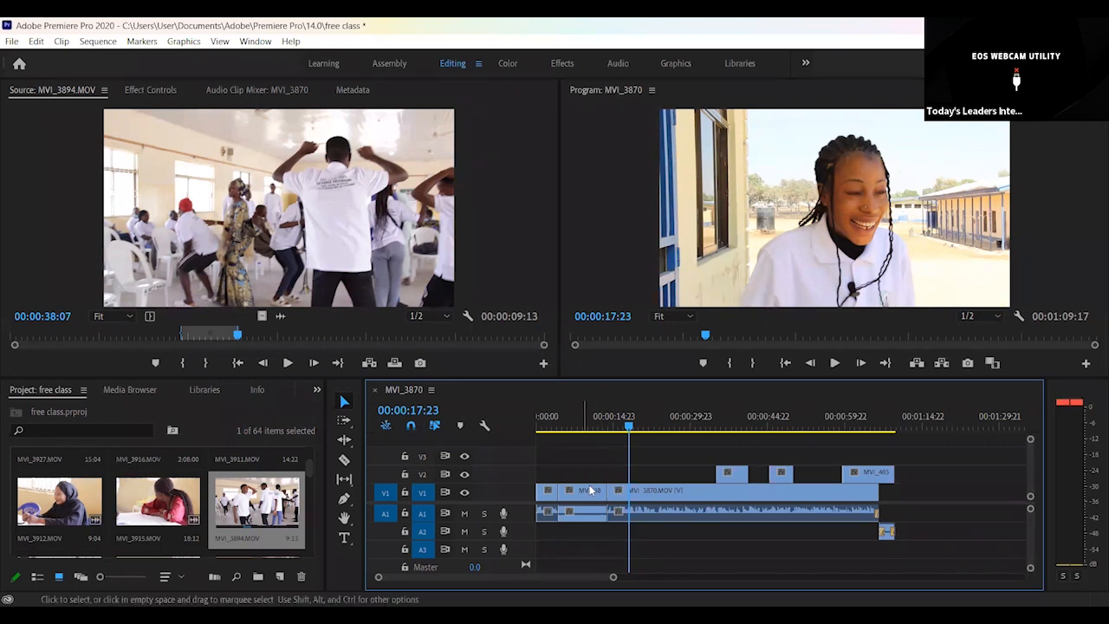
- Return to 00:00:10:02 and move the MVI_3894.MOV clip's audio from A1 to A2
{"action": "left_click_drag", "start_coordinate": [616, 424], "coordinate": [588, 424]}
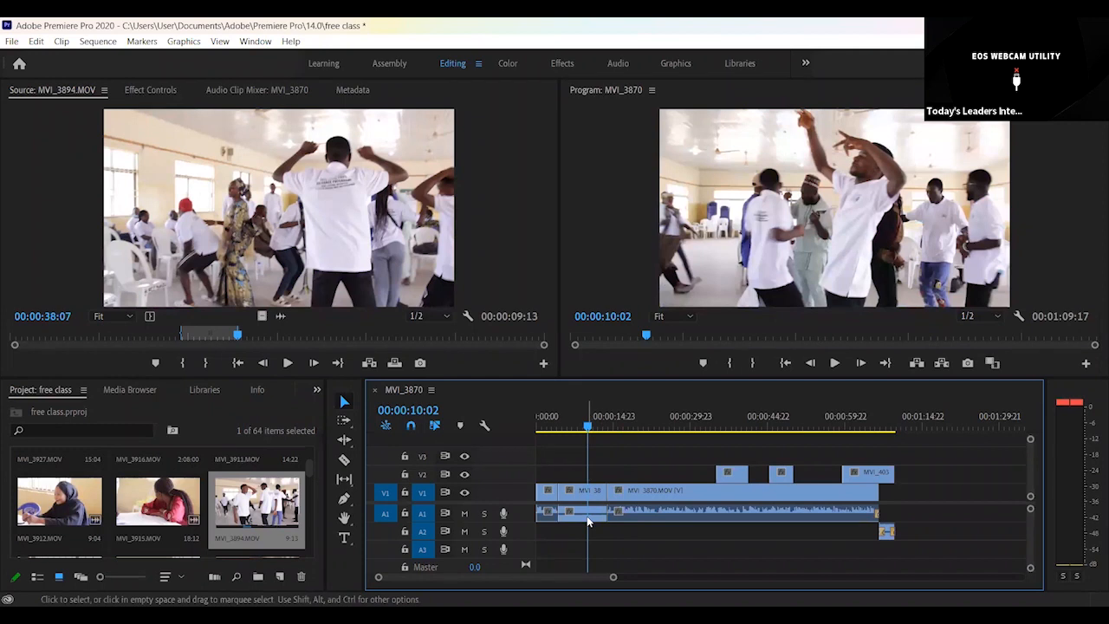
{"action": "left_click_drag", "start_coordinate": [588, 527], "coordinate": [588, 535]}
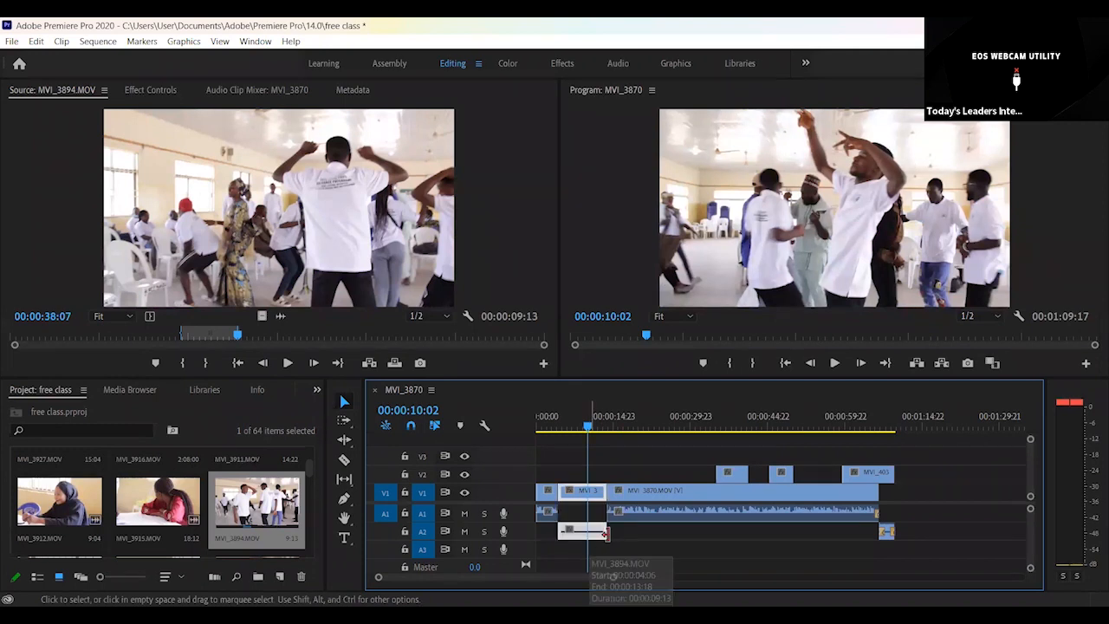
- Extend only the MVI_3894.MOV audio on A2 under the interview to about 00:00:47 and play across the join to 00:00:16:11
{"action": "left_click", "coordinate": [603, 535]}
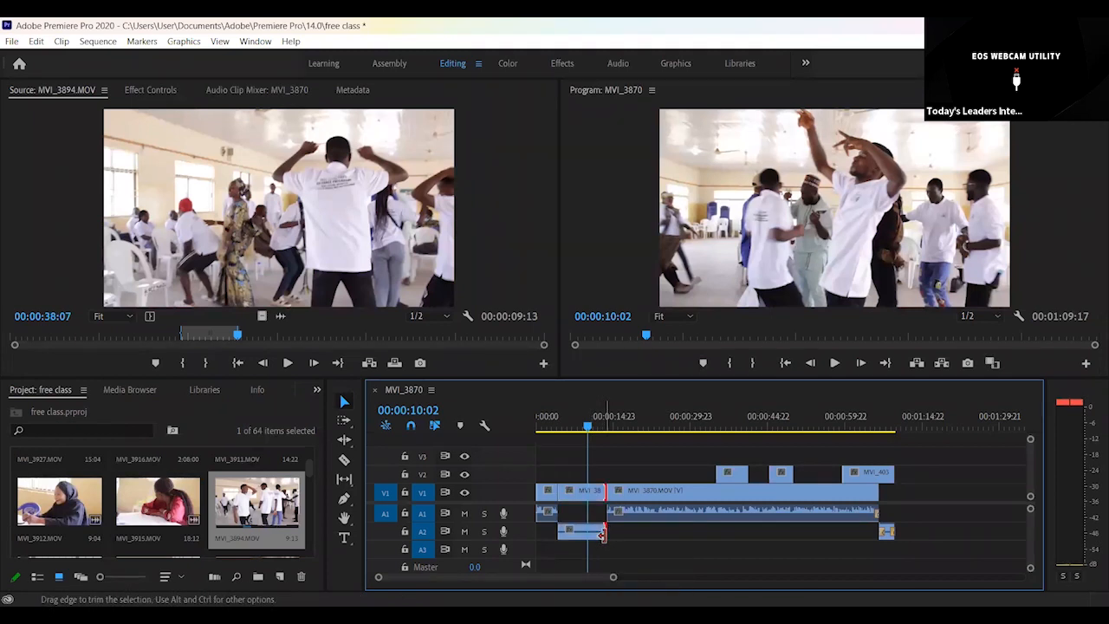
{"action": "left_click", "coordinate": [599, 537]}
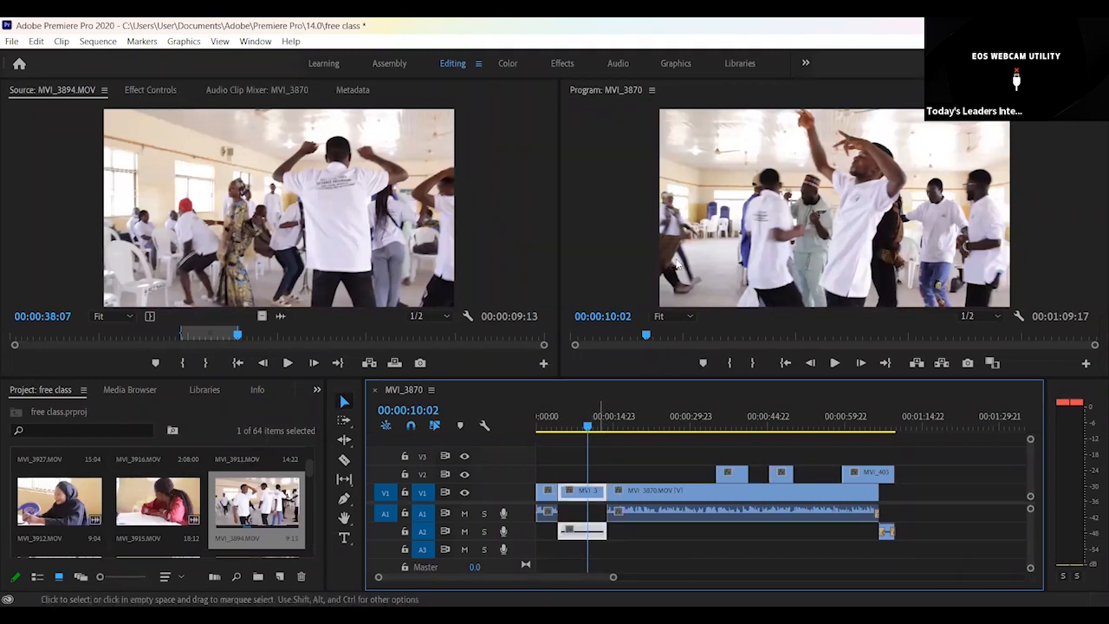
{"action": "right_click", "coordinate": [600, 535]}
{"action": "left_click", "coordinate": [641, 264]}
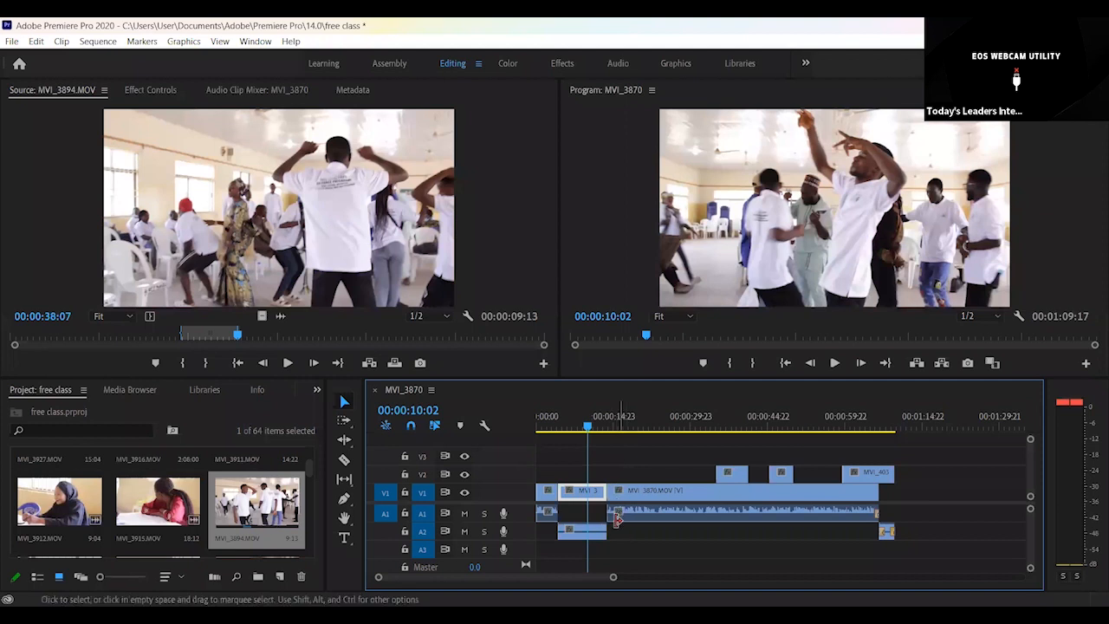
{"action": "left_click_drag", "start_coordinate": [607, 531], "coordinate": [780, 531]}
{"action": "left_click", "coordinate": [592, 428]}
{"action": "key", "text": "space"}
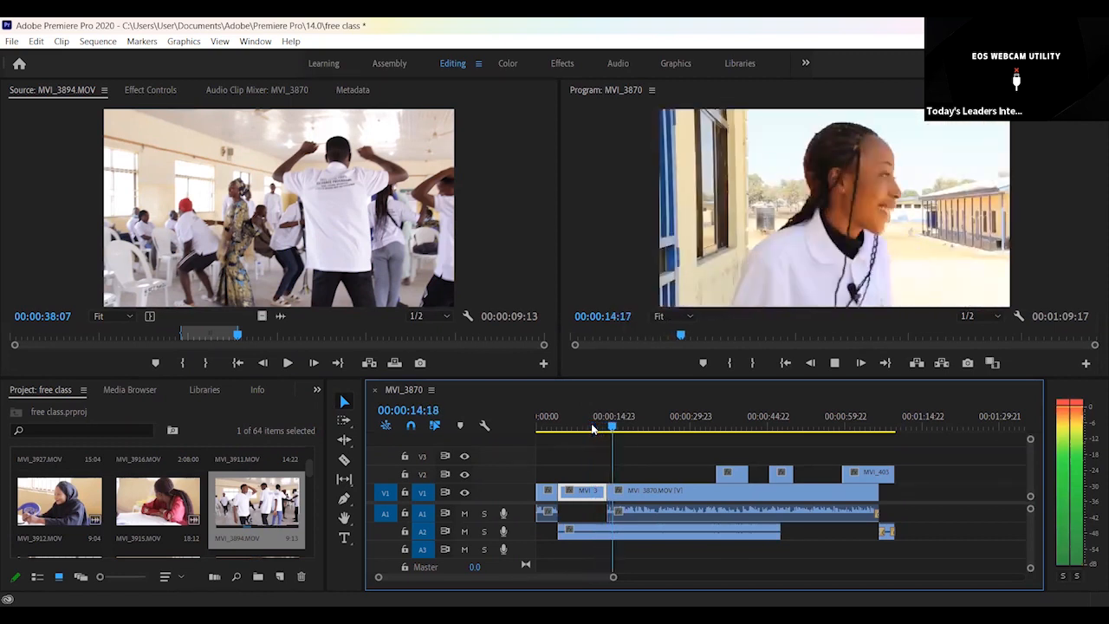
{"action": "key", "text": "space"}
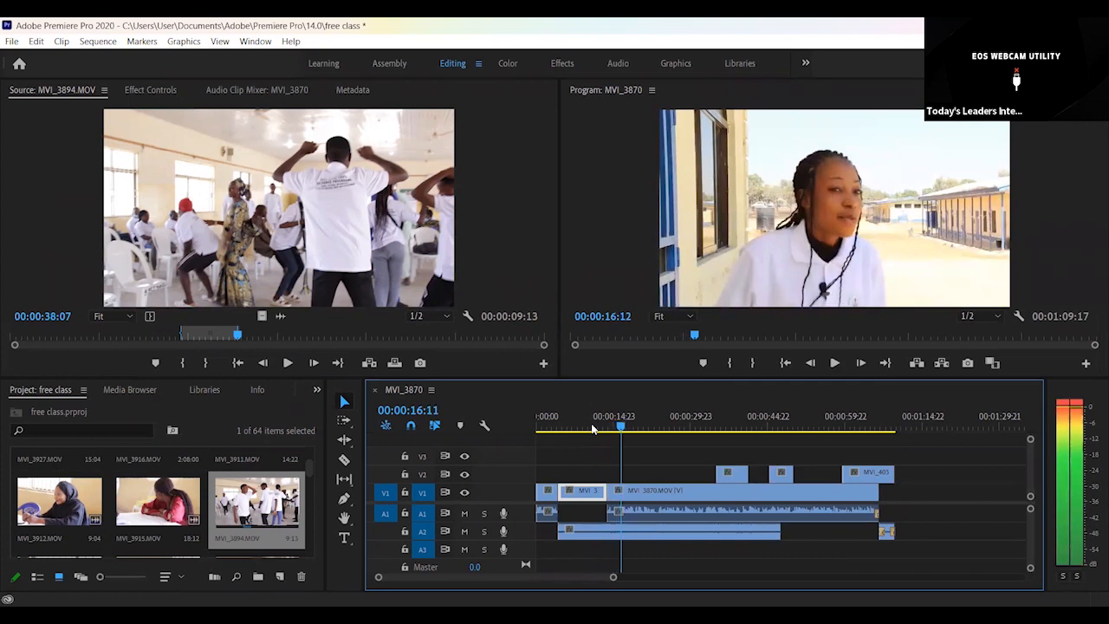
- Add a volume Level keyframe to the MVI_3894.MOV audio on A2 at 00:00:13:01
{"action": "left_click", "coordinate": [605, 426]}
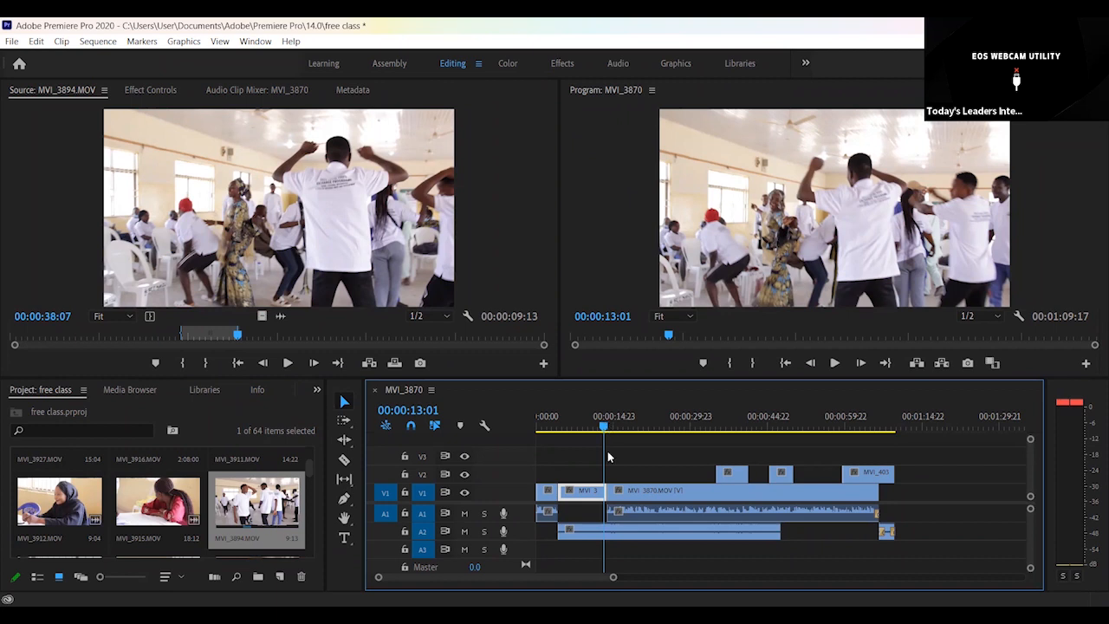
{"action": "left_click", "coordinate": [609, 533]}
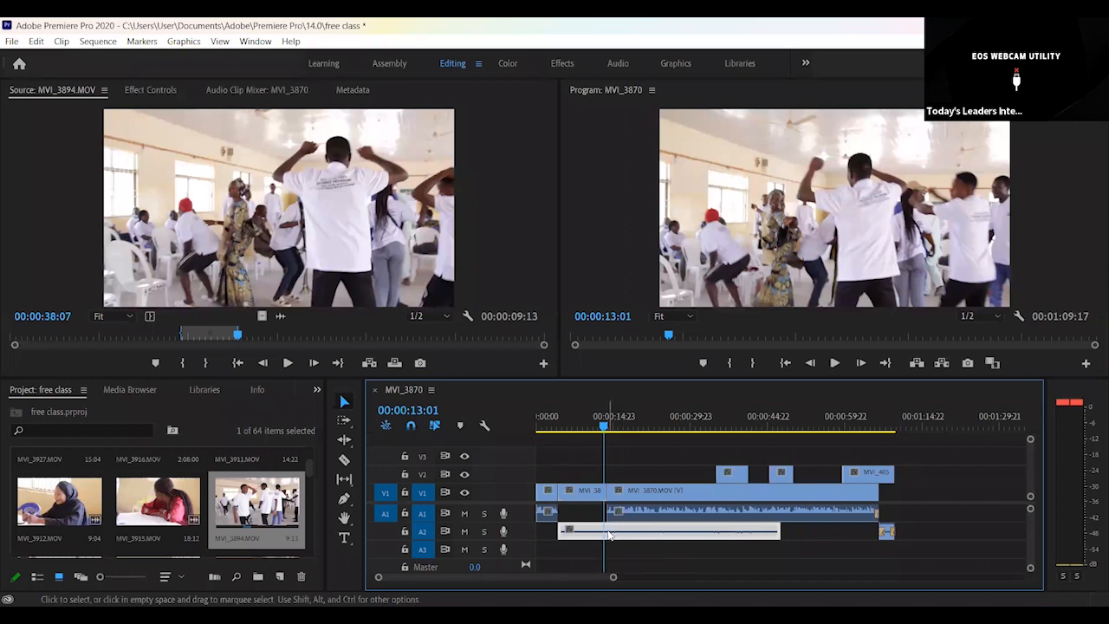
{"action": "double_click", "coordinate": [610, 533]}
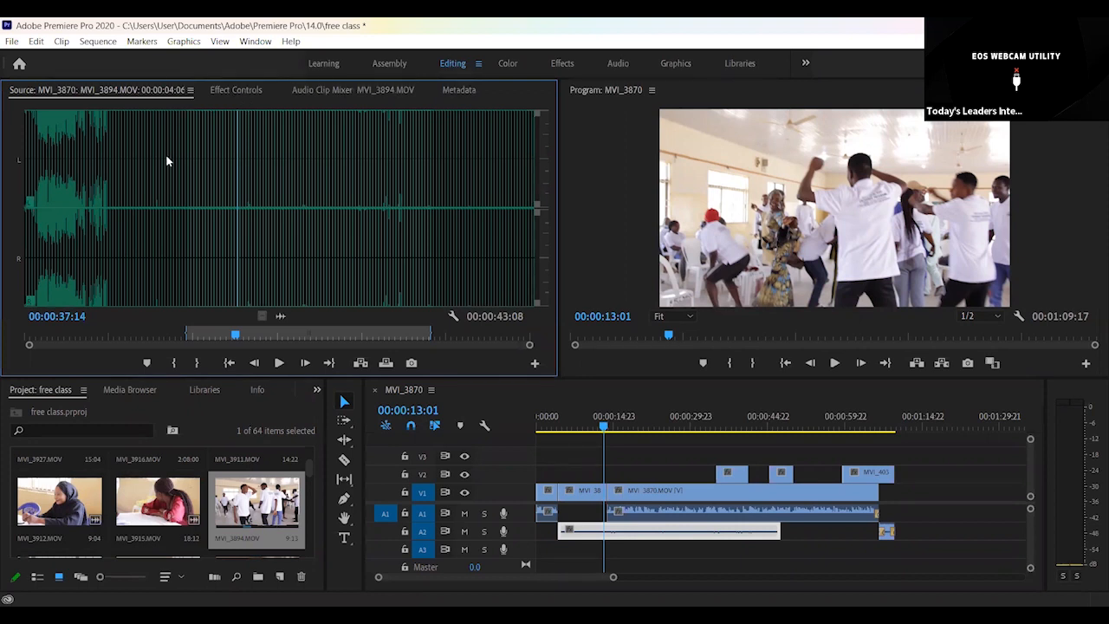
{"action": "left_click", "coordinate": [223, 90]}
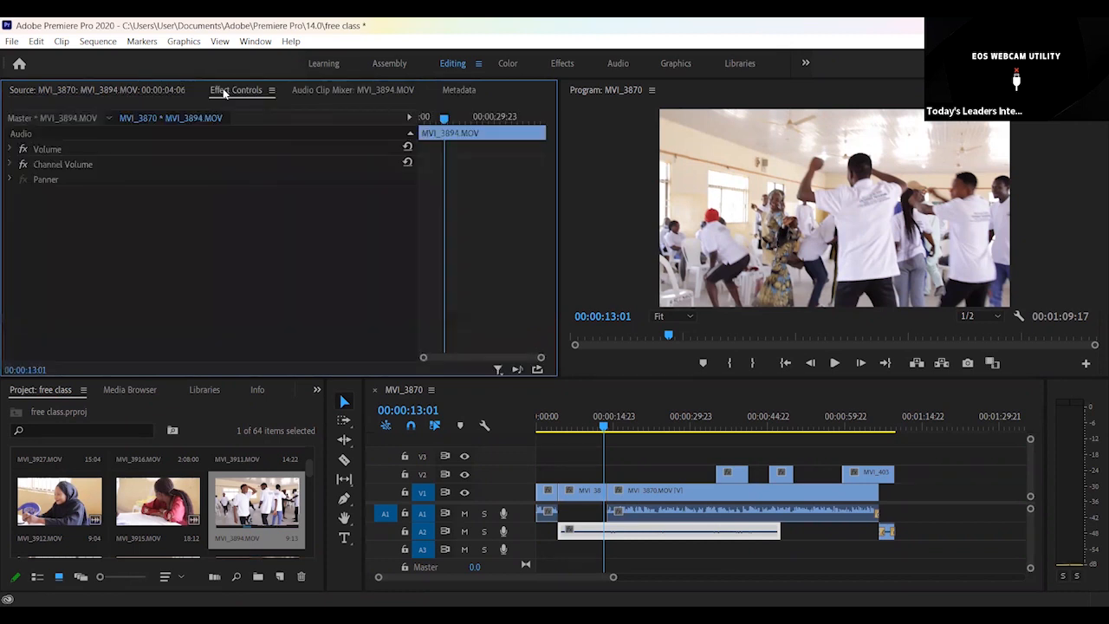
{"action": "left_click", "coordinate": [11, 149]}
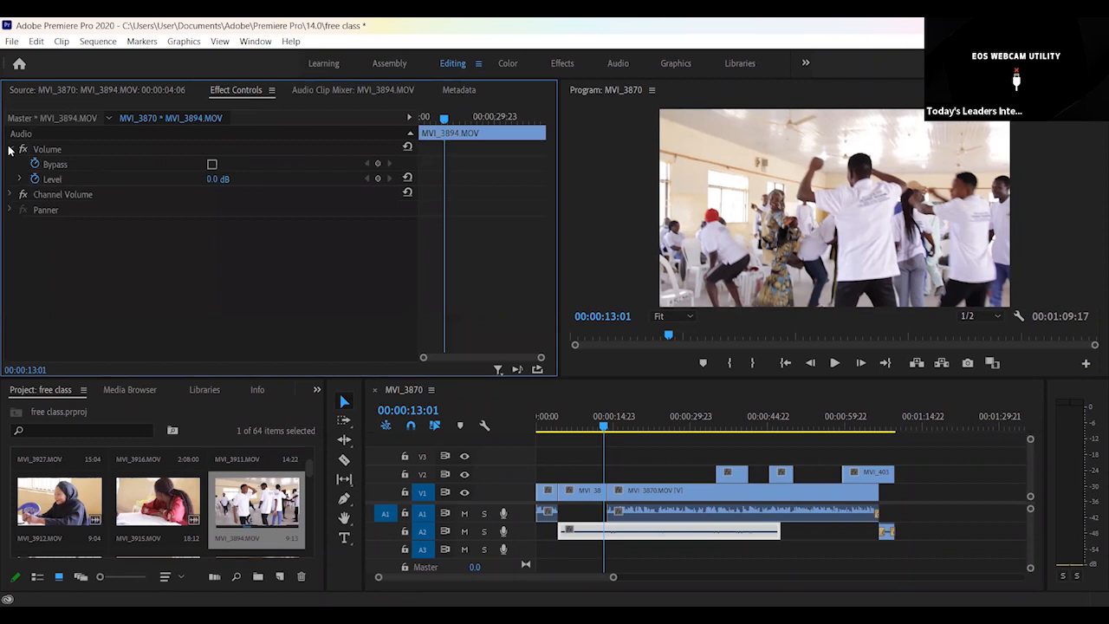
{"action": "left_click", "coordinate": [378, 179]}
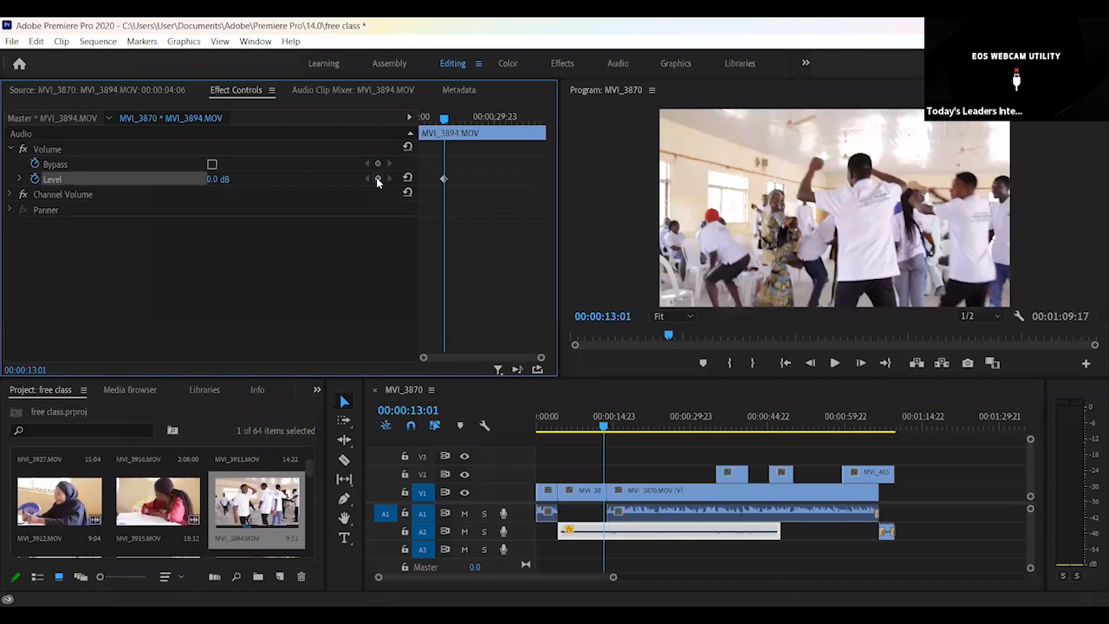
- Add a second Level keyframe at 00:00:14:08, lower it to -21.6 dB, and play the sequence through to 00:00:48:12
{"action": "key", "text": "space"}
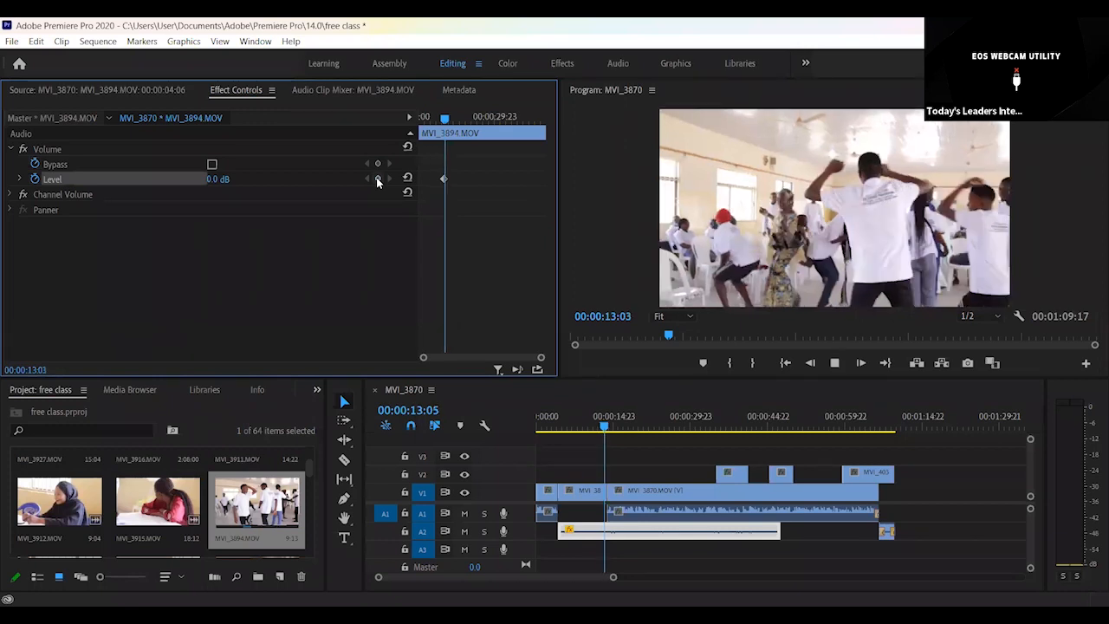
{"action": "key", "text": "space"}
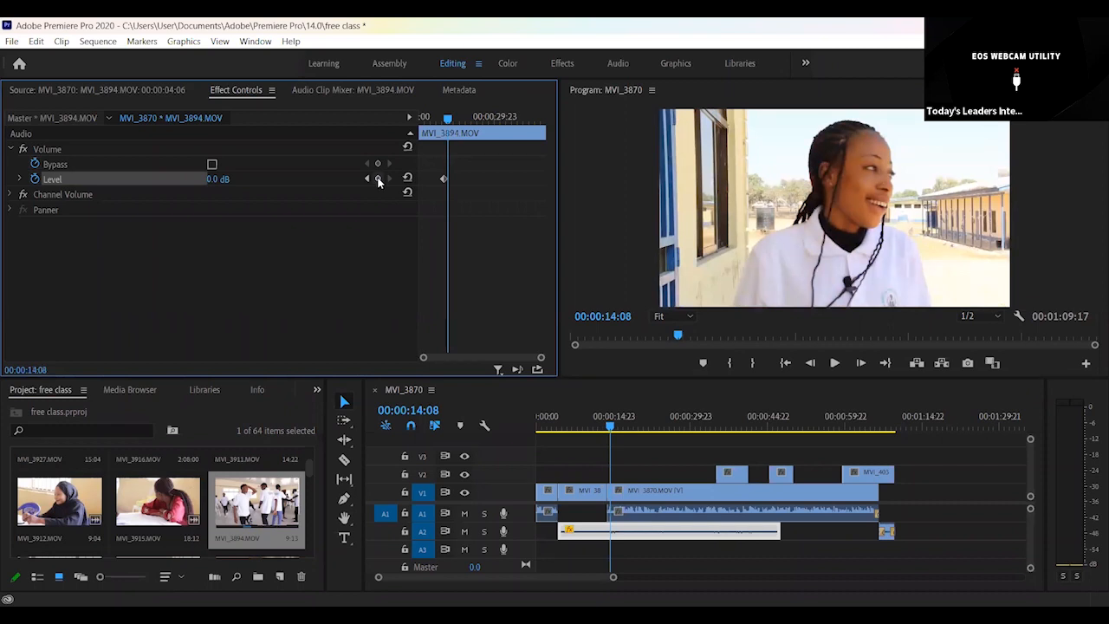
{"action": "left_click", "coordinate": [378, 180]}
{"action": "left_click_drag", "start_coordinate": [213, 179], "coordinate": [182, 179]}
{"action": "left_click_drag", "start_coordinate": [182, 179], "coordinate": [179, 179]}
{"action": "key", "text": "space"}
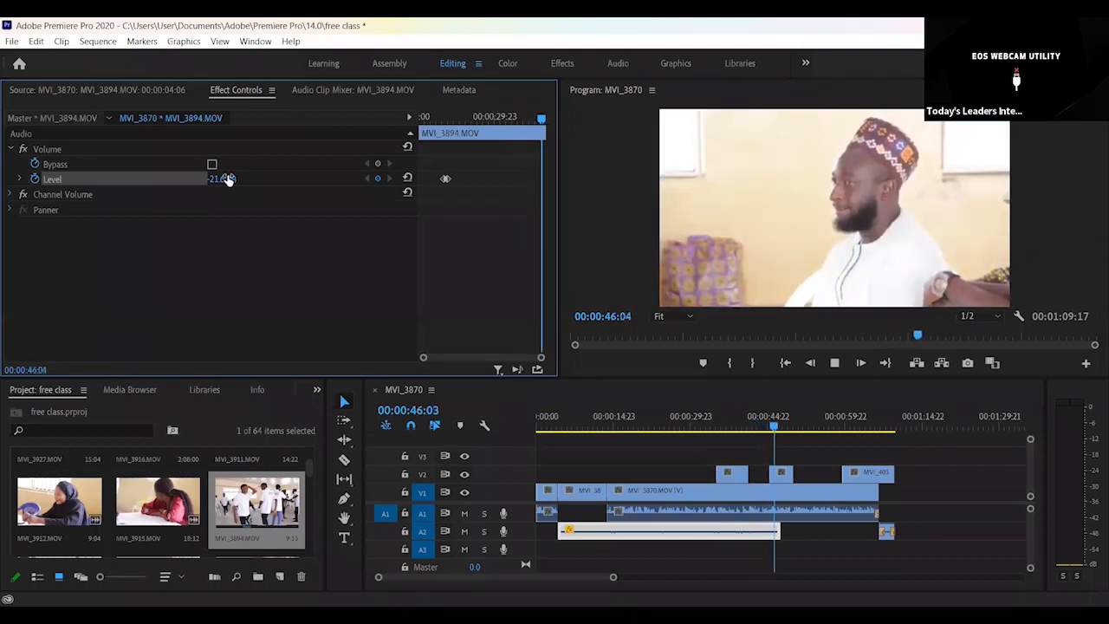
{"action": "key", "text": "space"}
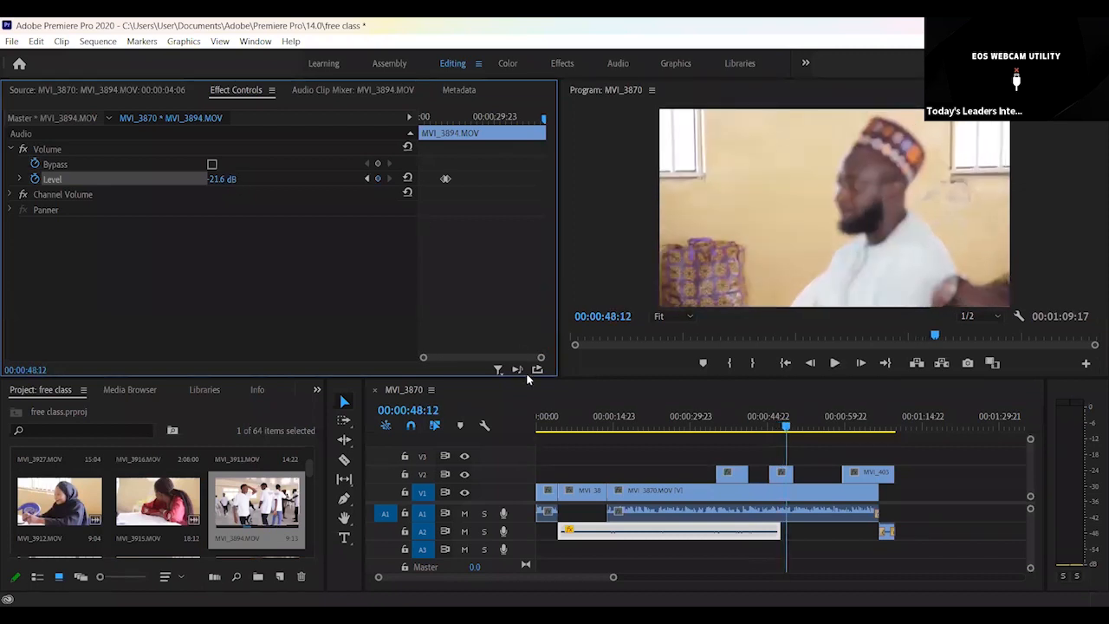
- Extend the MVI_3894.MOV audio on A2 to just before that track's final clip and play the section through to 00:01:00:12
{"action": "left_click", "coordinate": [776, 533]}
{"action": "left_click_drag", "start_coordinate": [776, 533], "coordinate": [877, 539]}
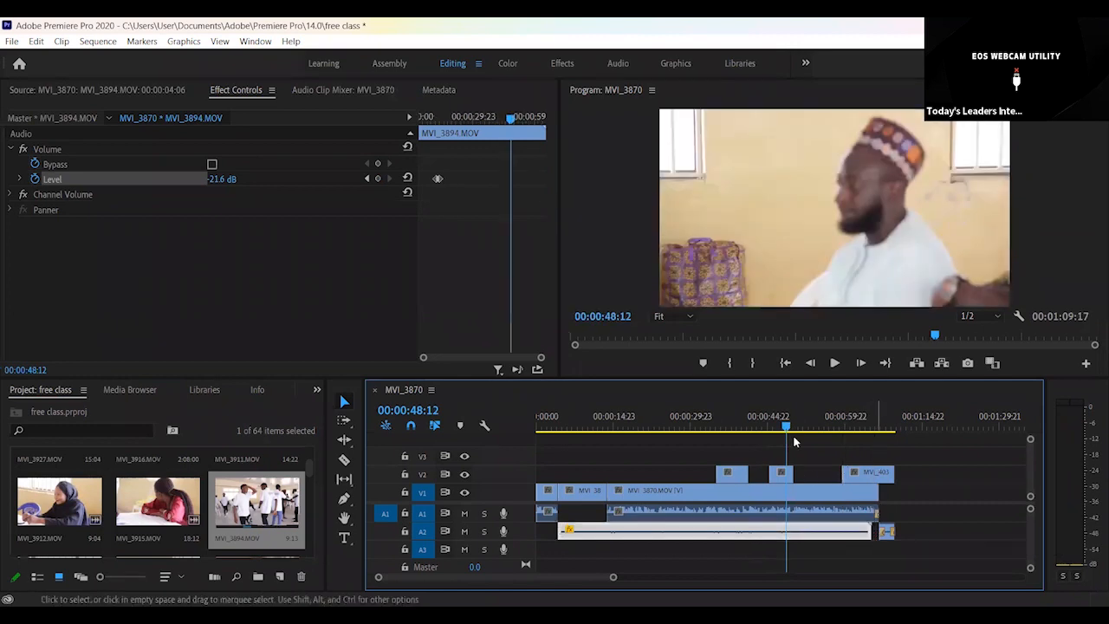
{"action": "left_click_drag", "start_coordinate": [778, 421], "coordinate": [761, 422]}
{"action": "key", "text": "space"}
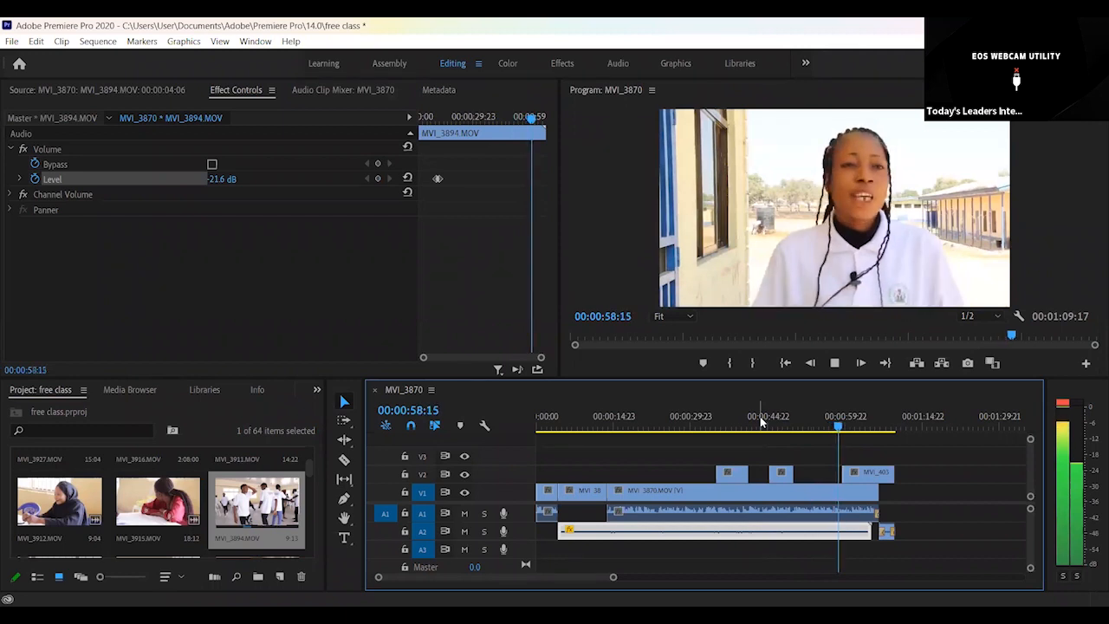
{"action": "key", "text": "space"}
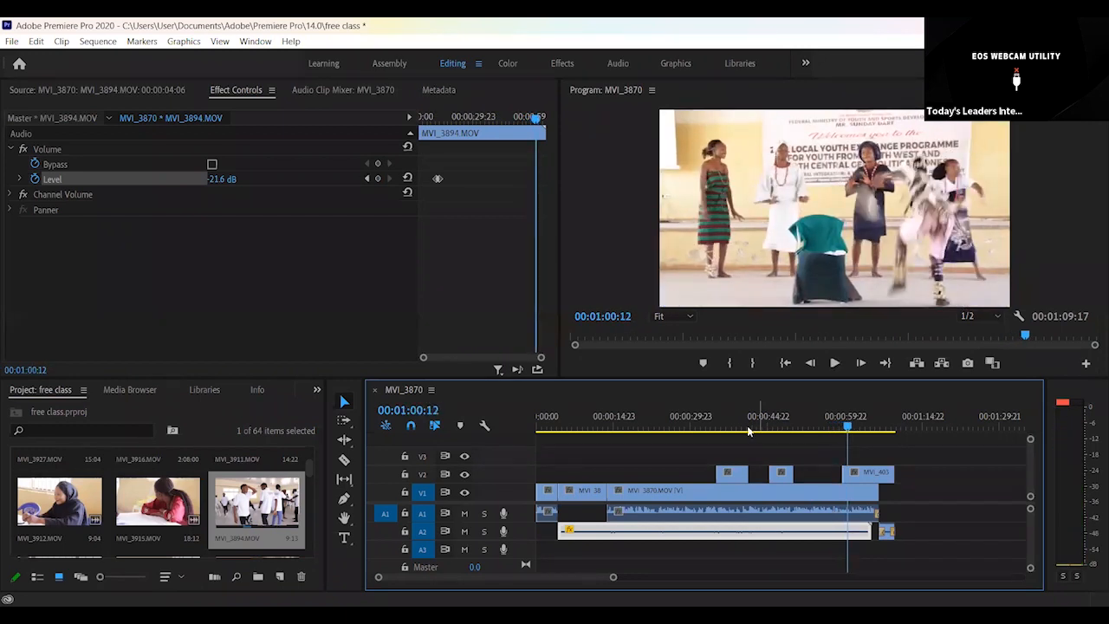
- Raise the volume Level of the long MVI_3870.MOV interview clip to 6.0 dB
{"action": "double_click", "coordinate": [678, 512]}
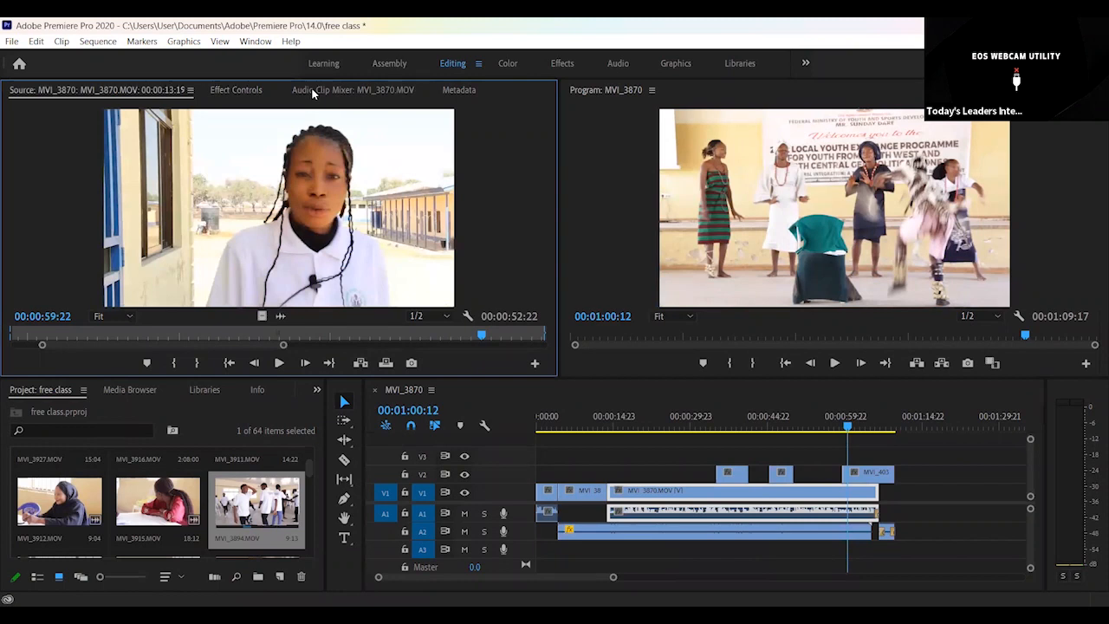
{"action": "left_click", "coordinate": [233, 89]}
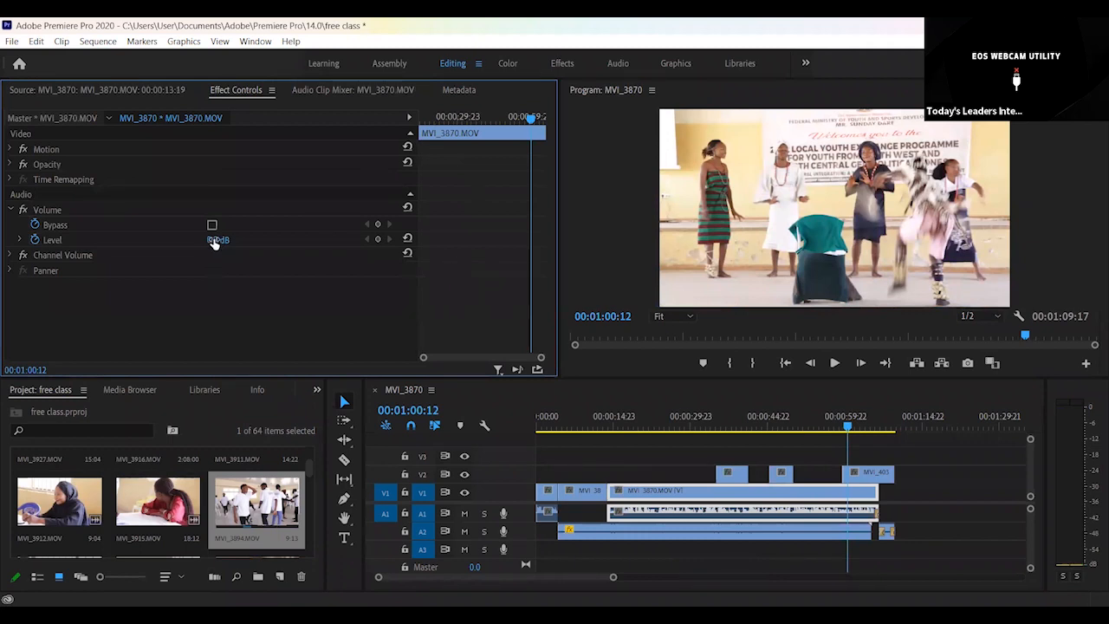
{"action": "left_click_drag", "start_coordinate": [213, 243], "coordinate": [265, 242]}
- Play the interview from 00:00:17:06 to 00:00:25:19, and play the whole sequence from the start to the end
{"action": "left_click", "coordinate": [630, 417]}
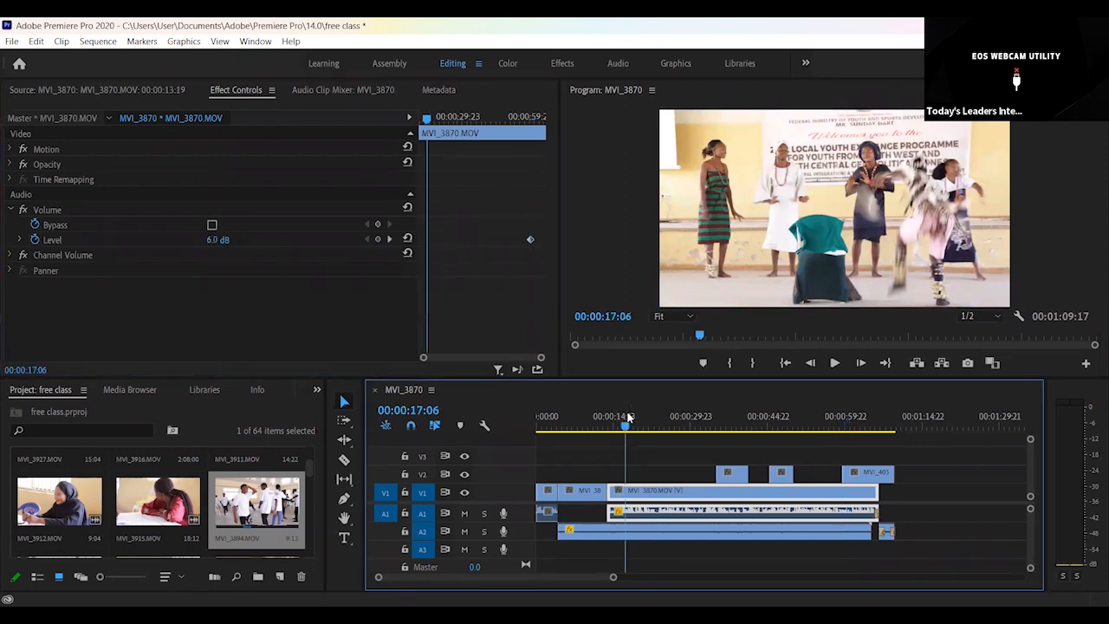
{"action": "key", "text": "space"}
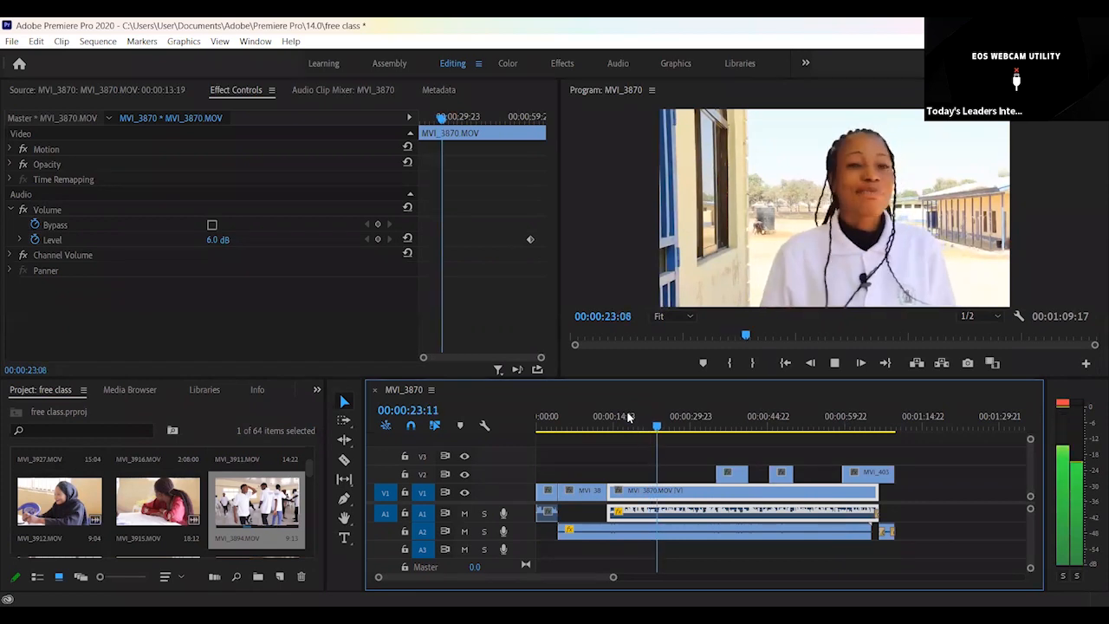
{"action": "key", "text": "space"}
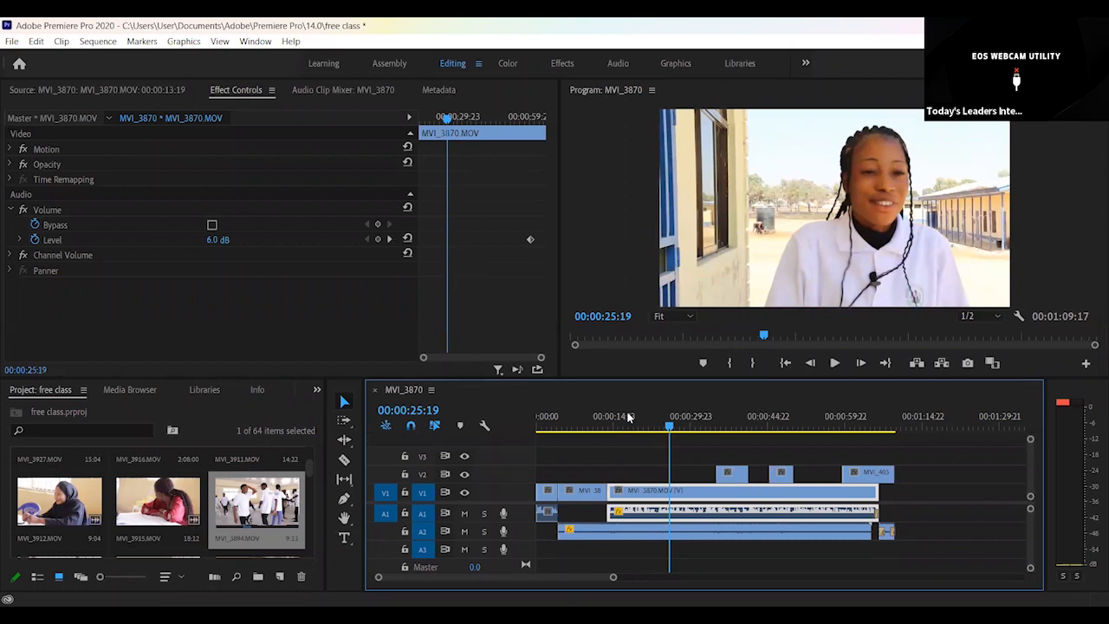
{"action": "left_click_drag", "start_coordinate": [630, 418], "coordinate": [479, 419]}
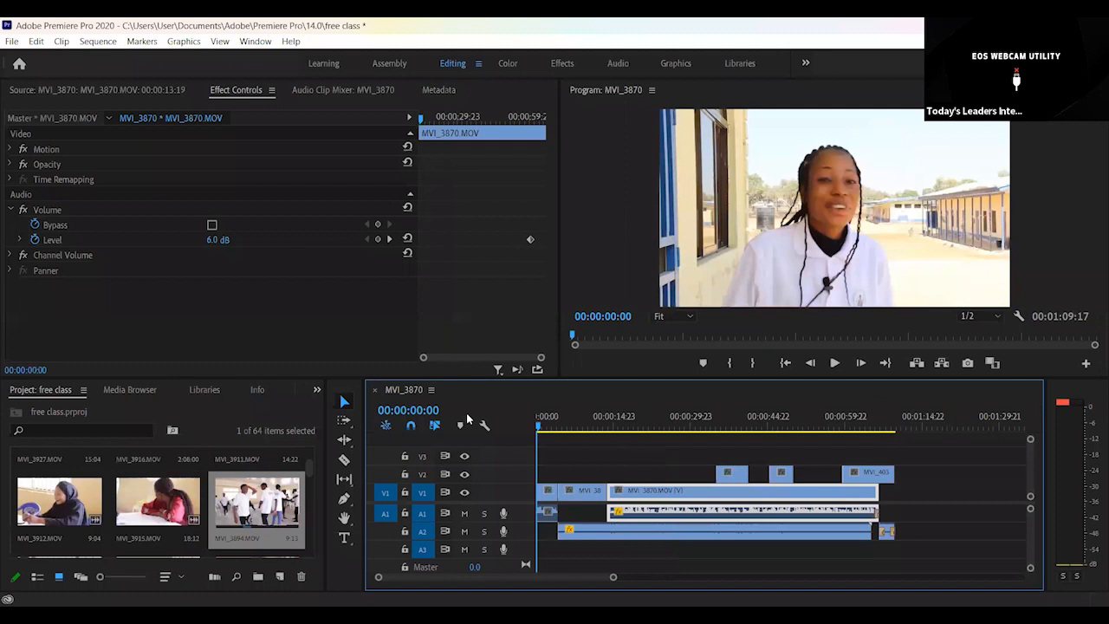
{"action": "key", "text": "space"}
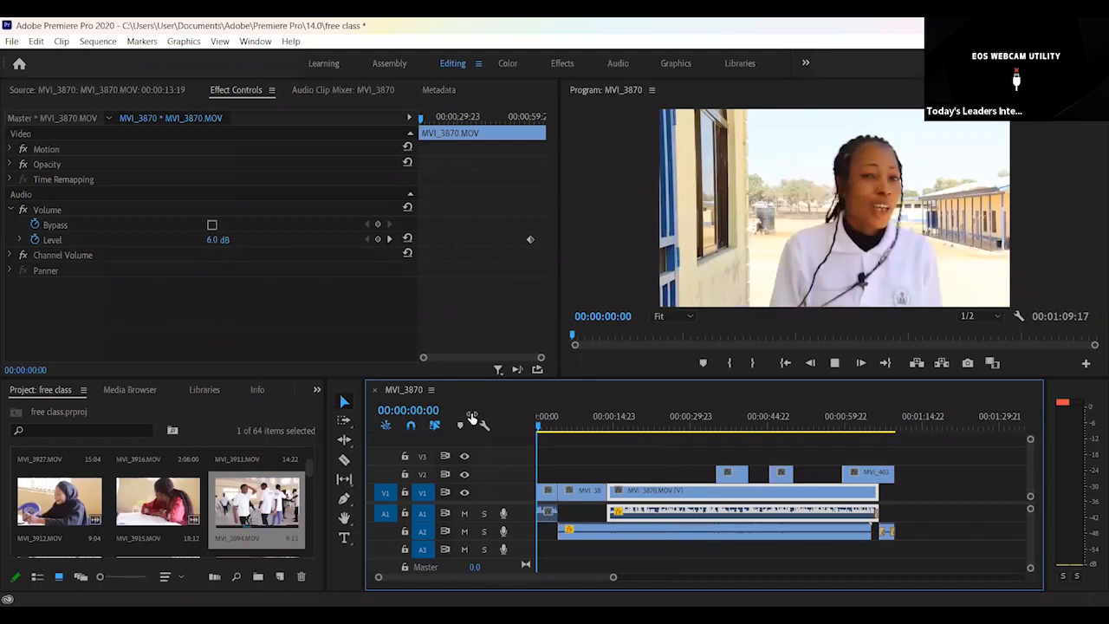
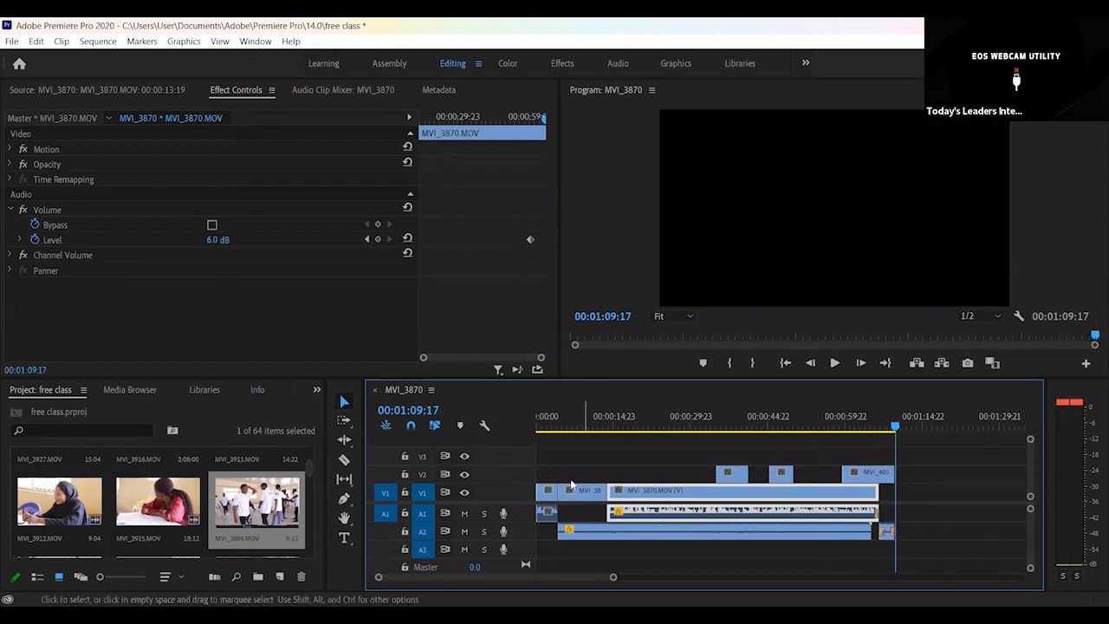
- Move the playhead to 00:00:16:20 and create a legacy title at 1920 x 1080, 23.976 fps, with square pixels
{"action": "left_click", "coordinate": [566, 422]}
{"action": "left_click_drag", "start_coordinate": [582, 424], "coordinate": [624, 426]}
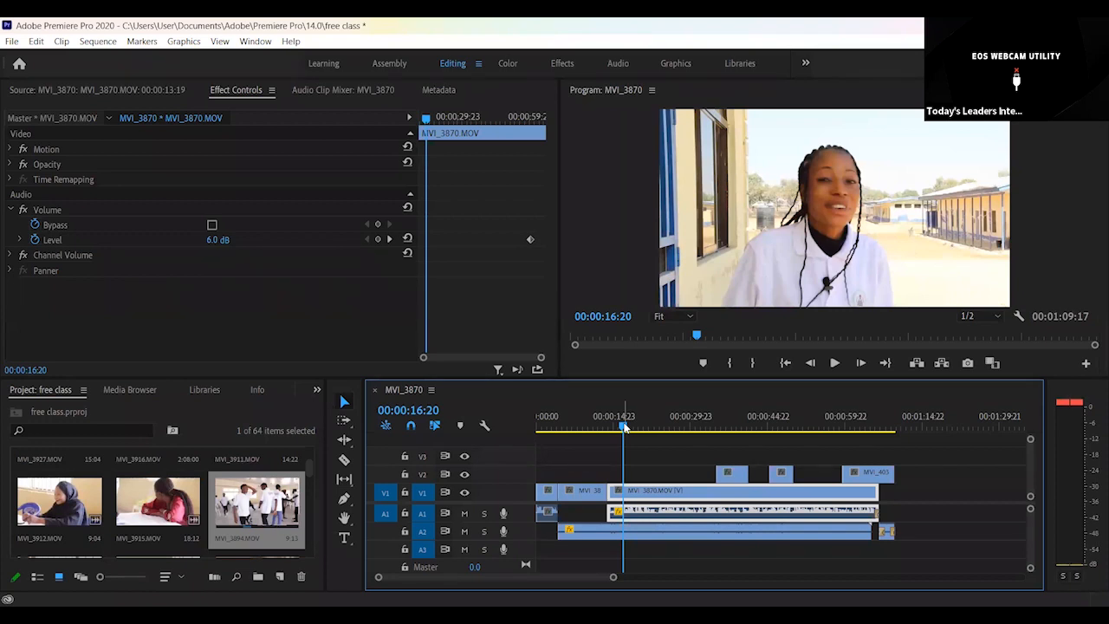
{"action": "key", "text": "ctrl+s"}
{"action": "left_click", "coordinate": [37, 42]}
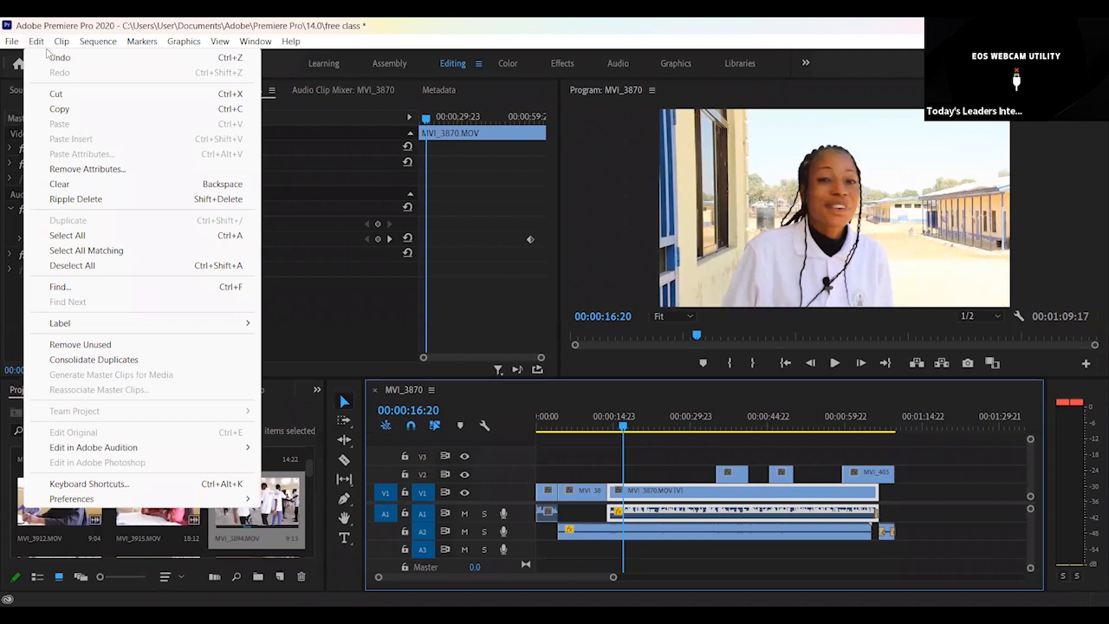
{"action": "left_click", "coordinate": [12, 44]}
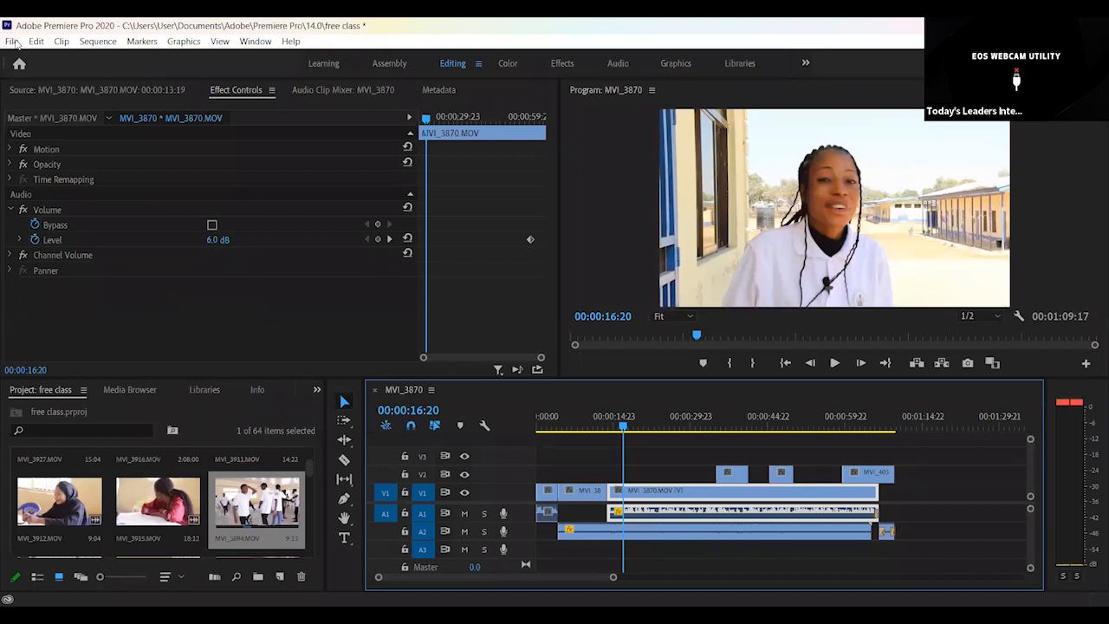
{"action": "left_click", "coordinate": [11, 45]}
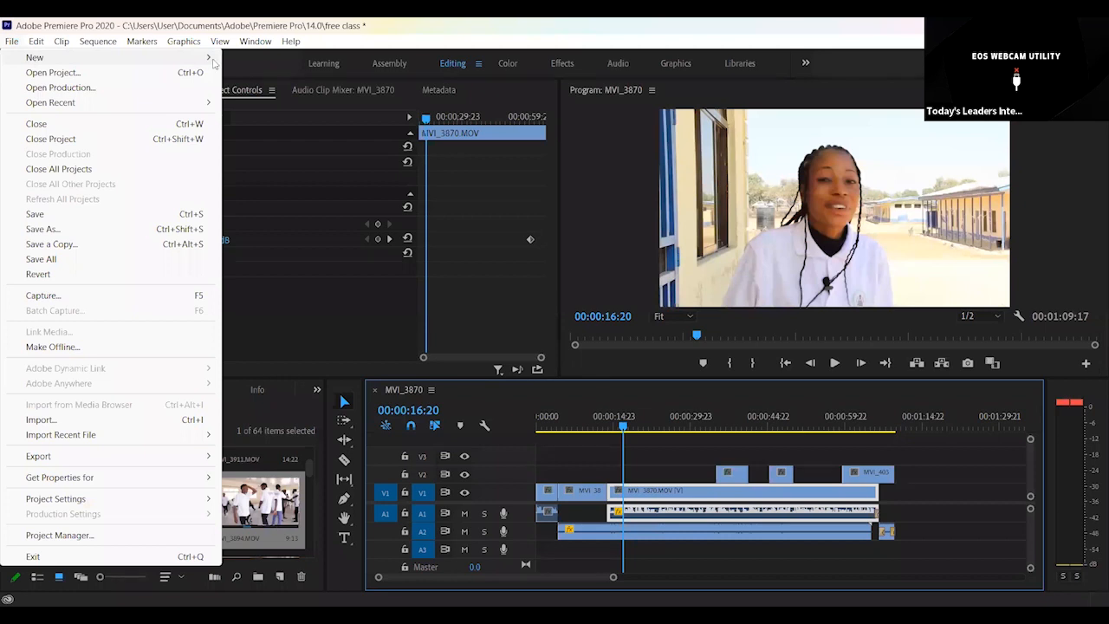
{"action": "mouse_move", "coordinate": [213, 61]}
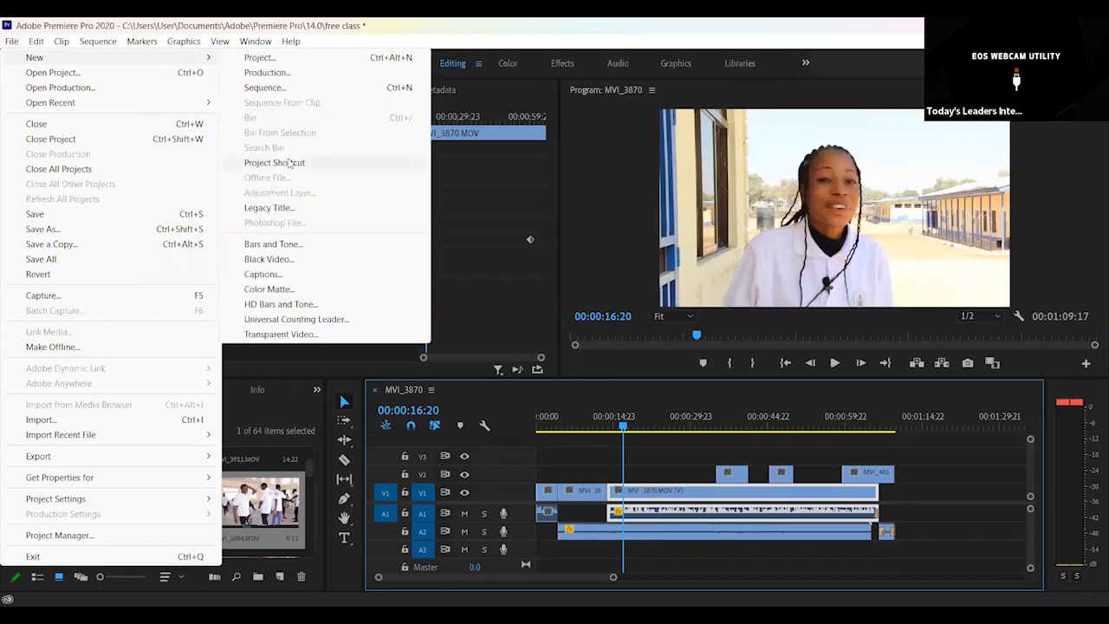
{"action": "left_click", "coordinate": [293, 209]}
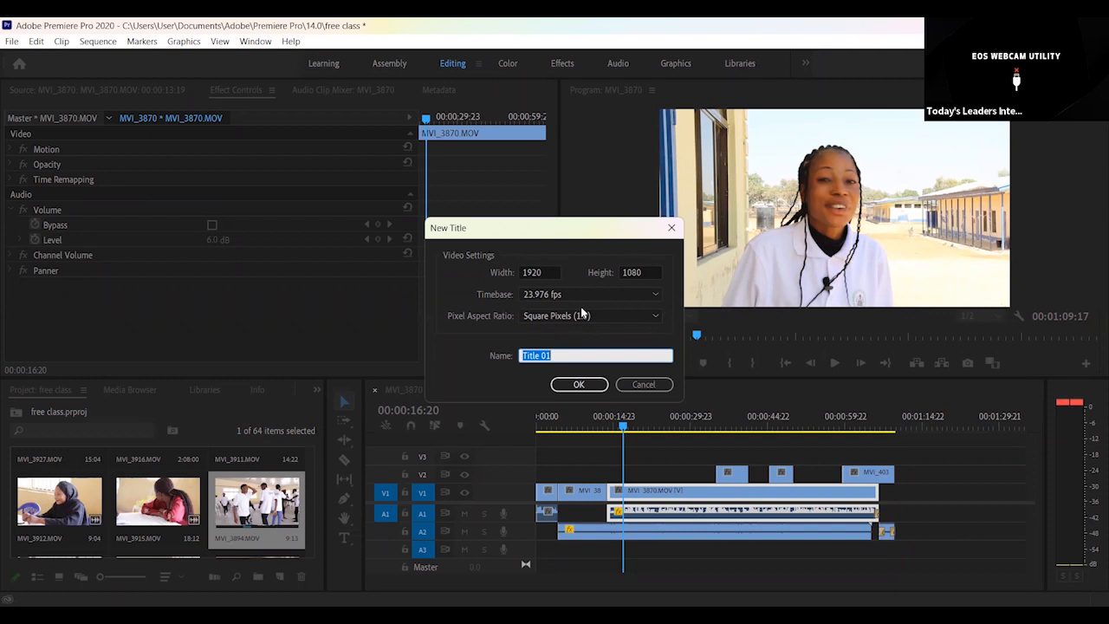
{"action": "left_click", "coordinate": [577, 387]}
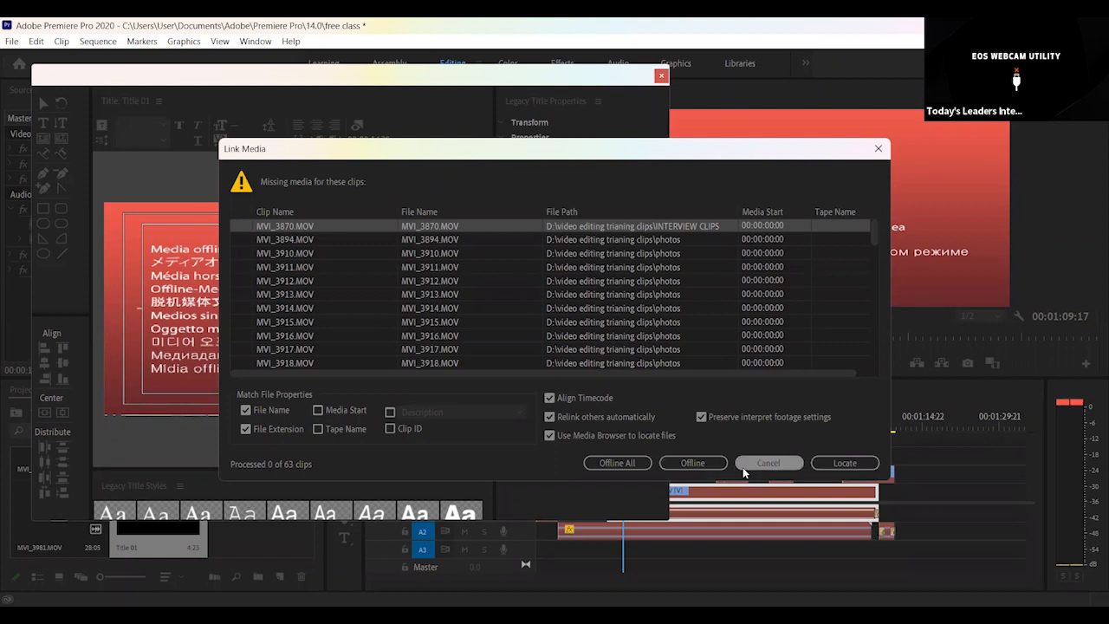
- Relink the missing media by locating MVI_3870 in the INTERVIEW CLIPS folder
{"action": "left_click", "coordinate": [833, 464]}
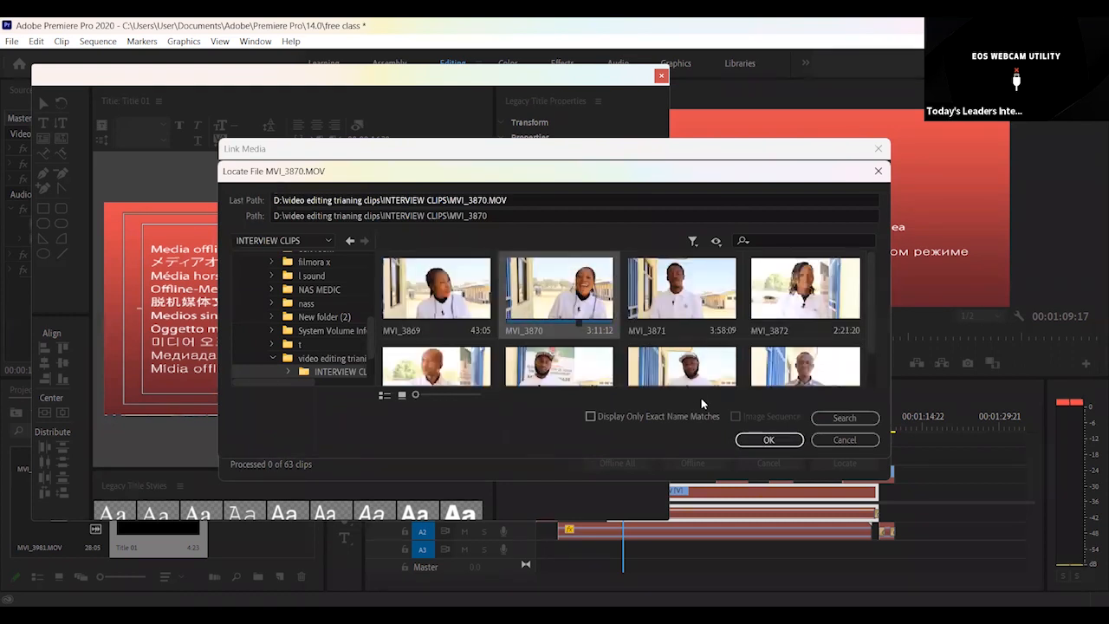
{"action": "left_click", "coordinate": [762, 444]}
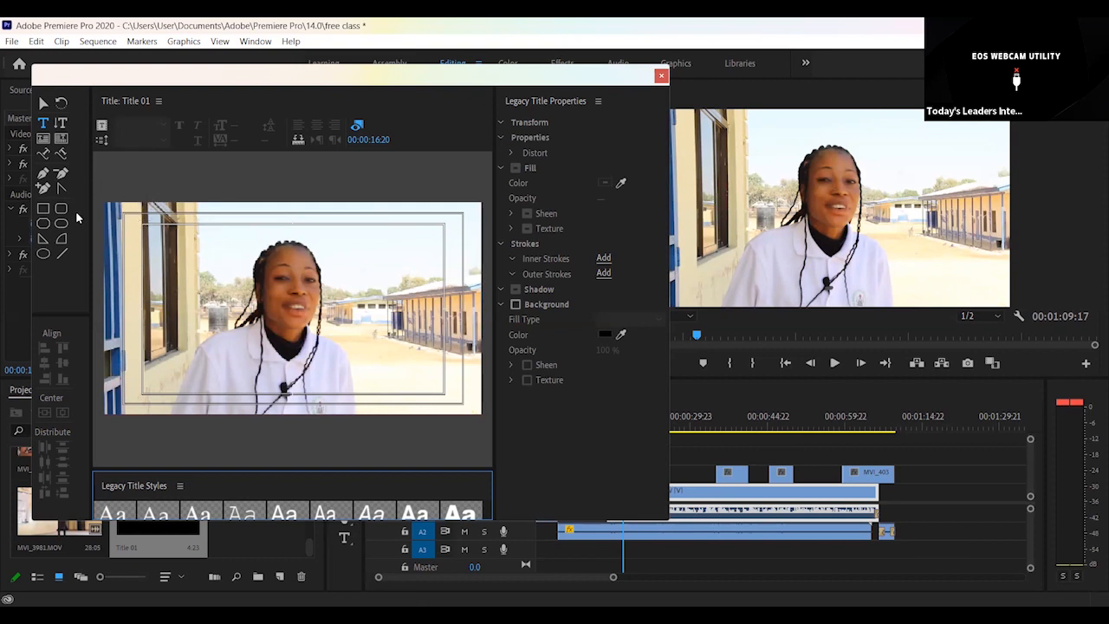
- Draw a rectangle about 1018 by 251 across the lower part of the title frame with the Rectangle tool
{"action": "left_click", "coordinate": [43, 210]}
{"action": "left_click", "coordinate": [42, 211]}
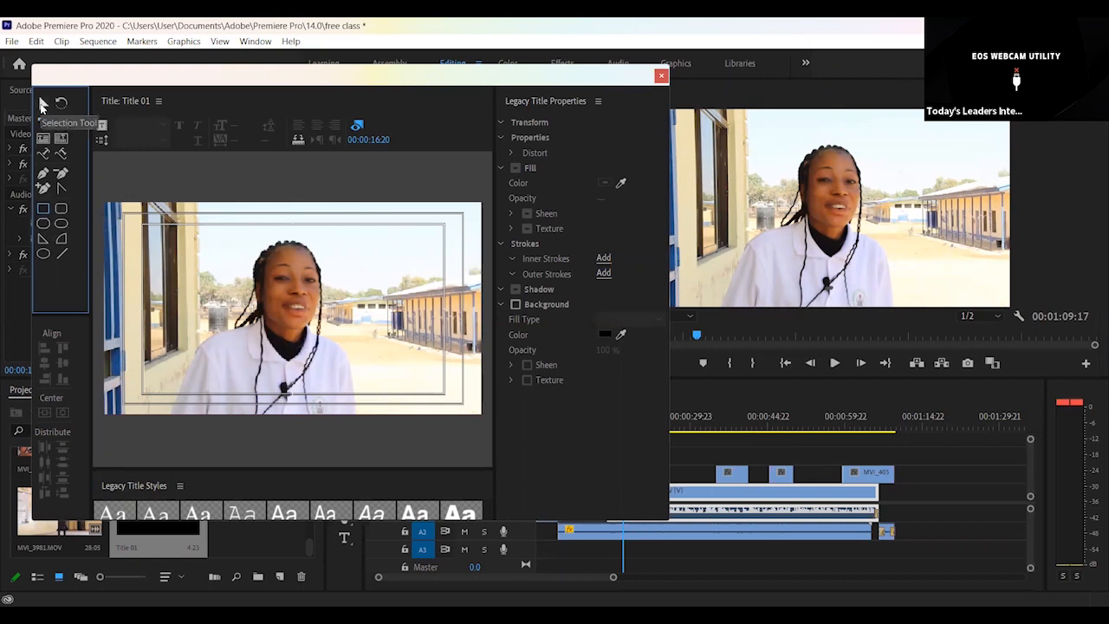
{"action": "left_click", "coordinate": [41, 104]}
{"action": "left_click", "coordinate": [43, 209]}
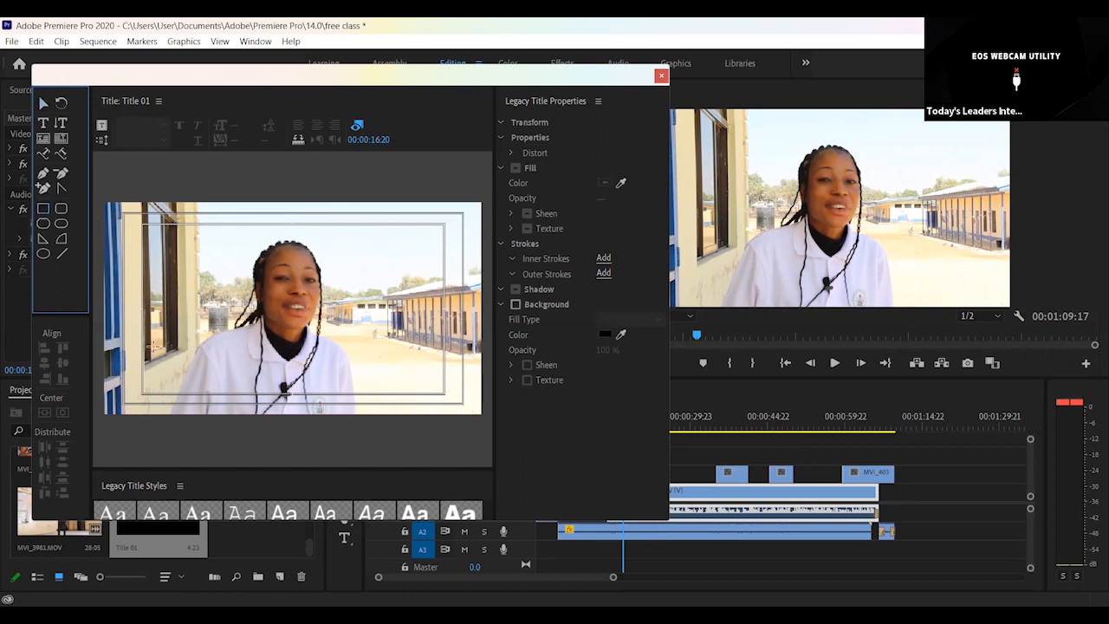
{"action": "mouse_move", "coordinate": [153, 346]}
{"action": "left_mouse_down"}
{"action": "mouse_move", "coordinate": [247, 385]}
{"action": "mouse_move", "coordinate": [353, 395]}
{"action": "left_mouse_up"}
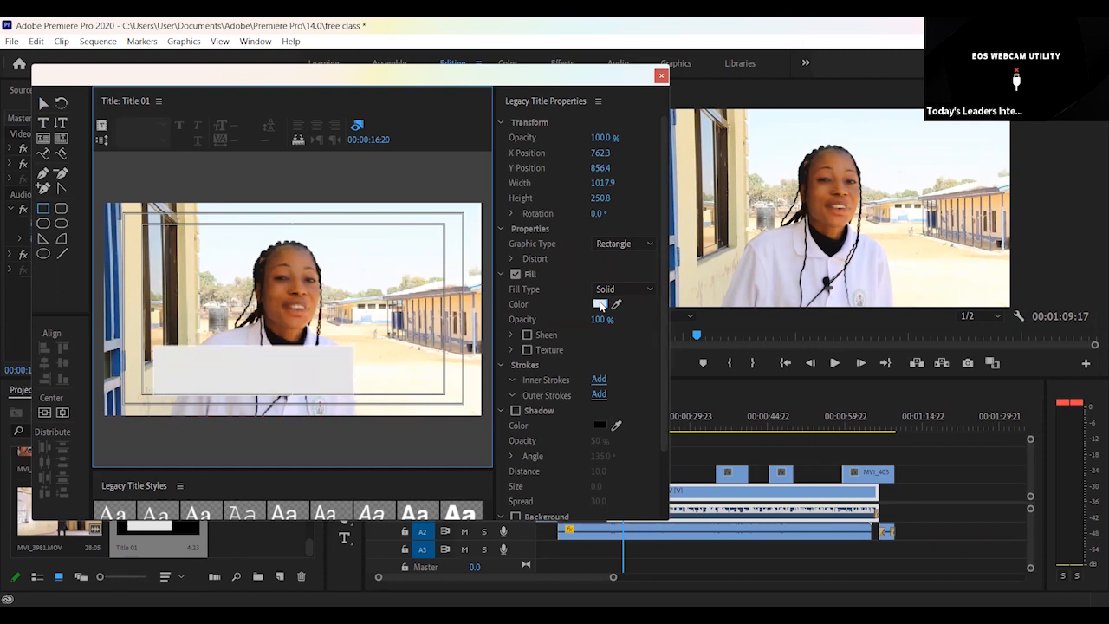
- Change the rectangle's fill color to a strong blue
{"action": "left_click", "coordinate": [601, 305]}
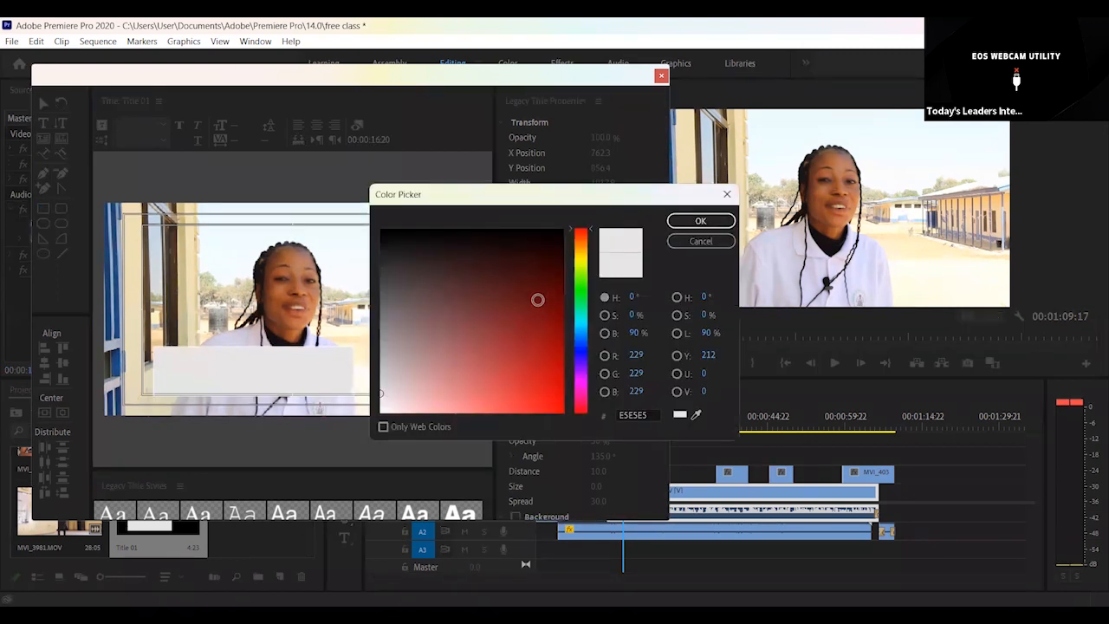
{"action": "left_click", "coordinate": [531, 345]}
{"action": "left_click", "coordinate": [578, 345]}
{"action": "left_click", "coordinate": [534, 379]}
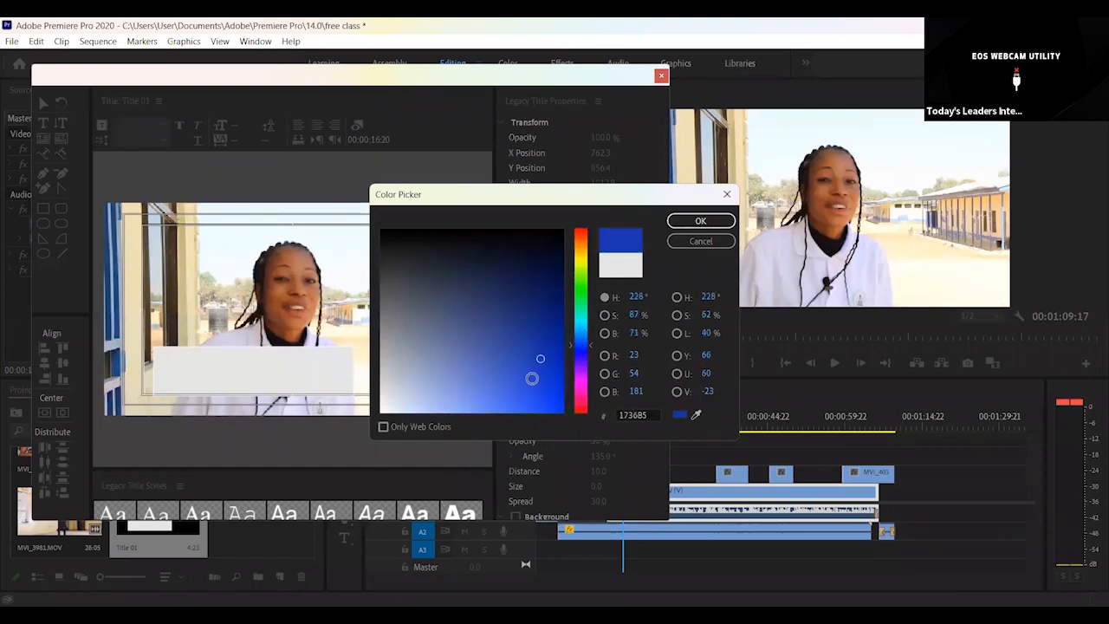
{"action": "left_click", "coordinate": [700, 221]}
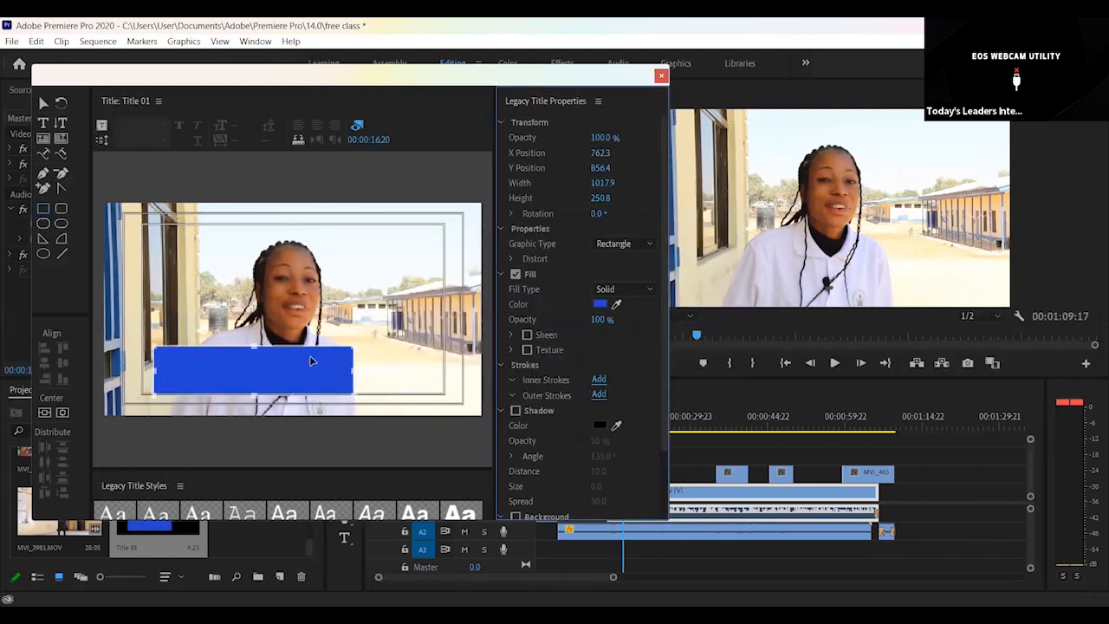
- Resize the blue rectangle to about 1275 by 170 and move it to the lower-left edge of the frame
{"action": "left_click", "coordinate": [44, 103]}
{"action": "left_click_drag", "start_coordinate": [244, 372], "coordinate": [357, 382]}
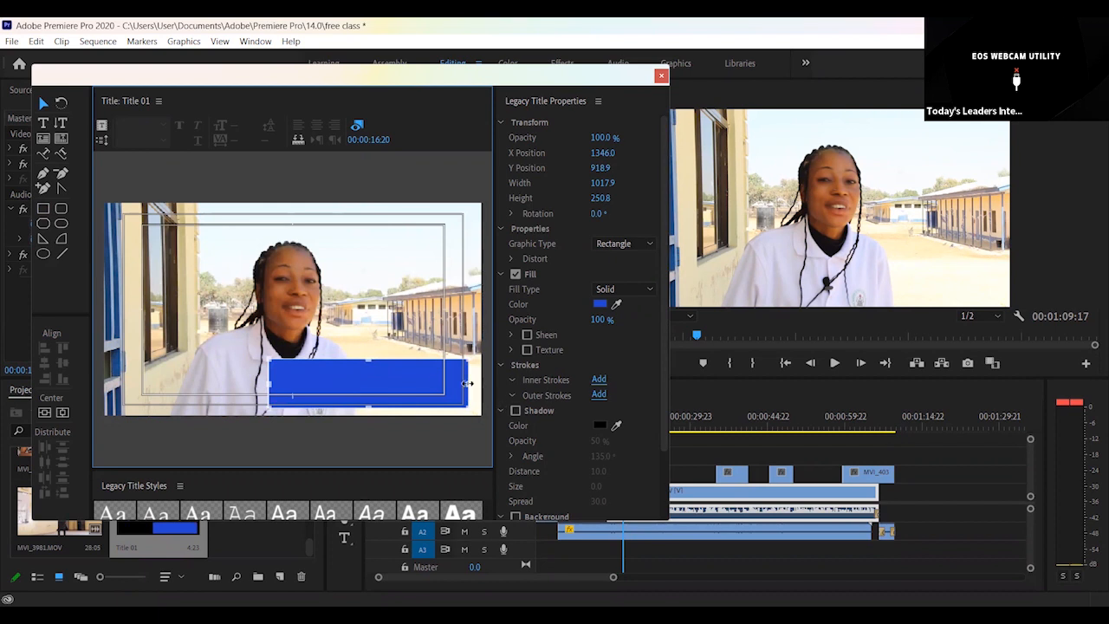
{"action": "left_click_drag", "start_coordinate": [484, 382], "coordinate": [501, 382]}
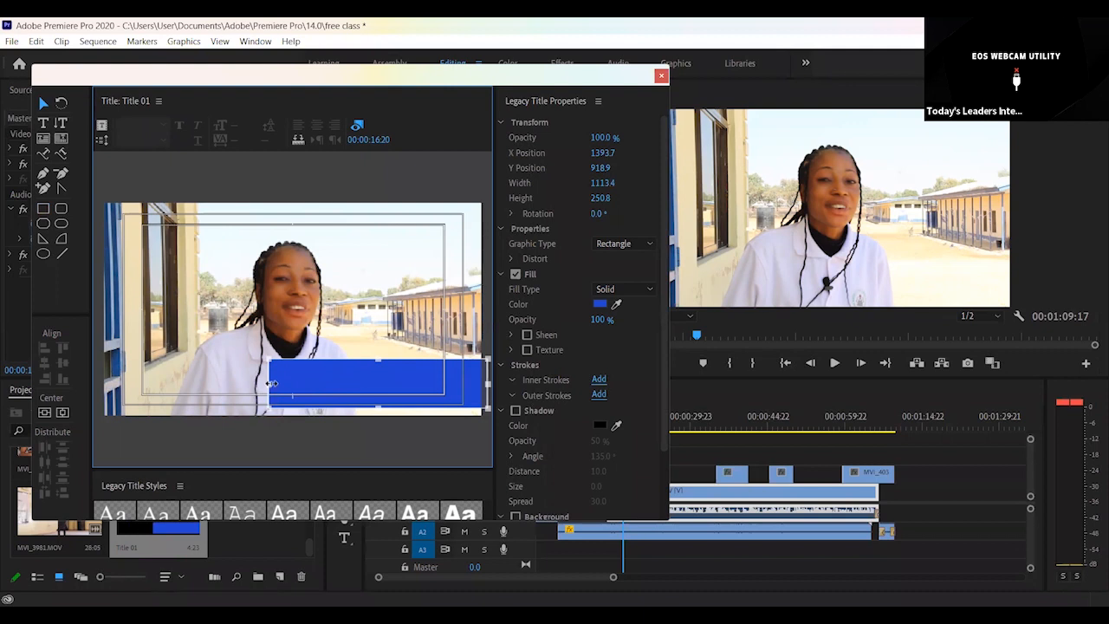
{"action": "left_click_drag", "start_coordinate": [271, 382], "coordinate": [237, 382]}
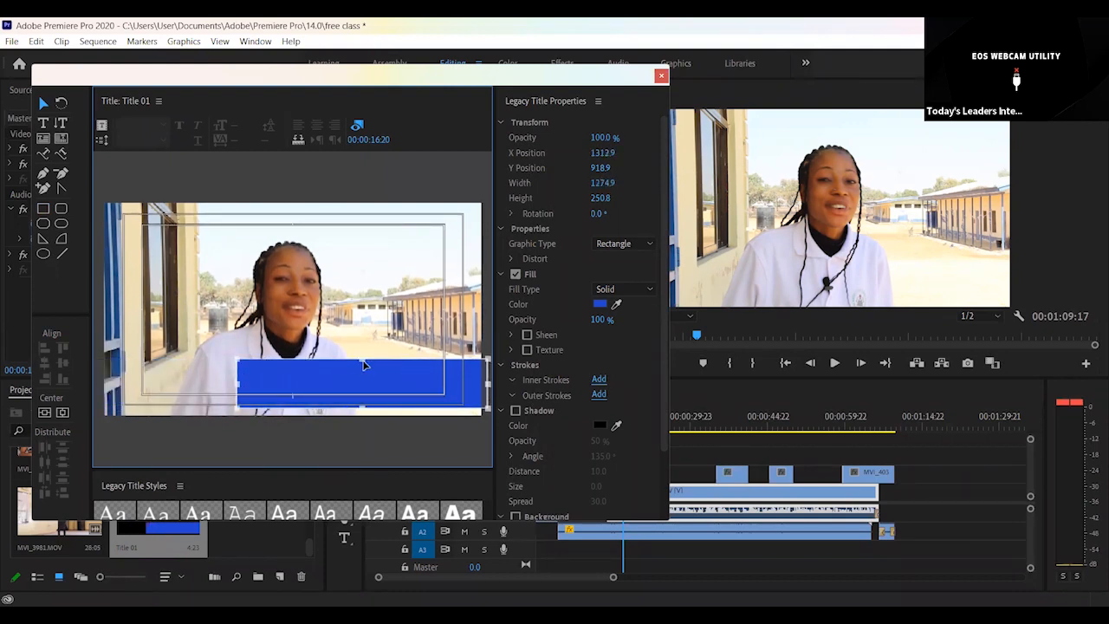
{"action": "left_click_drag", "start_coordinate": [364, 357], "coordinate": [367, 371]}
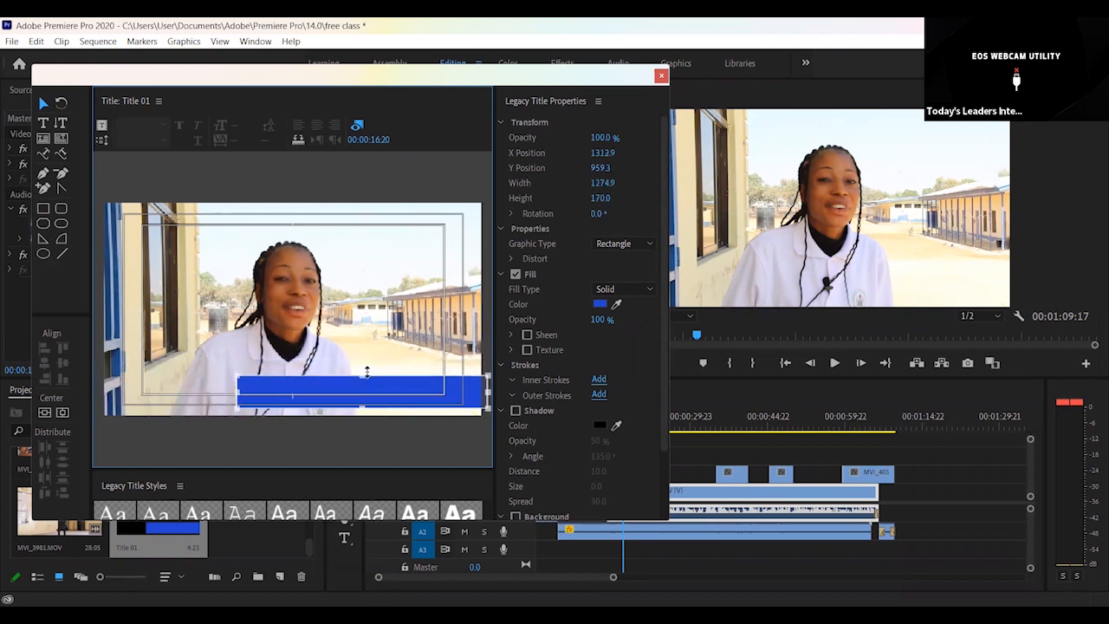
{"action": "left_click", "coordinate": [386, 360]}
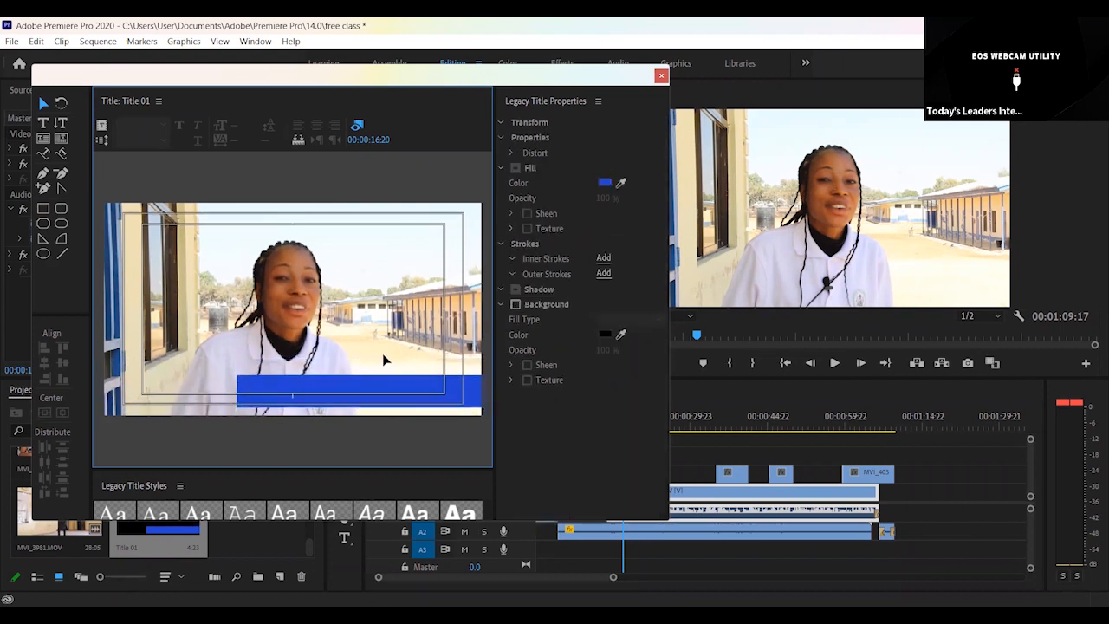
{"action": "left_click_drag", "start_coordinate": [354, 389], "coordinate": [205, 393]}
{"action": "left_click", "coordinate": [183, 345]}
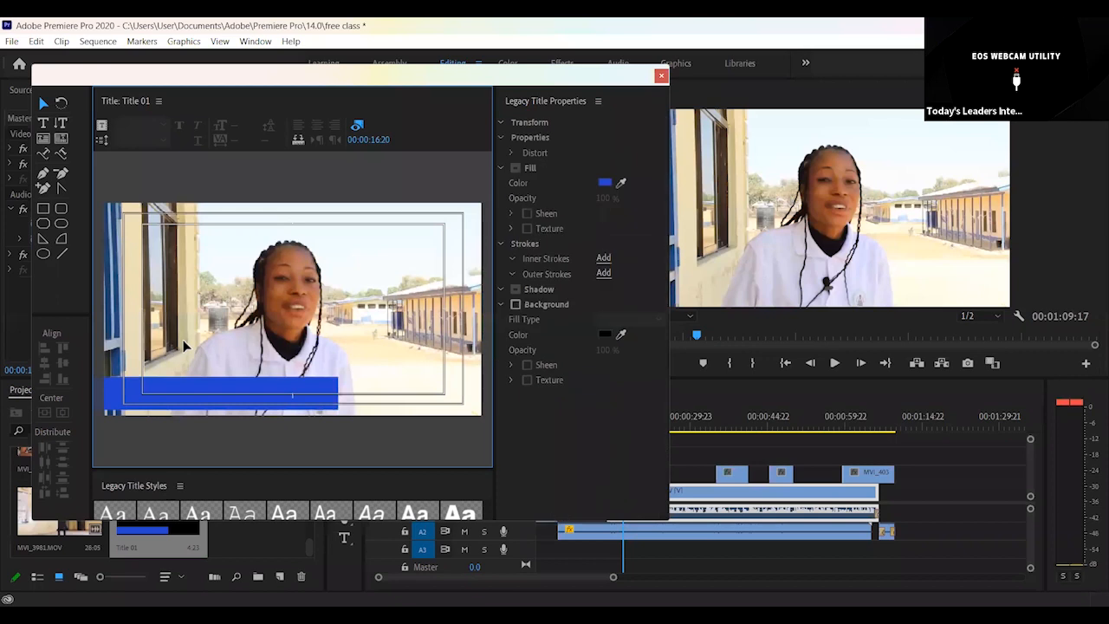
- Add the interviewee's first name in the Arial Black no drop shadow style, narrow it to 90.7 % aspect, and place it on the blue bar
{"action": "left_click", "coordinate": [43, 124]}
{"action": "left_click", "coordinate": [165, 387]}
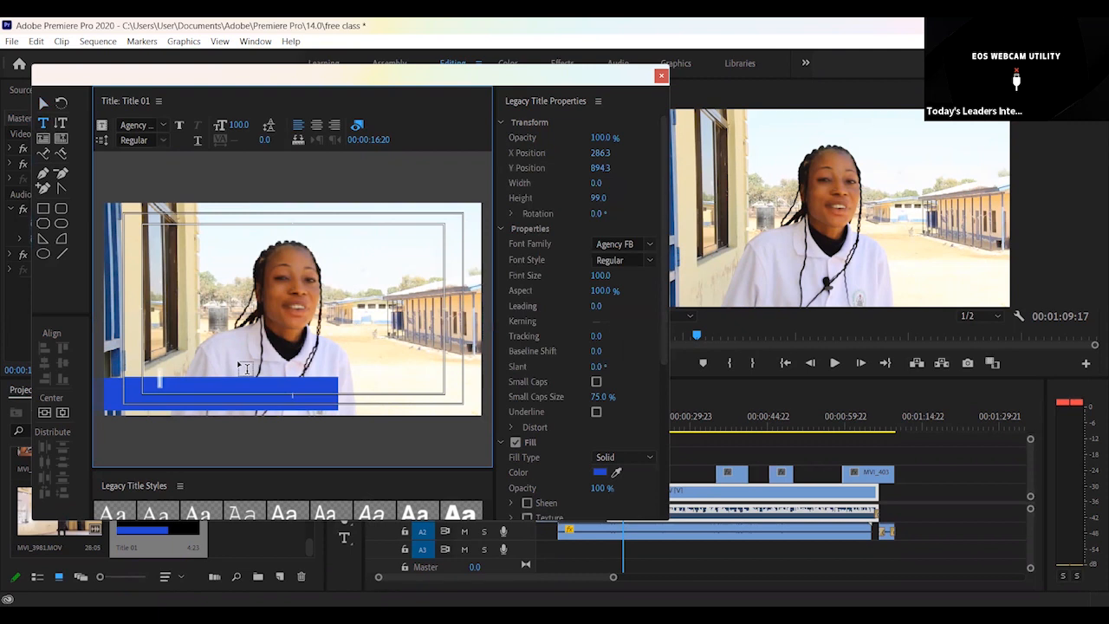
{"action": "type", "text": "Crace"}
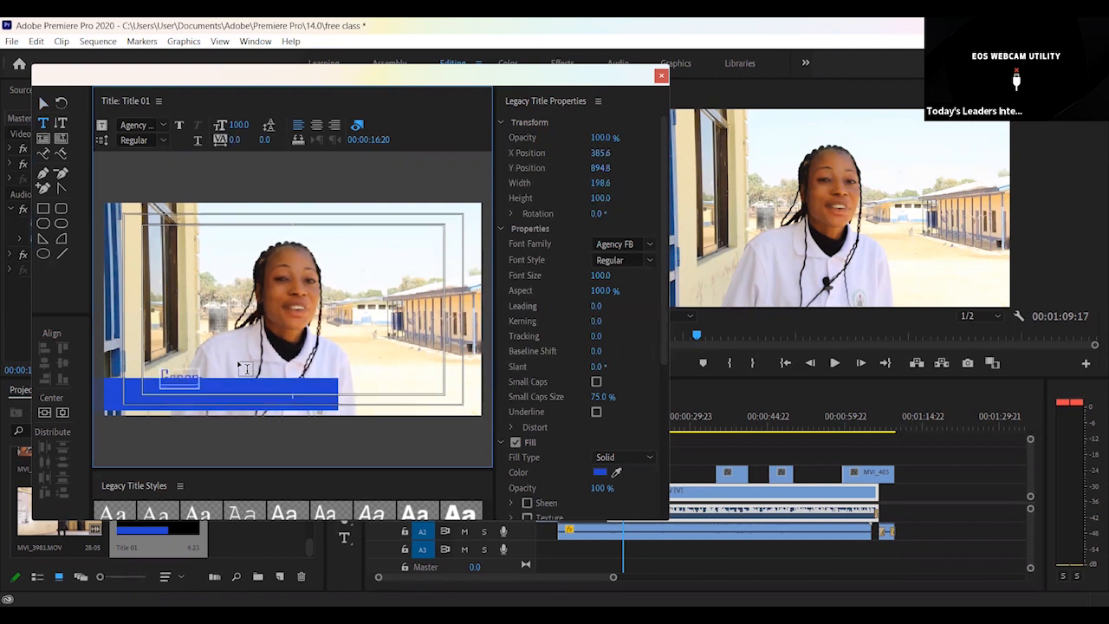
{"action": "left_click", "coordinate": [44, 104]}
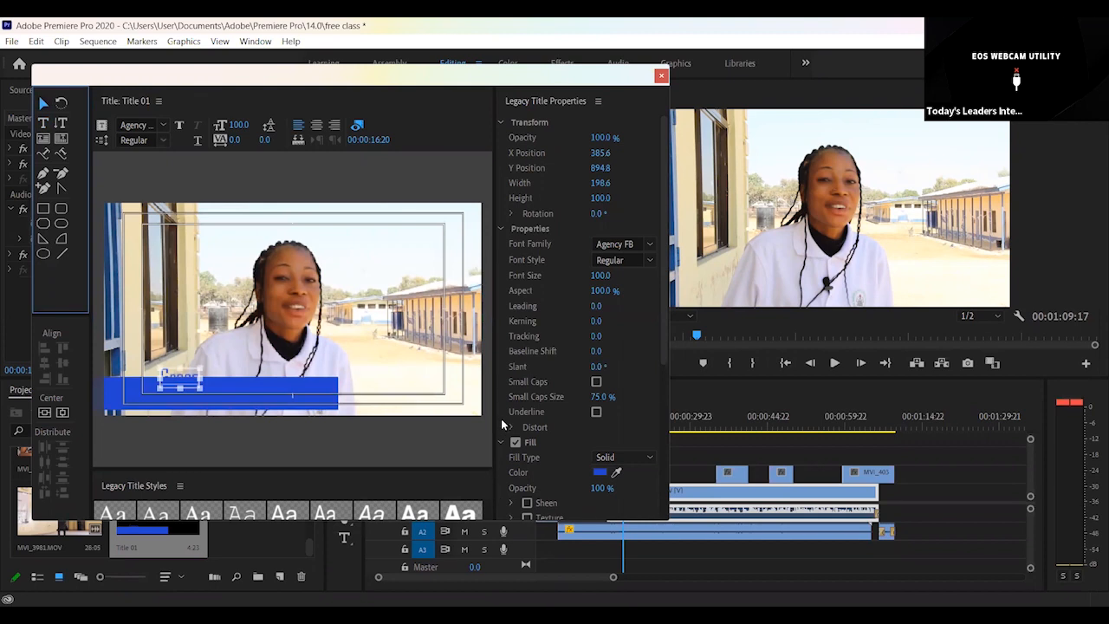
{"action": "scroll", "coordinate": [666, 378], "scroll_direction": "down", "scroll_amount": 2}
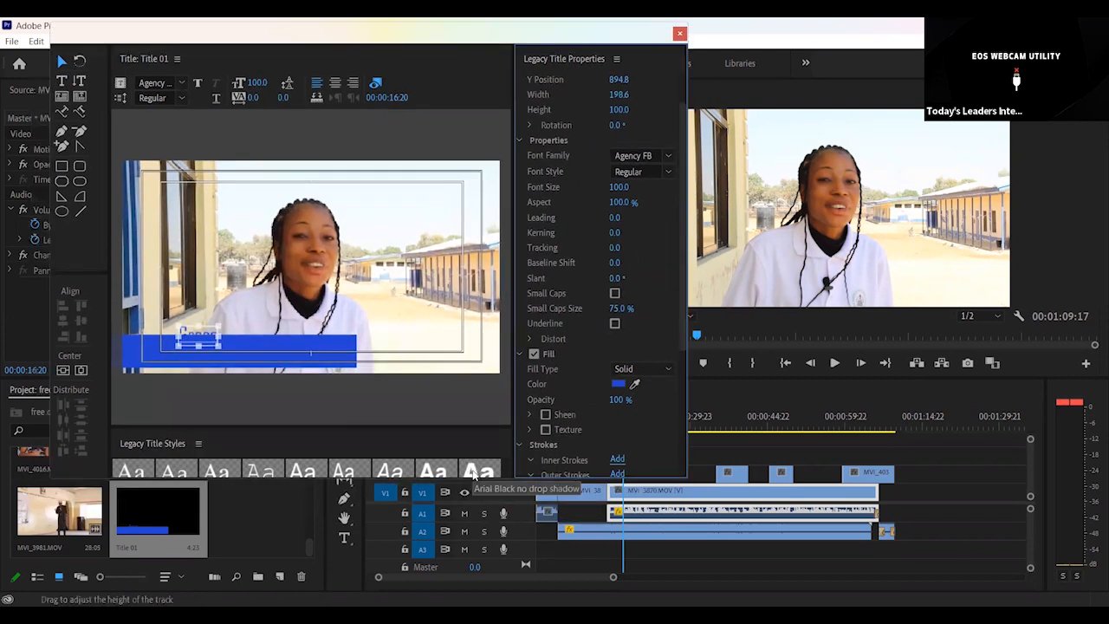
{"action": "left_click", "coordinate": [475, 472]}
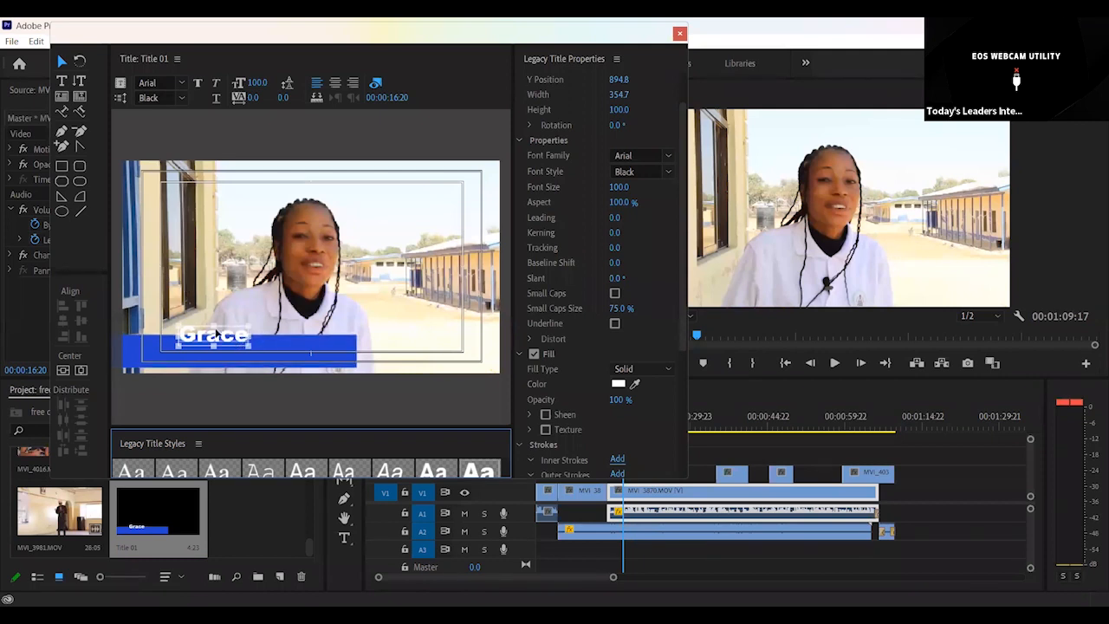
{"action": "left_click_drag", "start_coordinate": [222, 335], "coordinate": [245, 356]}
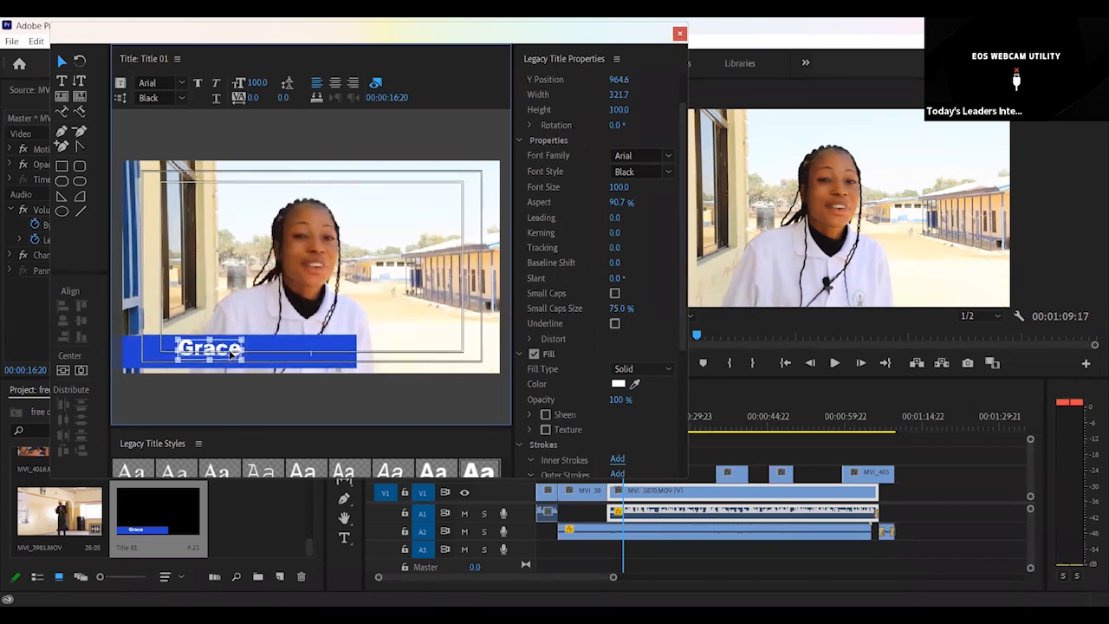
- Shorten the blue bar from its right end so it finishes just past the name
{"action": "left_click", "coordinate": [253, 303]}
{"action": "left_click", "coordinate": [277, 350]}
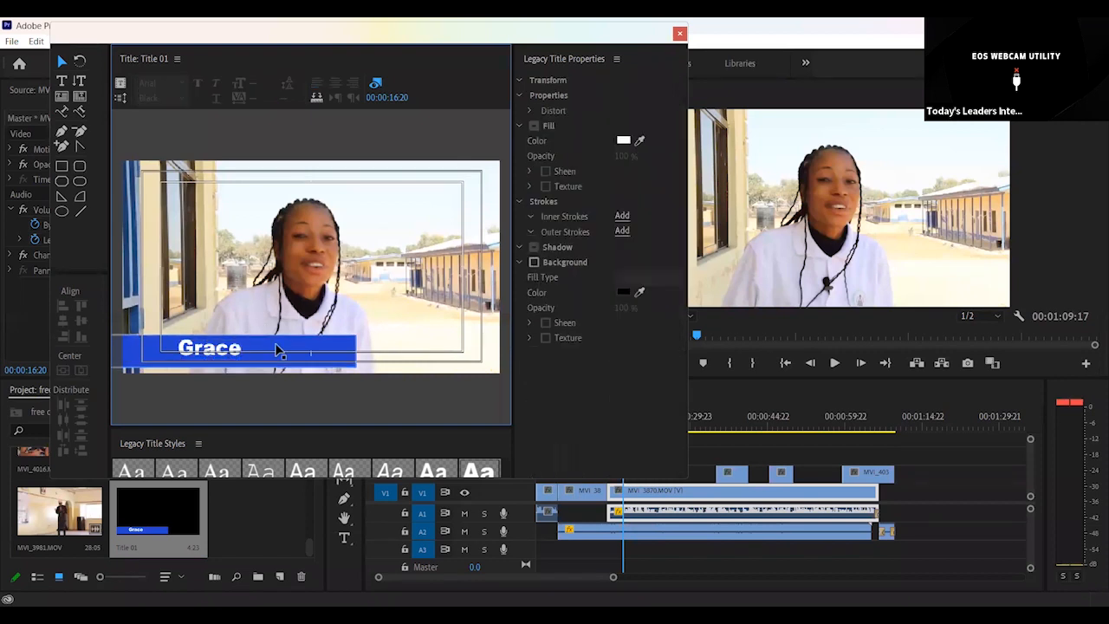
{"action": "left_click_drag", "start_coordinate": [355, 351], "coordinate": [263, 351]}
{"action": "left_click", "coordinate": [211, 308]}
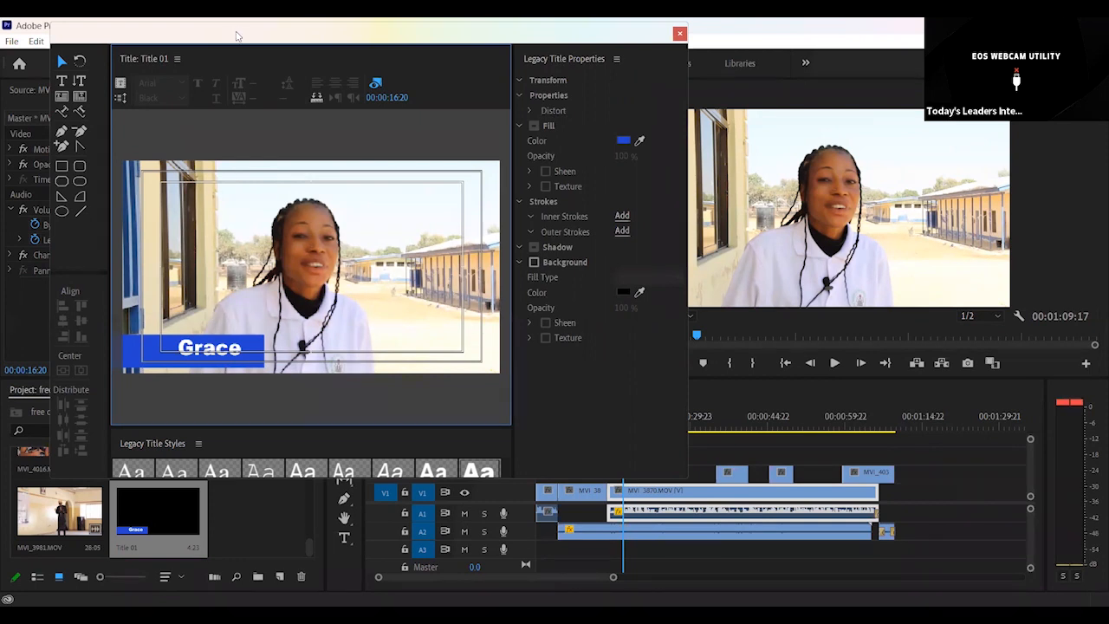
- Nudge the name text down to Y position 971.6 to center it vertically on the bar, and close the title editor
{"action": "left_click_drag", "start_coordinate": [236, 31], "coordinate": [239, 145]}
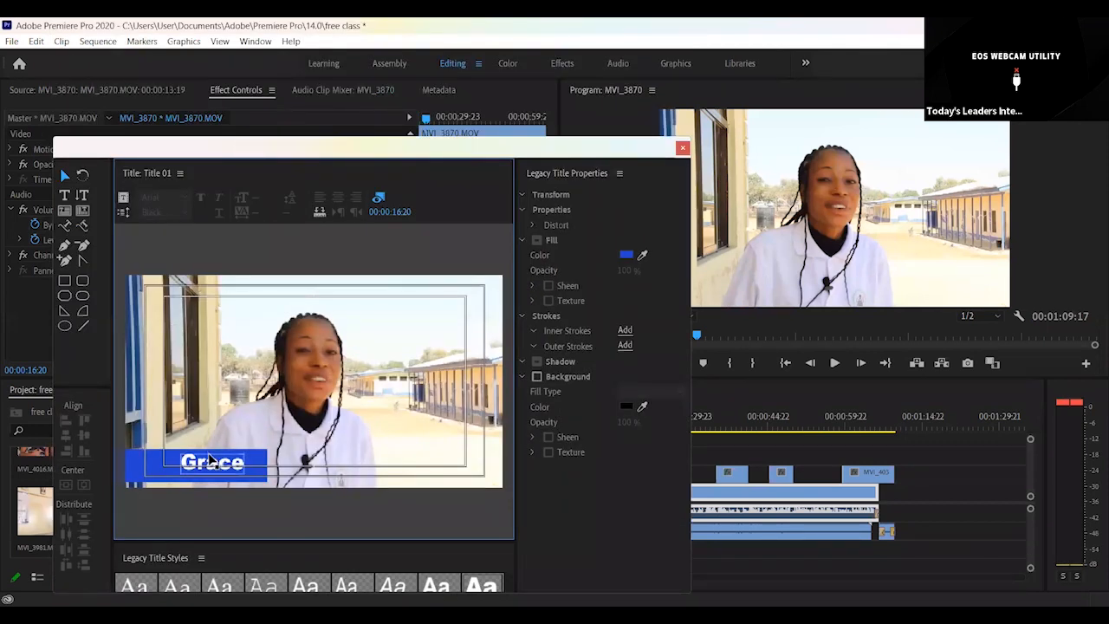
{"action": "left_click", "coordinate": [210, 454]}
{"action": "key", "text": "Down"}
{"action": "key", "text": "Down"}
{"action": "key", "text": "Down"}
{"action": "key", "text": "Down"}
{"action": "key", "text": "Down"}
{"action": "key", "text": "Down"}
{"action": "key", "text": "Down"}
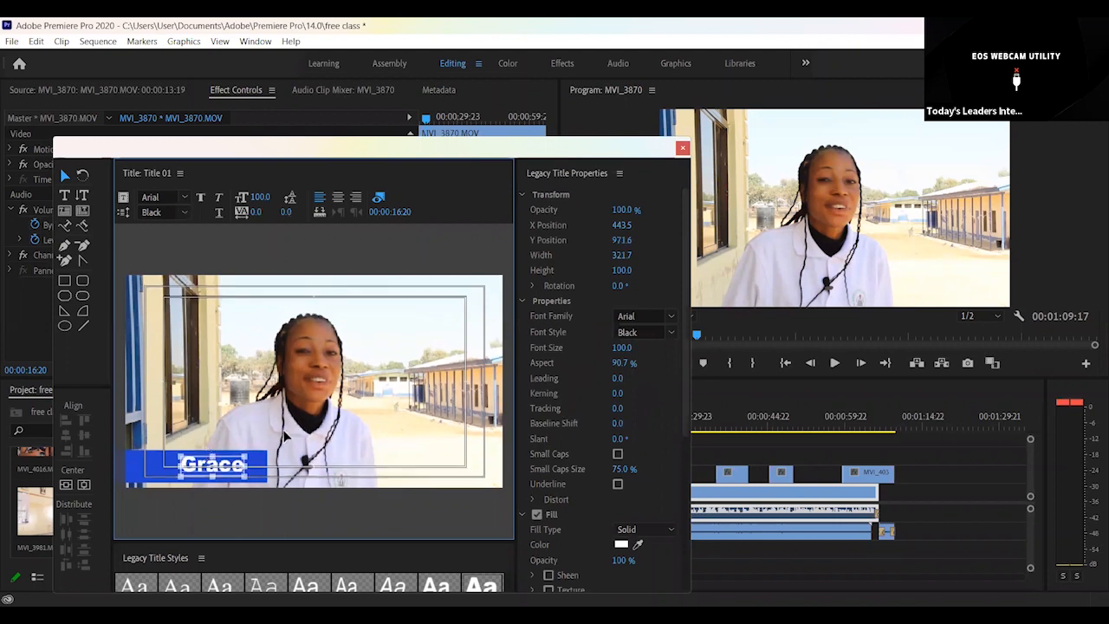
{"action": "left_click", "coordinate": [287, 437]}
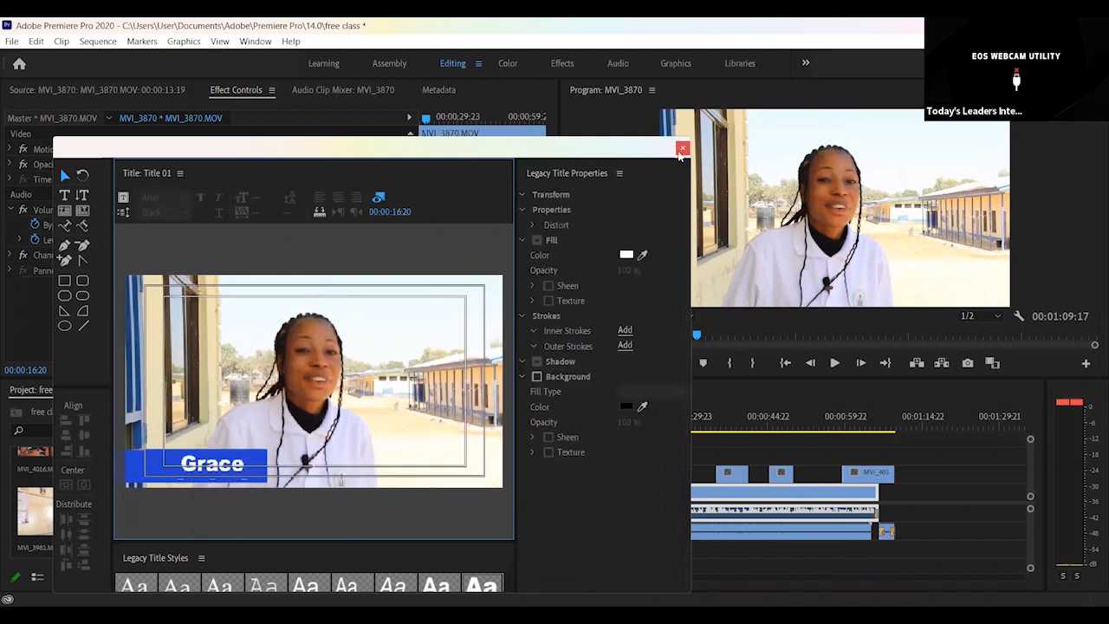
{"action": "left_click", "coordinate": [681, 149]}
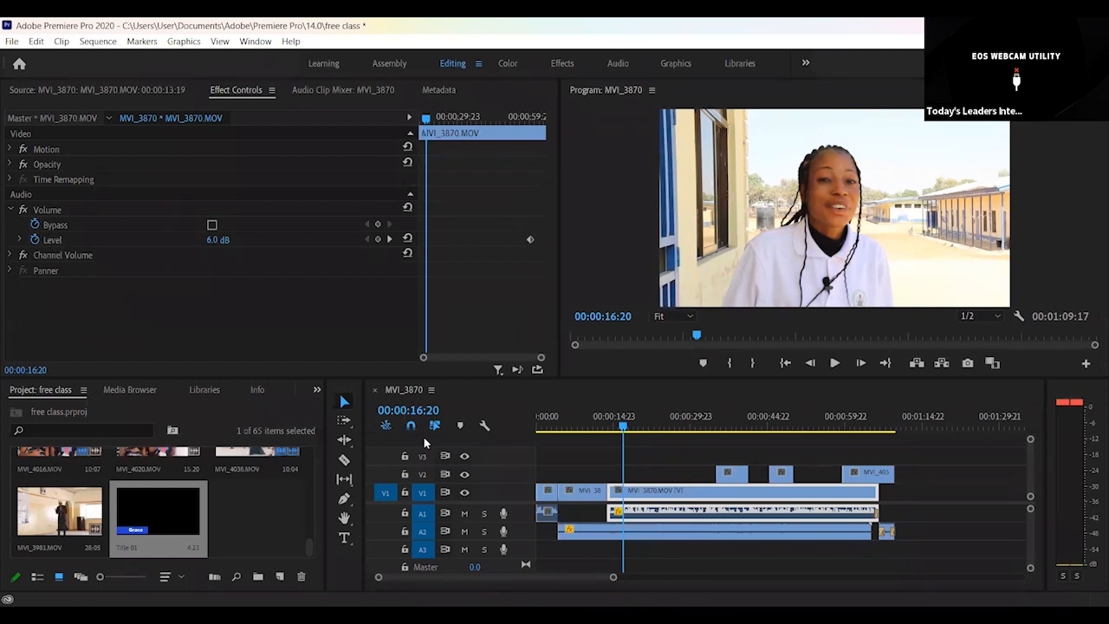
- Place Title 01 on track V2 at 00:00:16:20 above the interview, and play it through to 00:00:23:05
{"action": "left_click", "coordinate": [173, 519]}
{"action": "left_click_drag", "start_coordinate": [173, 520], "coordinate": [629, 473]}
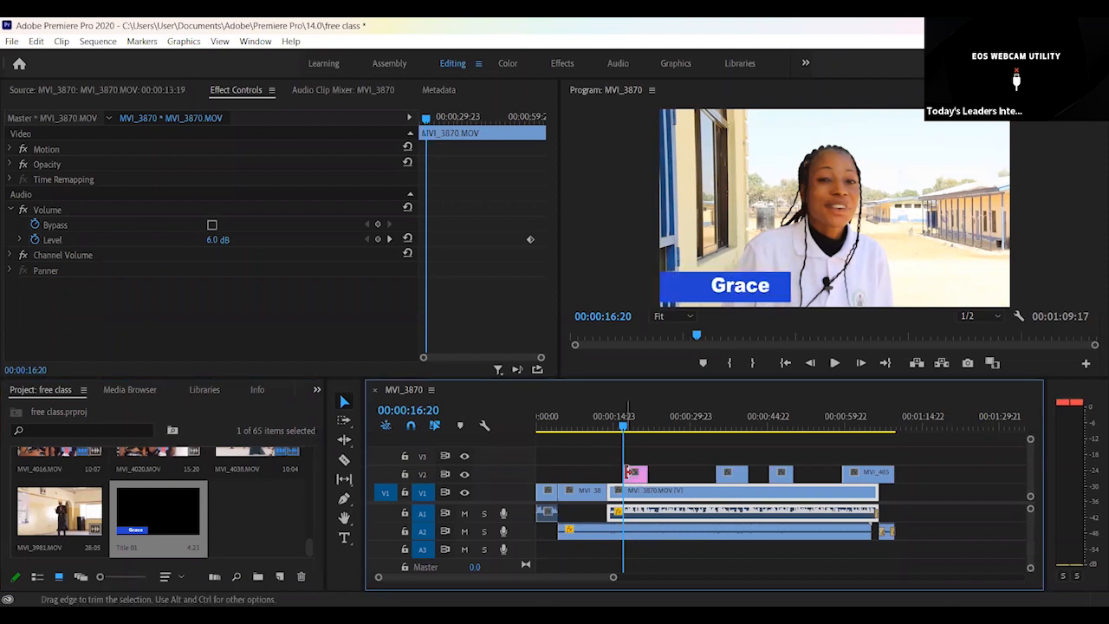
{"action": "left_click_drag", "start_coordinate": [624, 428], "coordinate": [622, 427]}
{"action": "key", "text": "space"}
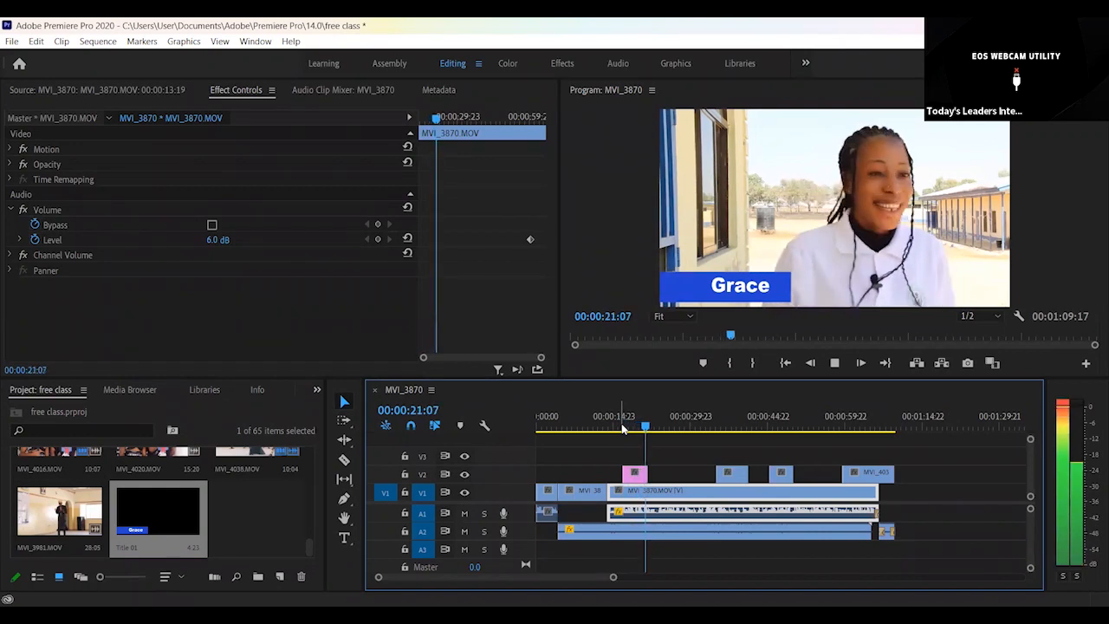
{"action": "key", "text": "space"}
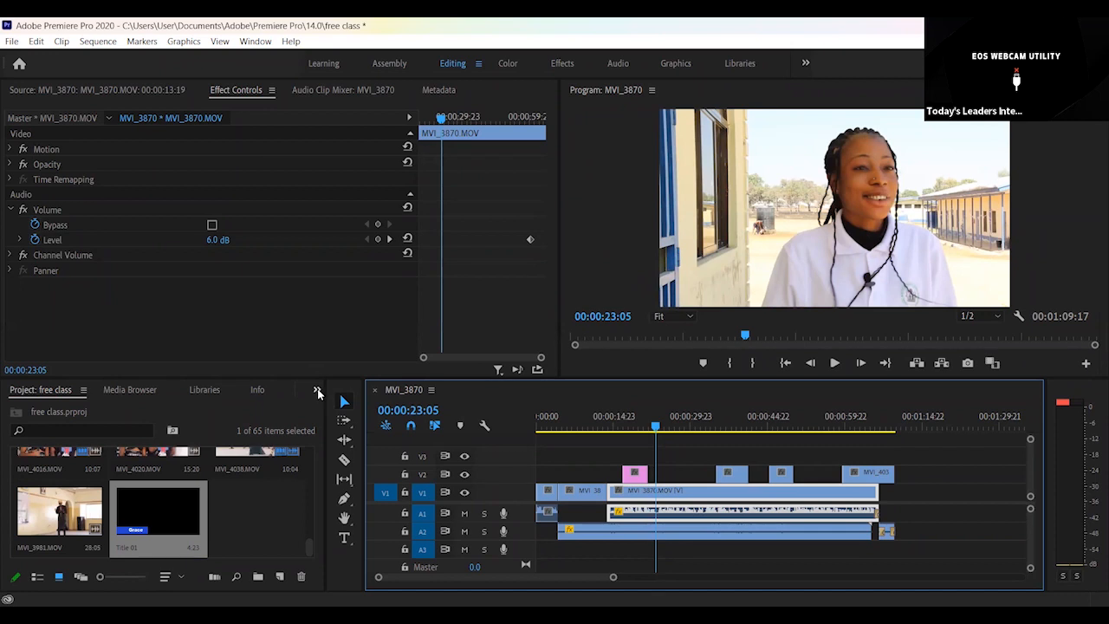
- Apply the Cross Dissolve video transition to the start and end of the title clip on V2
{"action": "left_click", "coordinate": [317, 391]}
{"action": "left_click", "coordinate": [341, 471]}
{"action": "left_click", "coordinate": [15, 472]}
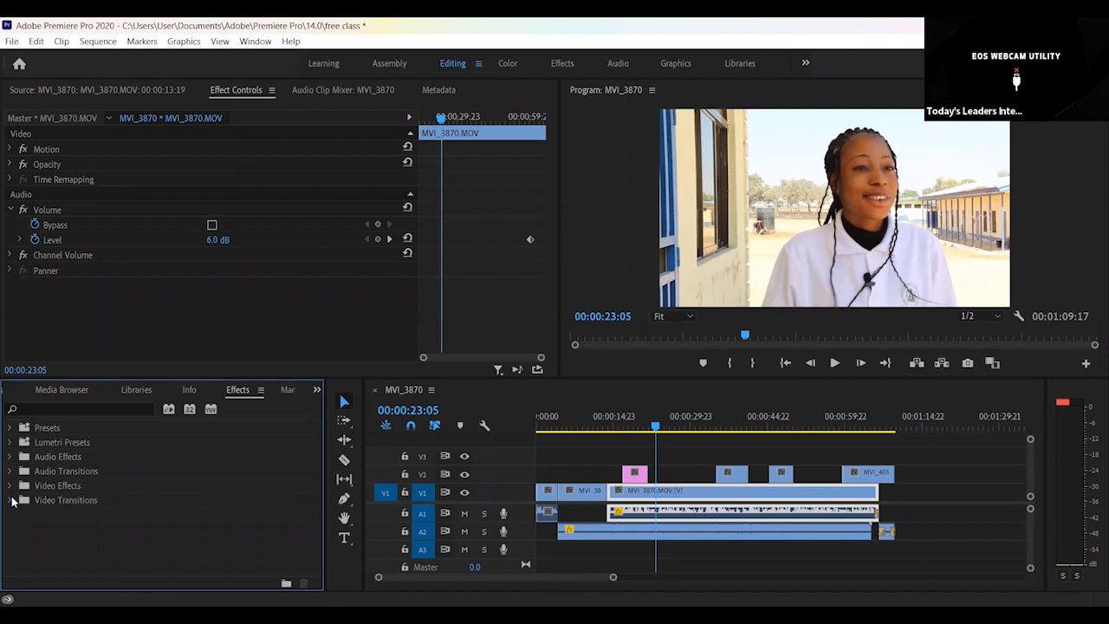
{"action": "left_click", "coordinate": [10, 501]}
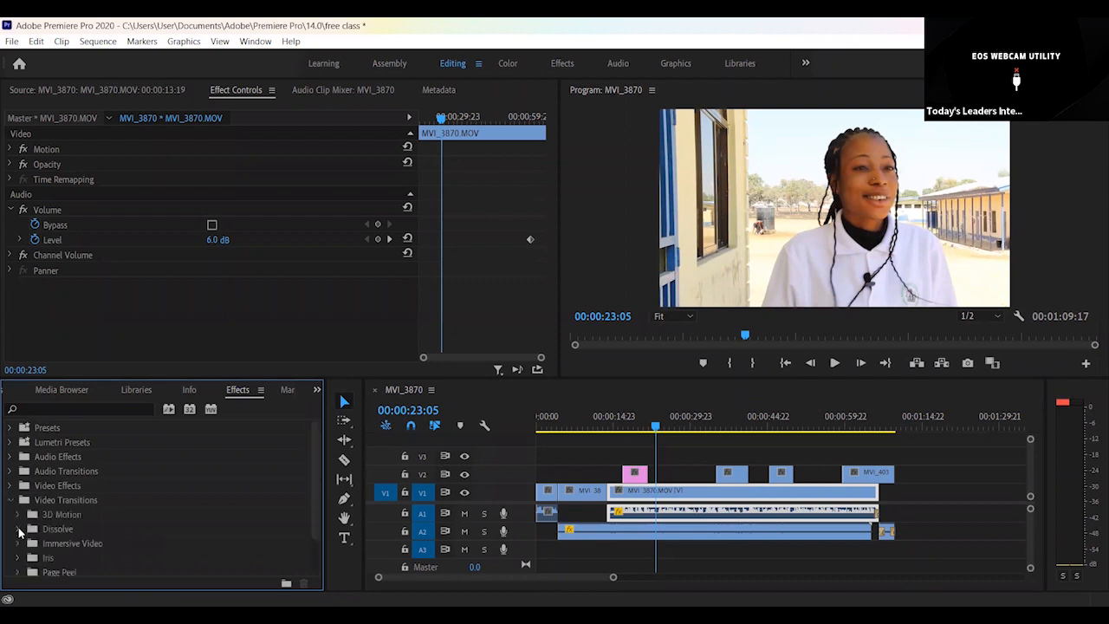
{"action": "left_click", "coordinate": [18, 528]}
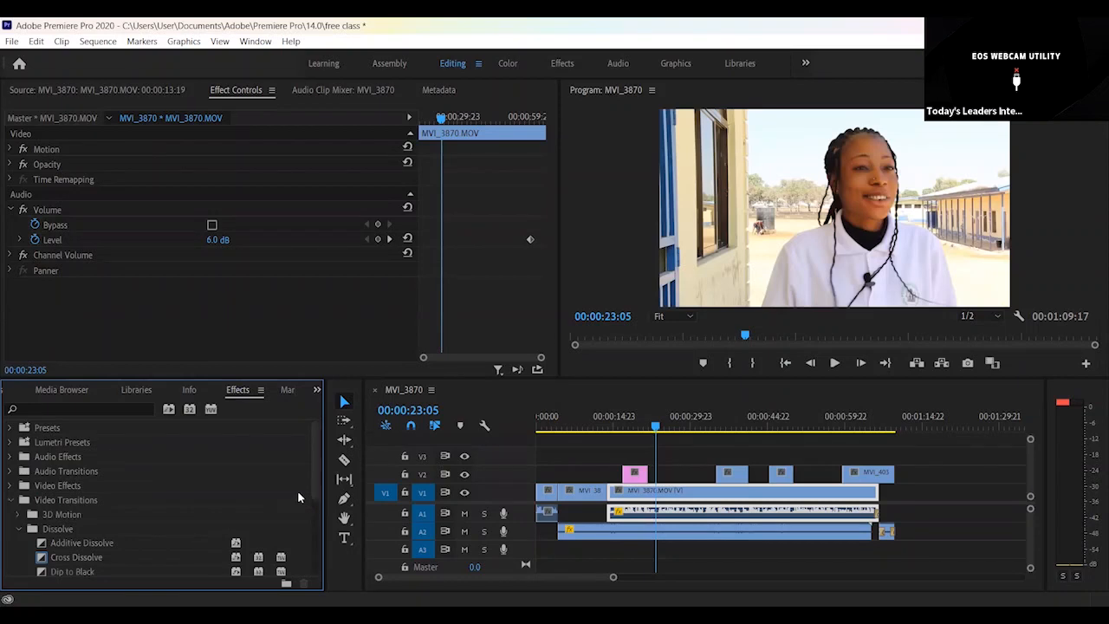
{"action": "left_click_drag", "start_coordinate": [318, 488], "coordinate": [315, 516]}
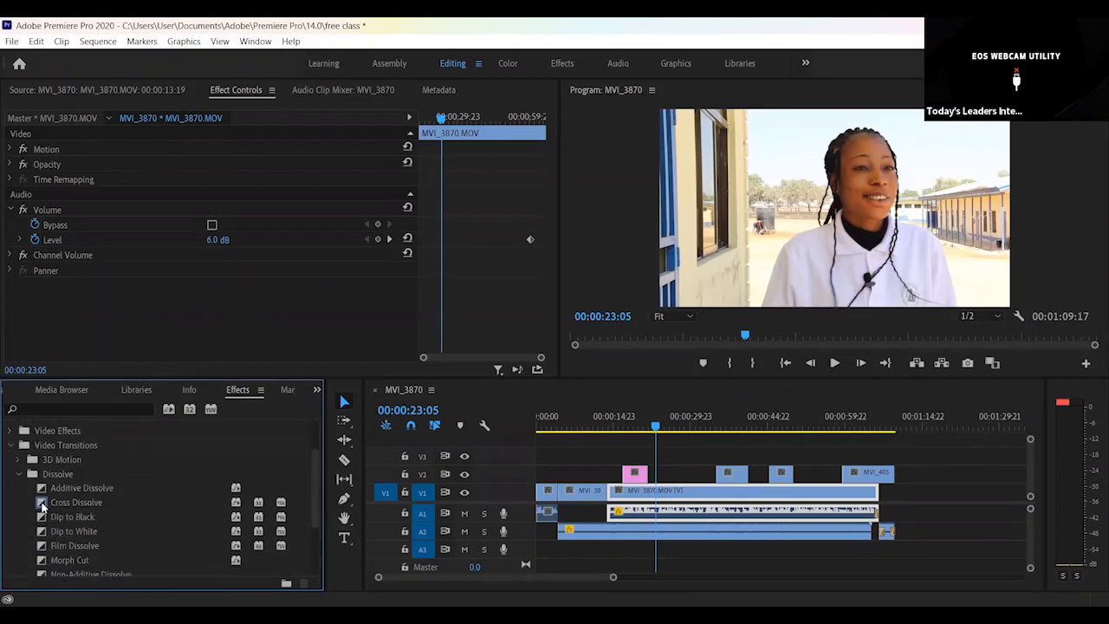
{"action": "left_click", "coordinate": [42, 505]}
{"action": "left_click_drag", "start_coordinate": [41, 506], "coordinate": [94, 465]}
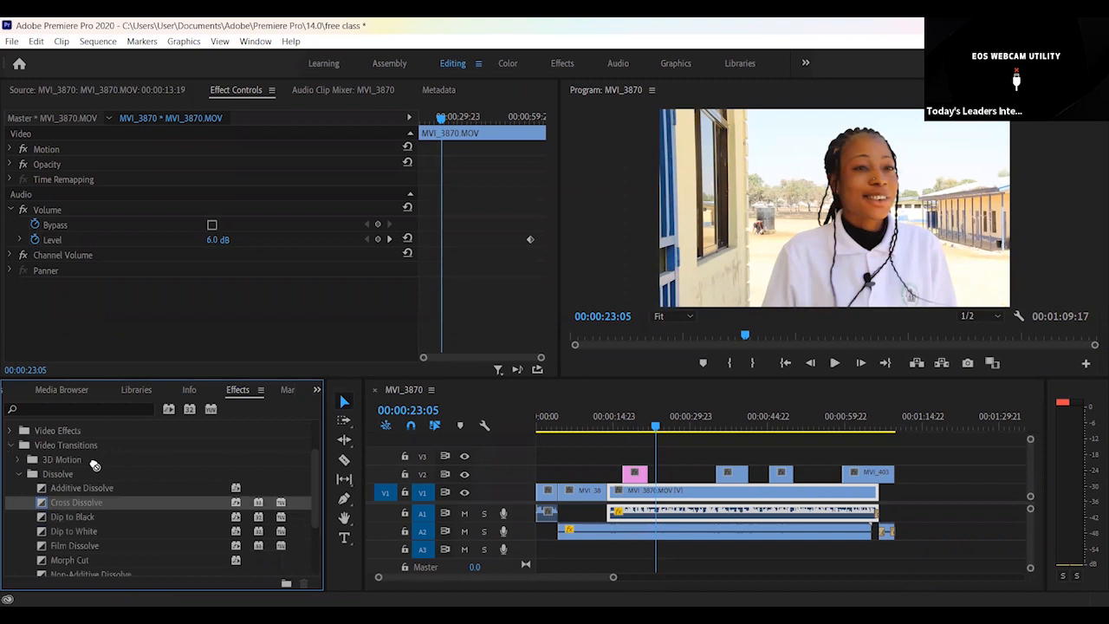
{"action": "left_click_drag", "start_coordinate": [95, 465], "coordinate": [629, 476]}
- Play the sequence from 00:00:15:03 to 00:00:23:22 to review the title's dissolves
{"action": "left_click", "coordinate": [614, 425]}
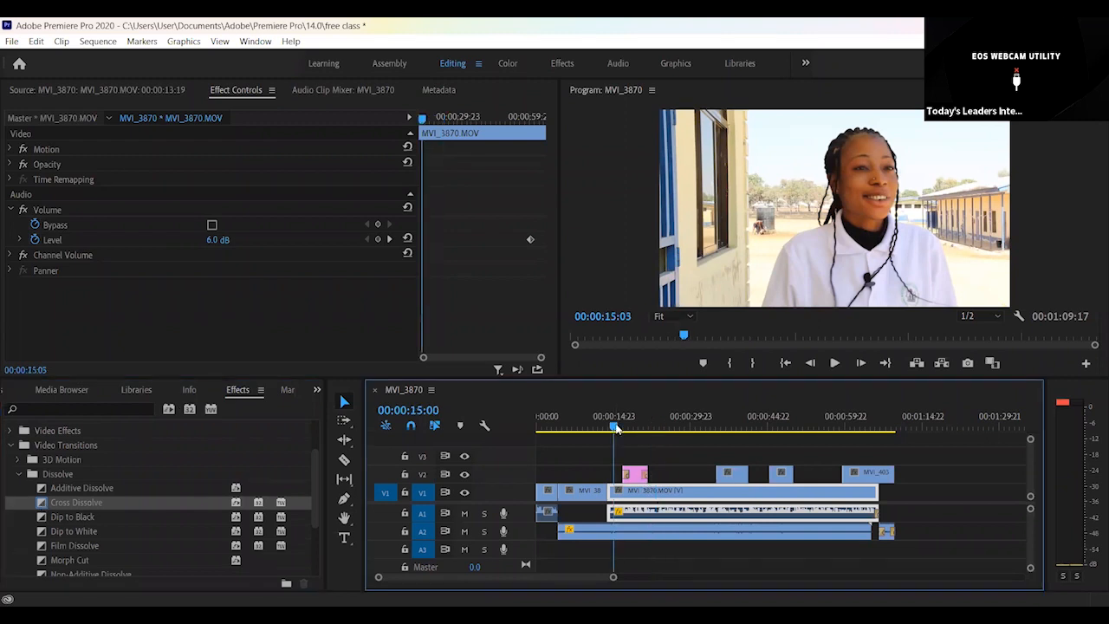
{"action": "key", "text": "space"}
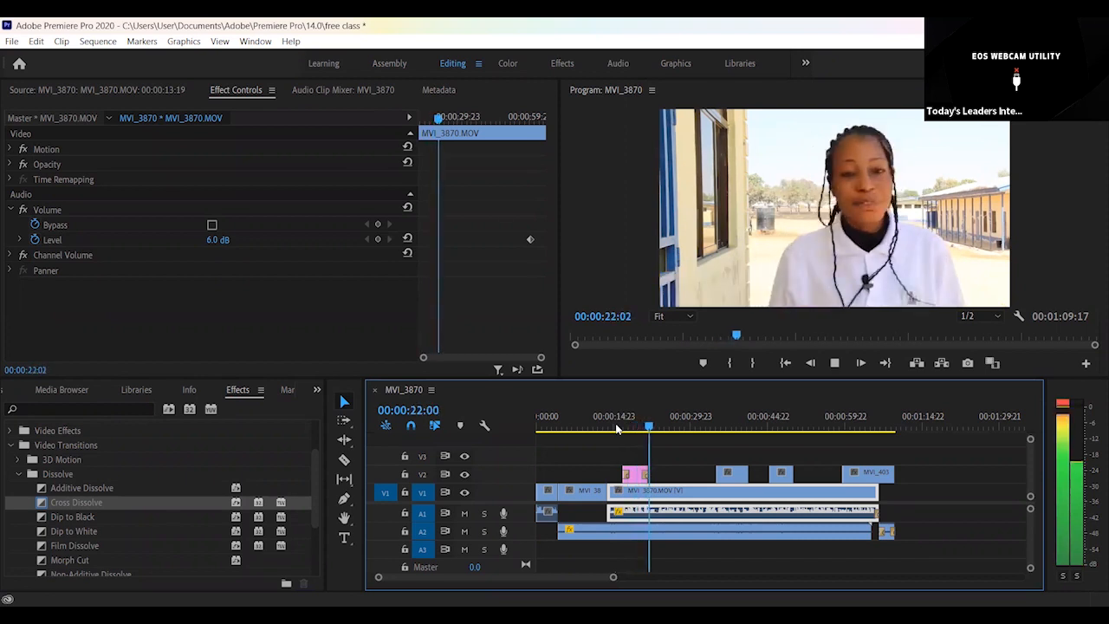
{"action": "key", "text": "space"}
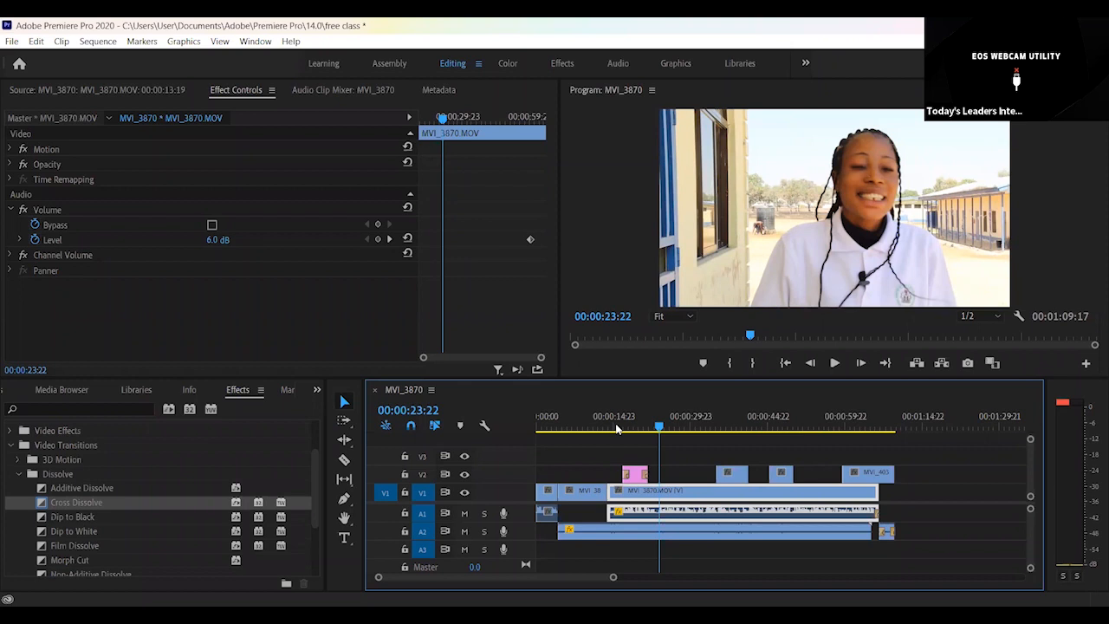
- Open the media export settings for the sequence and choose the H.264 format with the High Quality 720p HD preset
{"action": "left_click", "coordinate": [11, 41]}
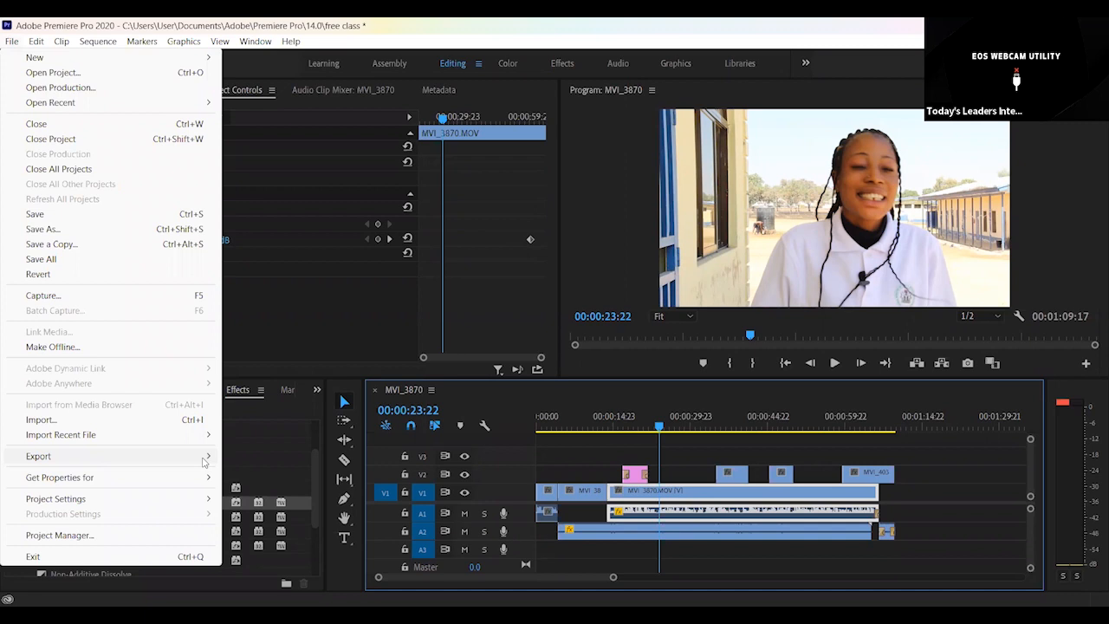
{"action": "mouse_move", "coordinate": [203, 461]}
{"action": "left_click", "coordinate": [260, 456]}
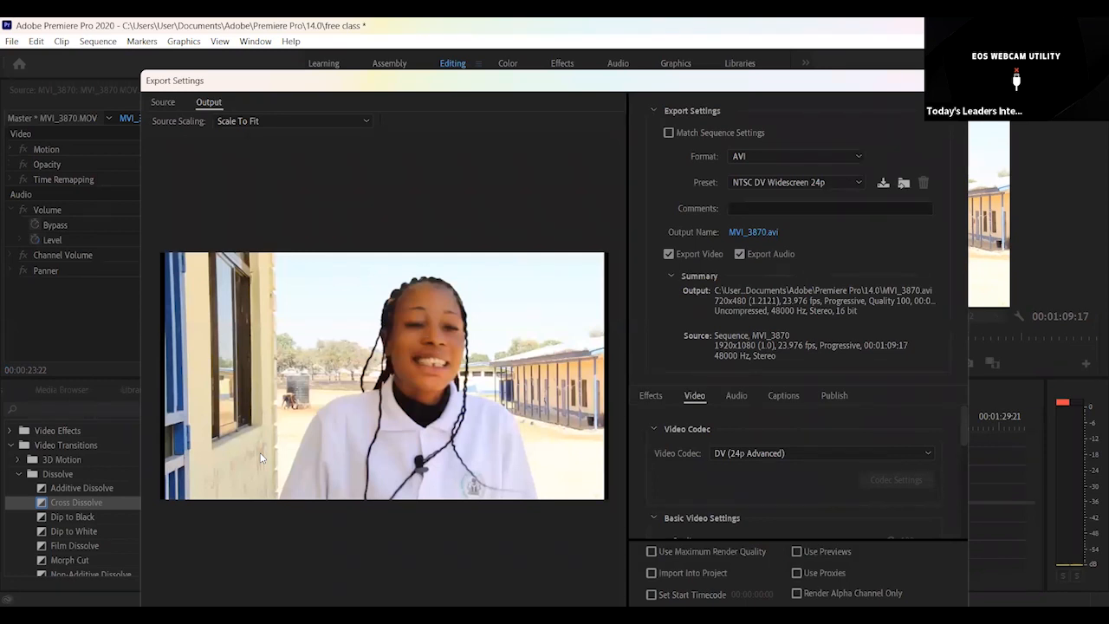
{"action": "left_click", "coordinate": [856, 158]}
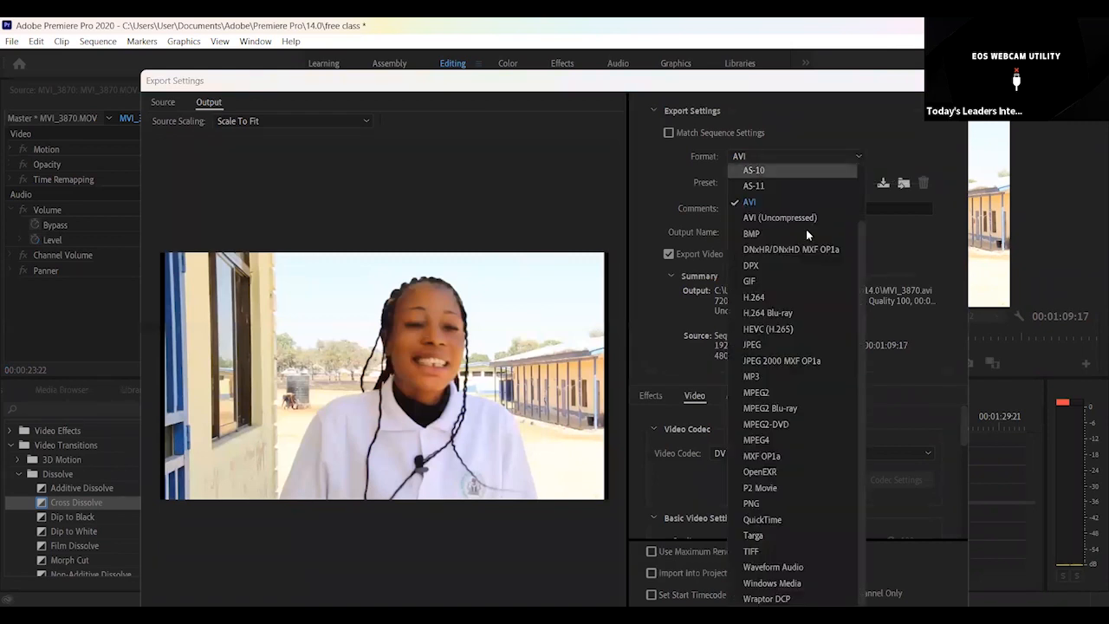
{"action": "left_click", "coordinate": [783, 297]}
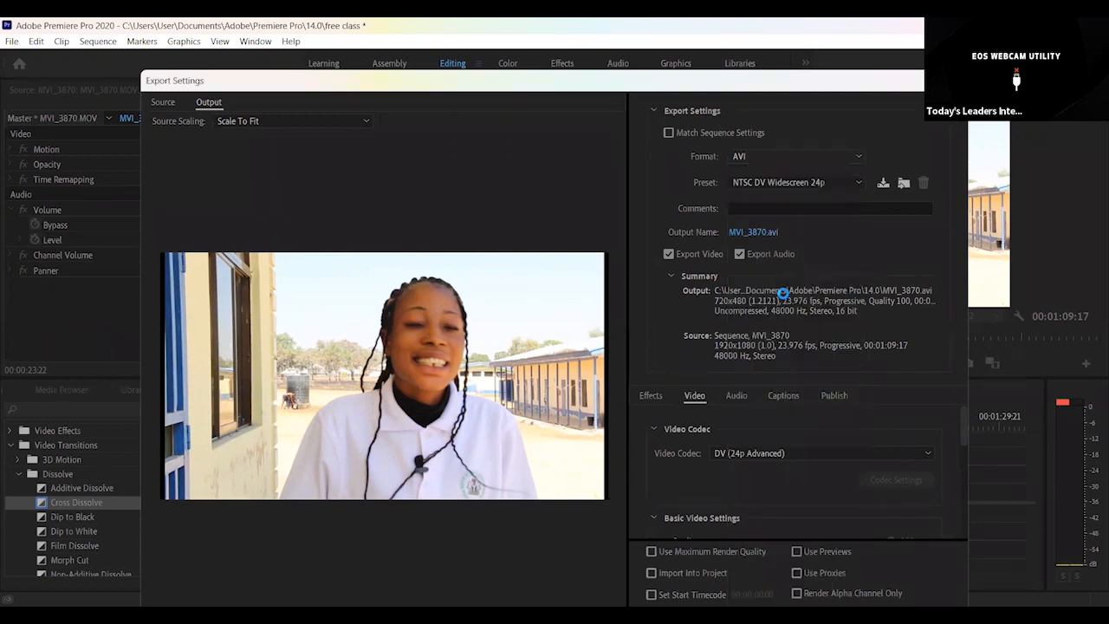
{"action": "left_click", "coordinate": [857, 184]}
{"action": "left_click_drag", "start_coordinate": [911, 404], "coordinate": [902, 556]}
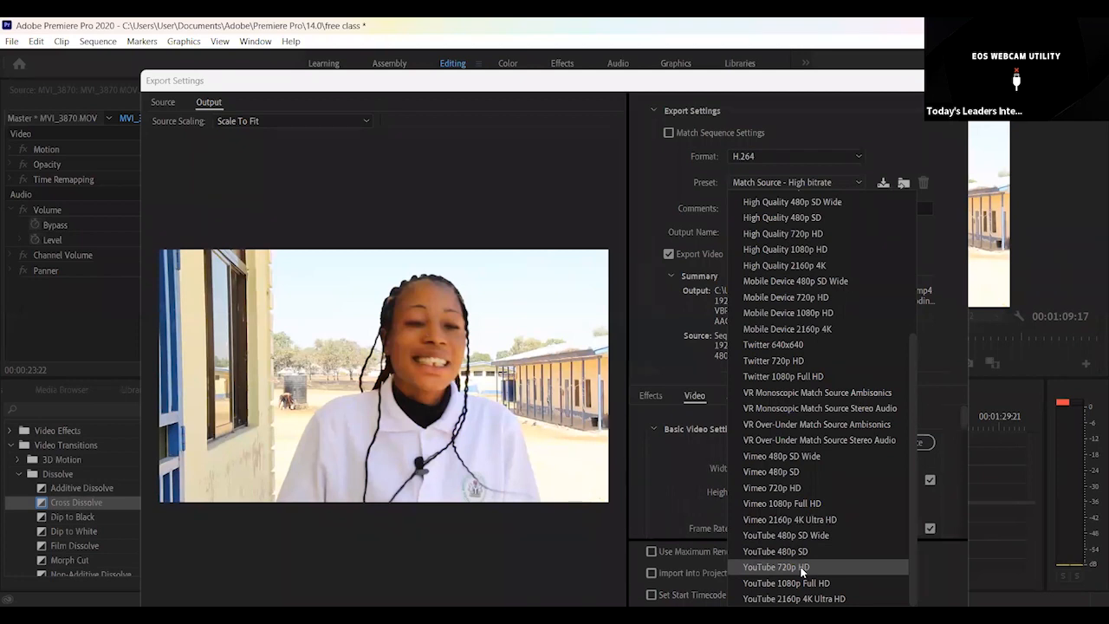
{"action": "left_click", "coordinate": [839, 234]}
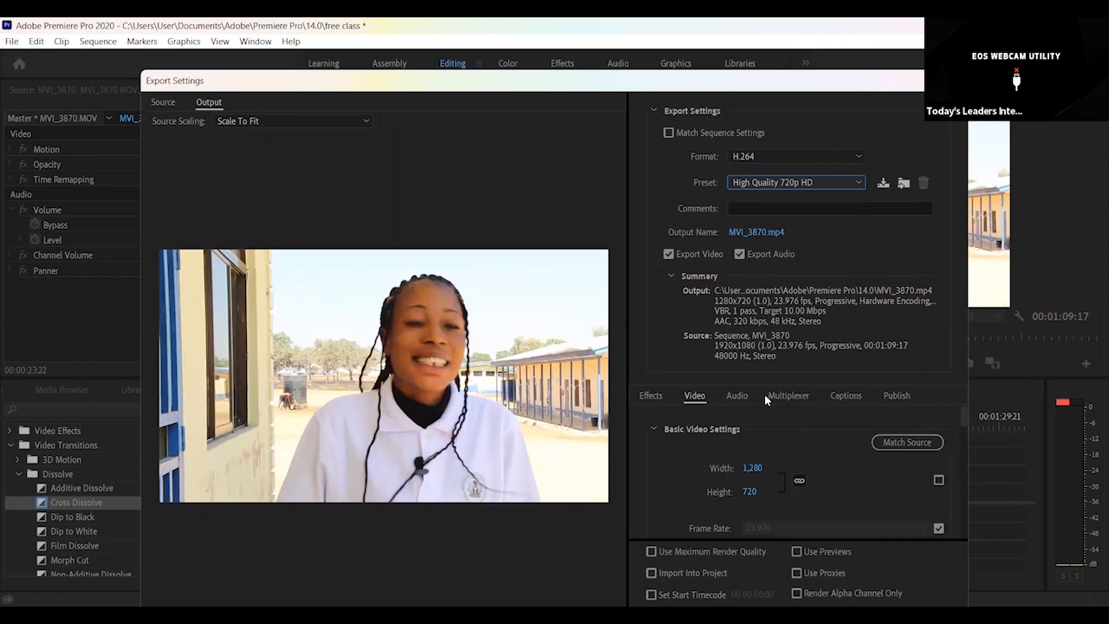
- Set the export's output location to the Videos folder and name the MP4 file with the interviewee's first name
{"action": "left_click", "coordinate": [750, 234]}
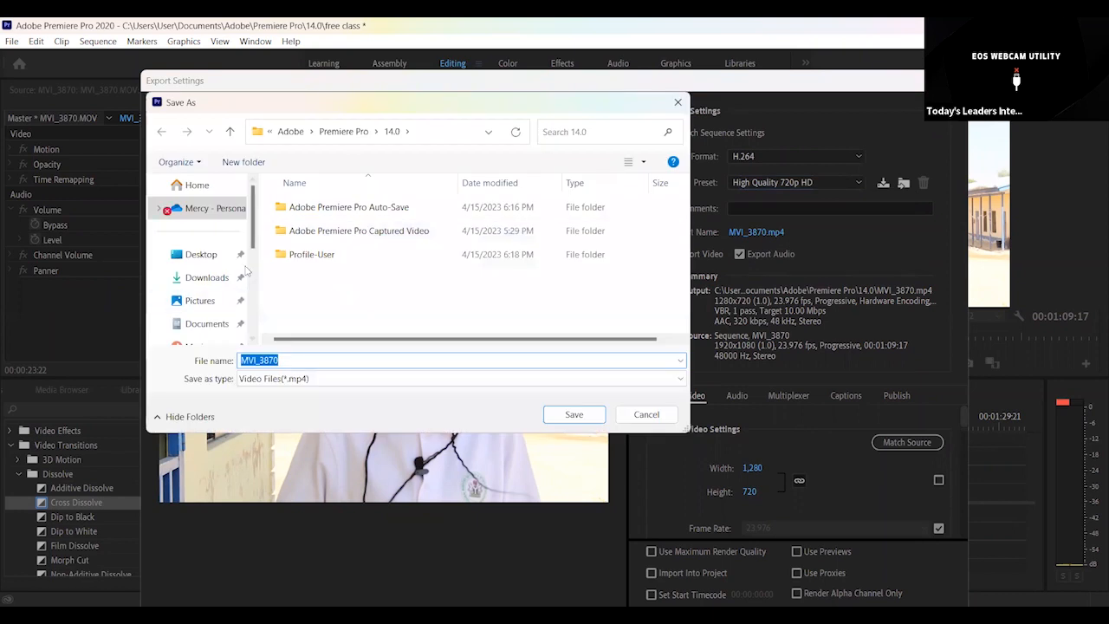
{"action": "scroll", "coordinate": [255, 260], "scroll_direction": "down", "scroll_amount": 2}
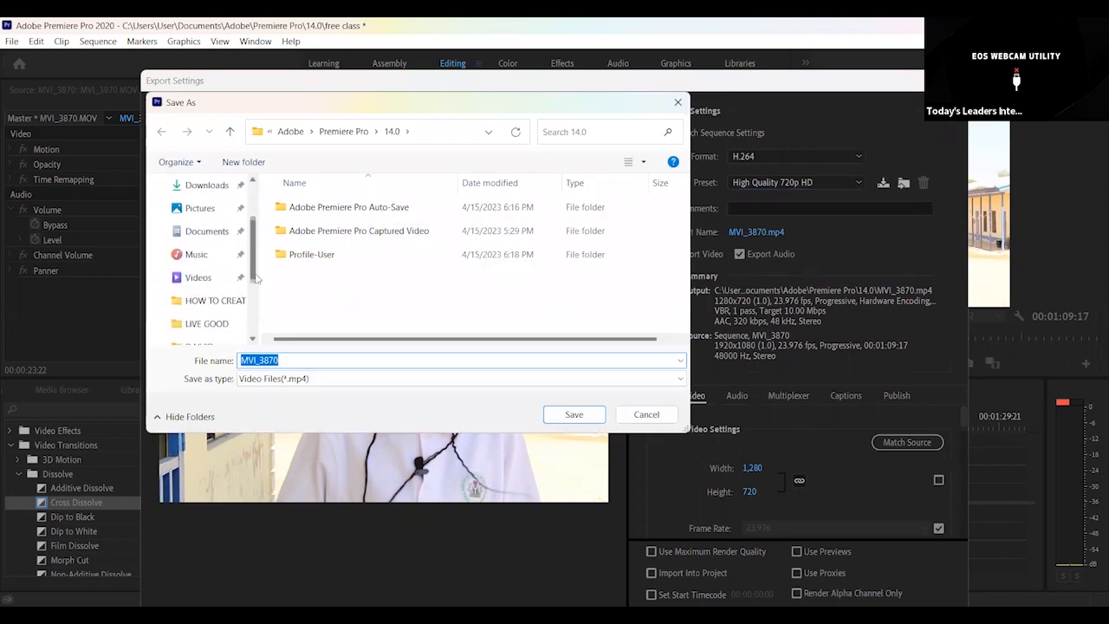
{"action": "left_click", "coordinate": [214, 280]}
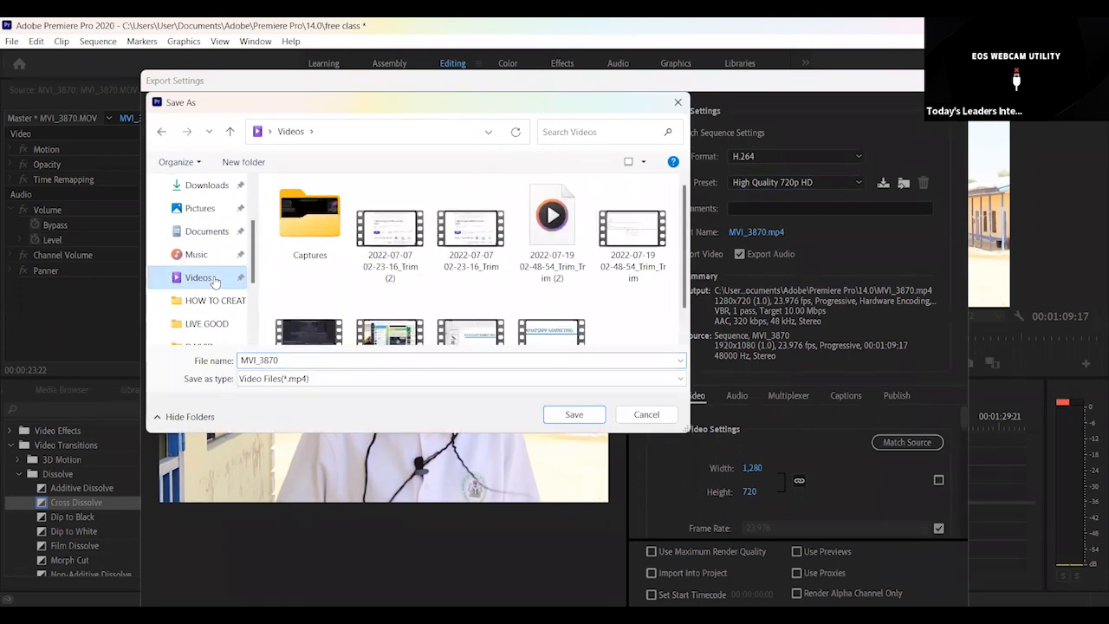
{"action": "double_click", "coordinate": [309, 359]}
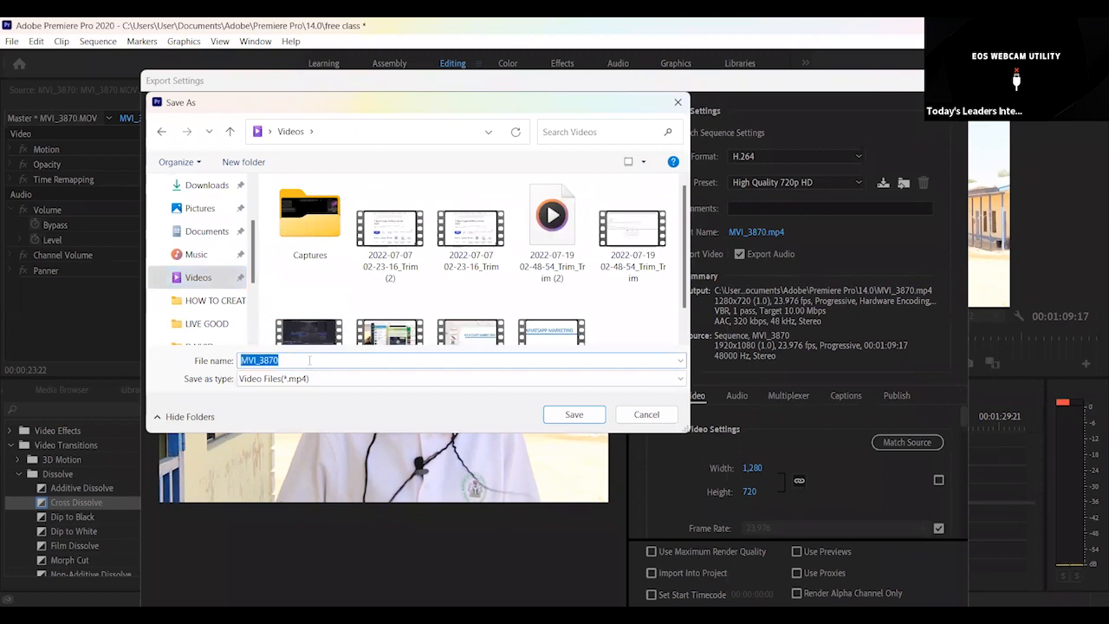
{"action": "type", "text": "grace"}
{"action": "left_click", "coordinate": [554, 415]}
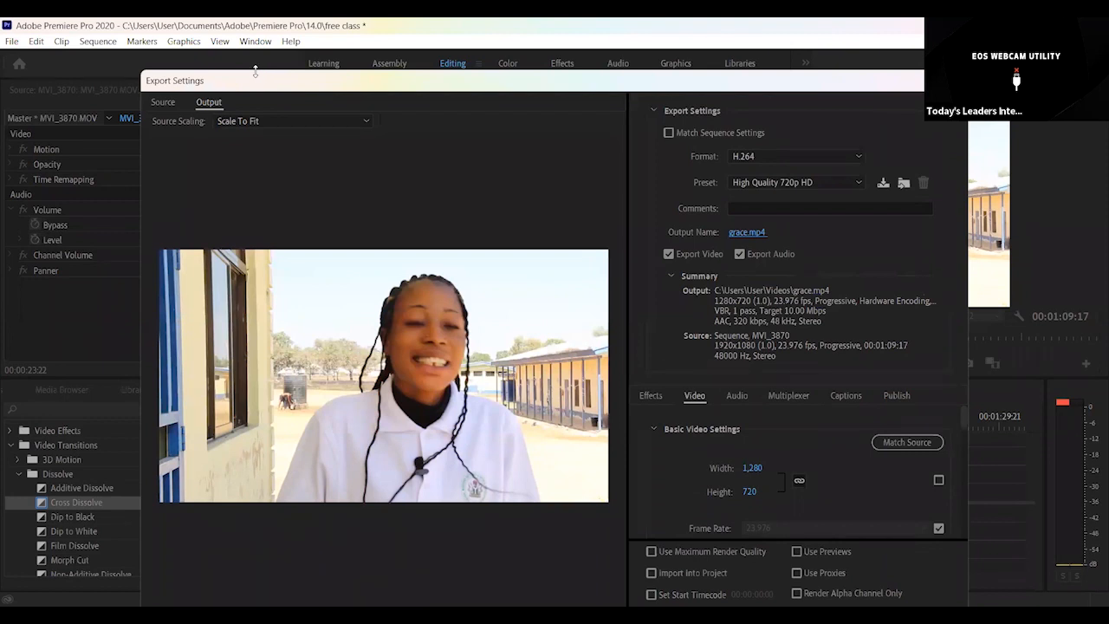
- Move the export settings window fully into view, export the sequence, and dismiss the completion message
{"action": "left_click_drag", "start_coordinate": [254, 69], "coordinate": [259, 153]}
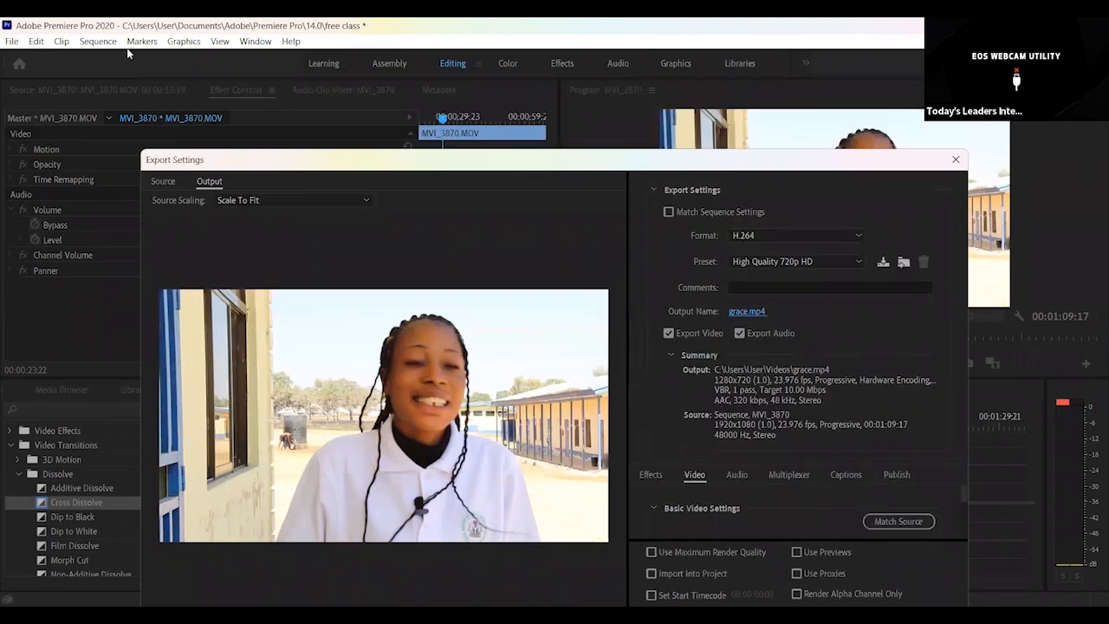
{"action": "left_click_drag", "start_coordinate": [128, 49], "coordinate": [125, 48]}
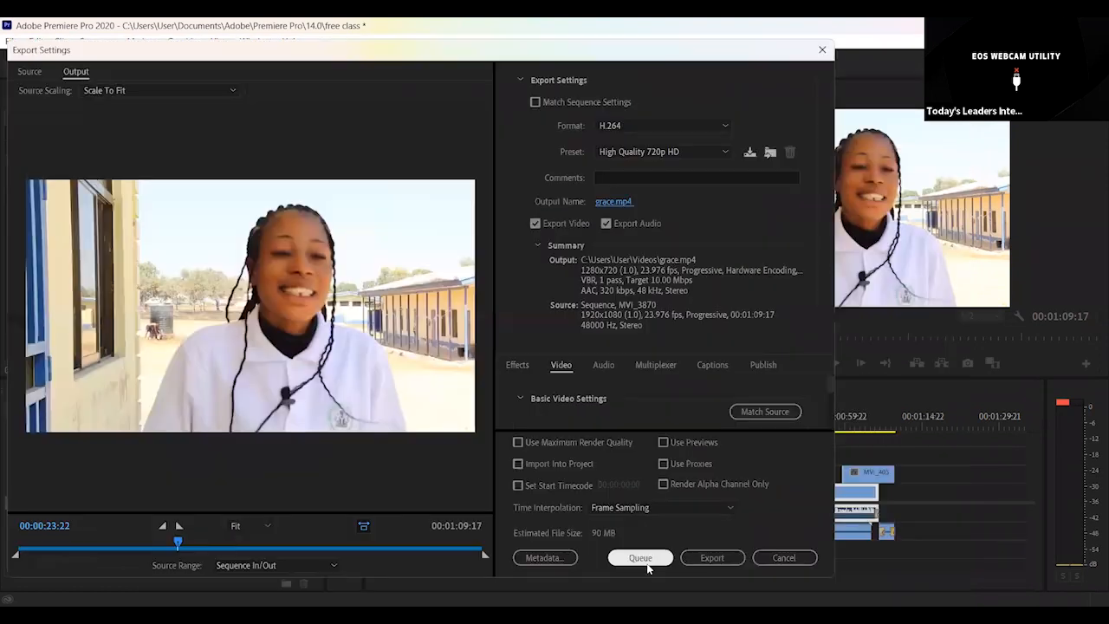
{"action": "left_click", "coordinate": [705, 558]}
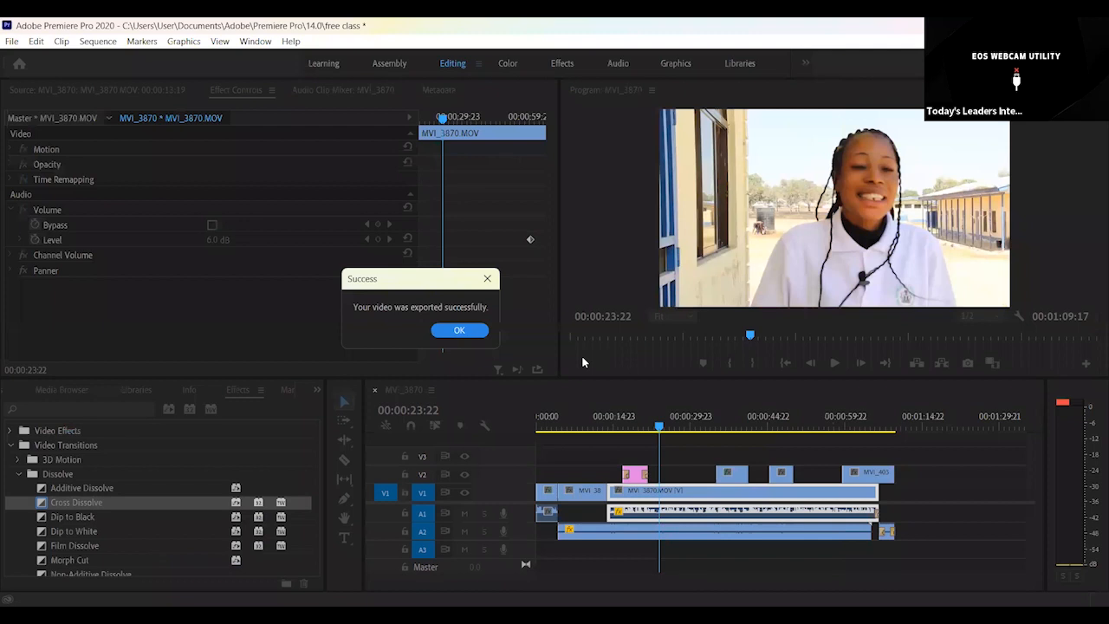
{"action": "key", "text": "Return"}
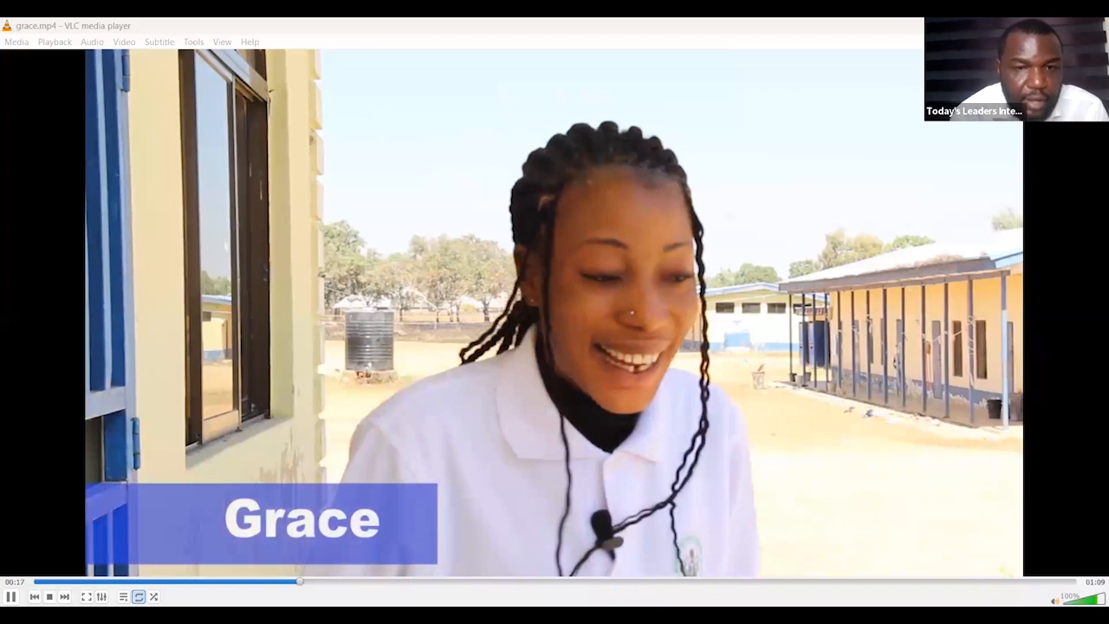
- Replay the exported MP4 from the beginning in VLC media player to review the finished video
{"action": "left_click", "coordinate": [36, 581]}
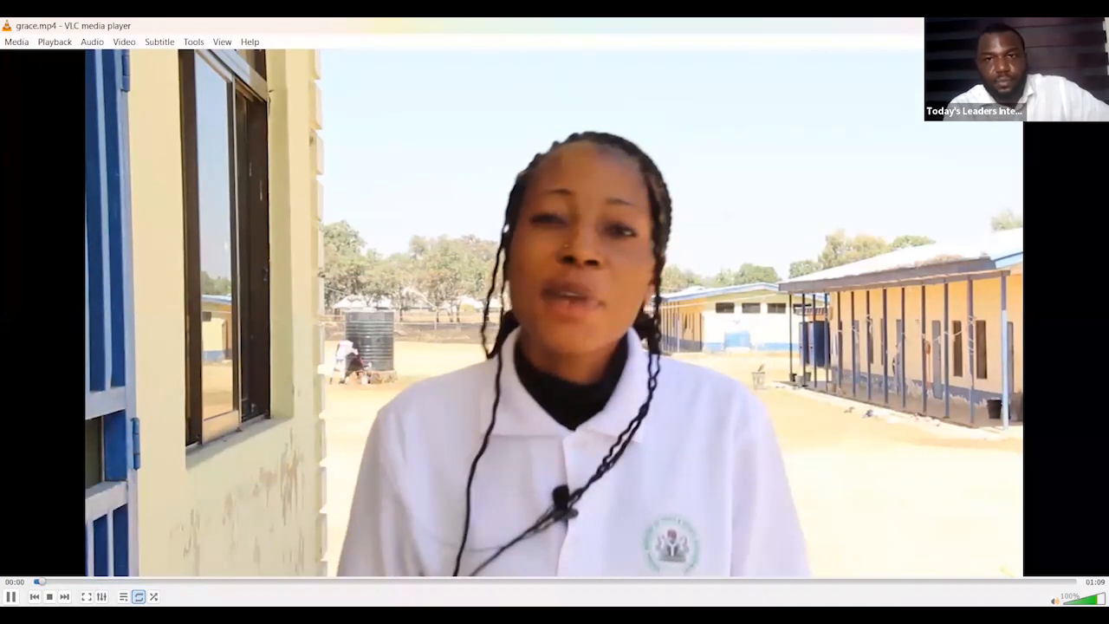